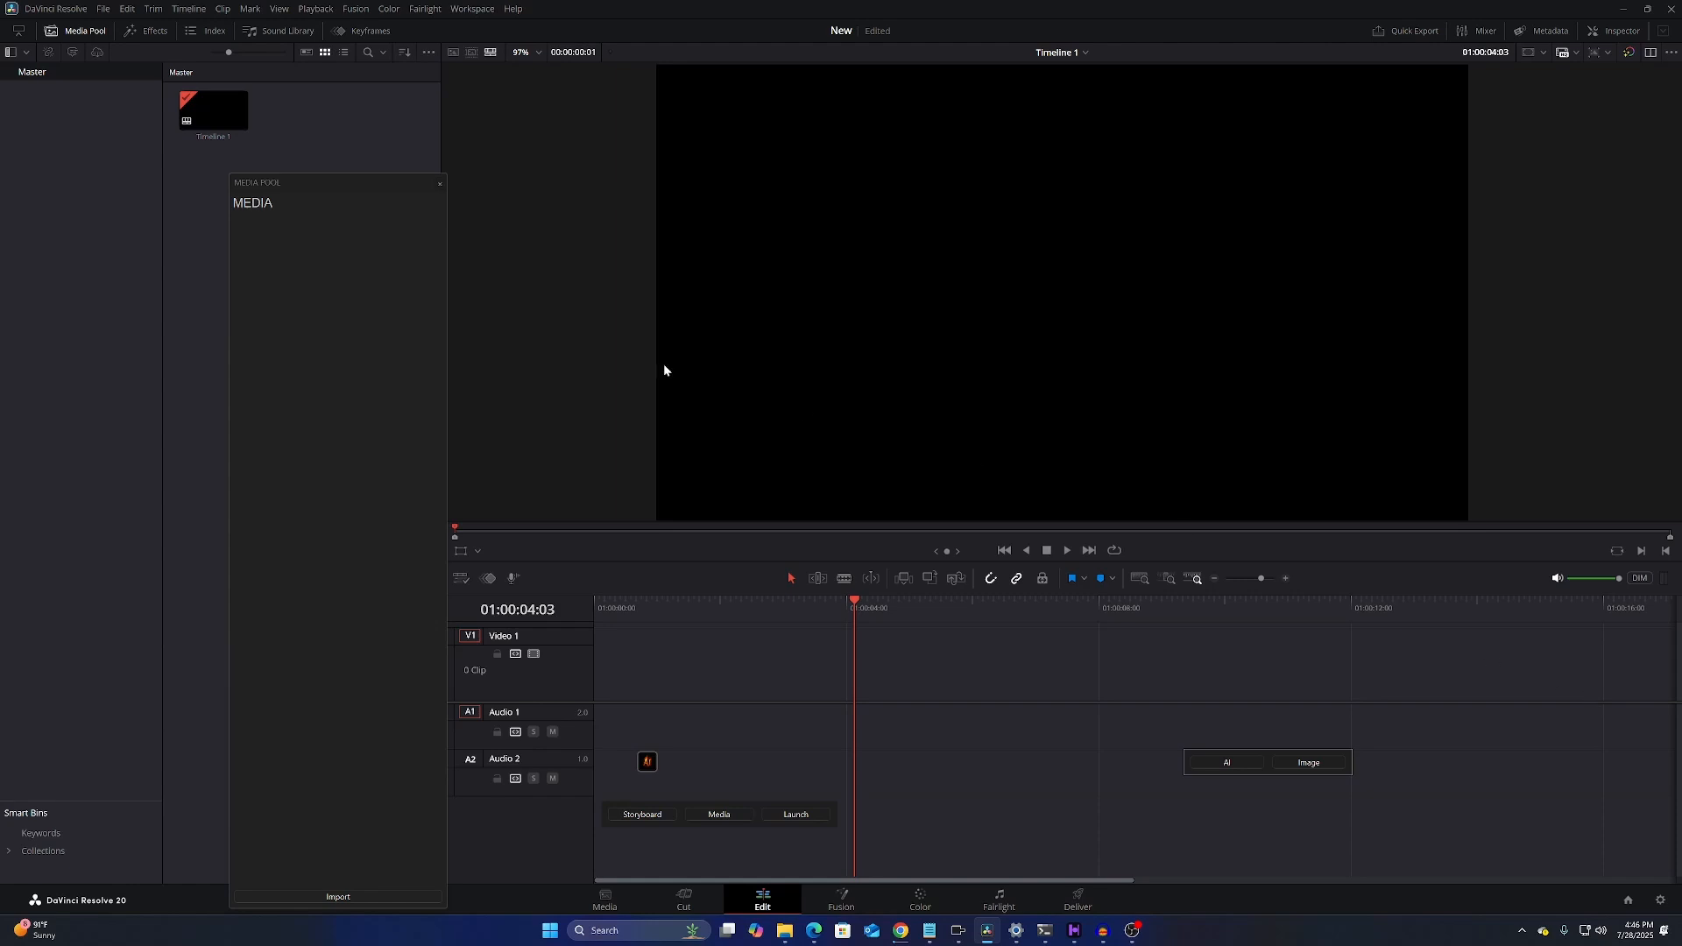
# Move the floating MEDIA panel over the Master bin list and resize it to fill the column above Smart Bins
pyautogui.moveTo(369, 181); pyautogui.dragTo(165, 113)
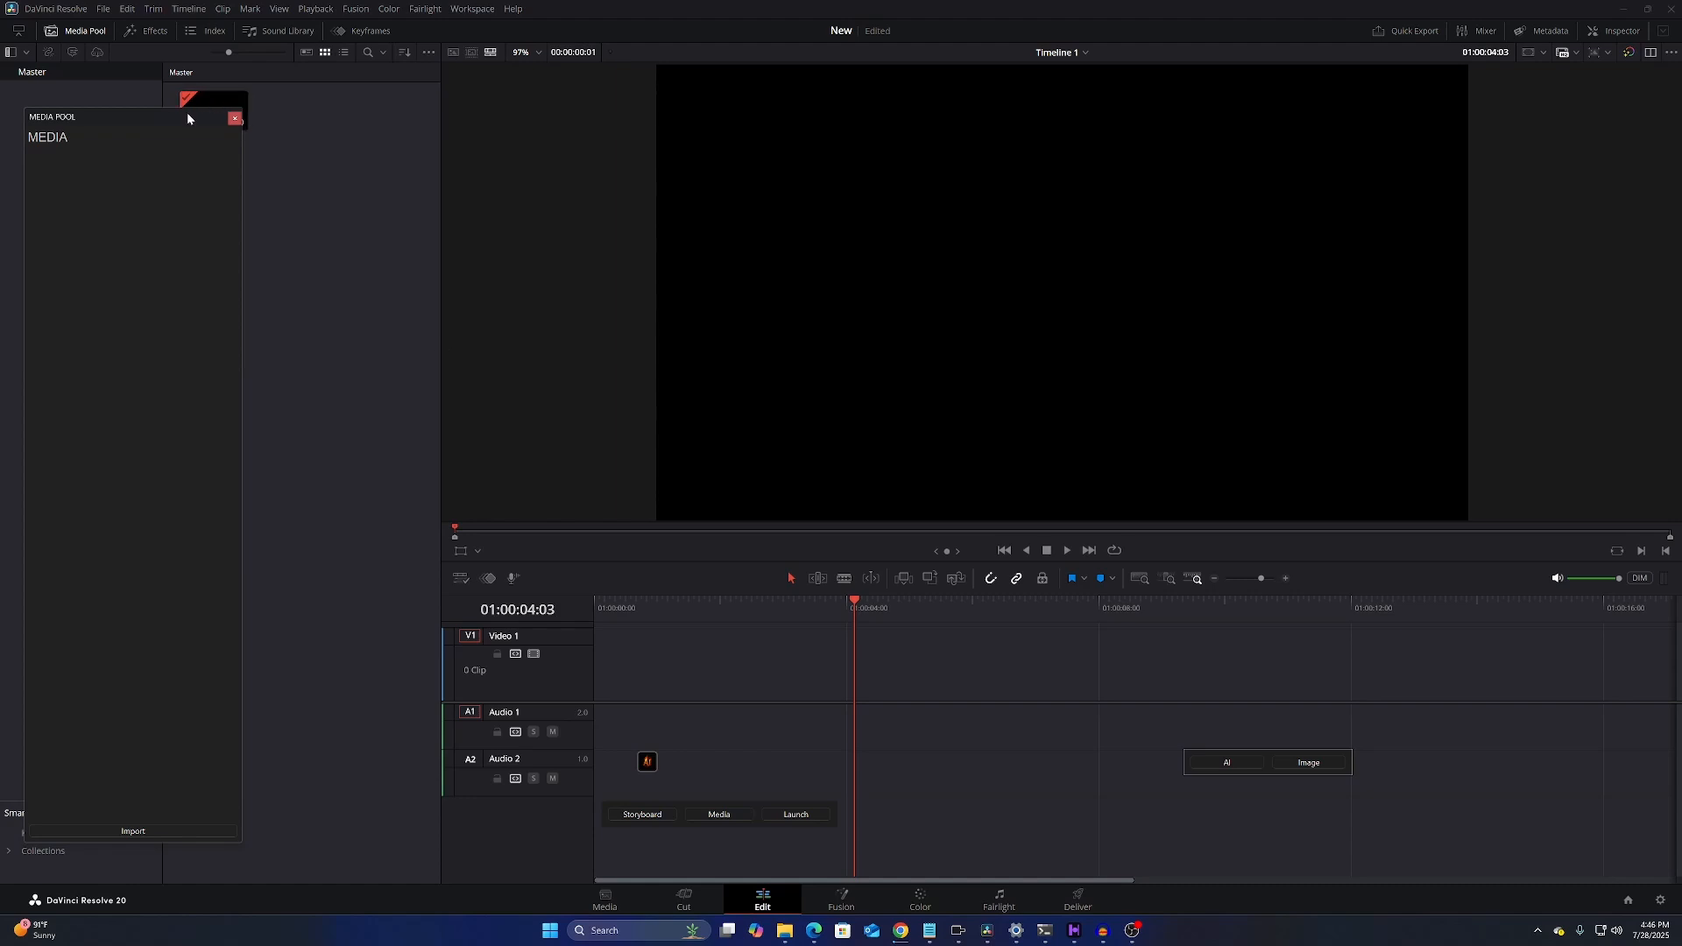
pyautogui.moveTo(244, 171); pyautogui.dragTo(179, 171)
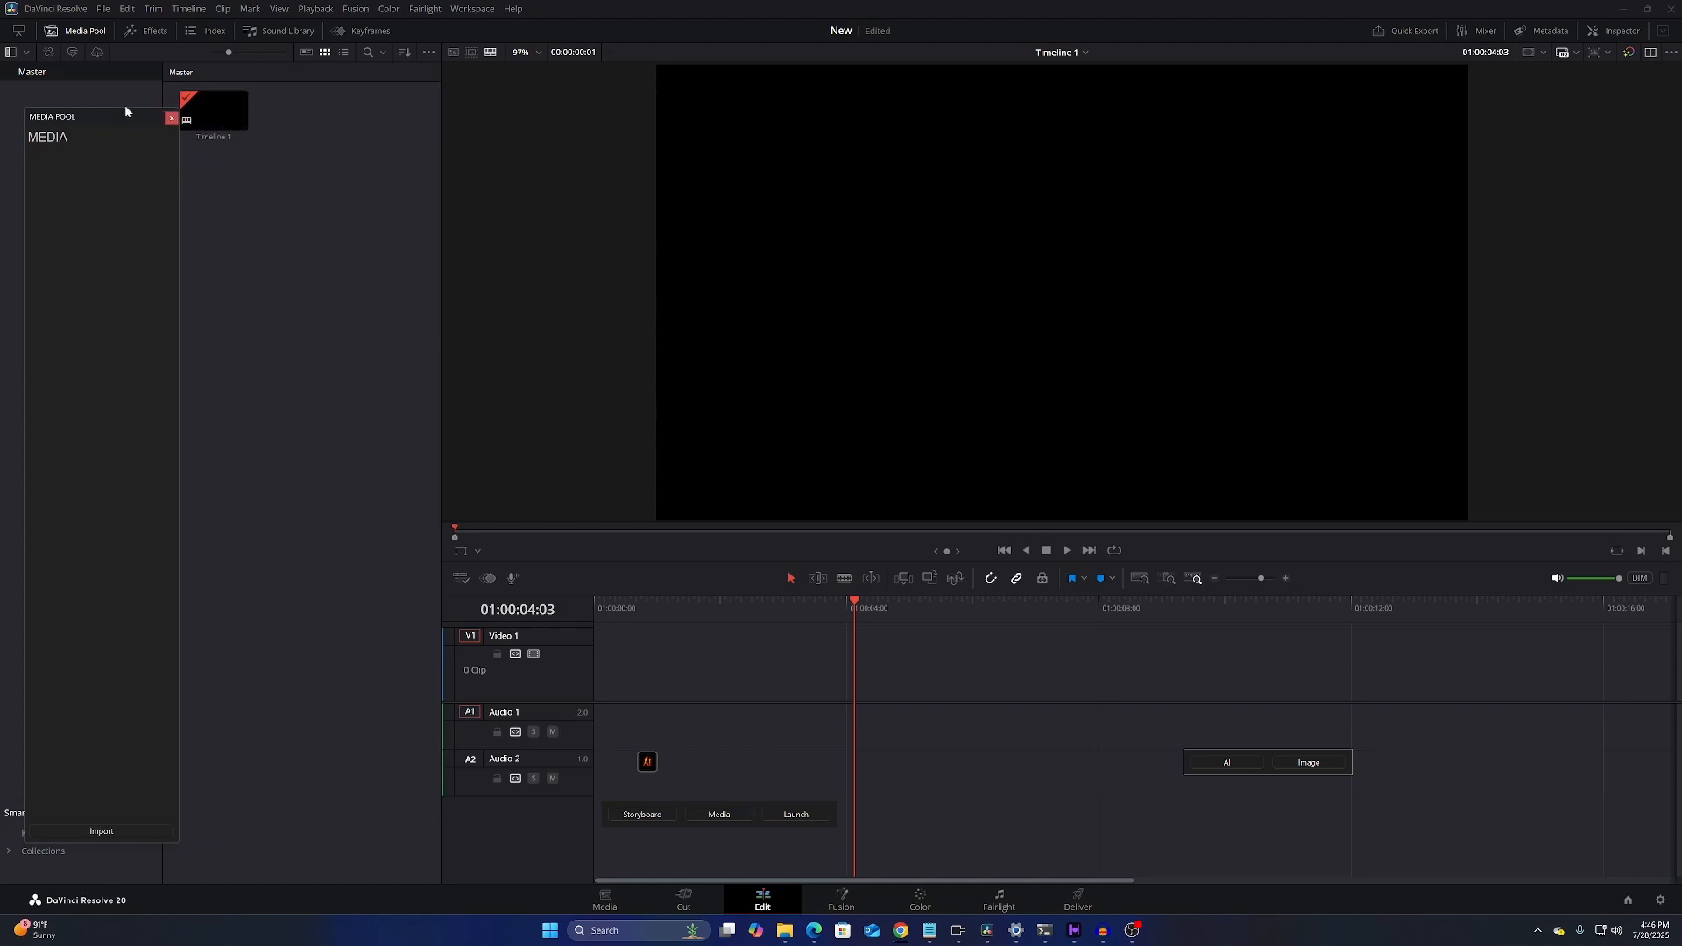
pyautogui.moveTo(129, 117); pyautogui.dragTo(112, 71)
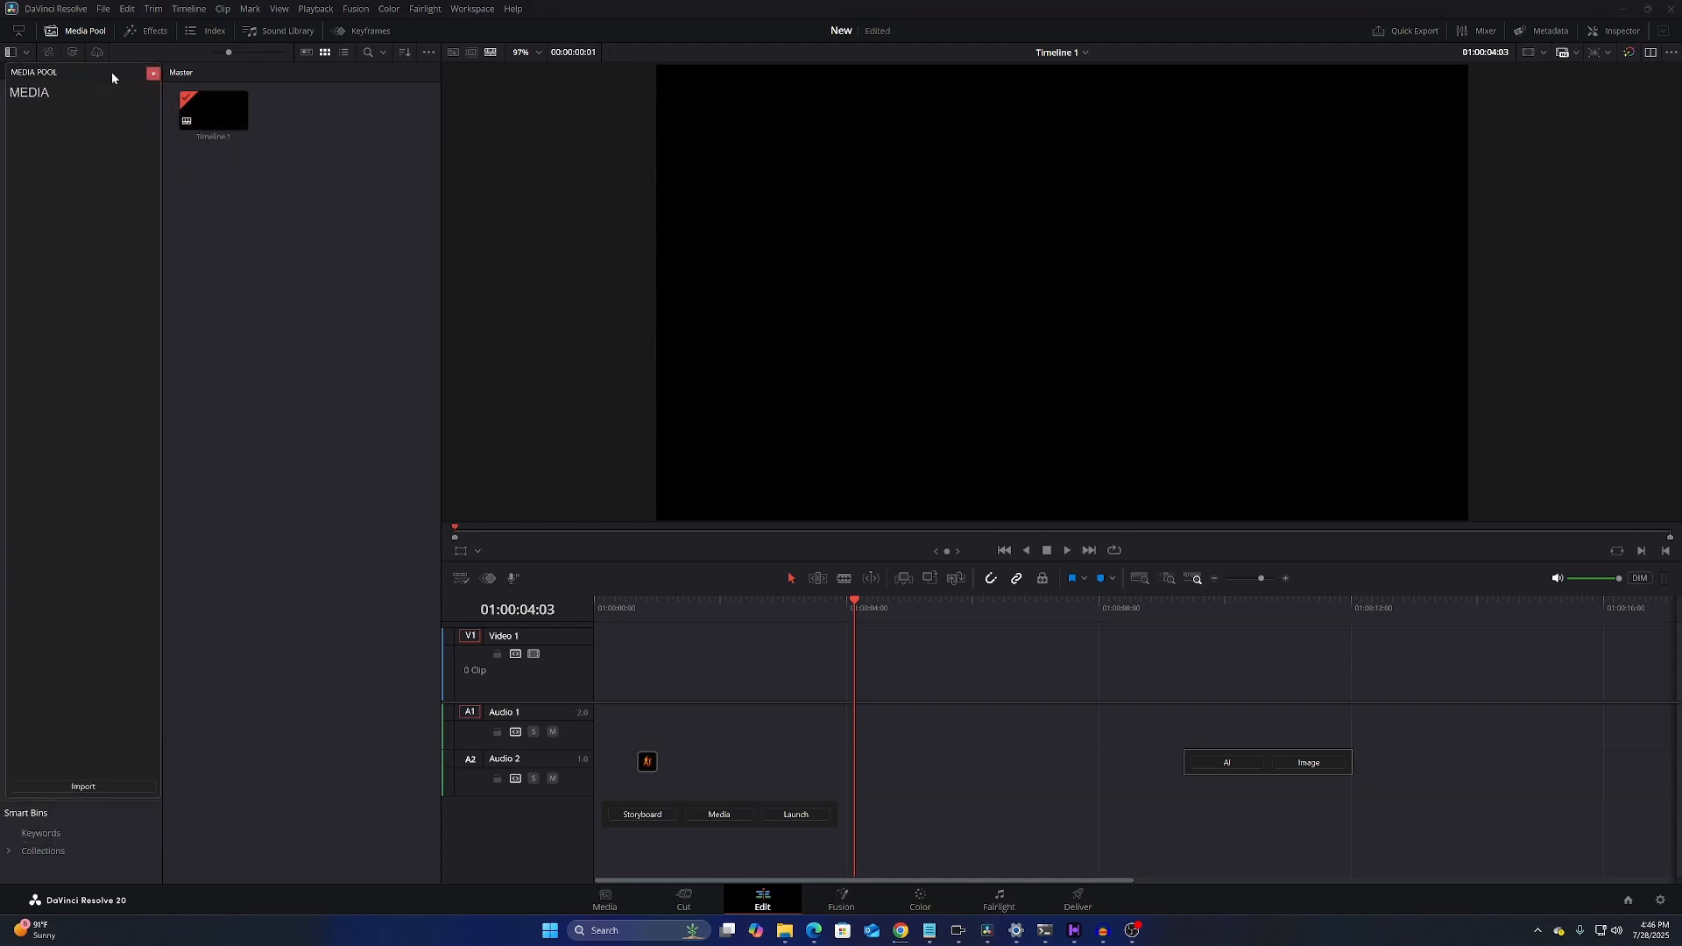
pyautogui.moveTo(144, 797)
pyautogui.mouseDown()
pyautogui.moveTo(146, 762)
pyautogui.moveTo(145, 801)
pyautogui.mouseUp()
# Move the Storyboard/Media/Launch bar, the Ember AI icon and the AI/Image bar into the page navigation strip beside the page names
pyautogui.moveTo(832, 811); pyautogui.dragTo(581, 892)
pyautogui.moveTo(649, 768); pyautogui.dragTo(332, 905)
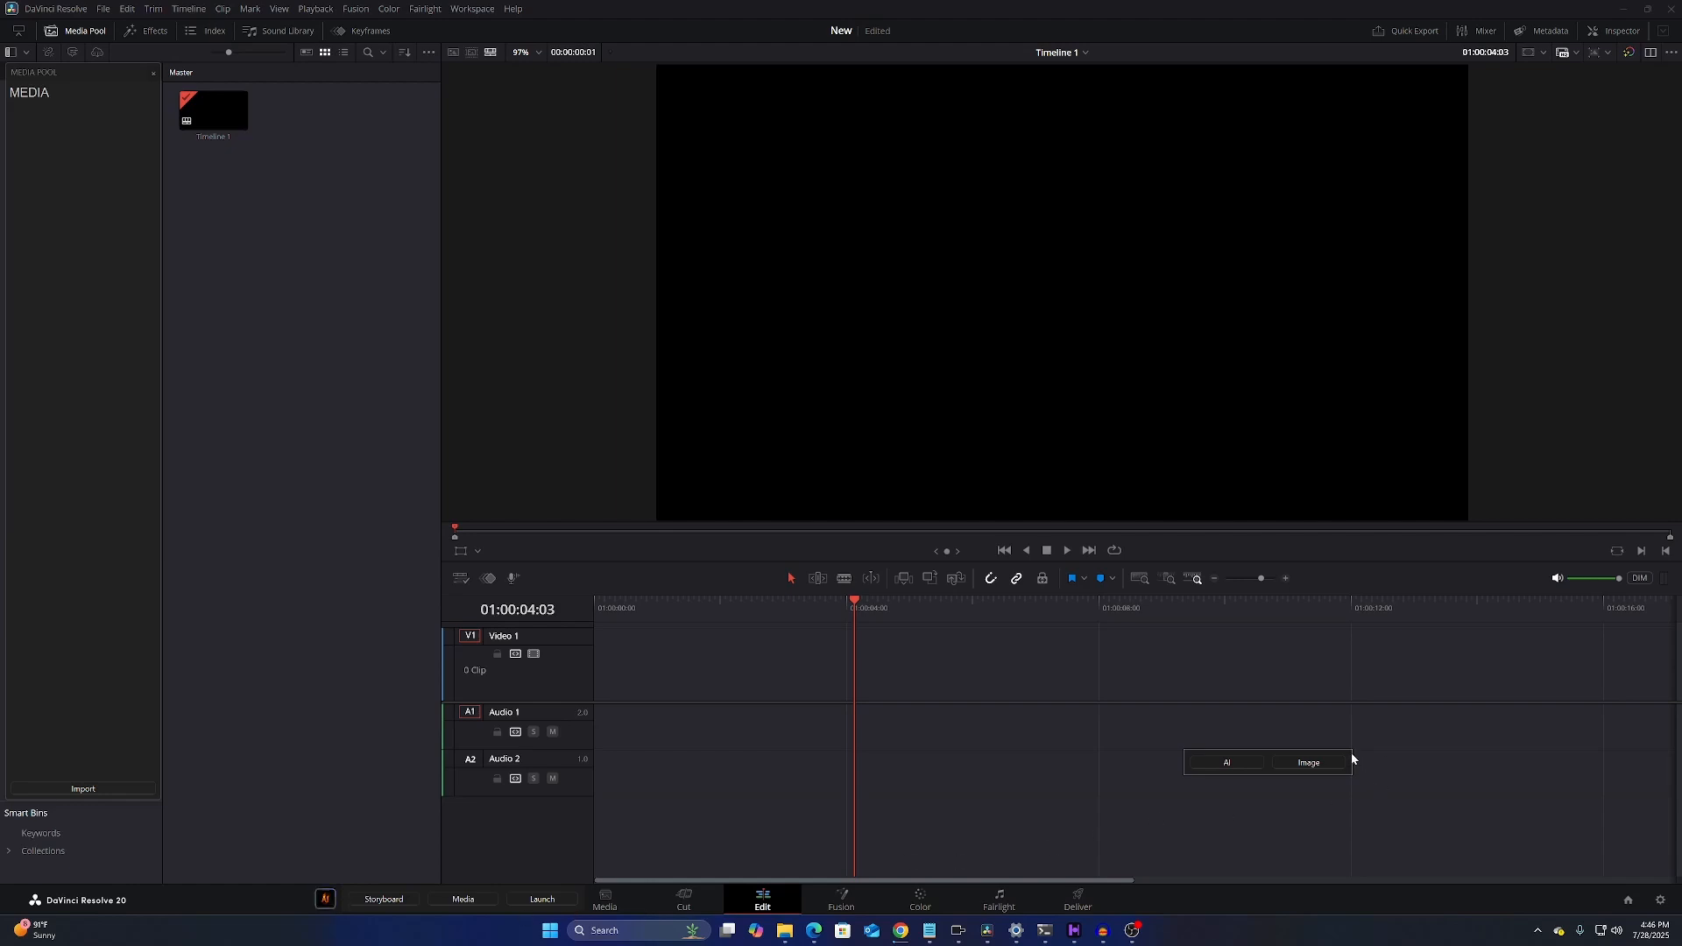
pyautogui.moveTo(1352, 759); pyautogui.dragTo(1299, 896)
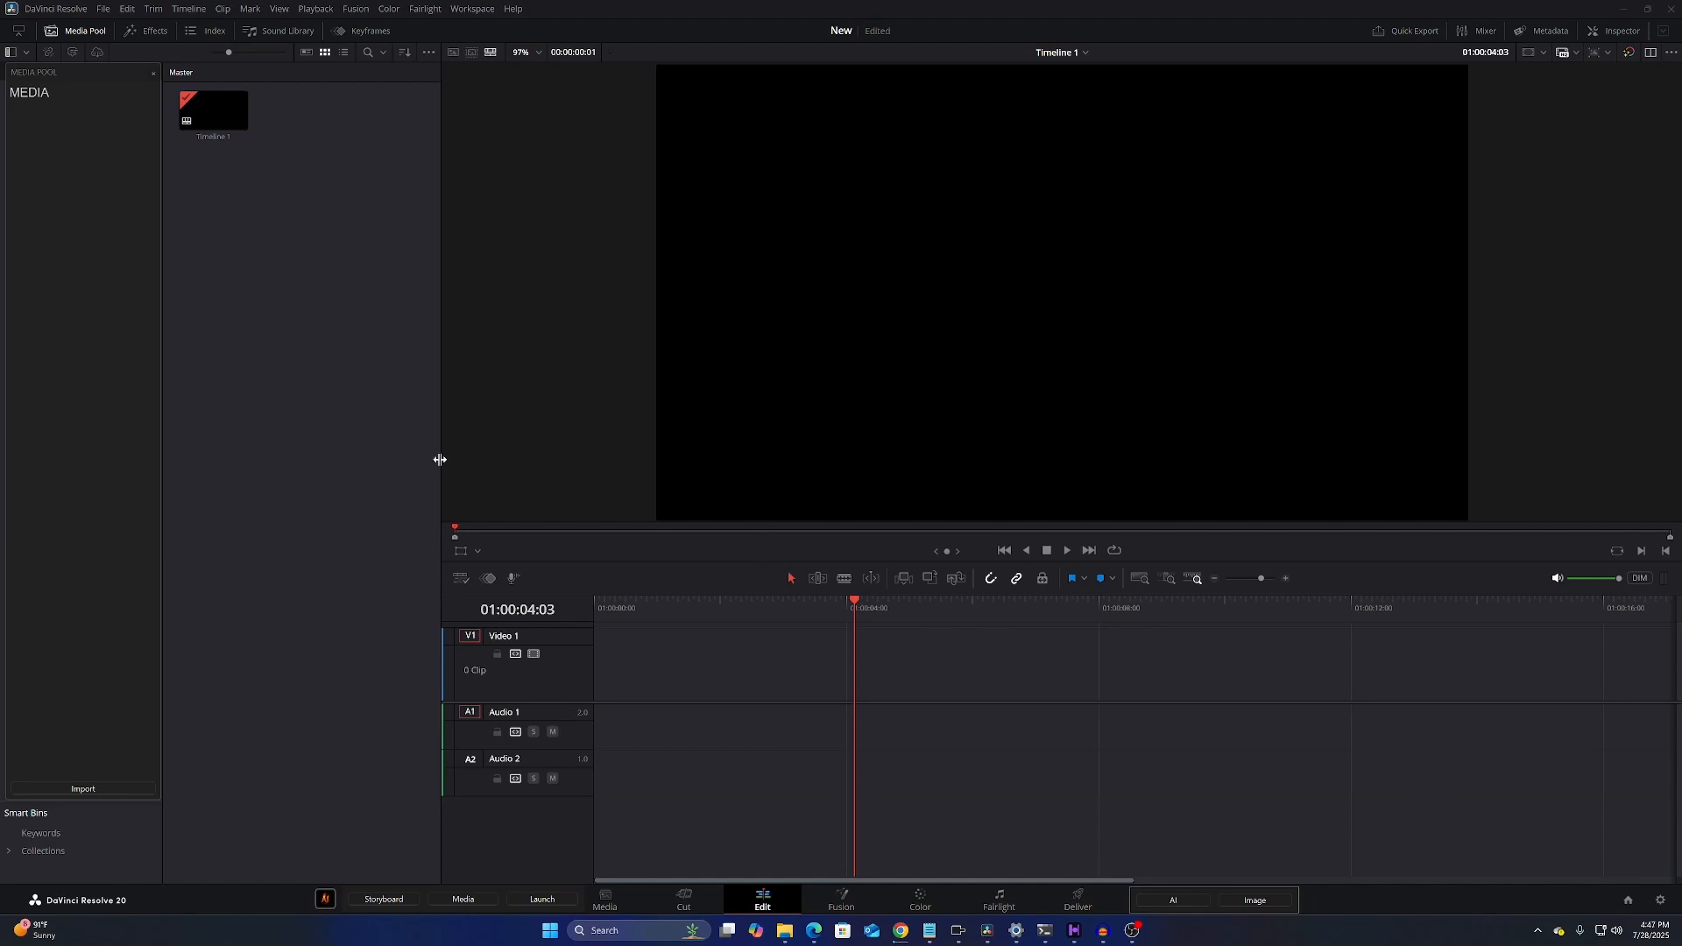
# Narrow the media pool and enlarge the viewer above the timeline, using the opened Midjourney image window as a height reference
pyautogui.moveTo(440, 459); pyautogui.dragTo(310, 461)
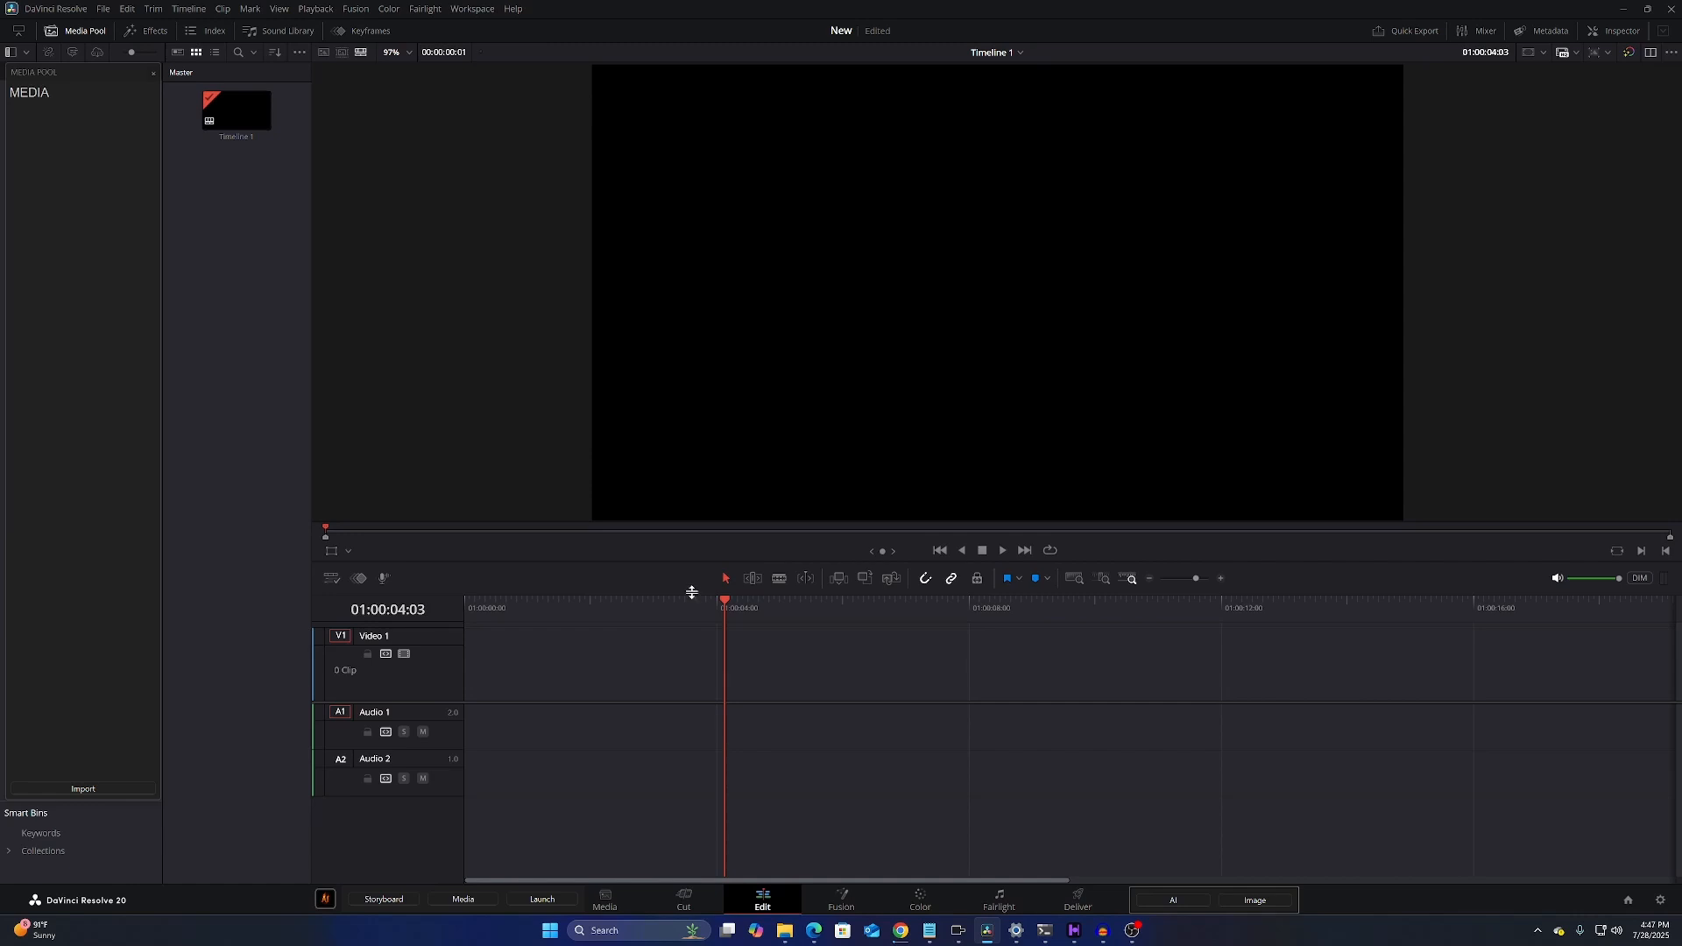
pyautogui.moveTo(691, 594); pyautogui.dragTo(684, 608)
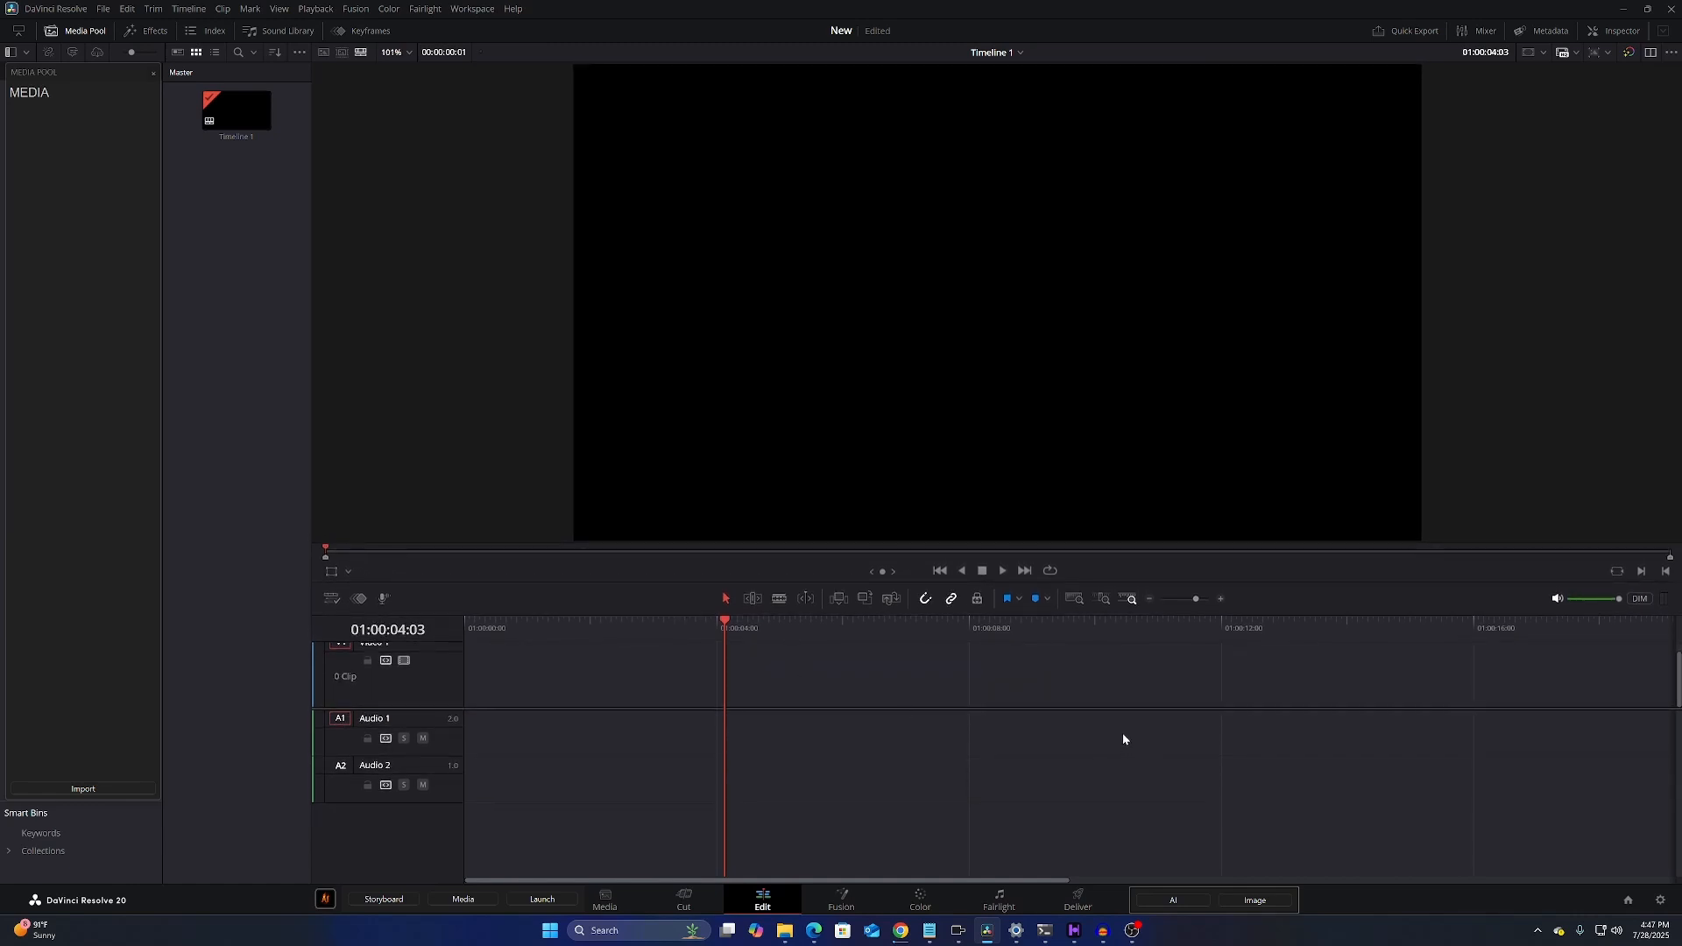
pyautogui.click(1265, 900)
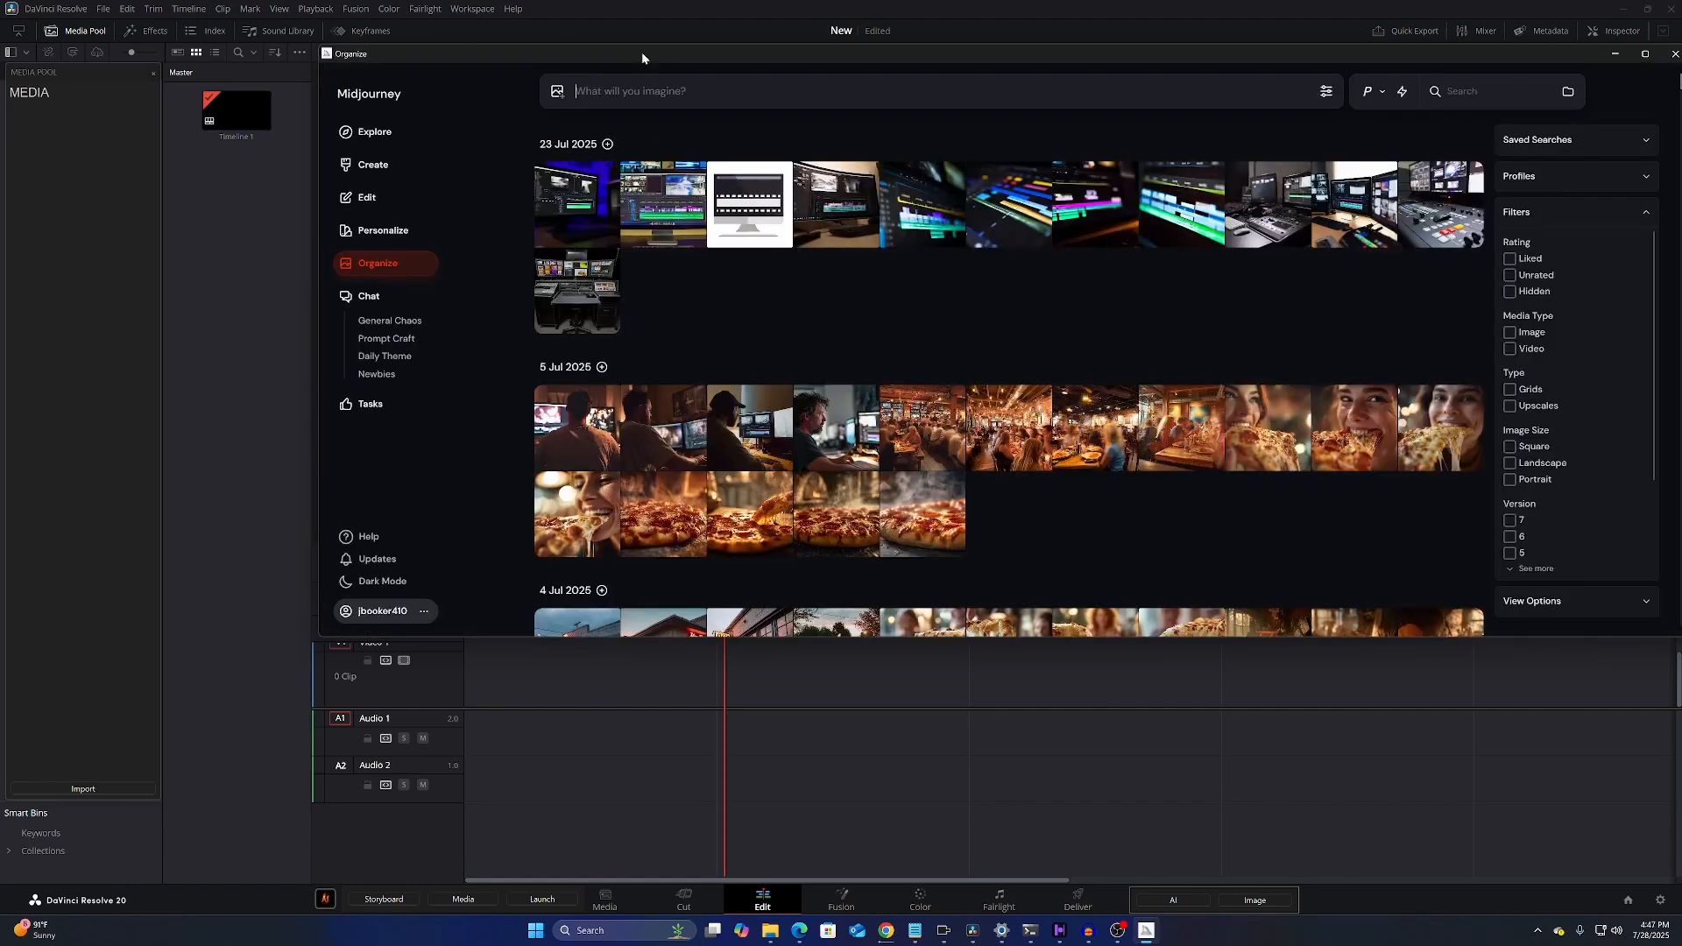
pyautogui.moveTo(642, 54); pyautogui.dragTo(792, 41)
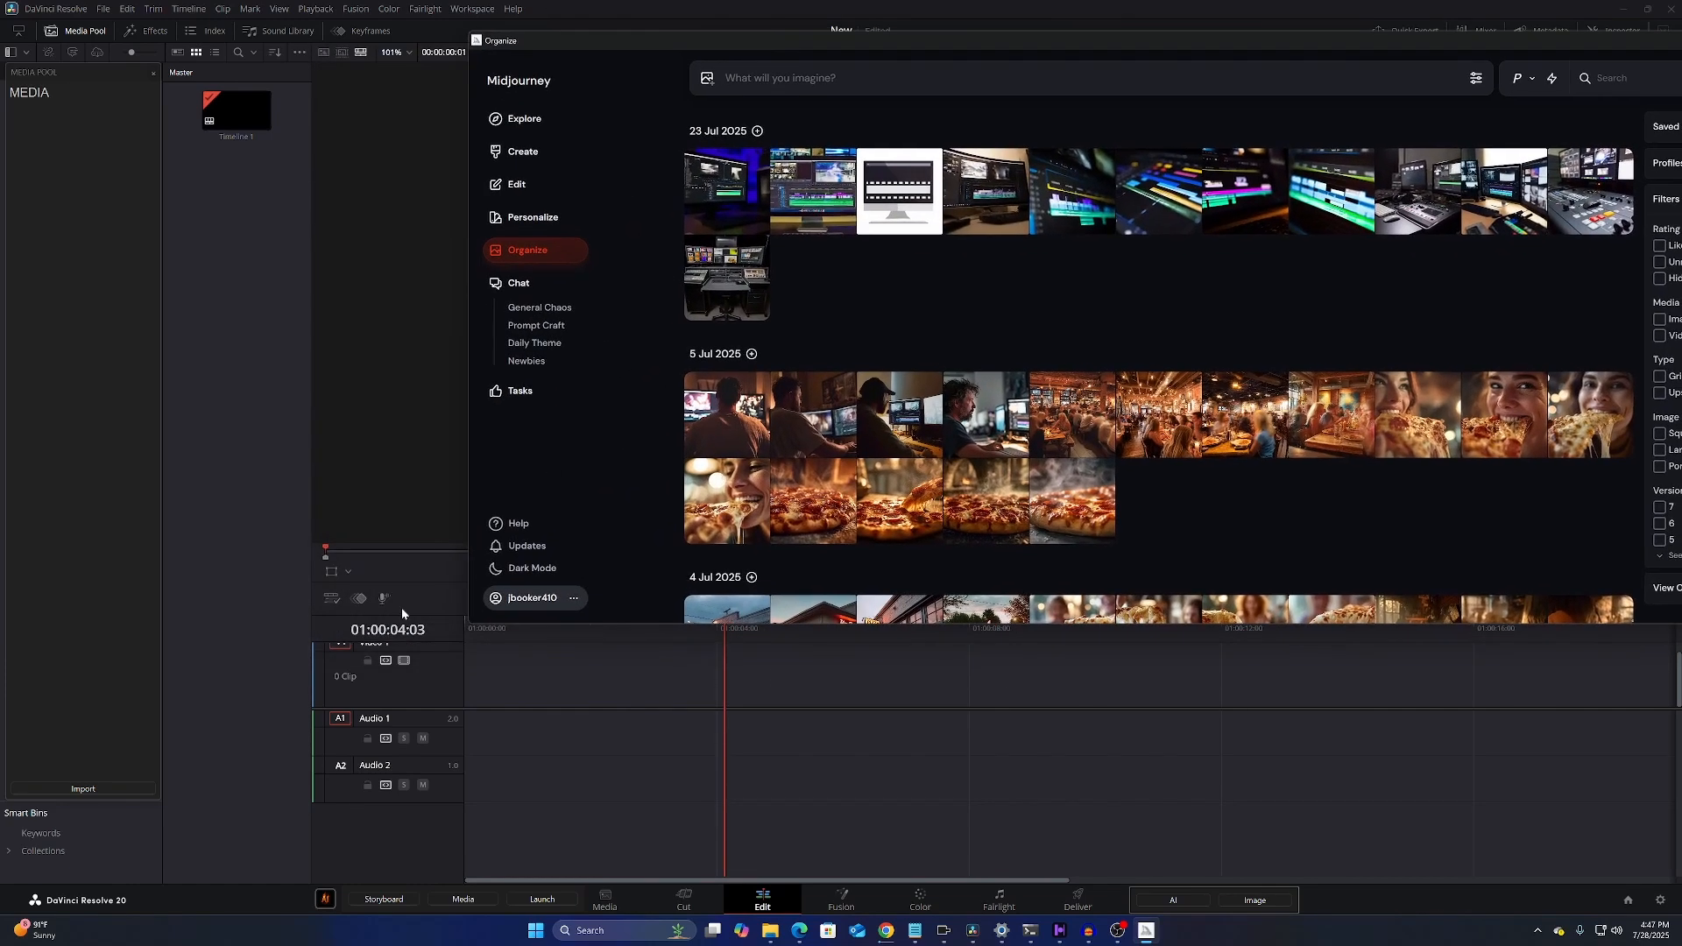
pyautogui.click(451, 615)
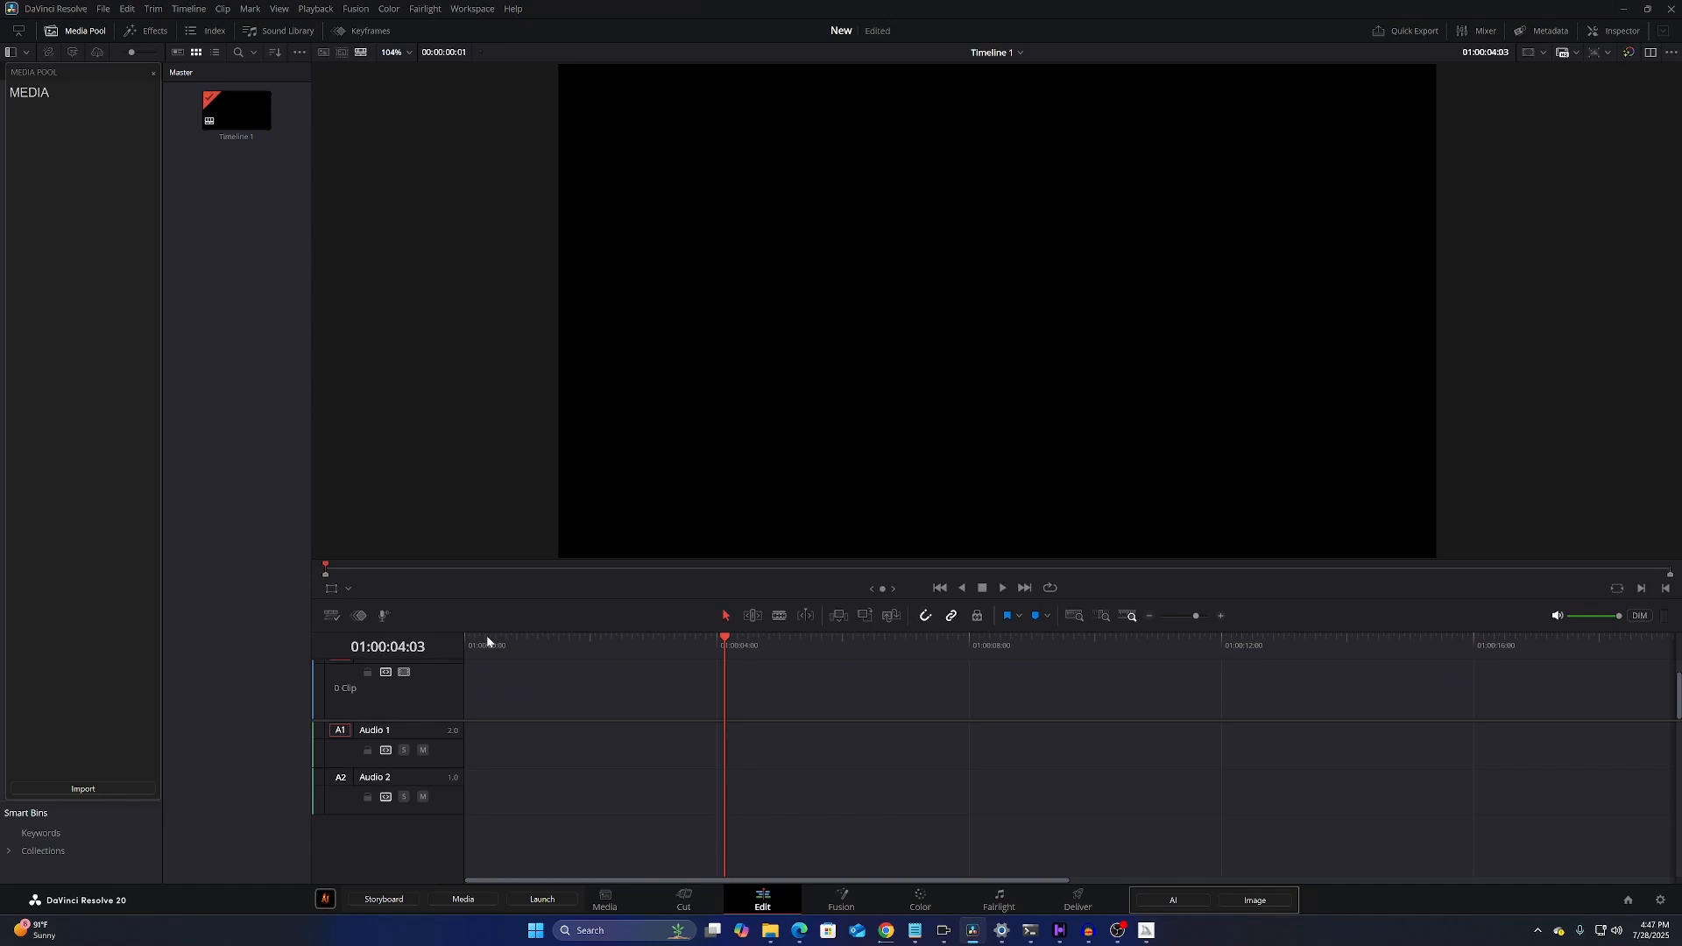
pyautogui.moveTo(489, 630); pyautogui.dragTo(490, 635)
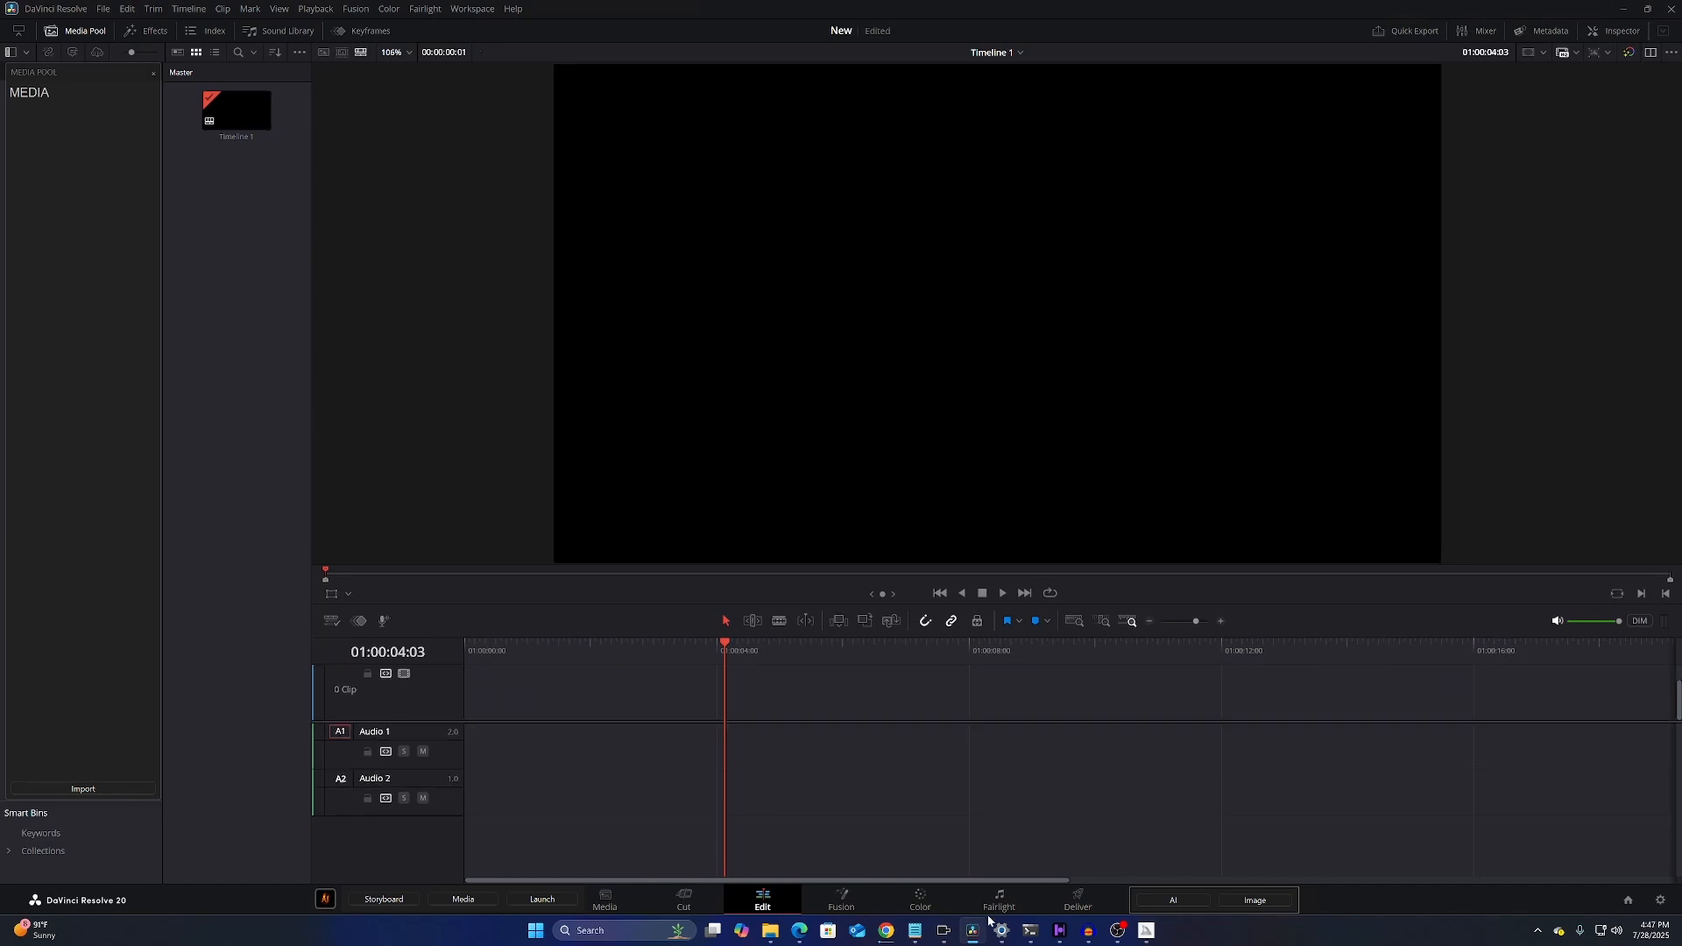
# Bring the Midjourney window back to the front and fit it over the viewer area, between the media pool and the timeline
pyautogui.click(1144, 932)
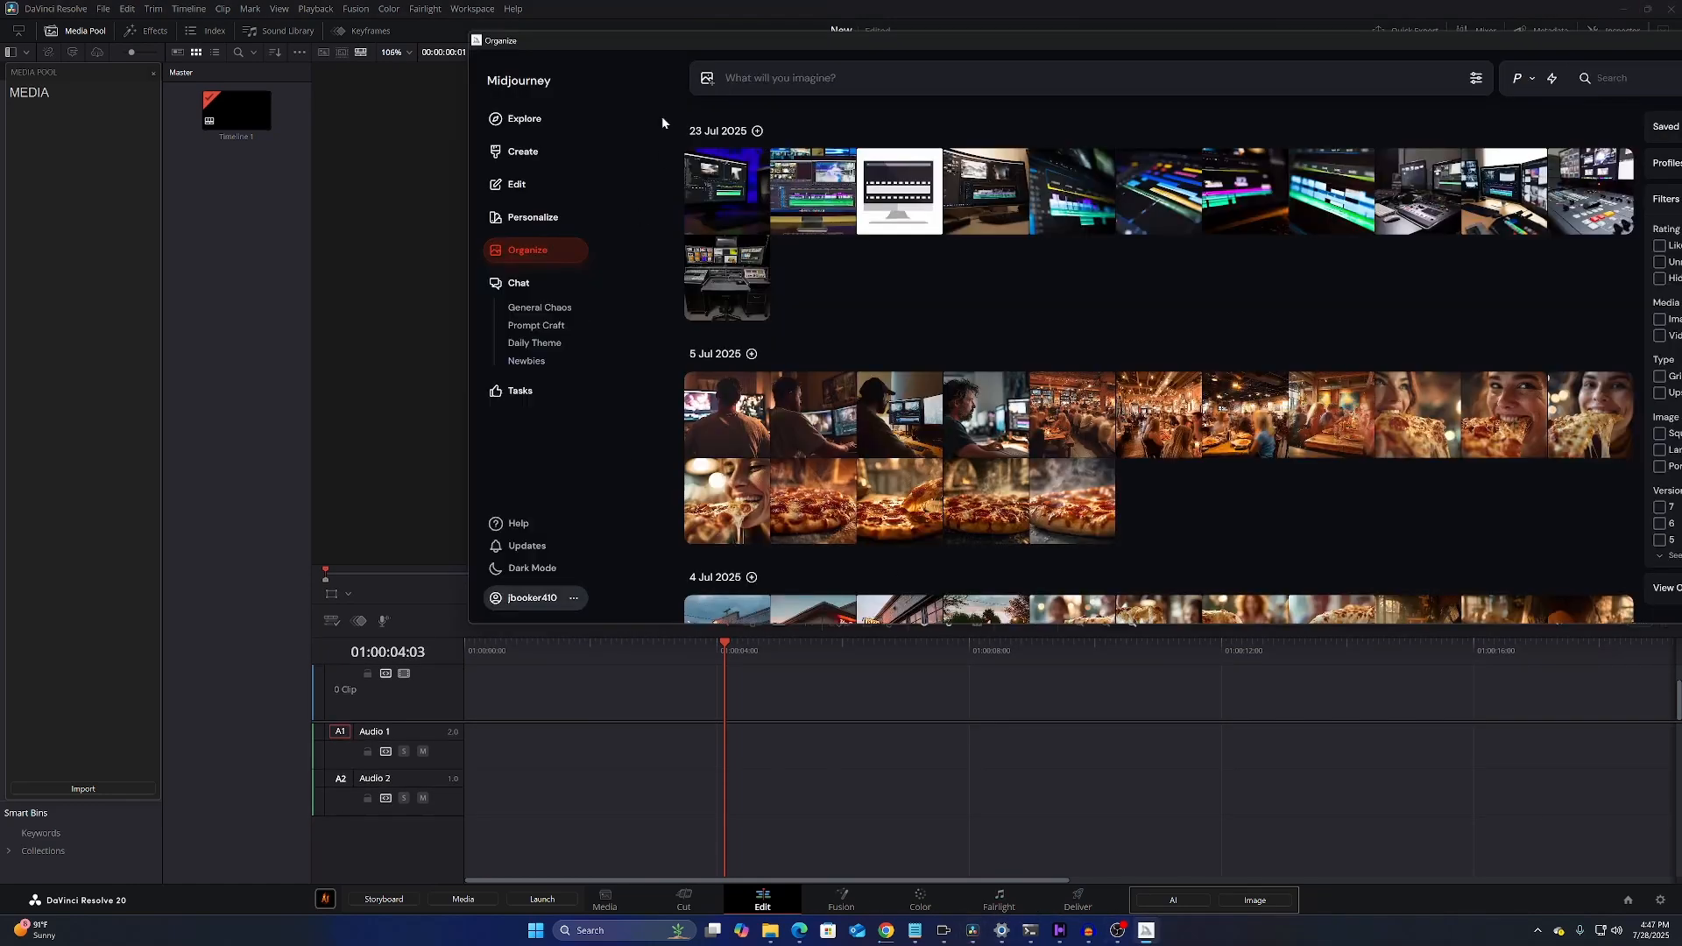
pyautogui.moveTo(680, 52); pyautogui.dragTo(523, 55)
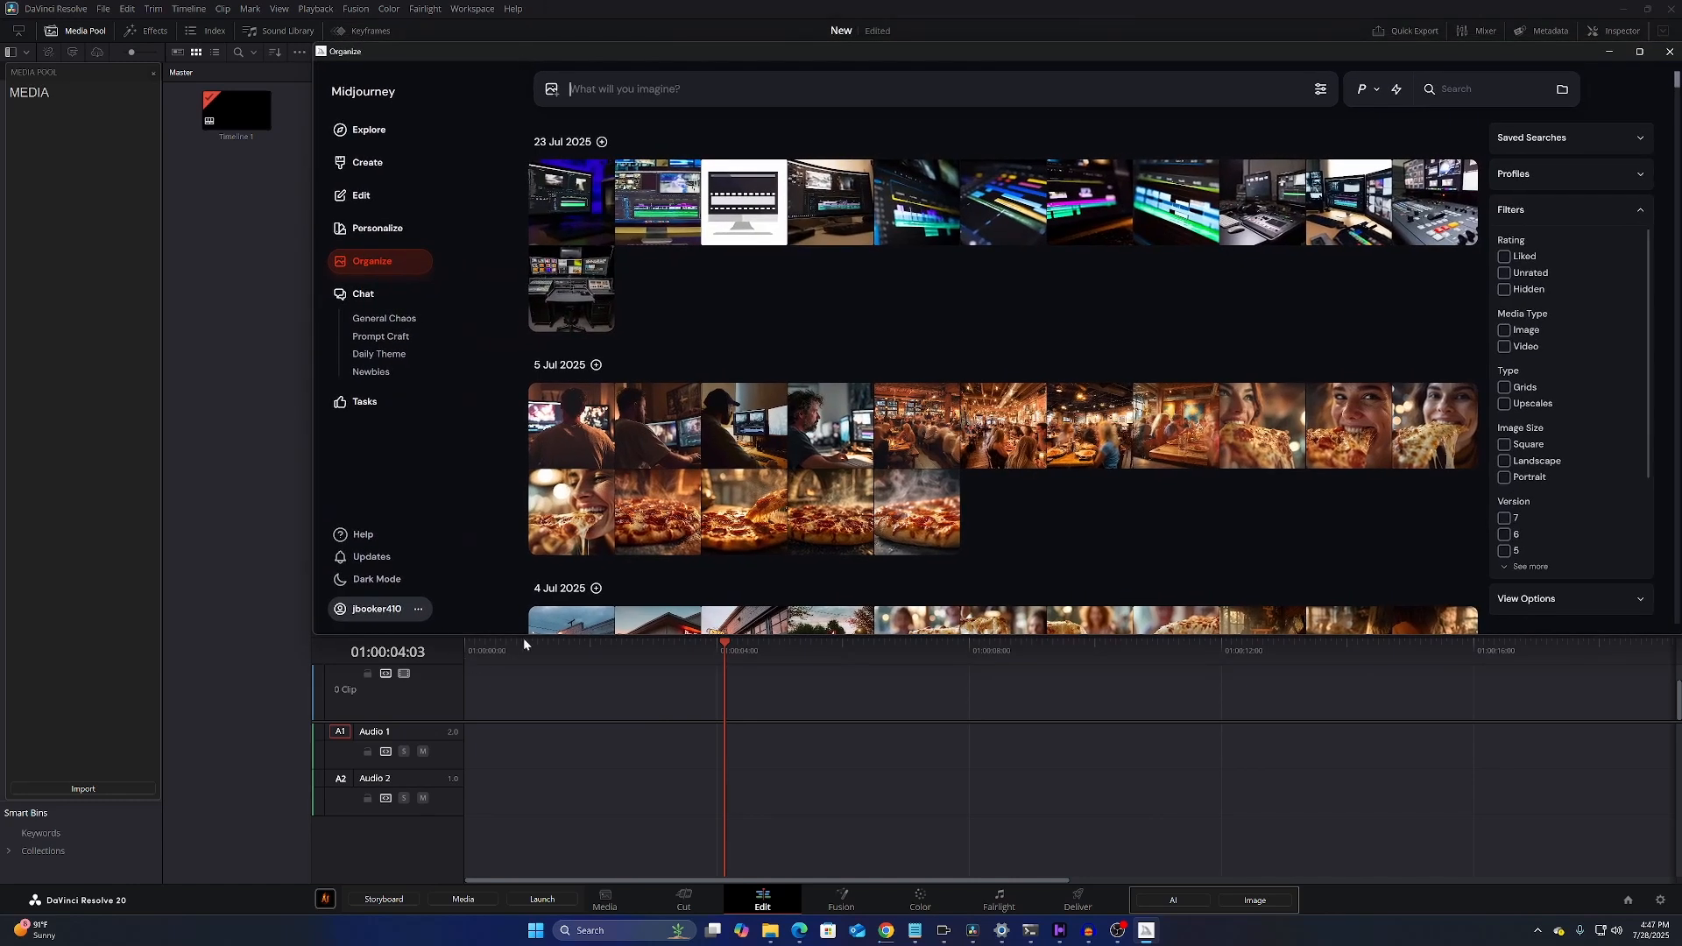
pyautogui.moveTo(531, 635)
pyautogui.mouseDown()
pyautogui.moveTo(534, 570)
pyautogui.moveTo(542, 634)
pyautogui.mouseUp()
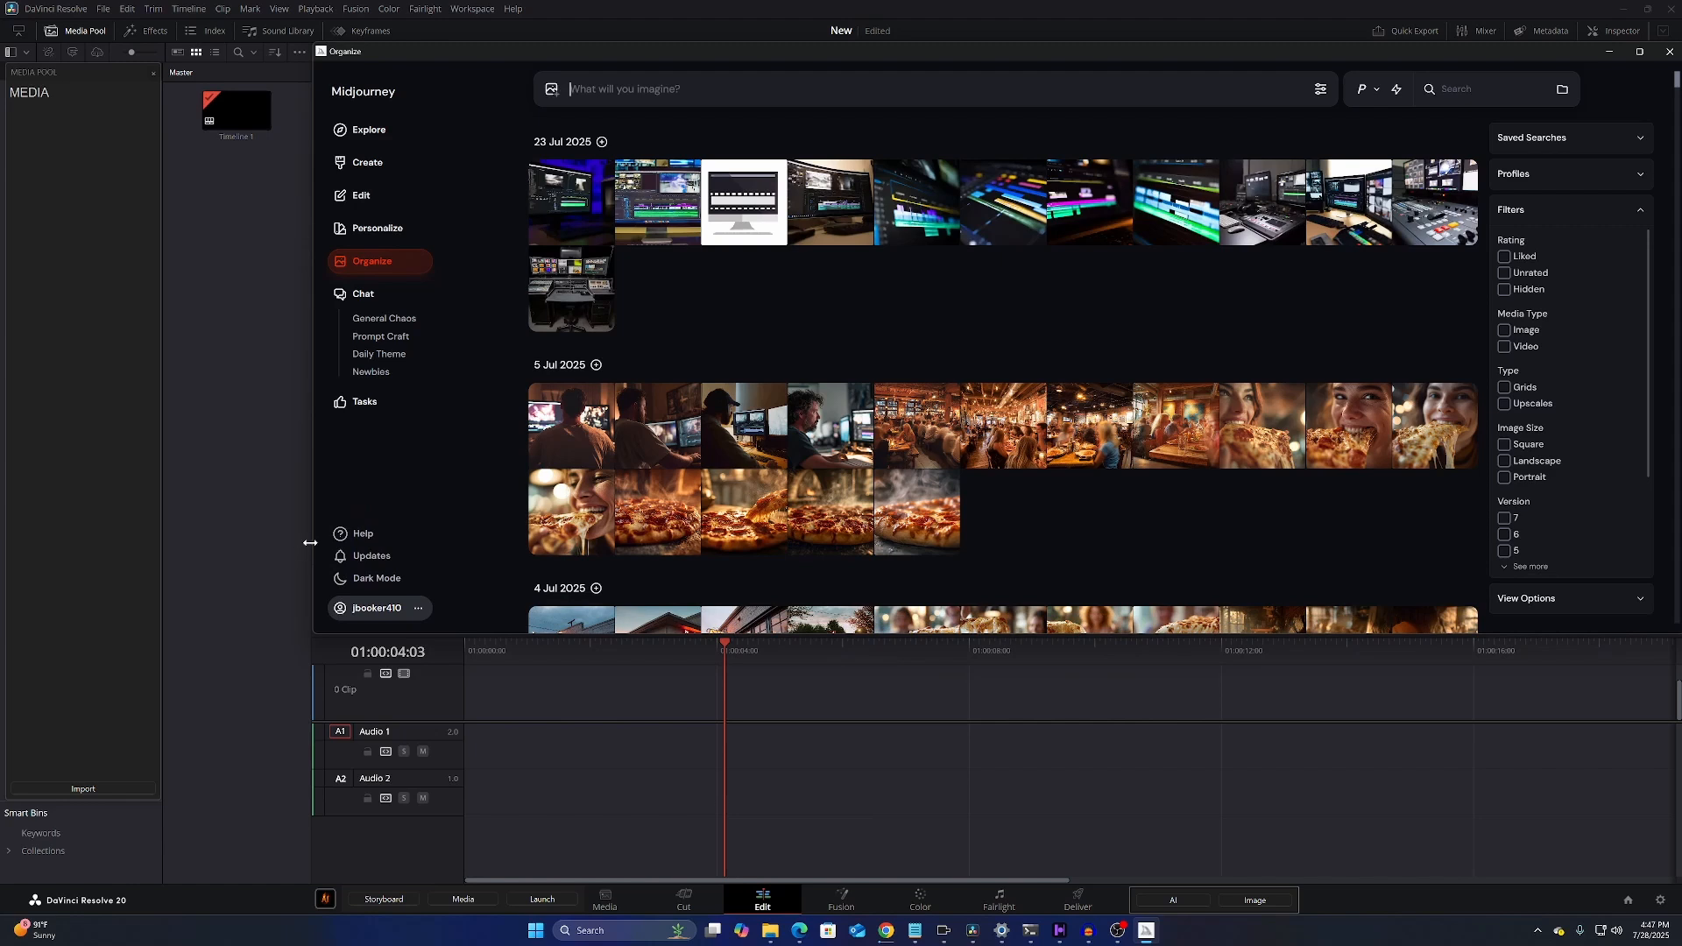
pyautogui.moveTo(312, 542); pyautogui.dragTo(311, 543)
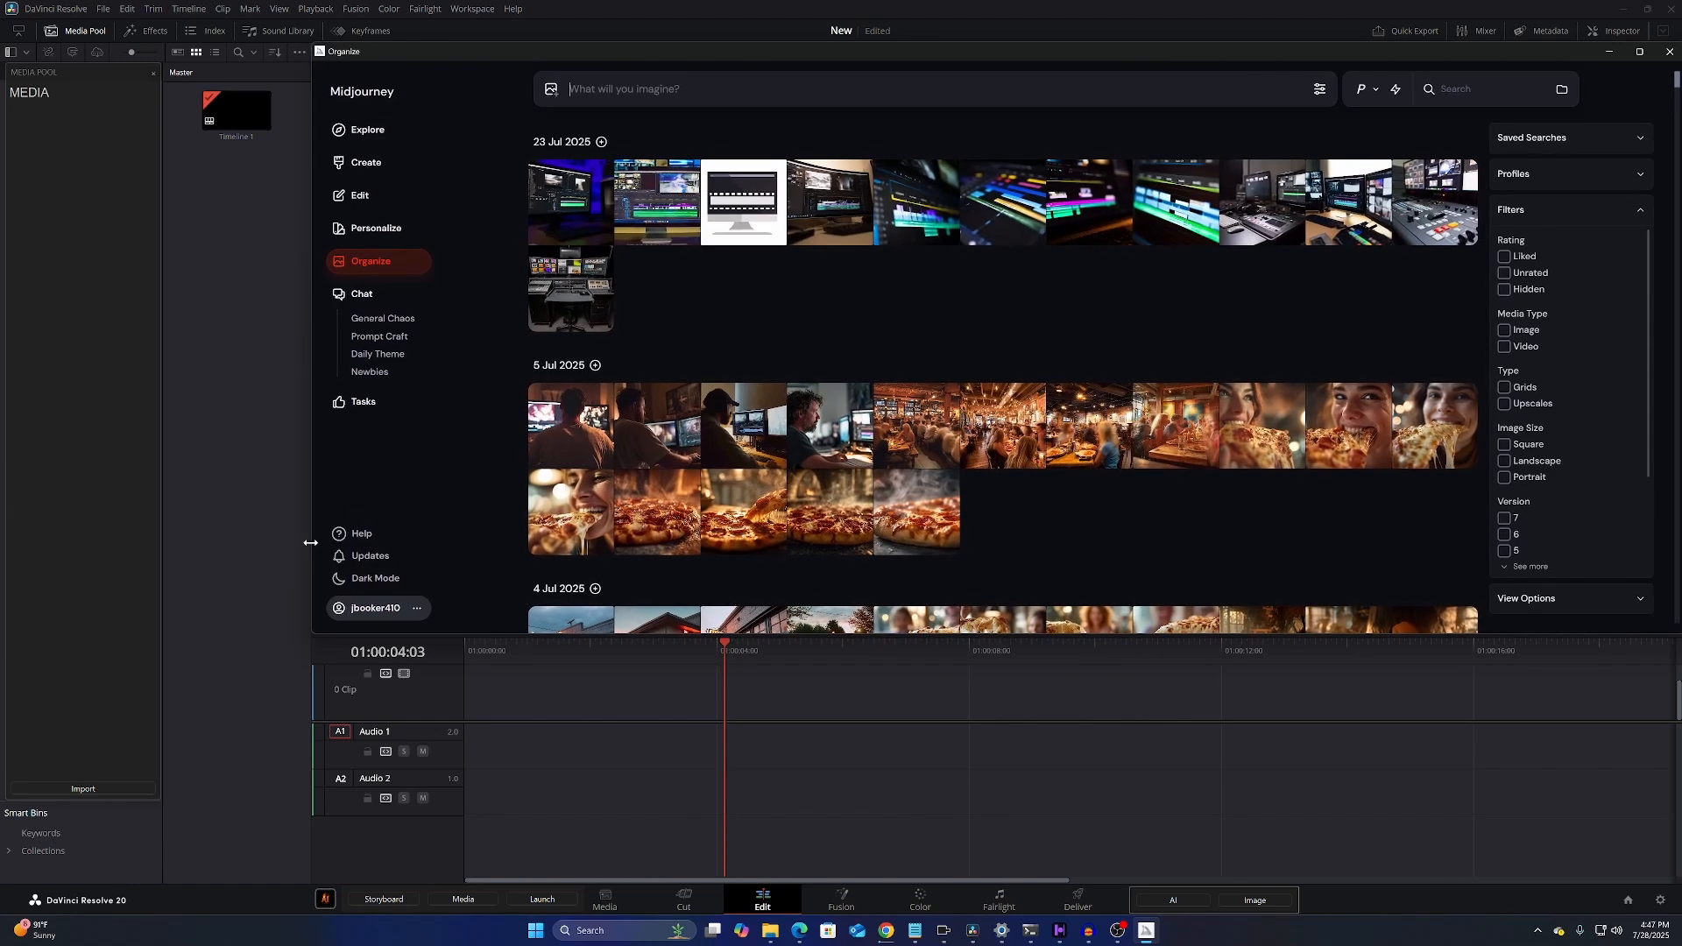
# Open the storyboard over the timeline, stretch it to the timeline's full width, and close it
pyautogui.click(385, 899)
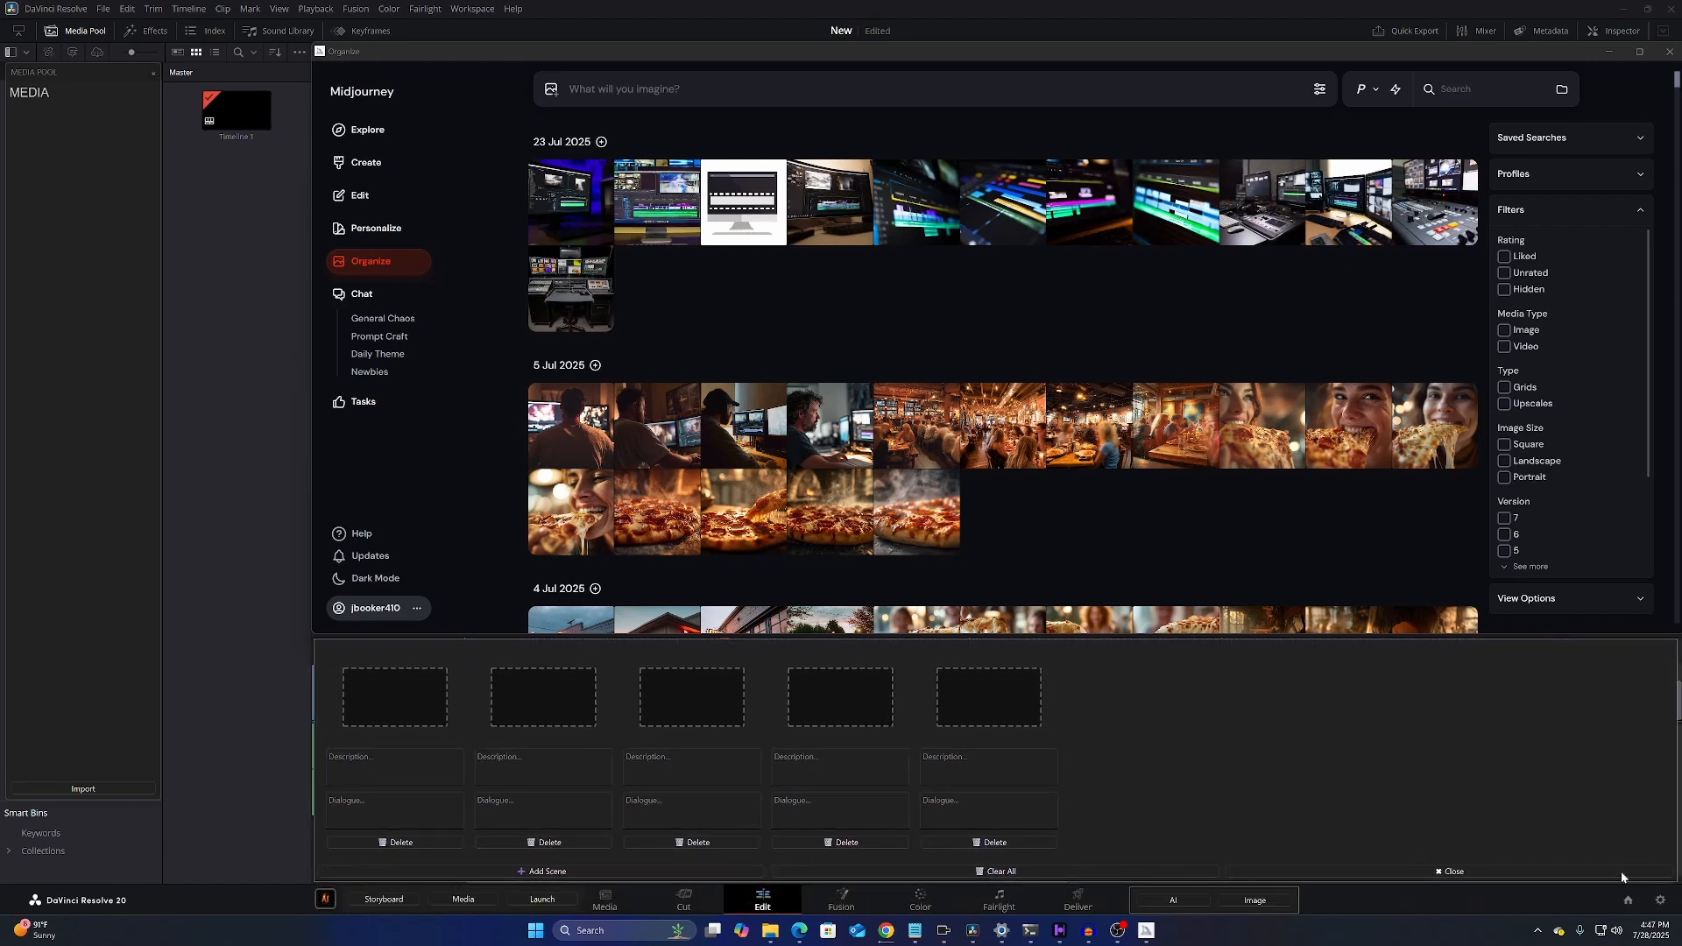
pyautogui.moveTo(1676, 880); pyautogui.dragTo(1679, 878)
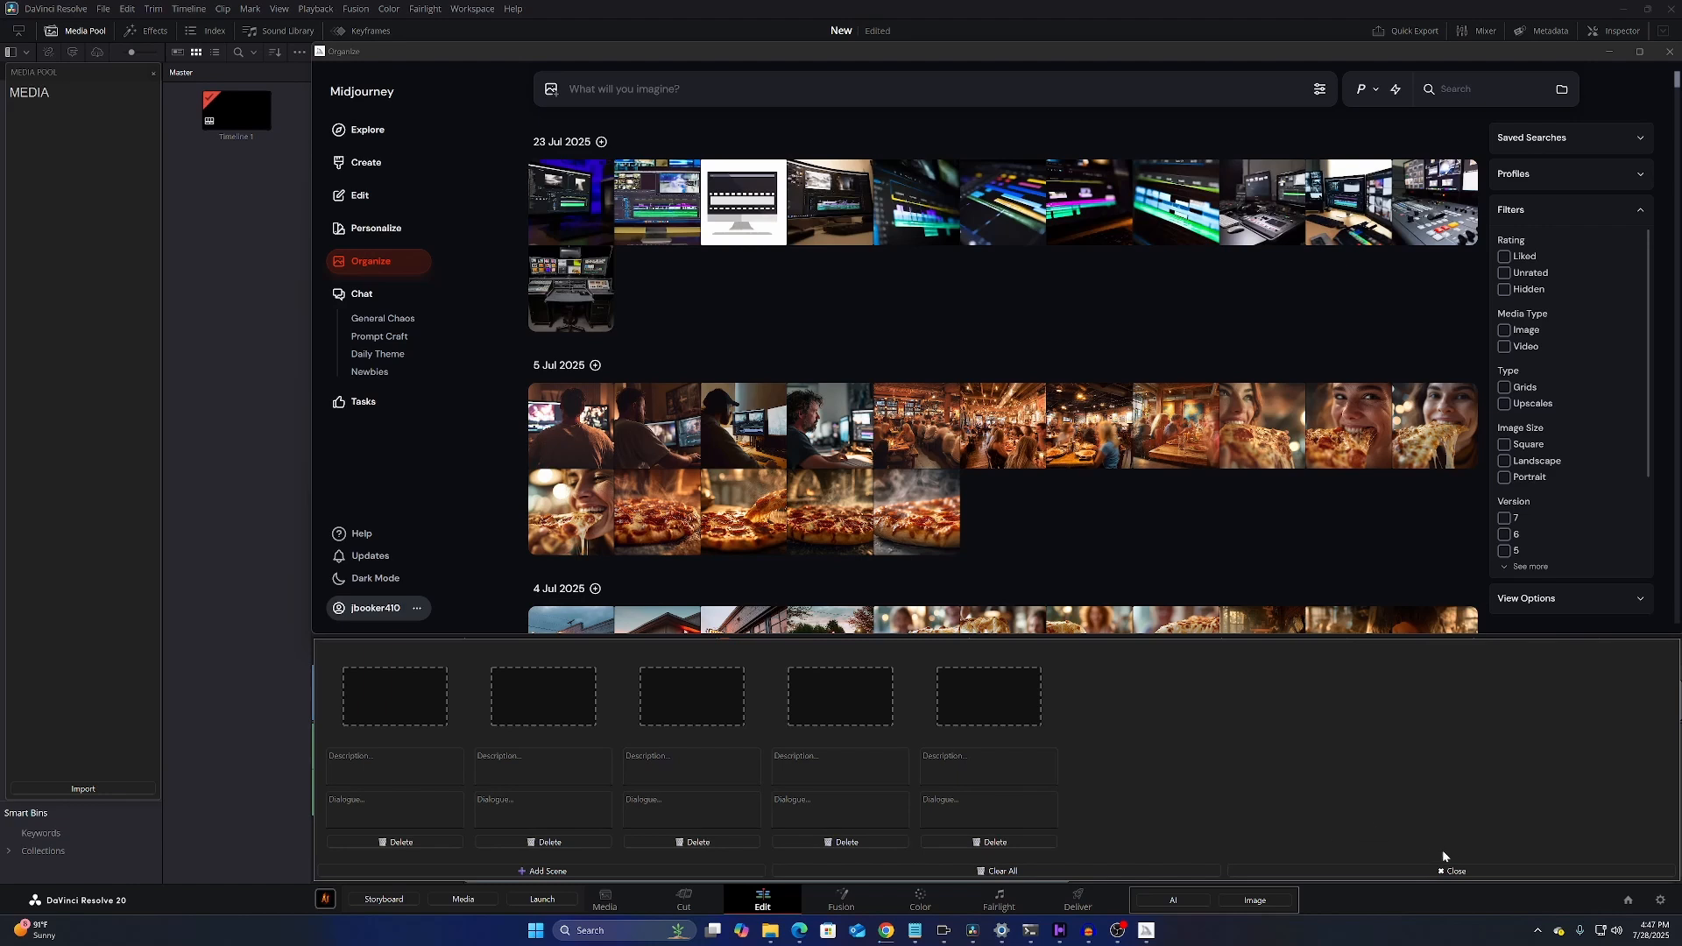
pyautogui.click(1453, 871)
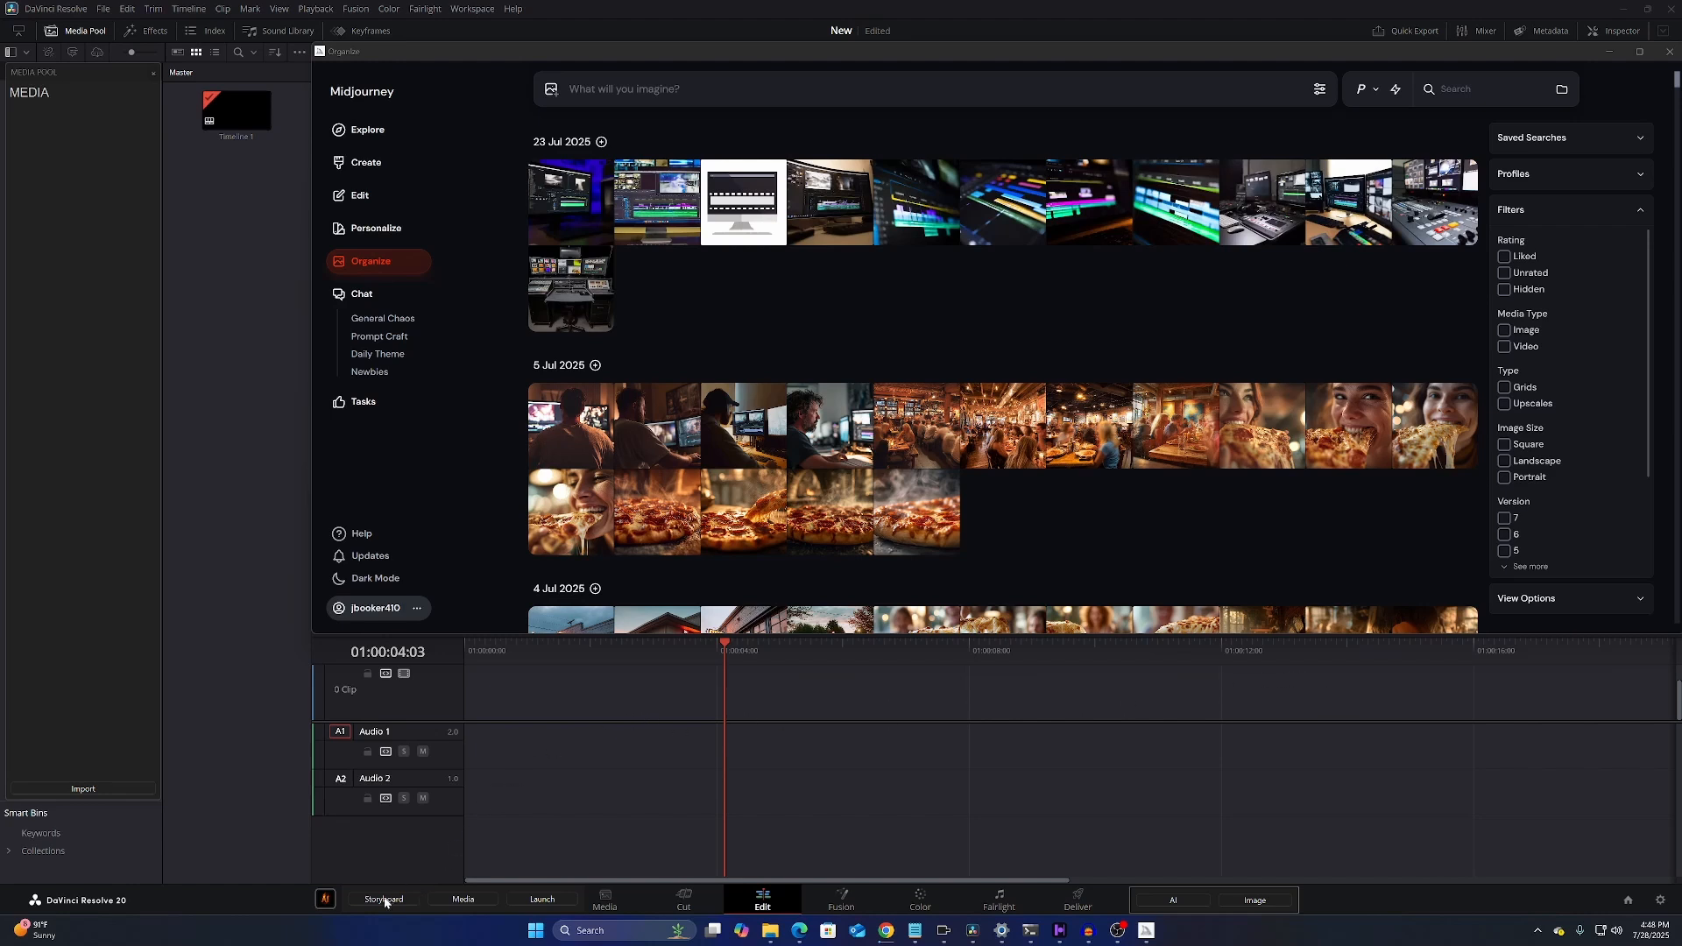
# Reopen the storyboard, delete its last two scenes, add one new scene, and close it
pyautogui.click(384, 901)
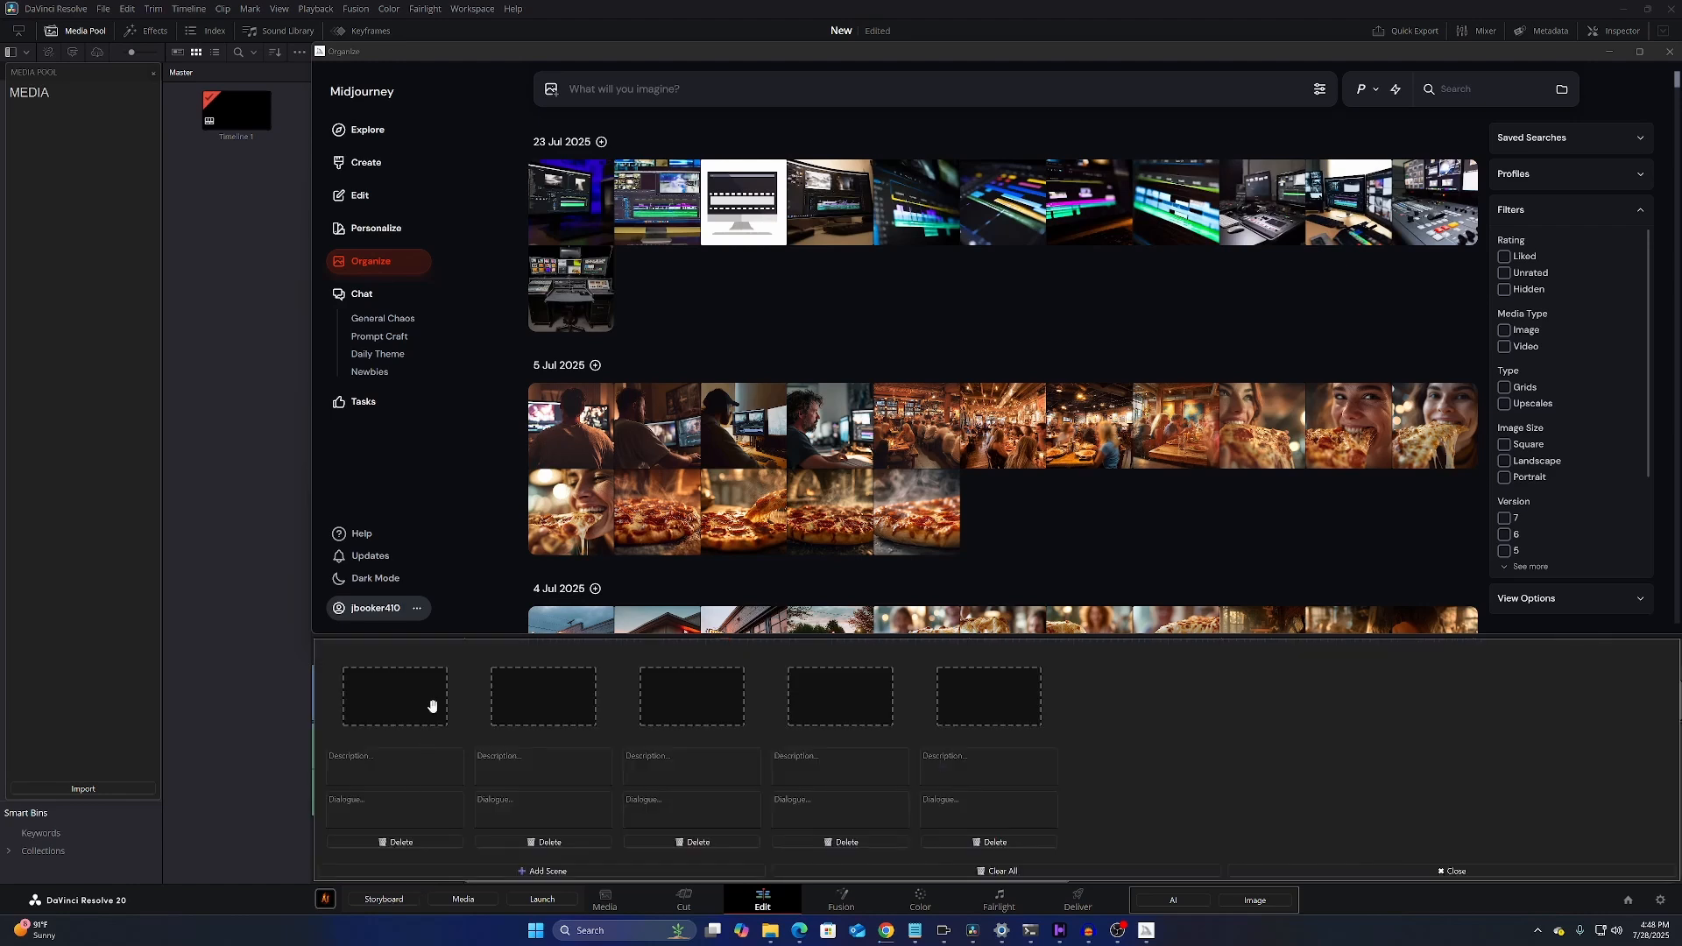
pyautogui.click(958, 843)
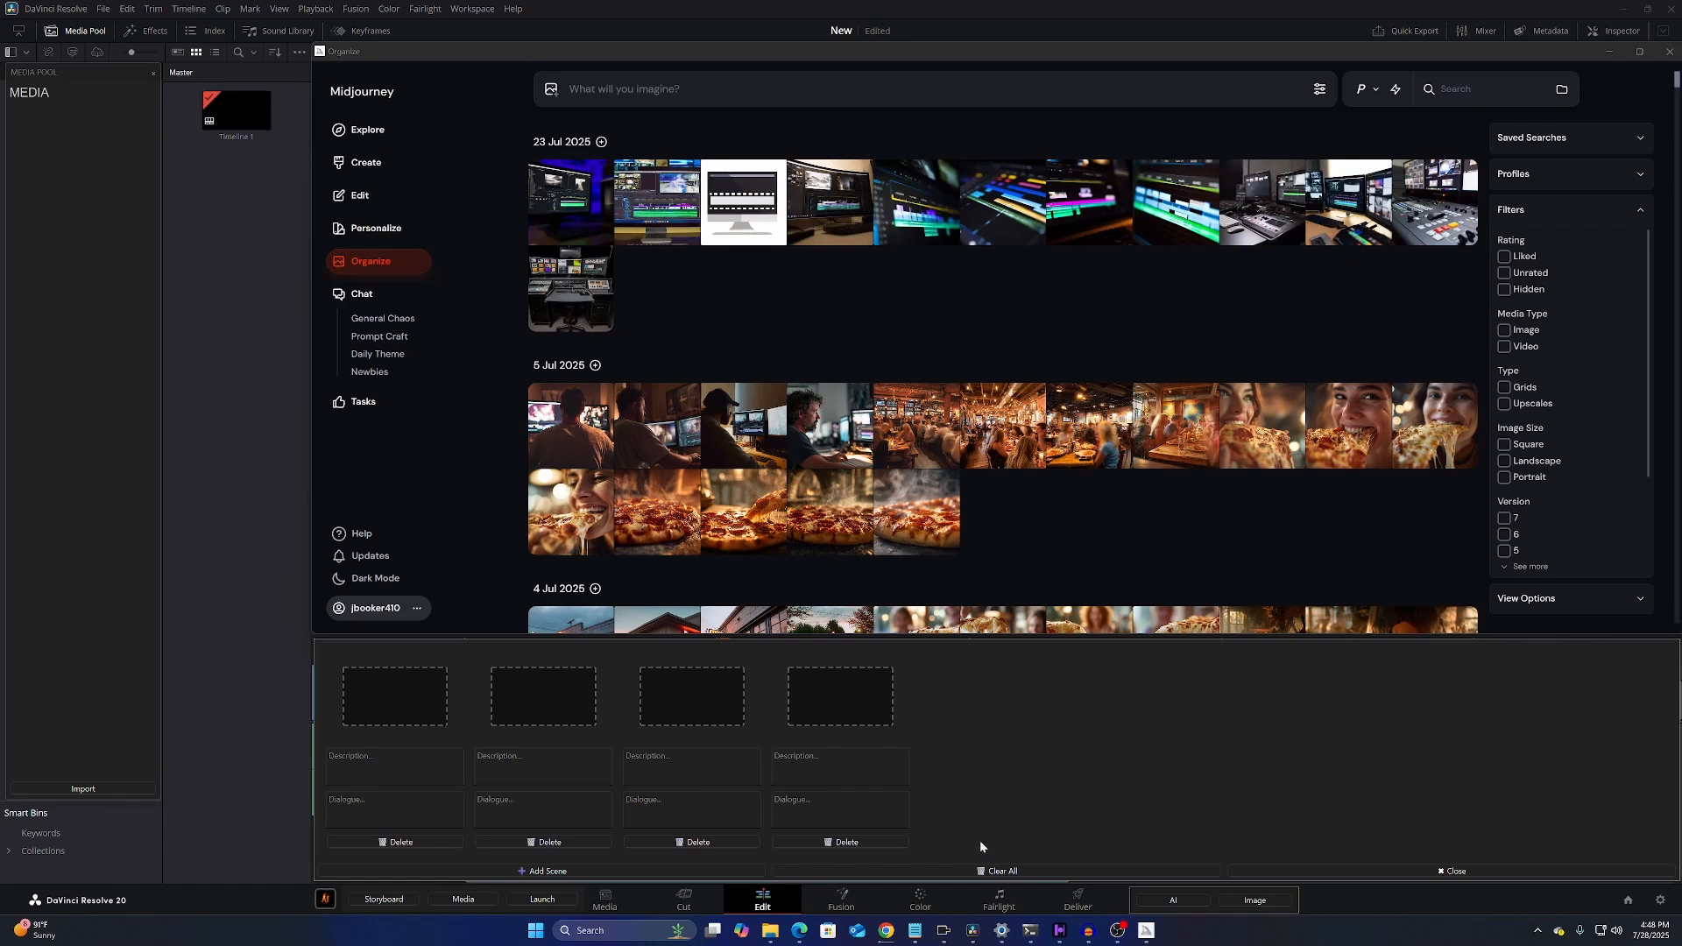
pyautogui.click(848, 843)
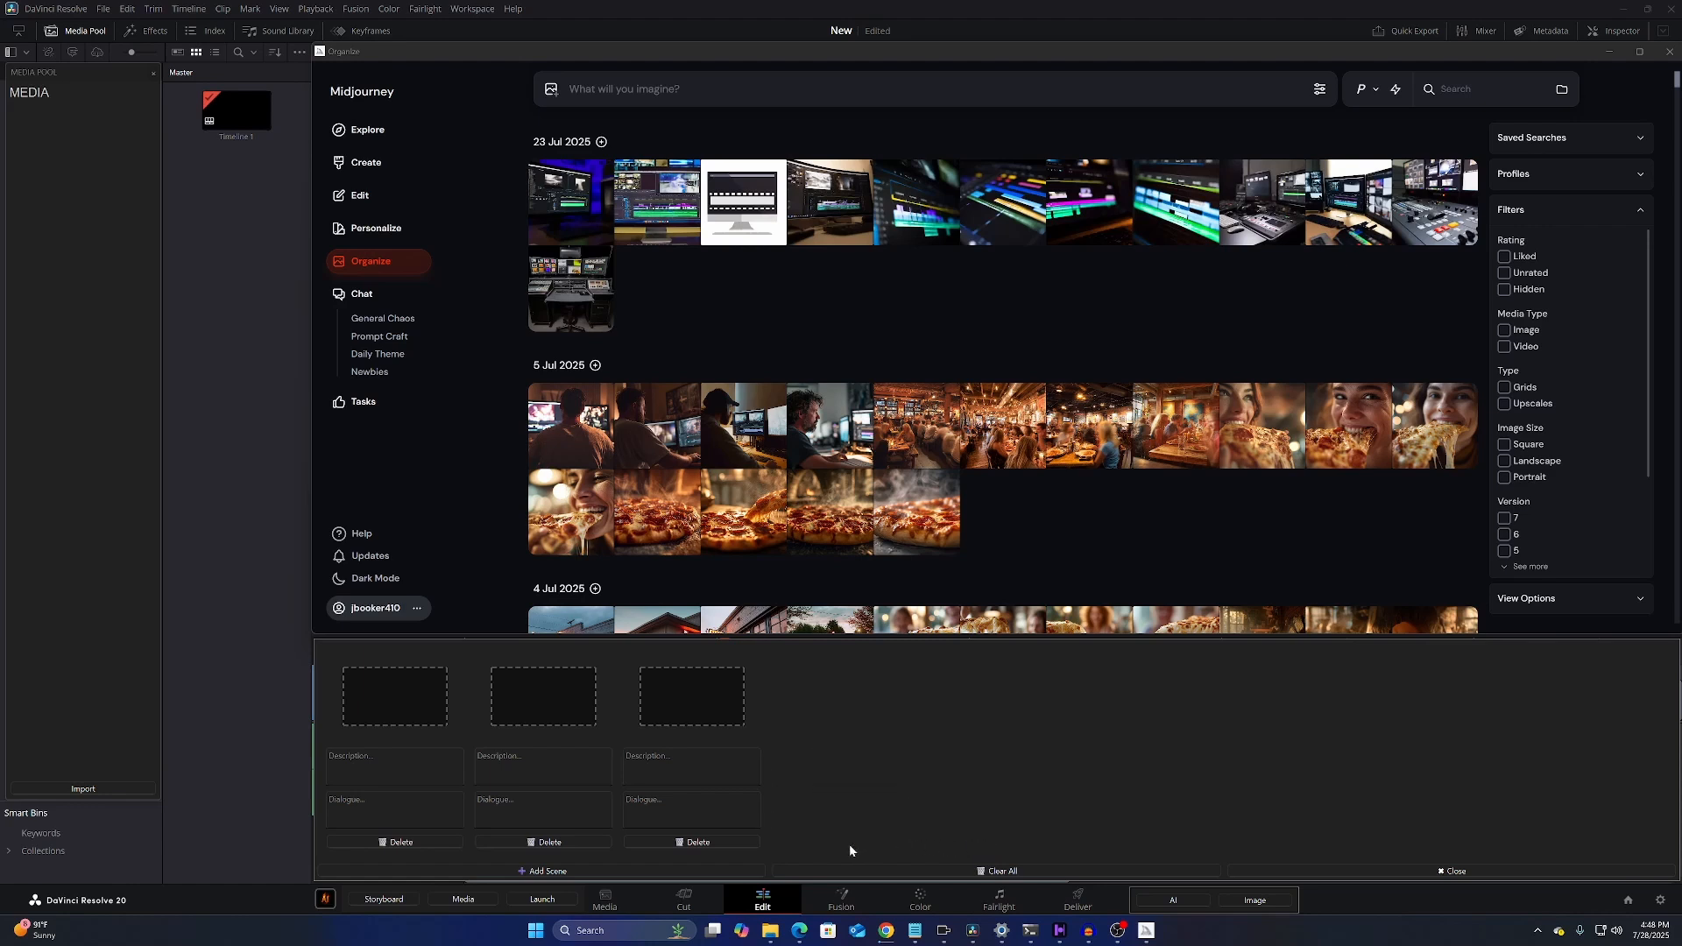
pyautogui.click(596, 870)
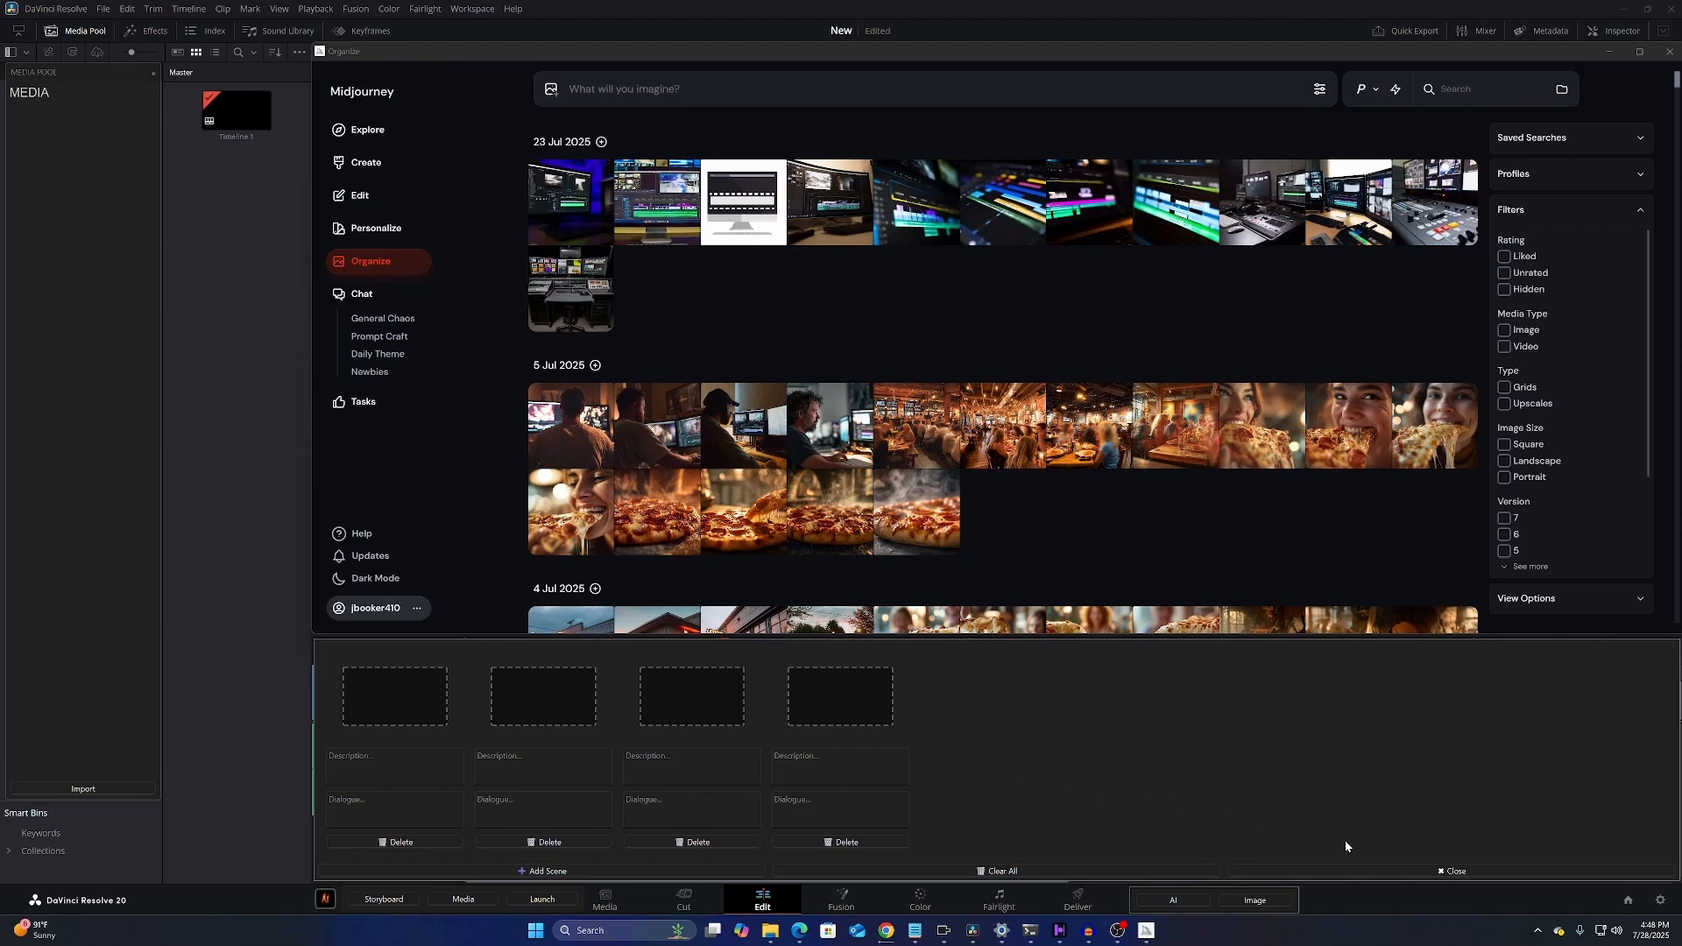
pyautogui.click(1454, 872)
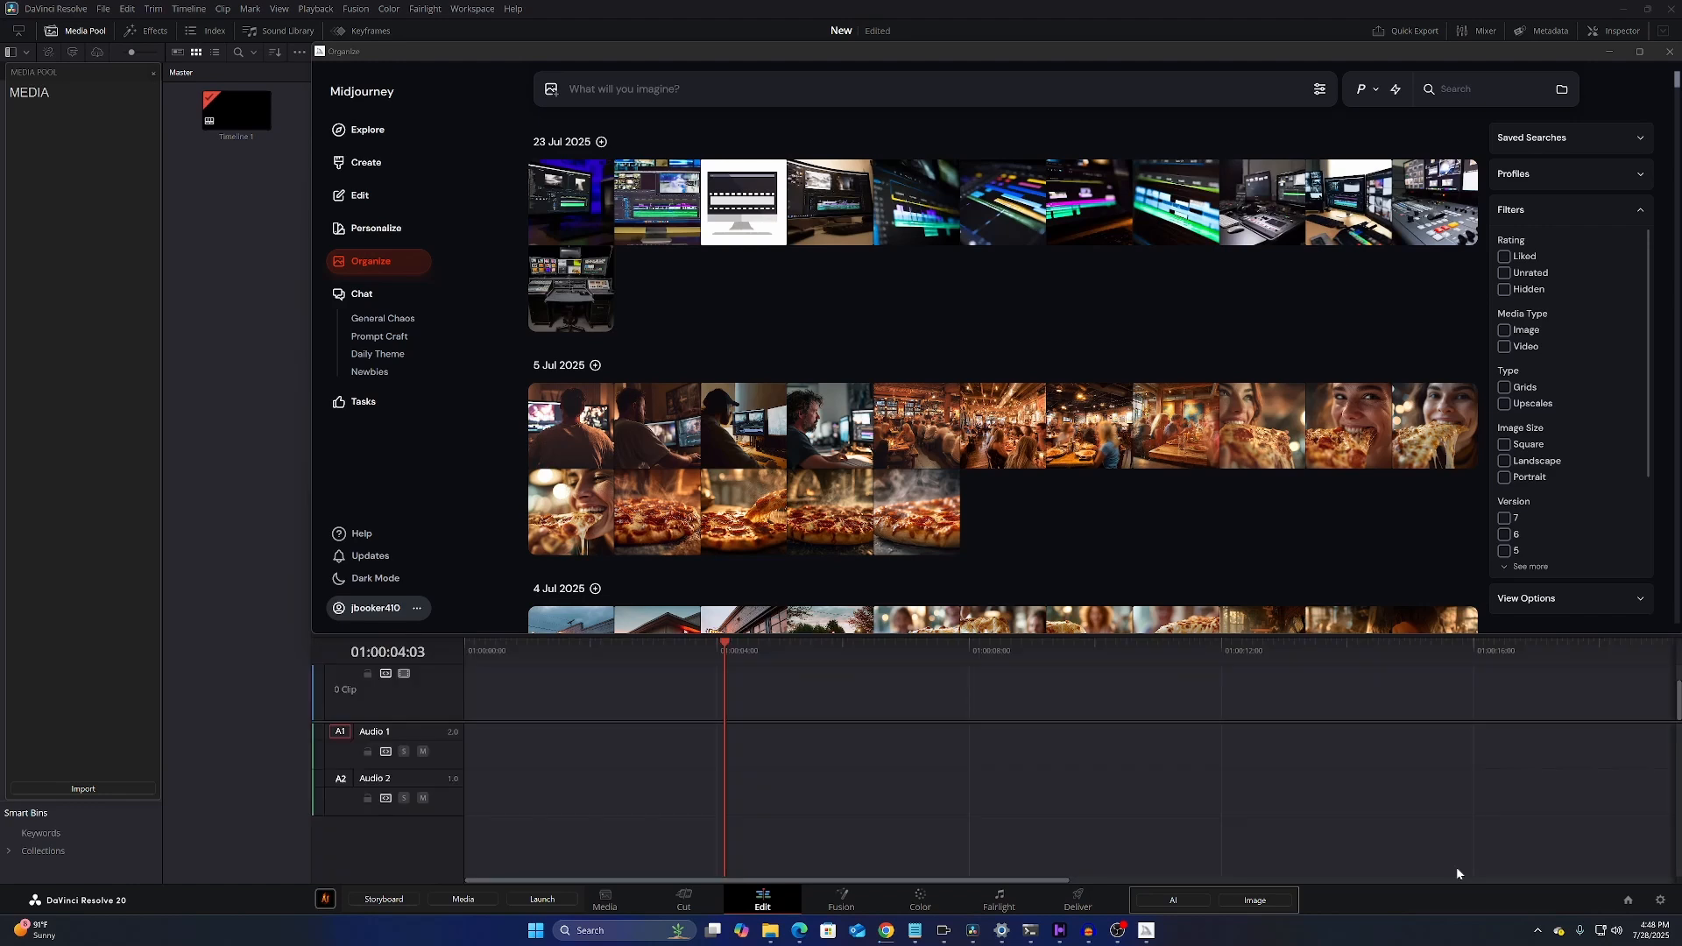
# Hide the floating MEDIA panel and show it again
pyautogui.click(479, 898)
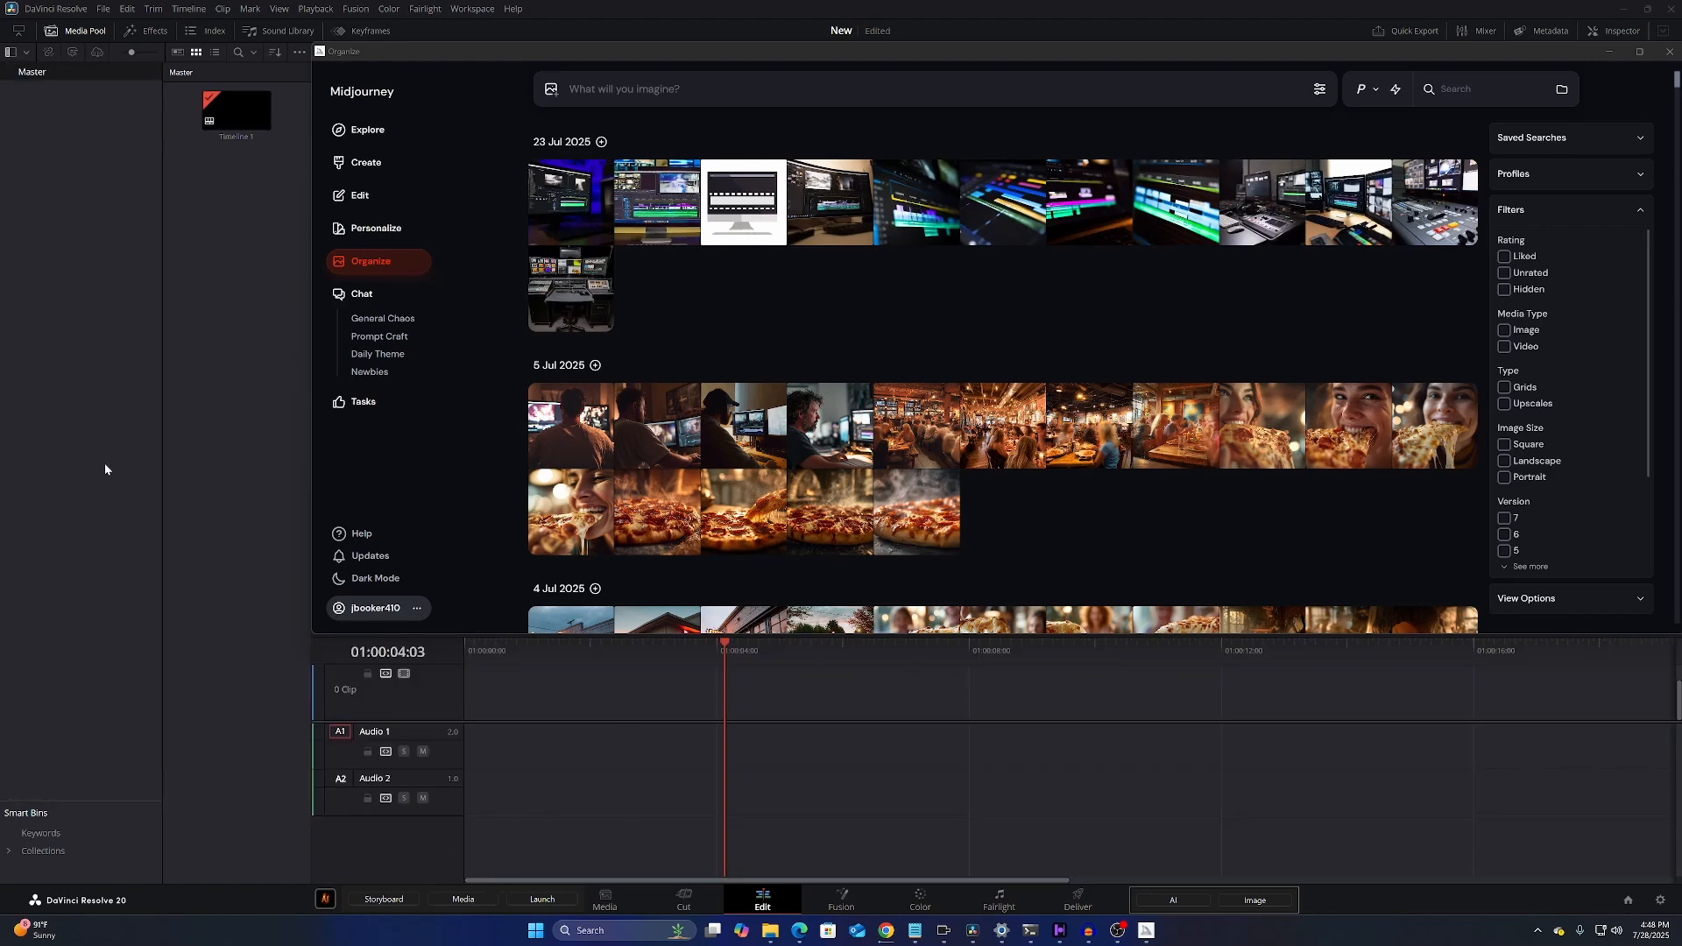
pyautogui.click(463, 899)
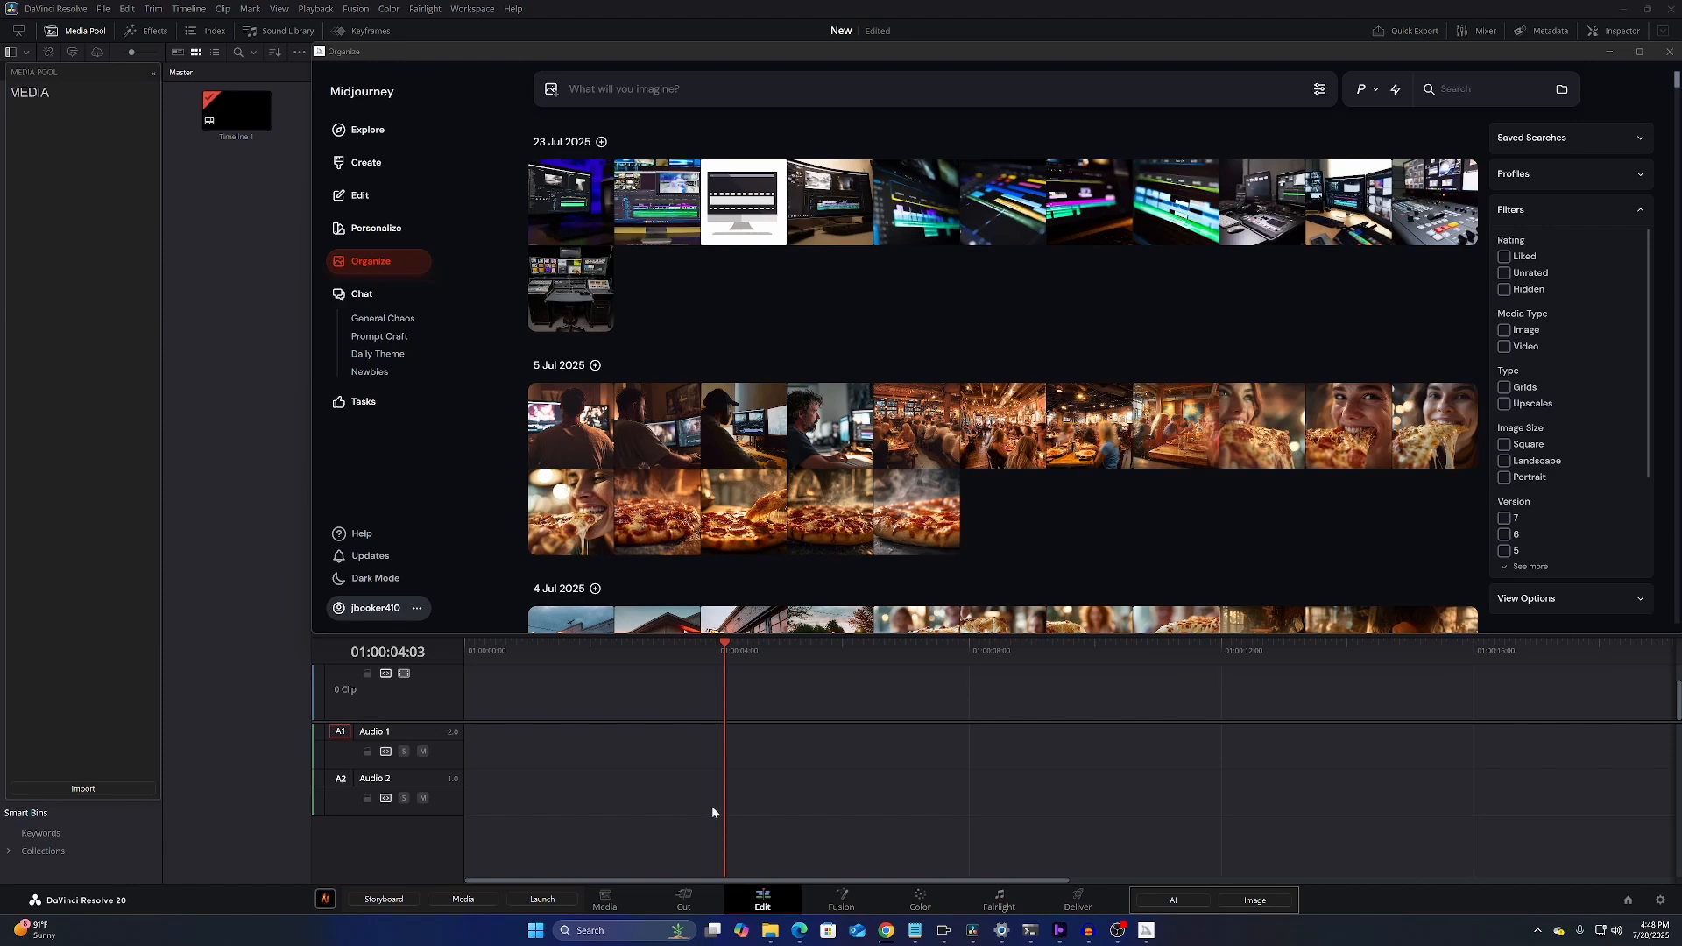
# View the Launch shortcuts folder, placing its window over the timeline, and close it
pyautogui.click(540, 900)
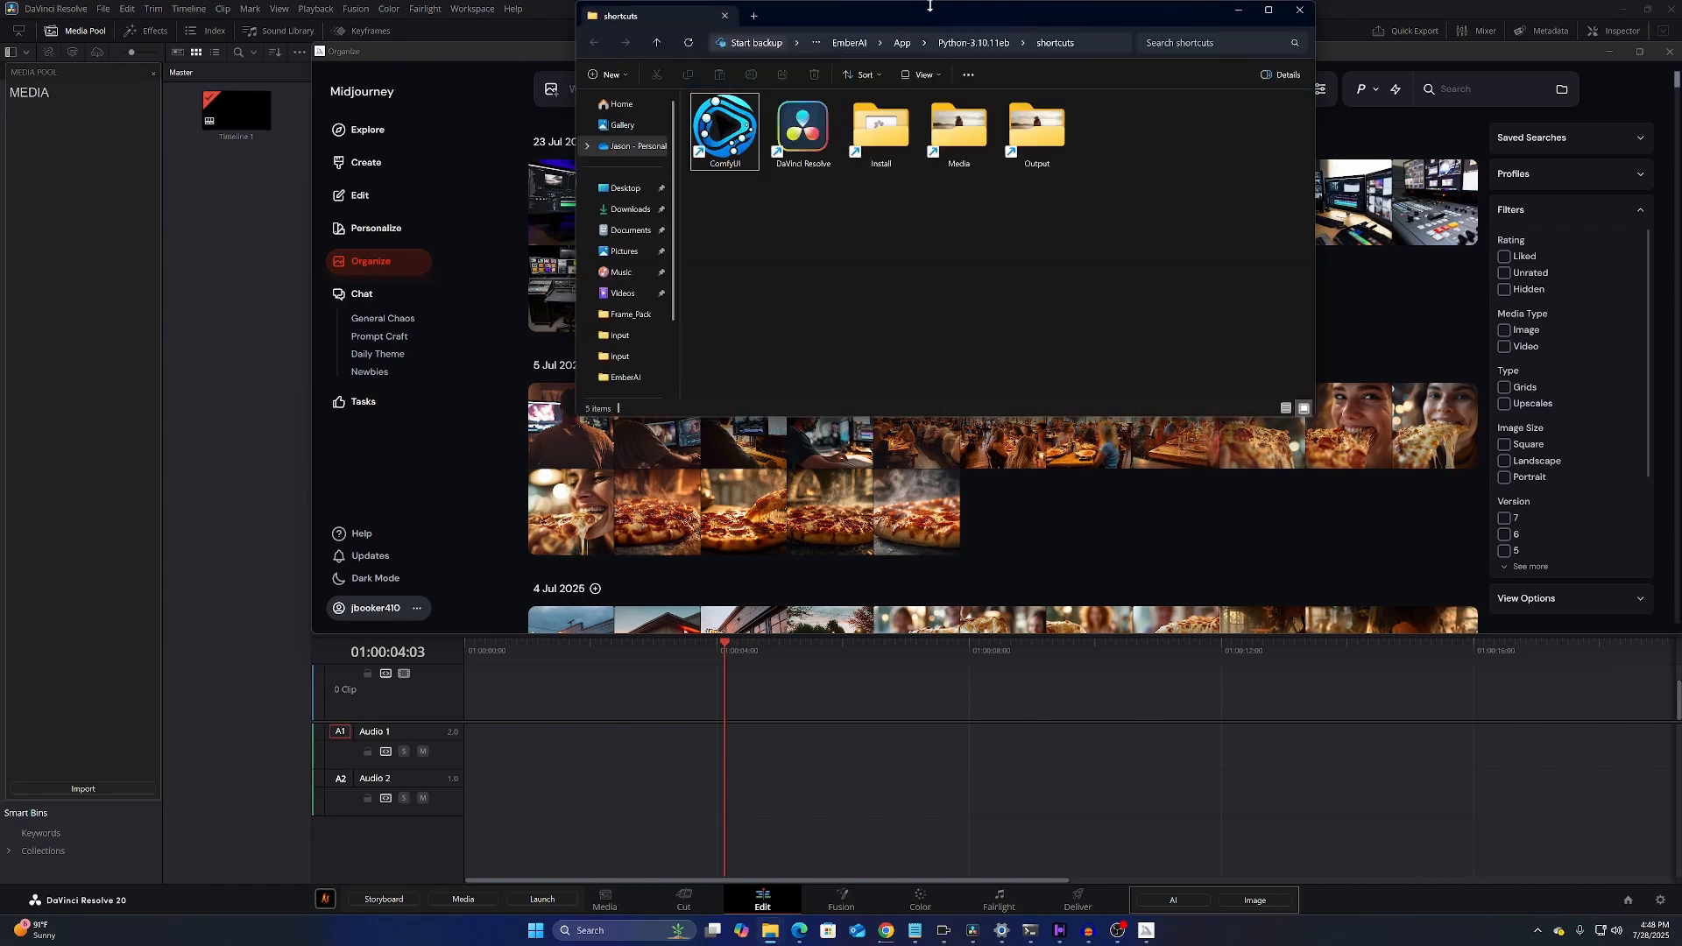
pyautogui.moveTo(929, 6); pyautogui.dragTo(906, 449)
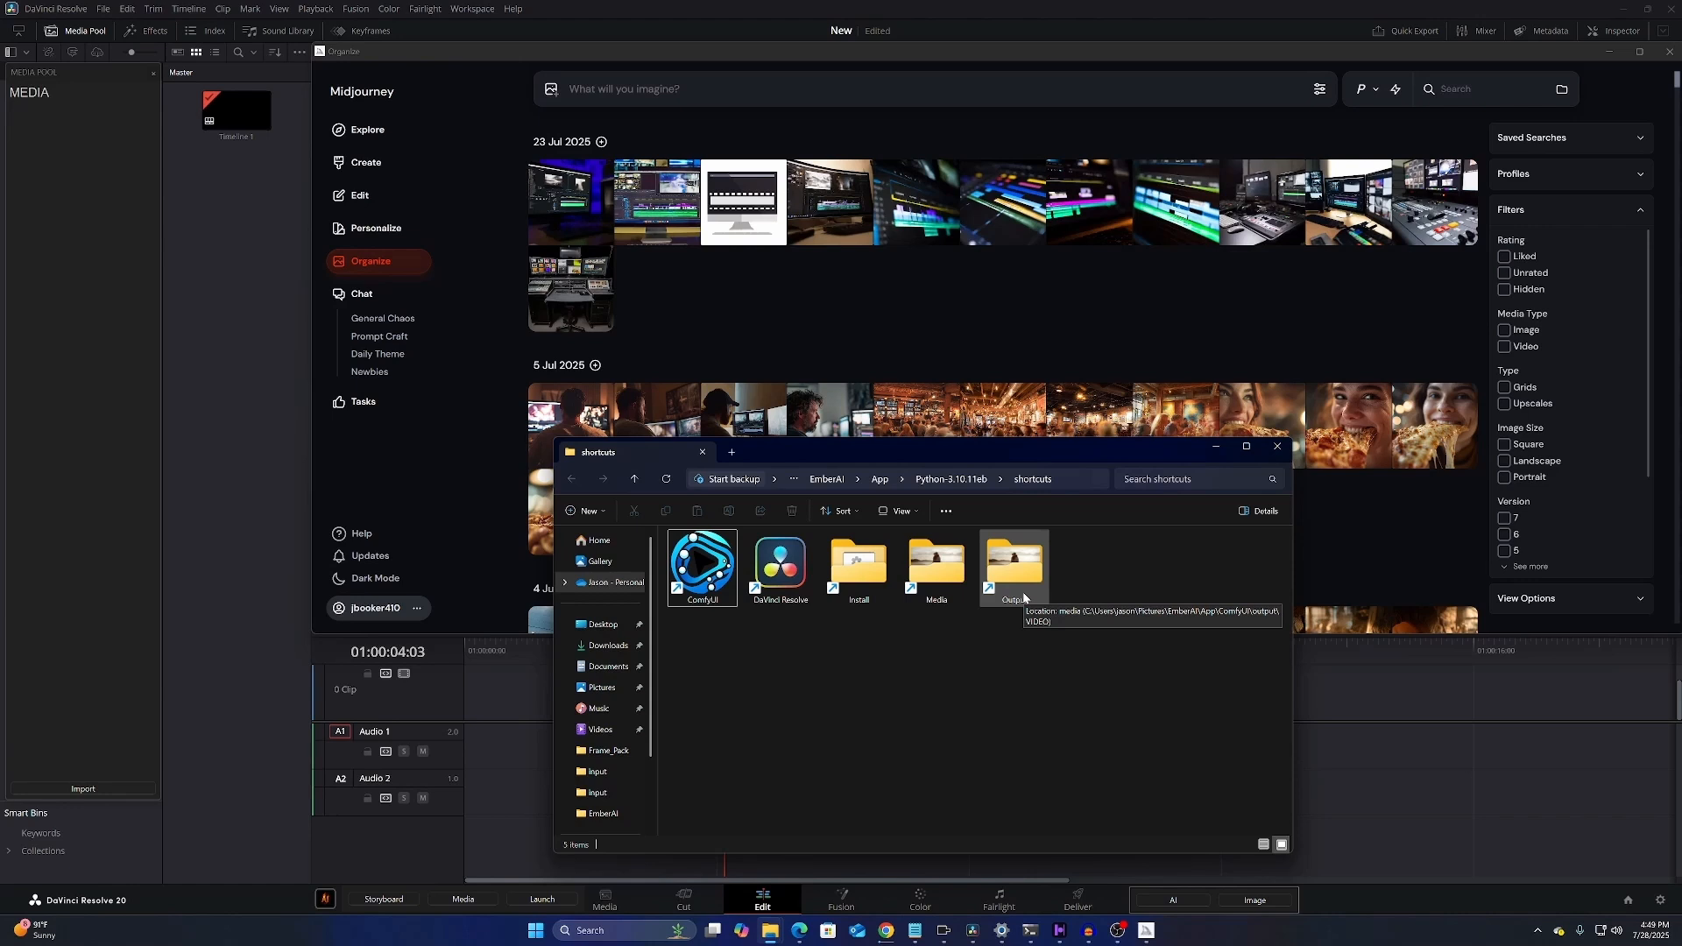
pyautogui.click(1277, 448)
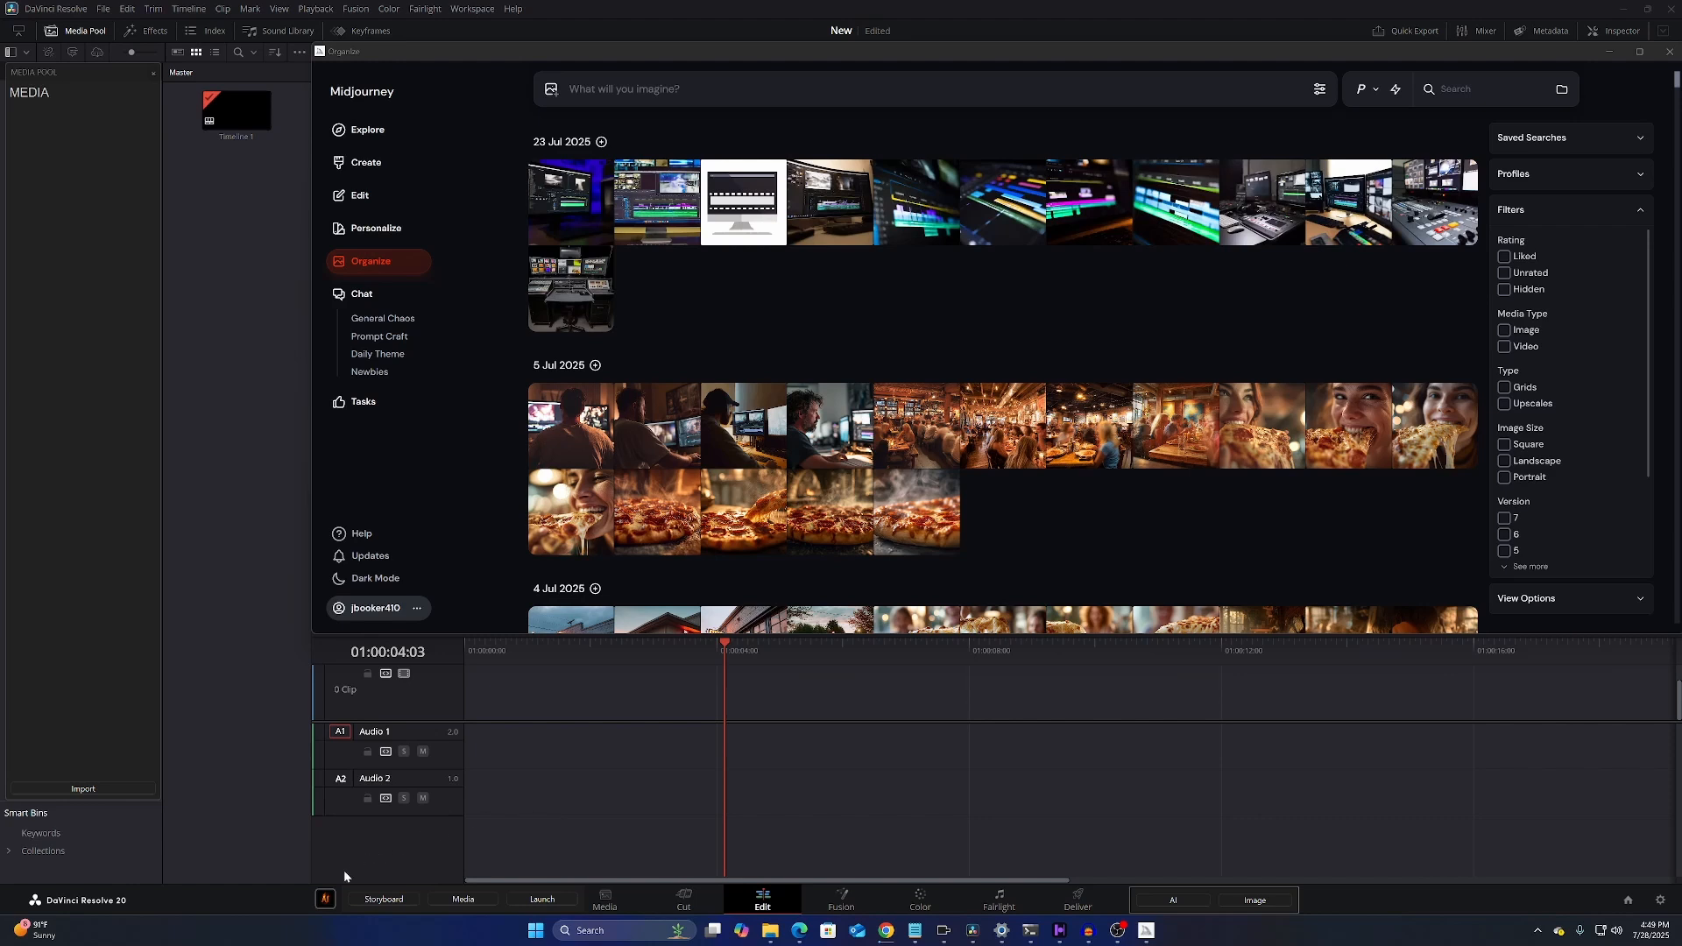
# Open the Ember AI settings and move the panel clear of the surrounding bars
pyautogui.rightClick(326, 900)
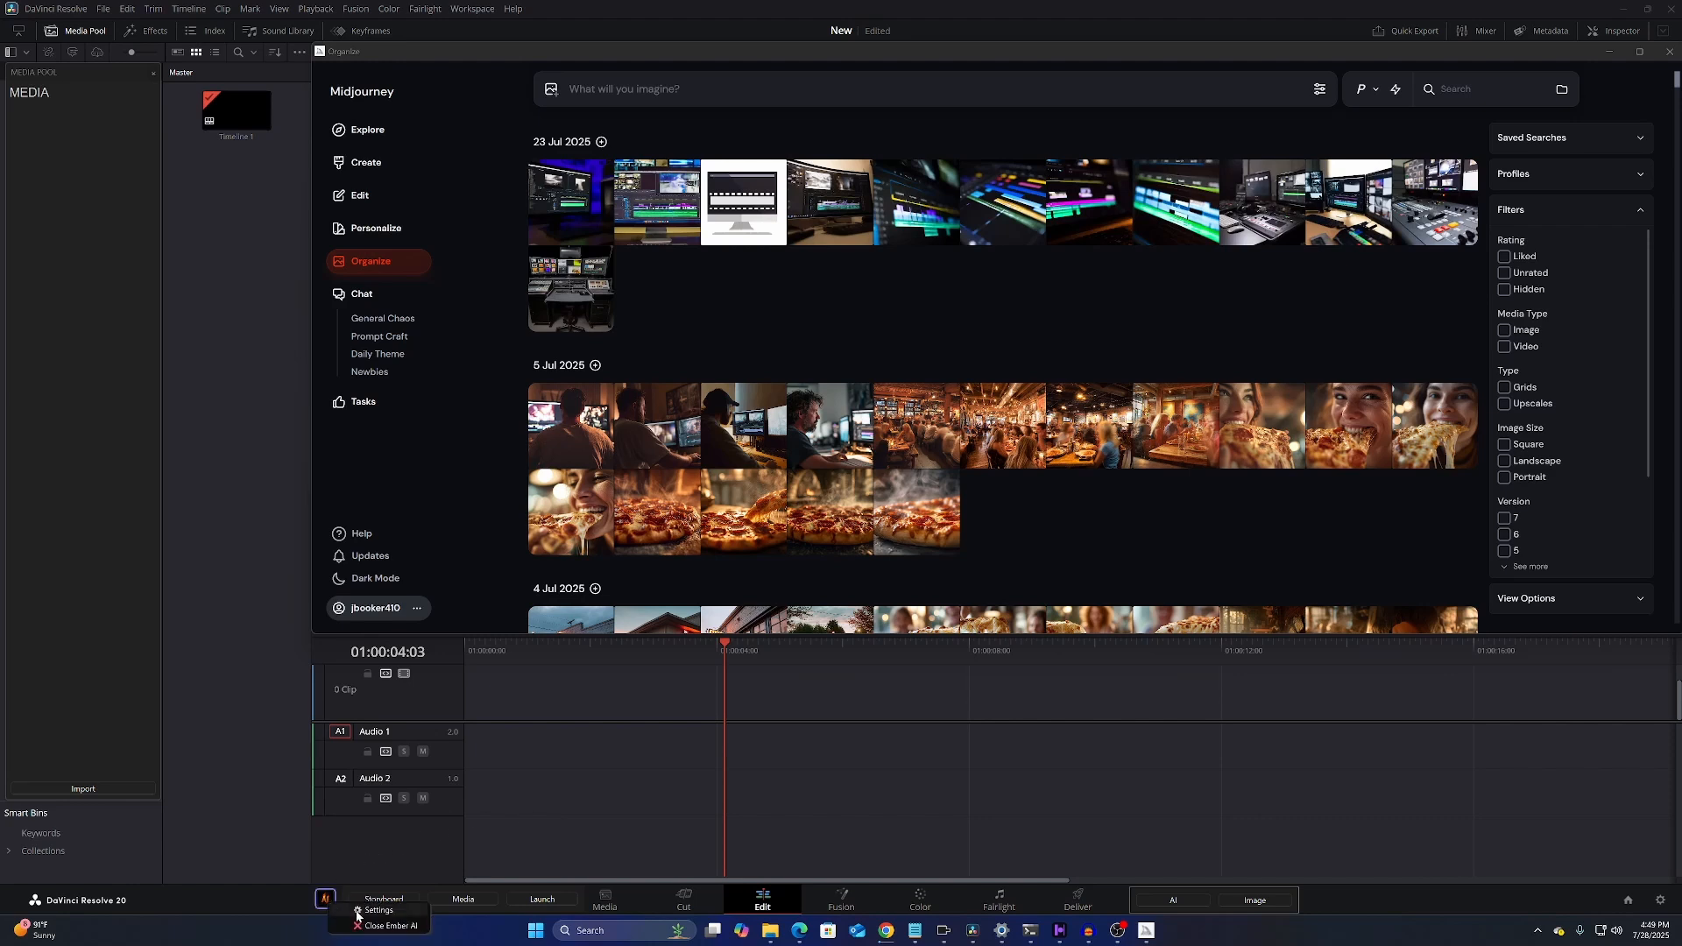
pyautogui.click(359, 910)
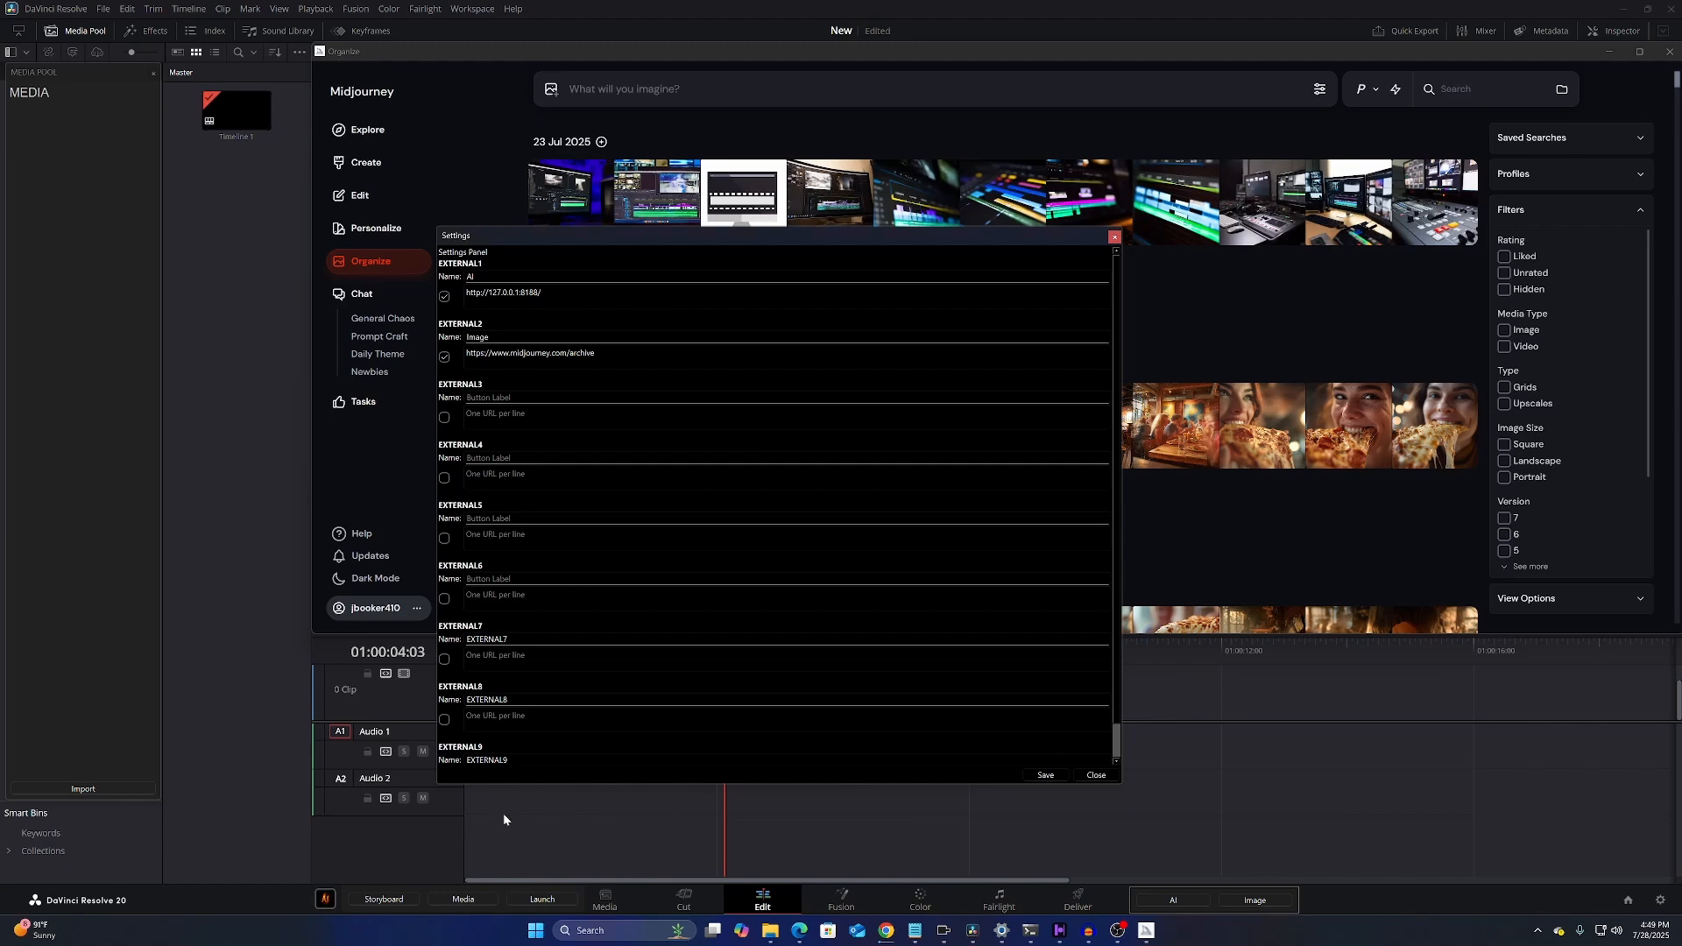
pyautogui.moveTo(726, 240); pyautogui.dragTo(845, 269)
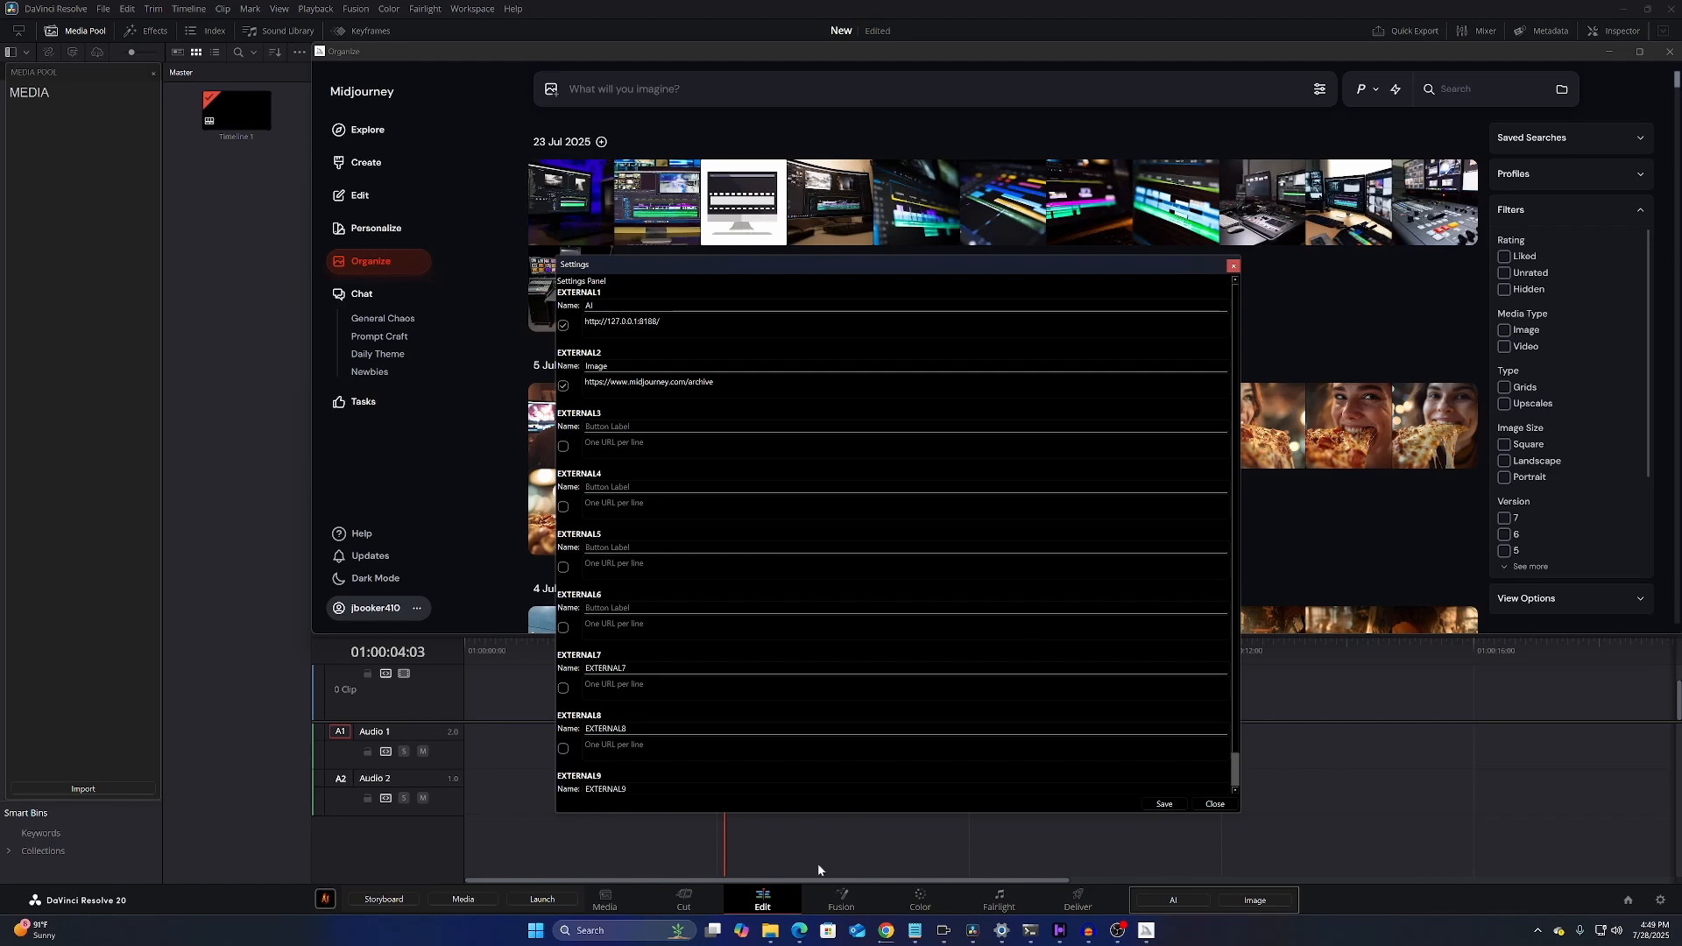
pyautogui.click(887, 935)
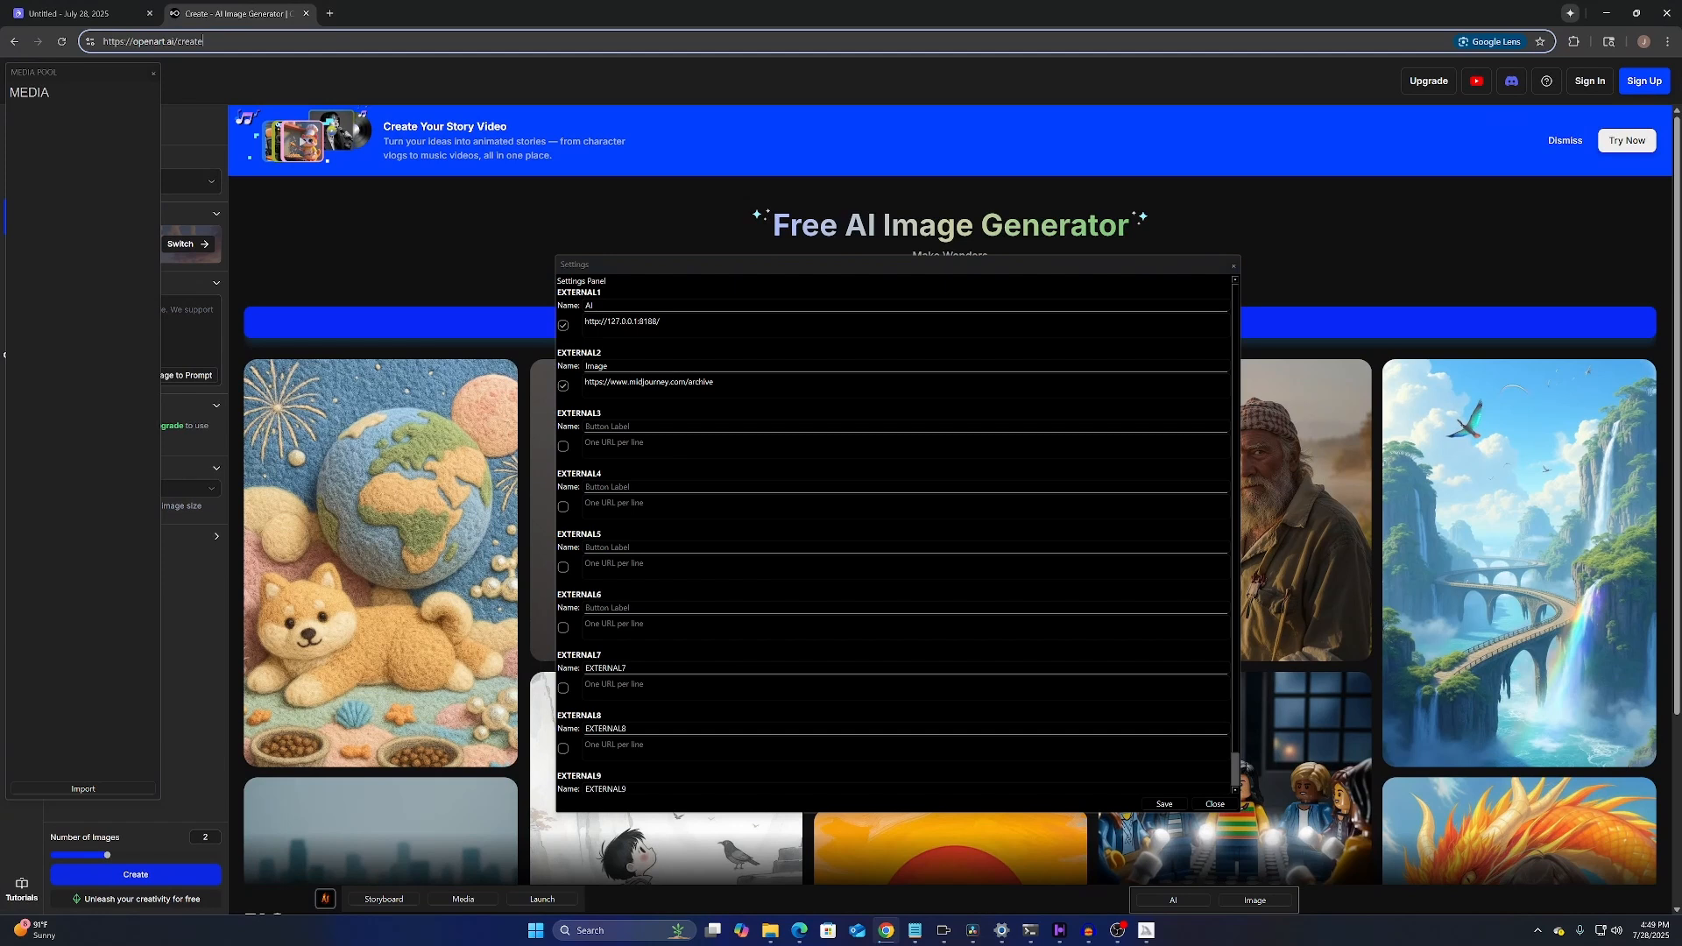
pyautogui.rightClick(118, 42)
pyautogui.click(162, 164)
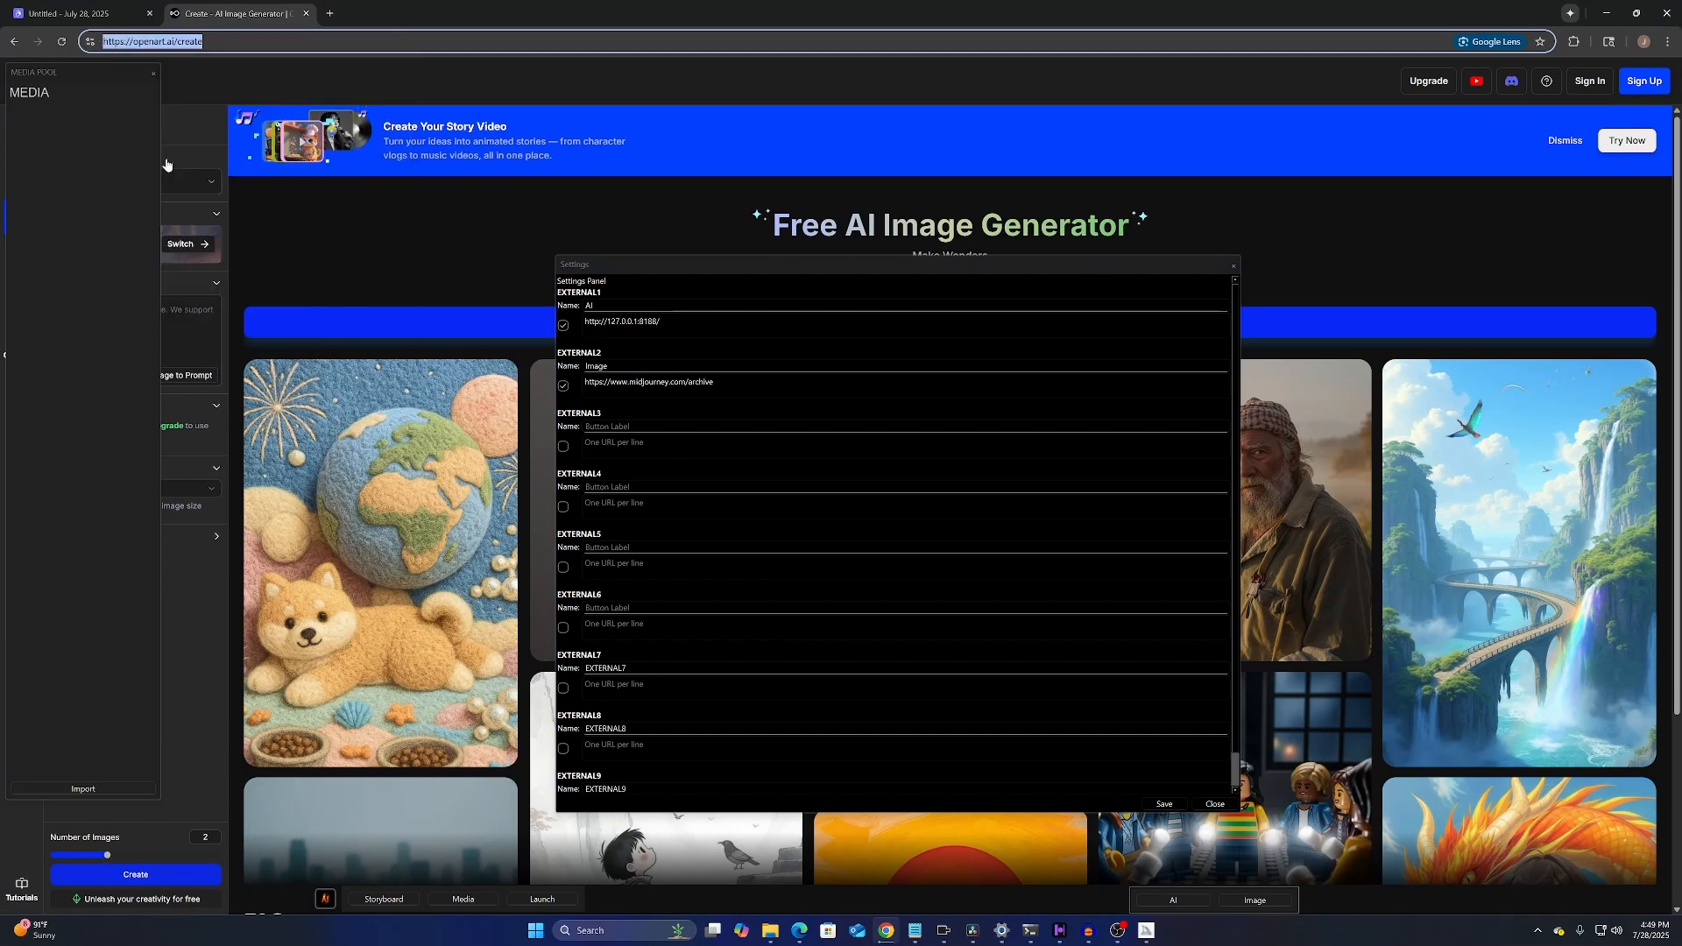
pyautogui.click(720, 382)
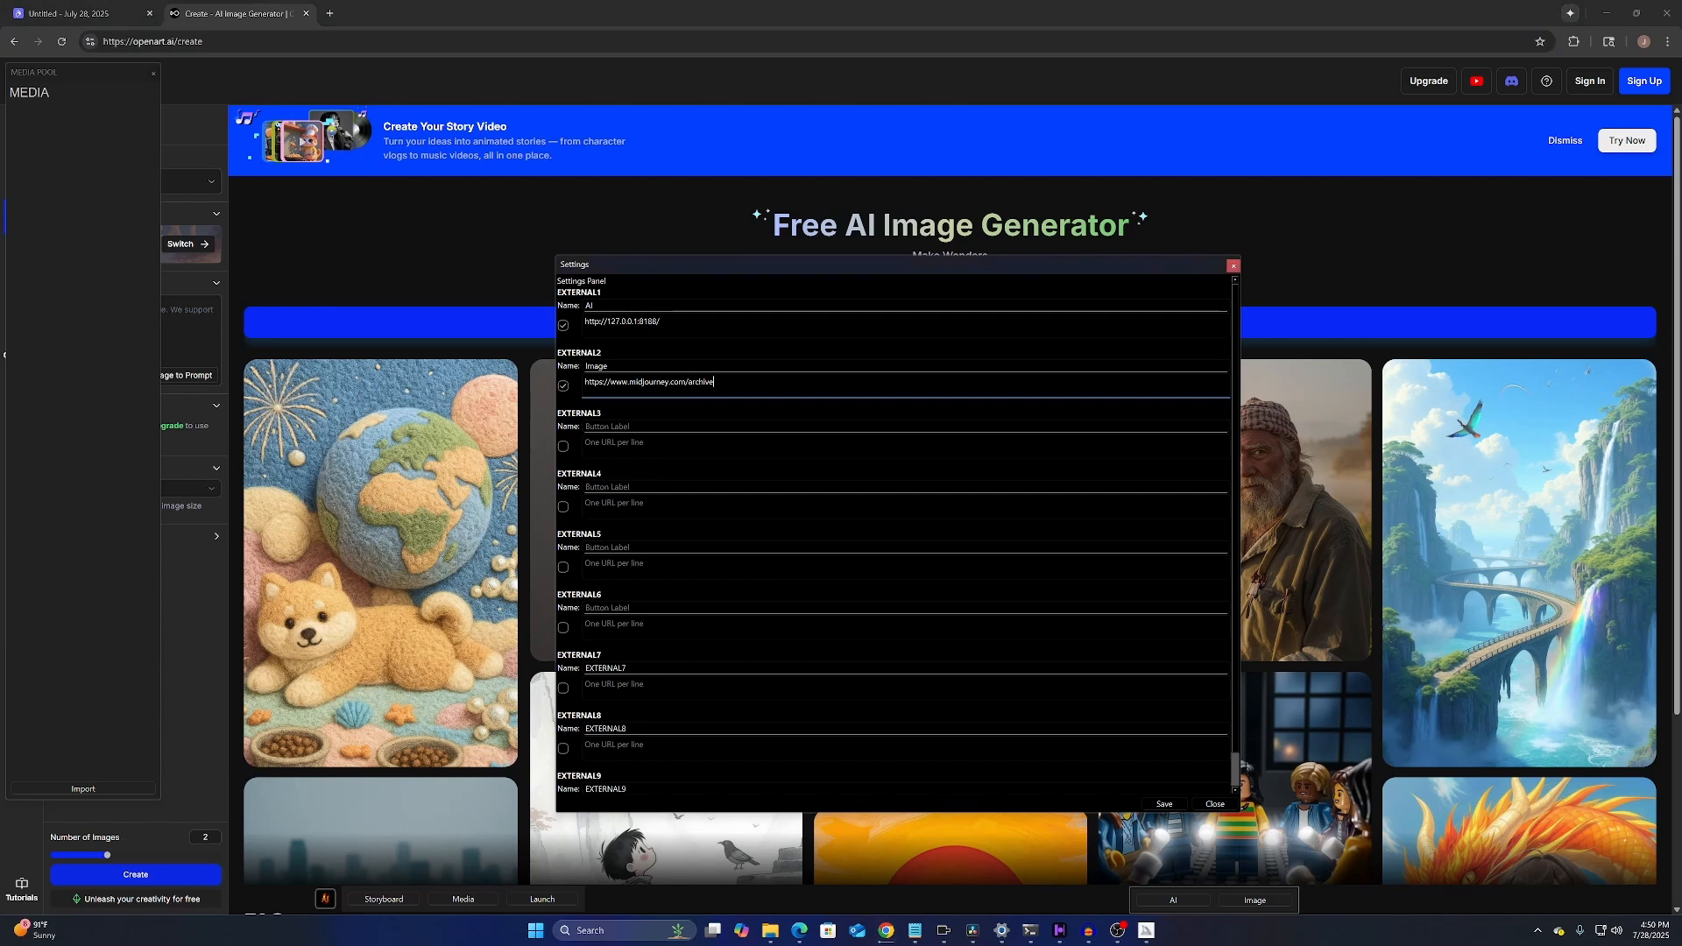
pyautogui.press('Return')
pyautogui.hotkey('ctrl', 'v')
pyautogui.click(1165, 806)
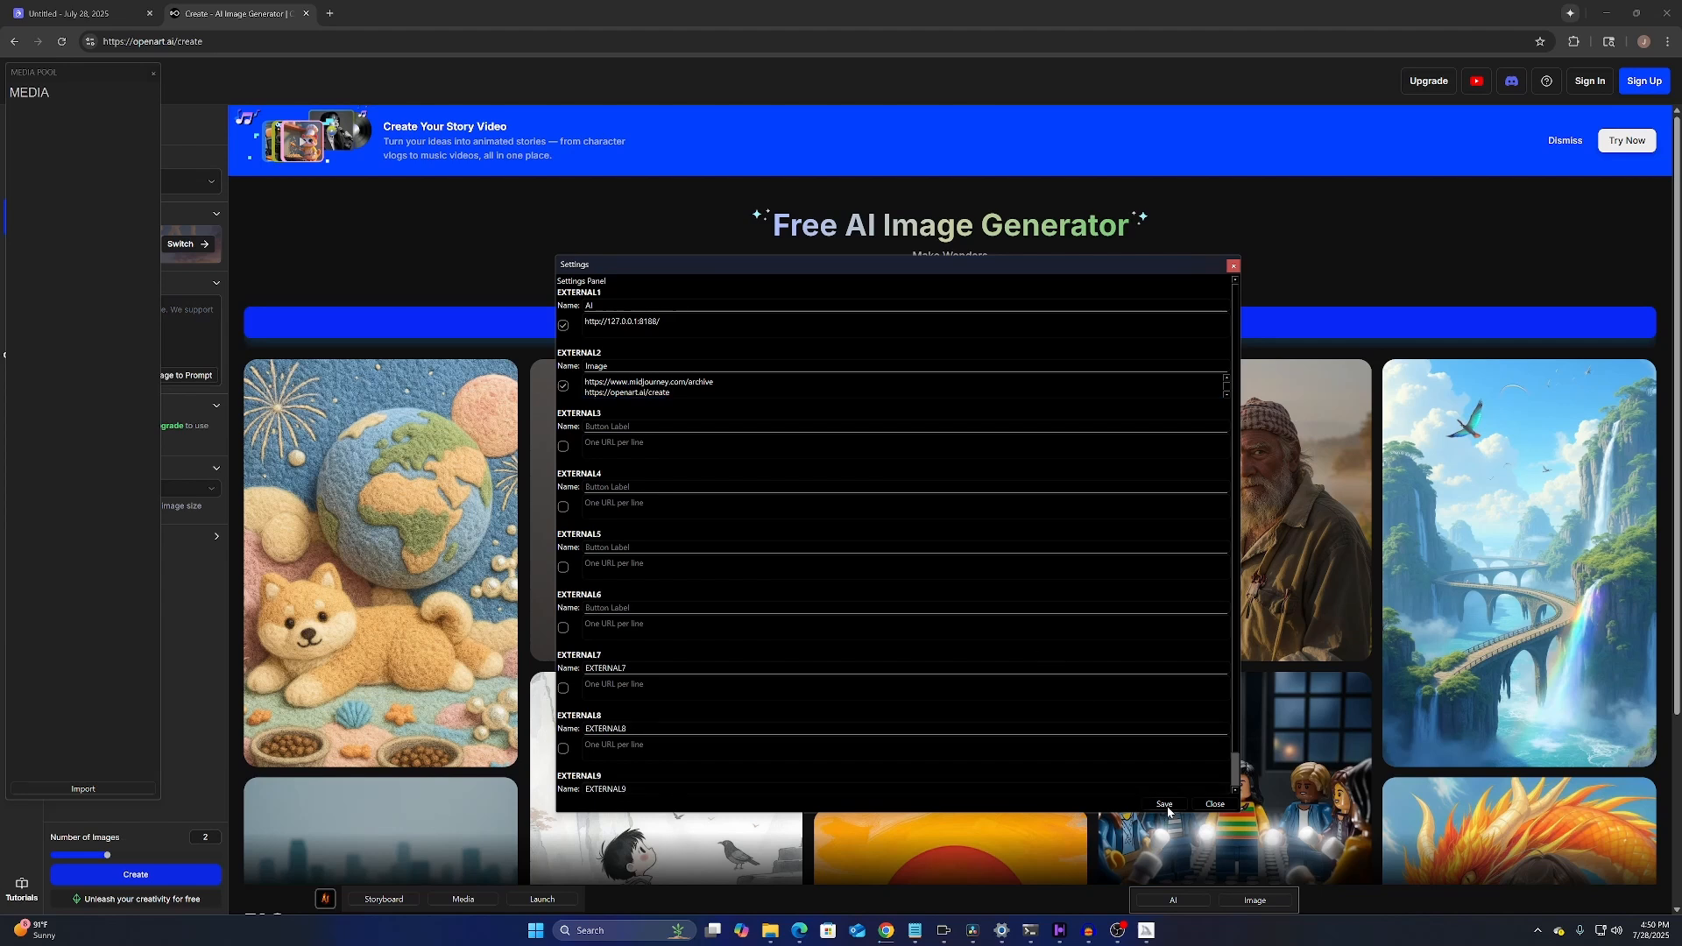
# Close the Ember AI settings, return to DaVinci Resolve, and open the EmberAI folder in Pictures from the Launch shortcuts window
pyautogui.click(1217, 804)
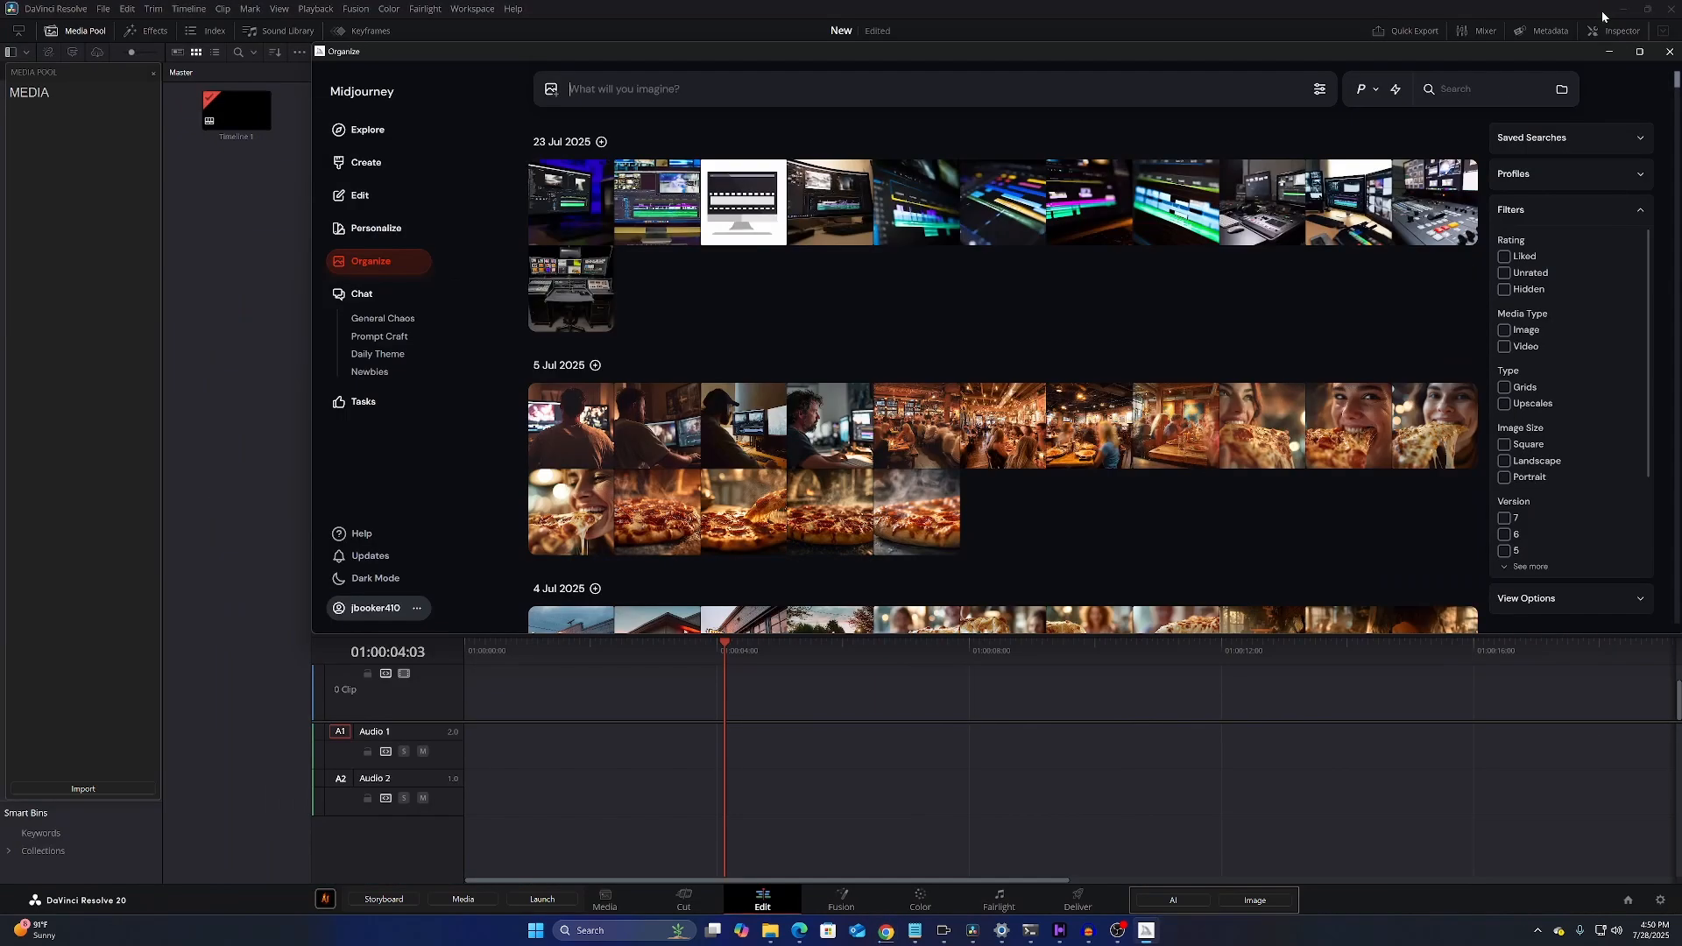
pyautogui.click(1605, 13)
pyautogui.click(535, 905)
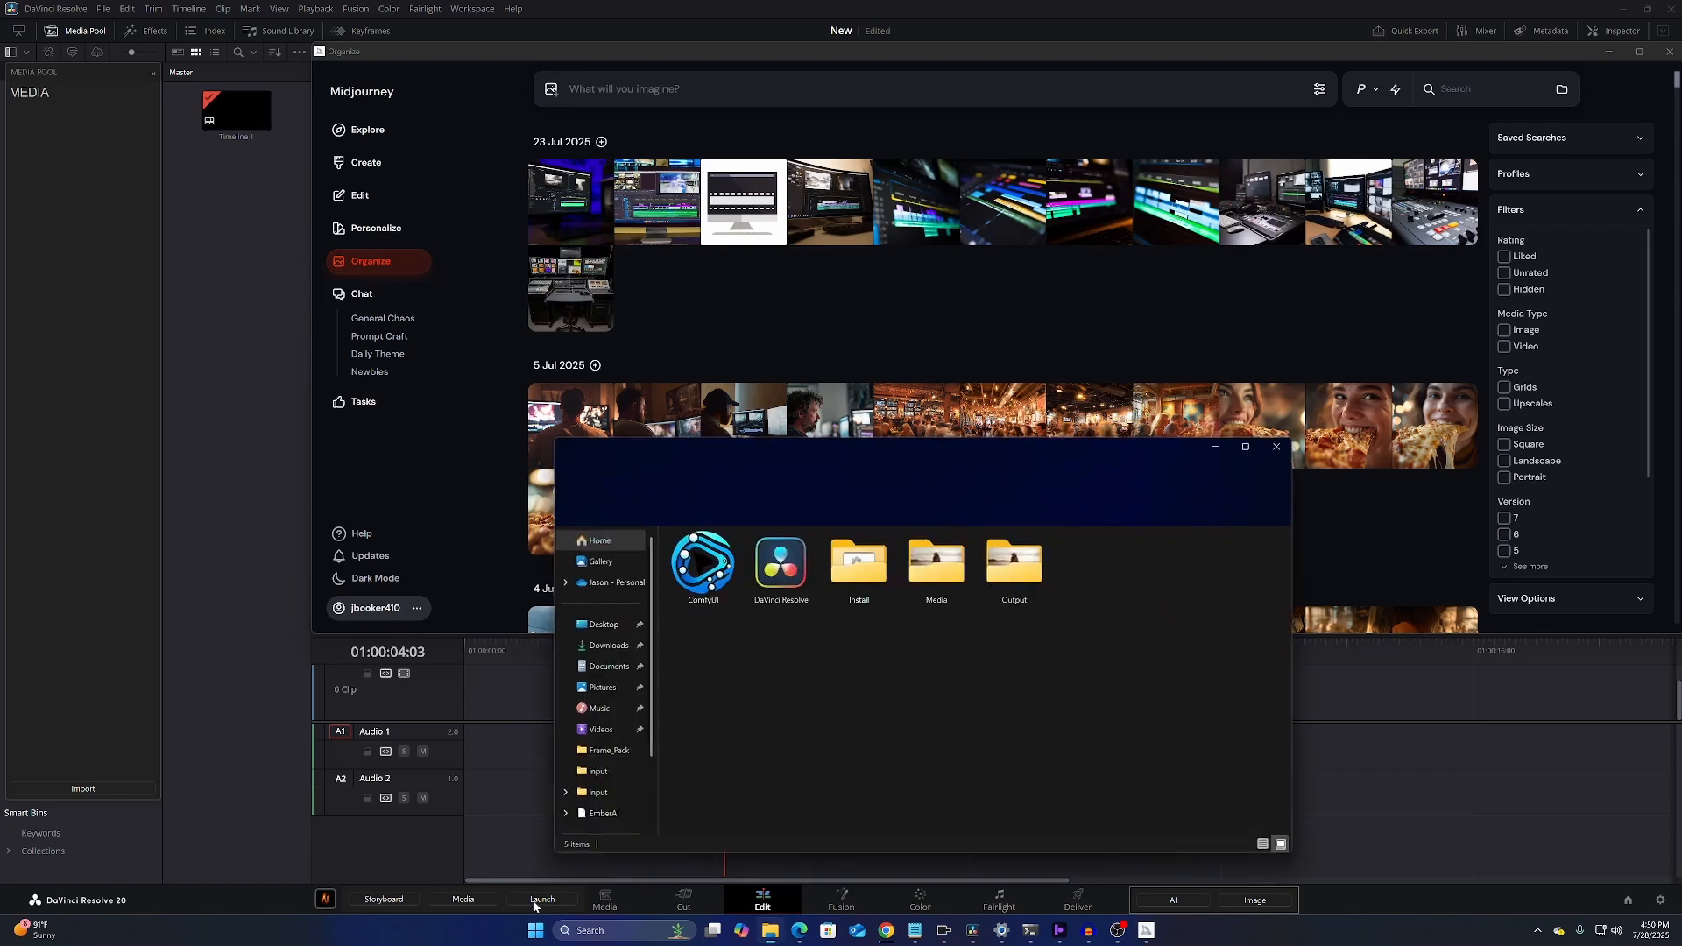
pyautogui.click(618, 696)
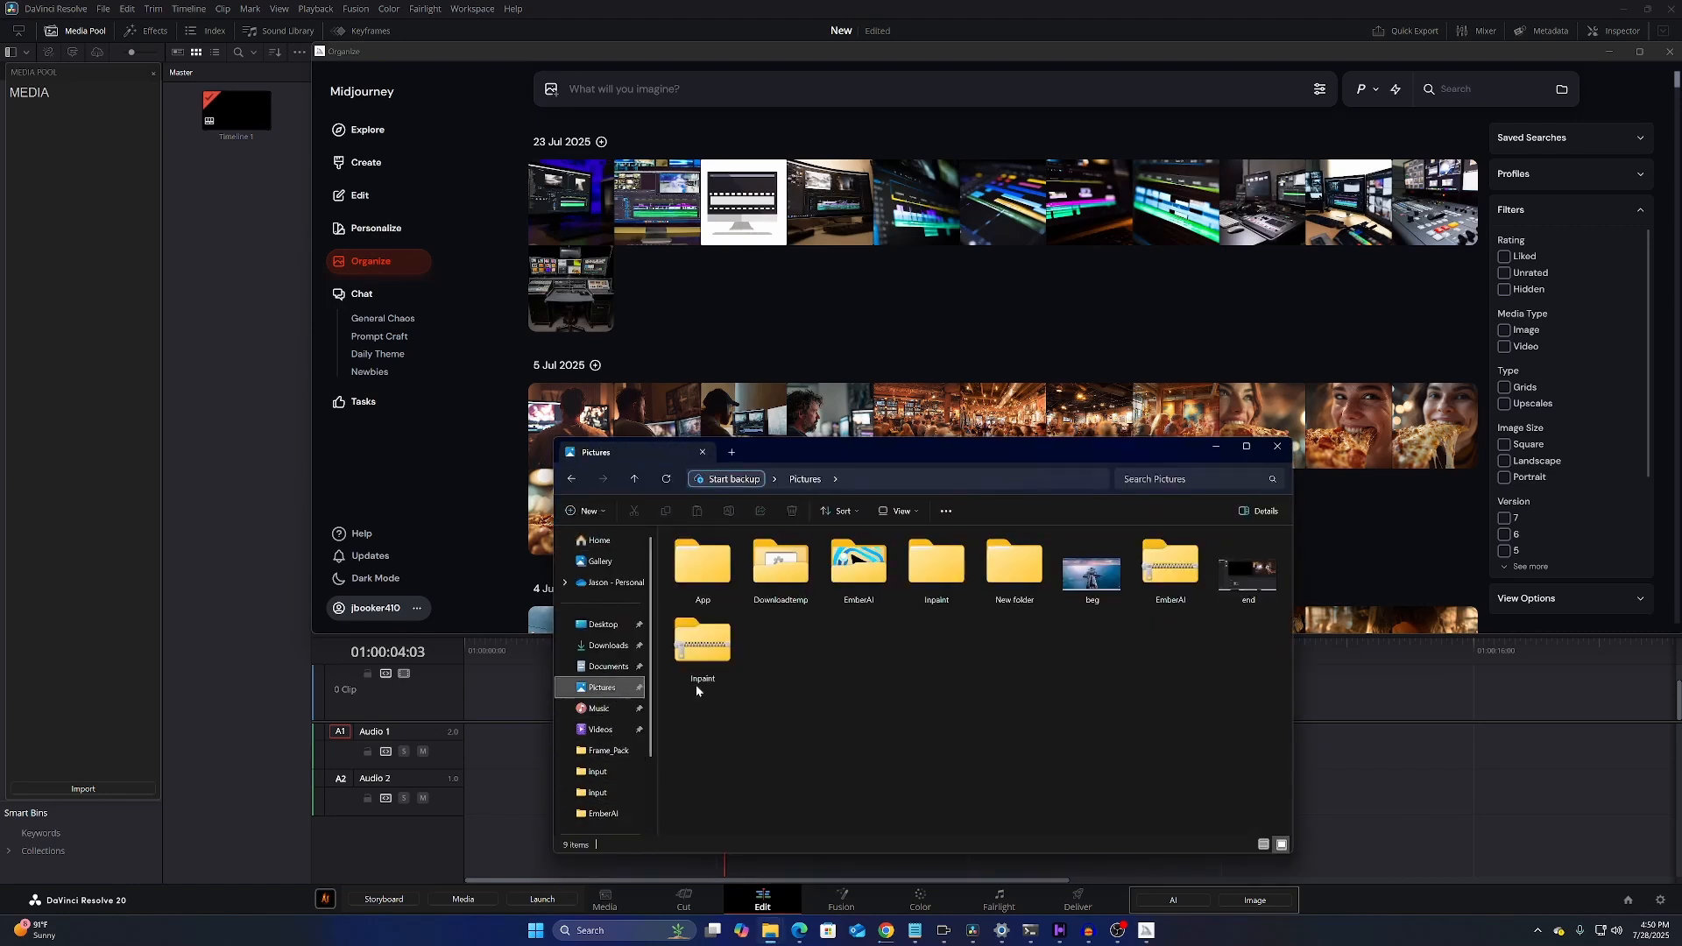
pyautogui.doubleClick(876, 573)
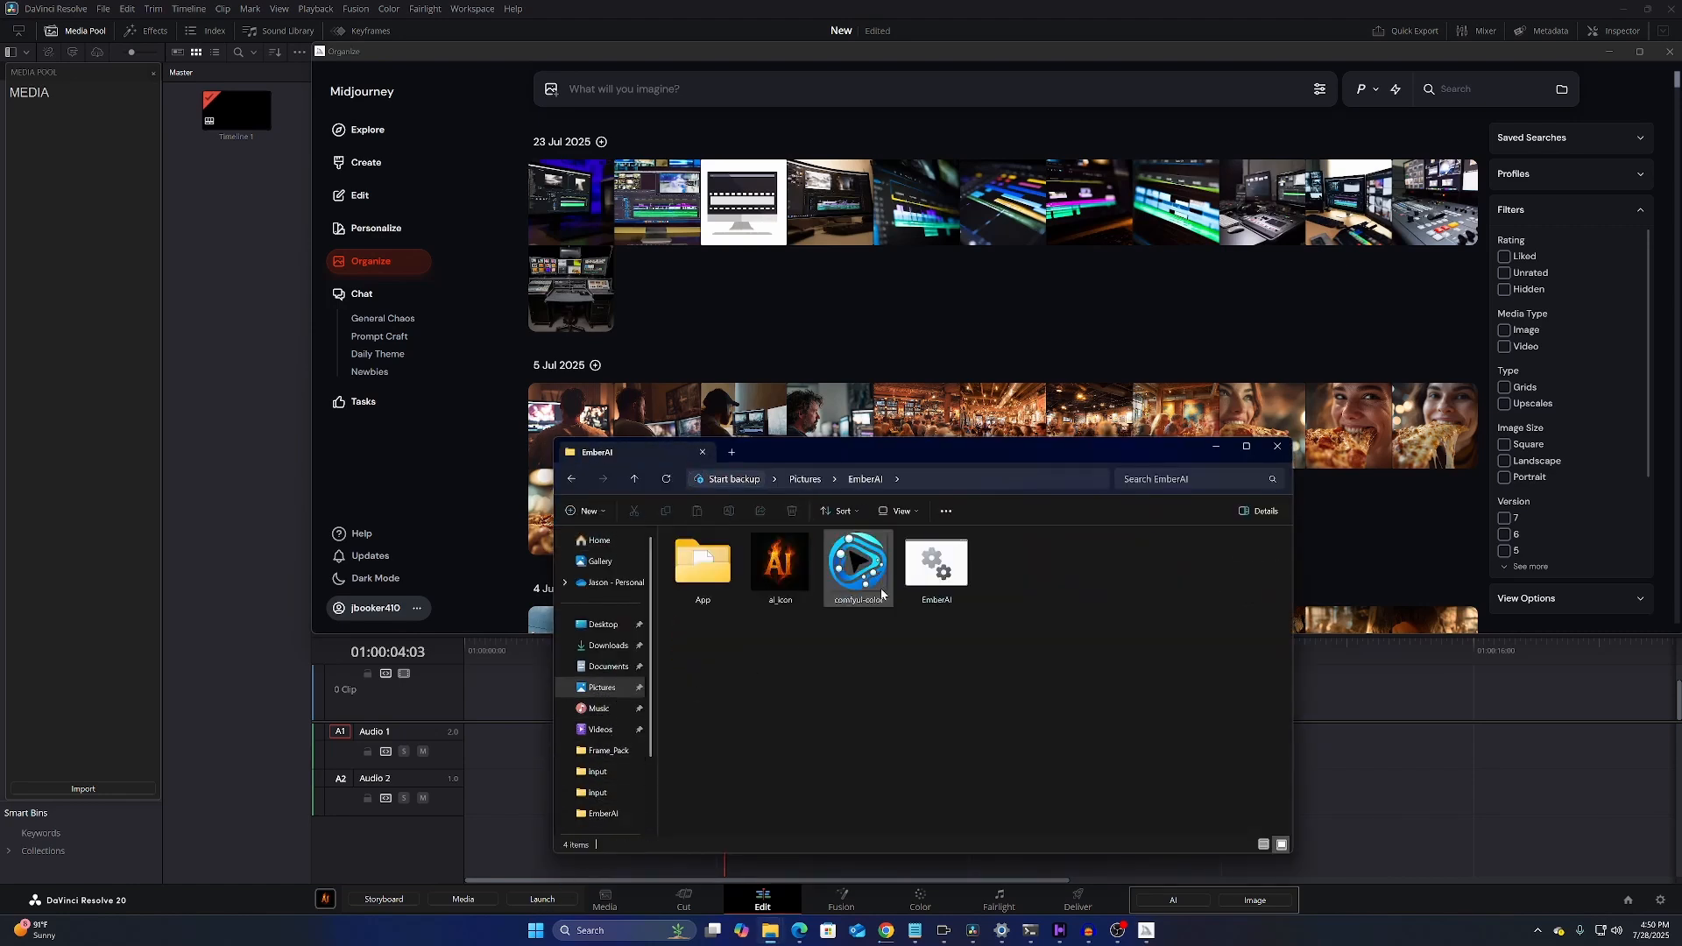
# Quit Ember AI, relaunch it with the EmberAI batch file, minimize its console, and close the folder window
pyautogui.click(325, 899)
pyautogui.click(376, 921)
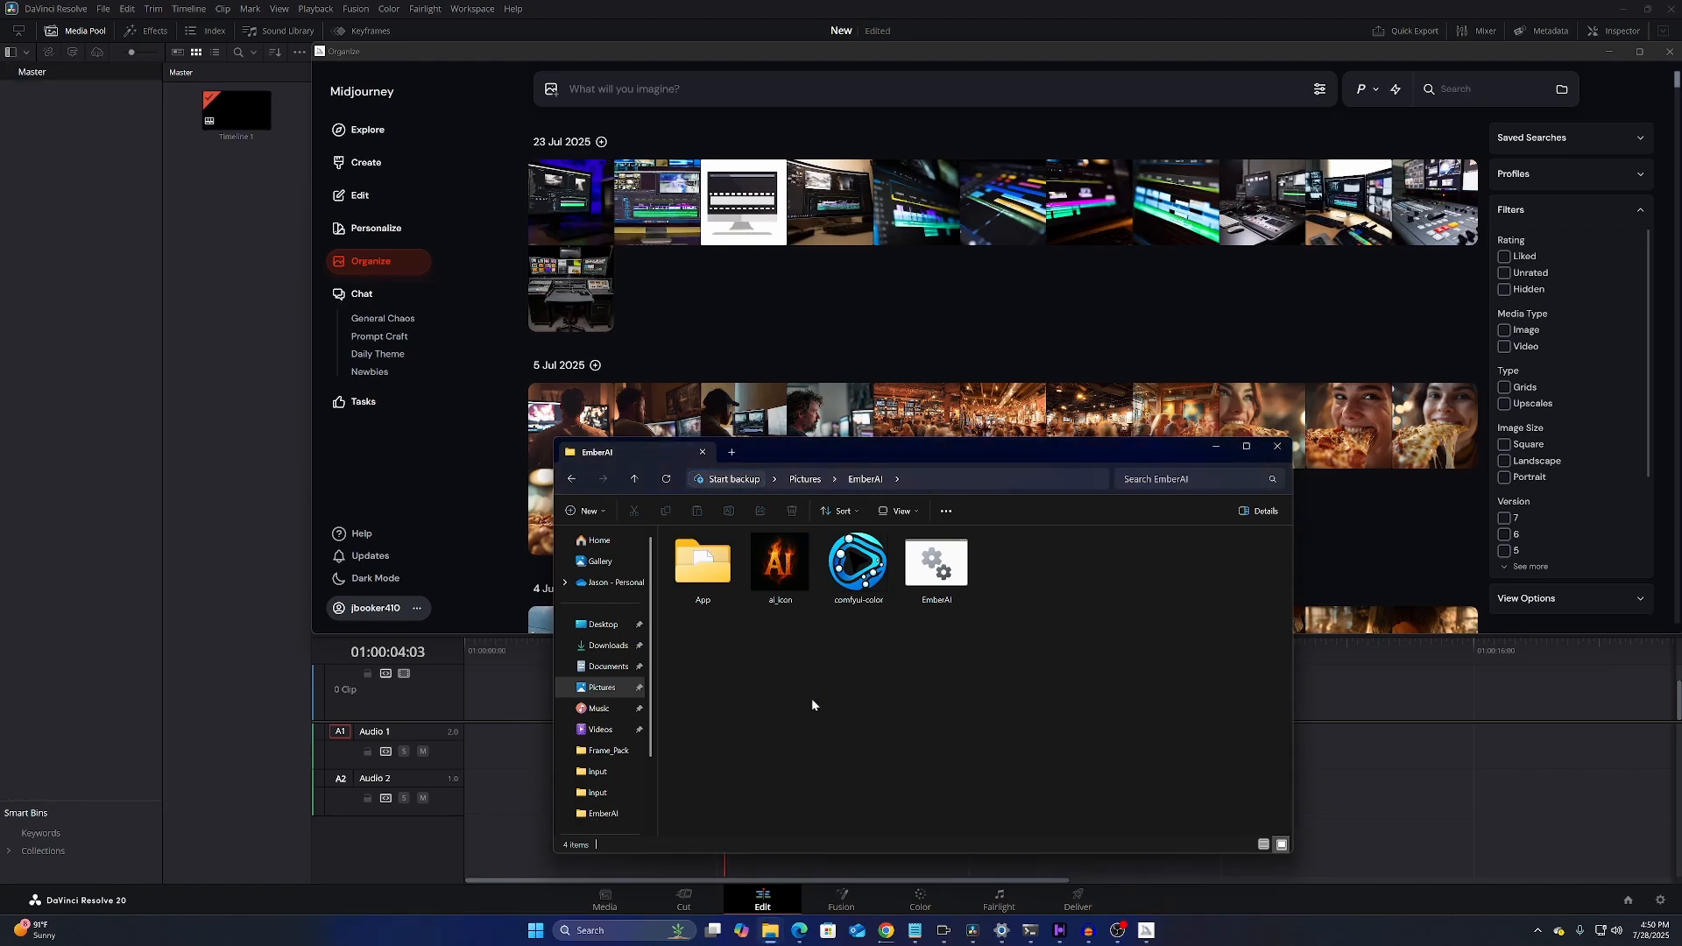
pyautogui.click(929, 579)
pyautogui.doubleClick(929, 579)
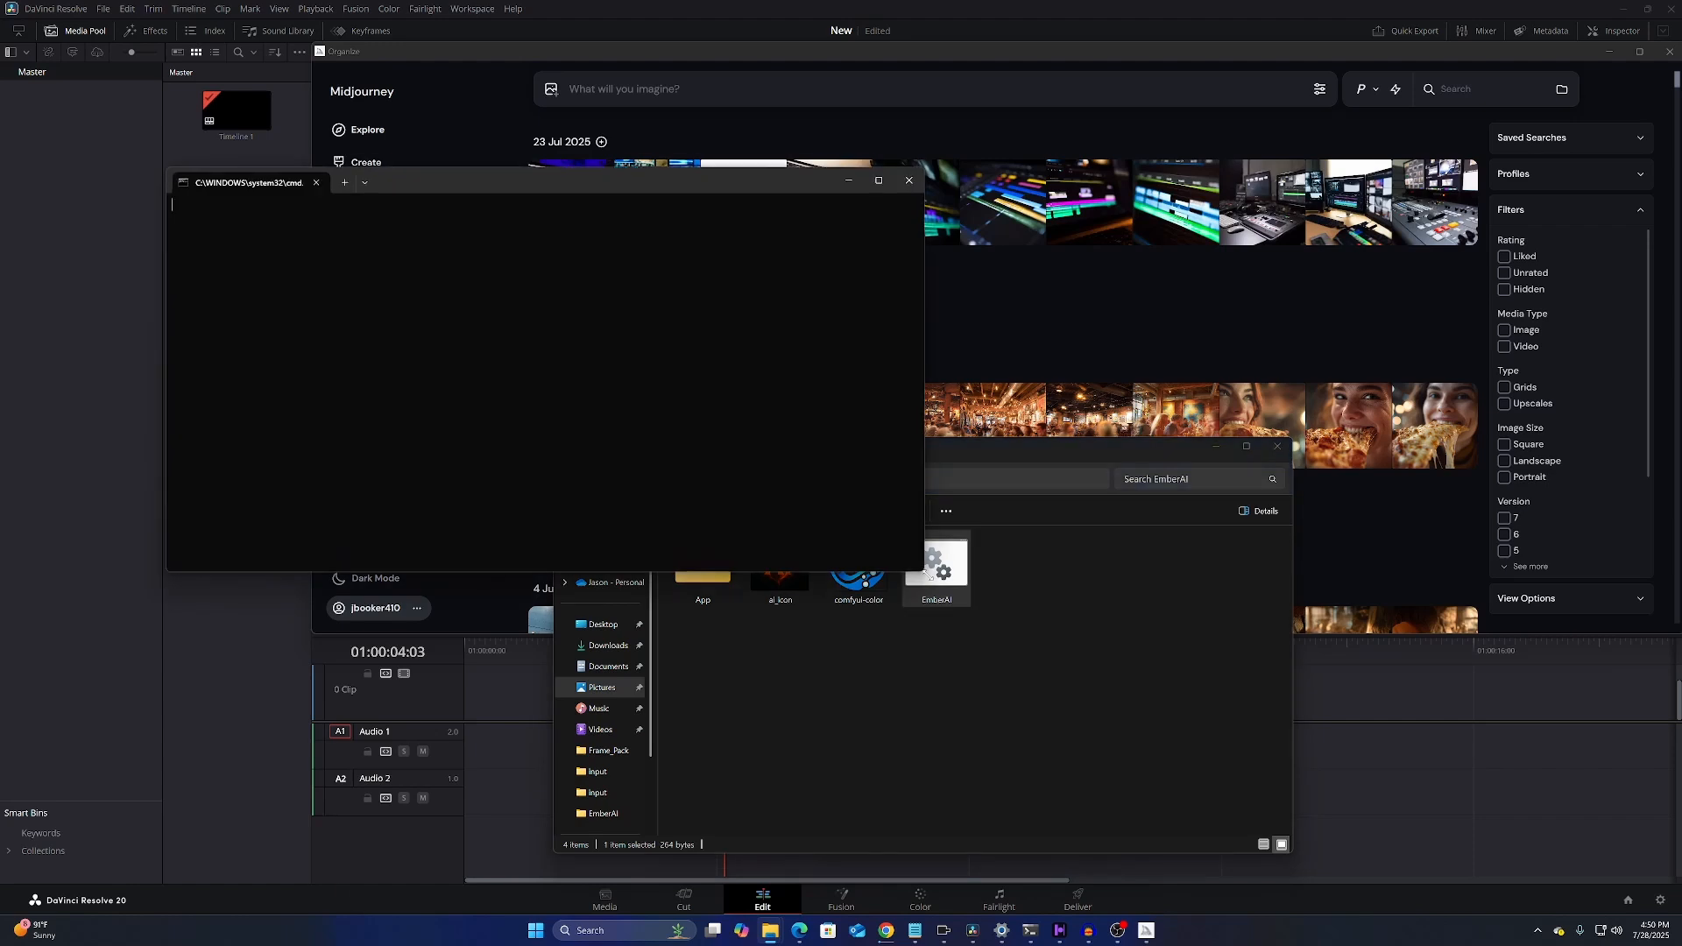
pyautogui.click(849, 183)
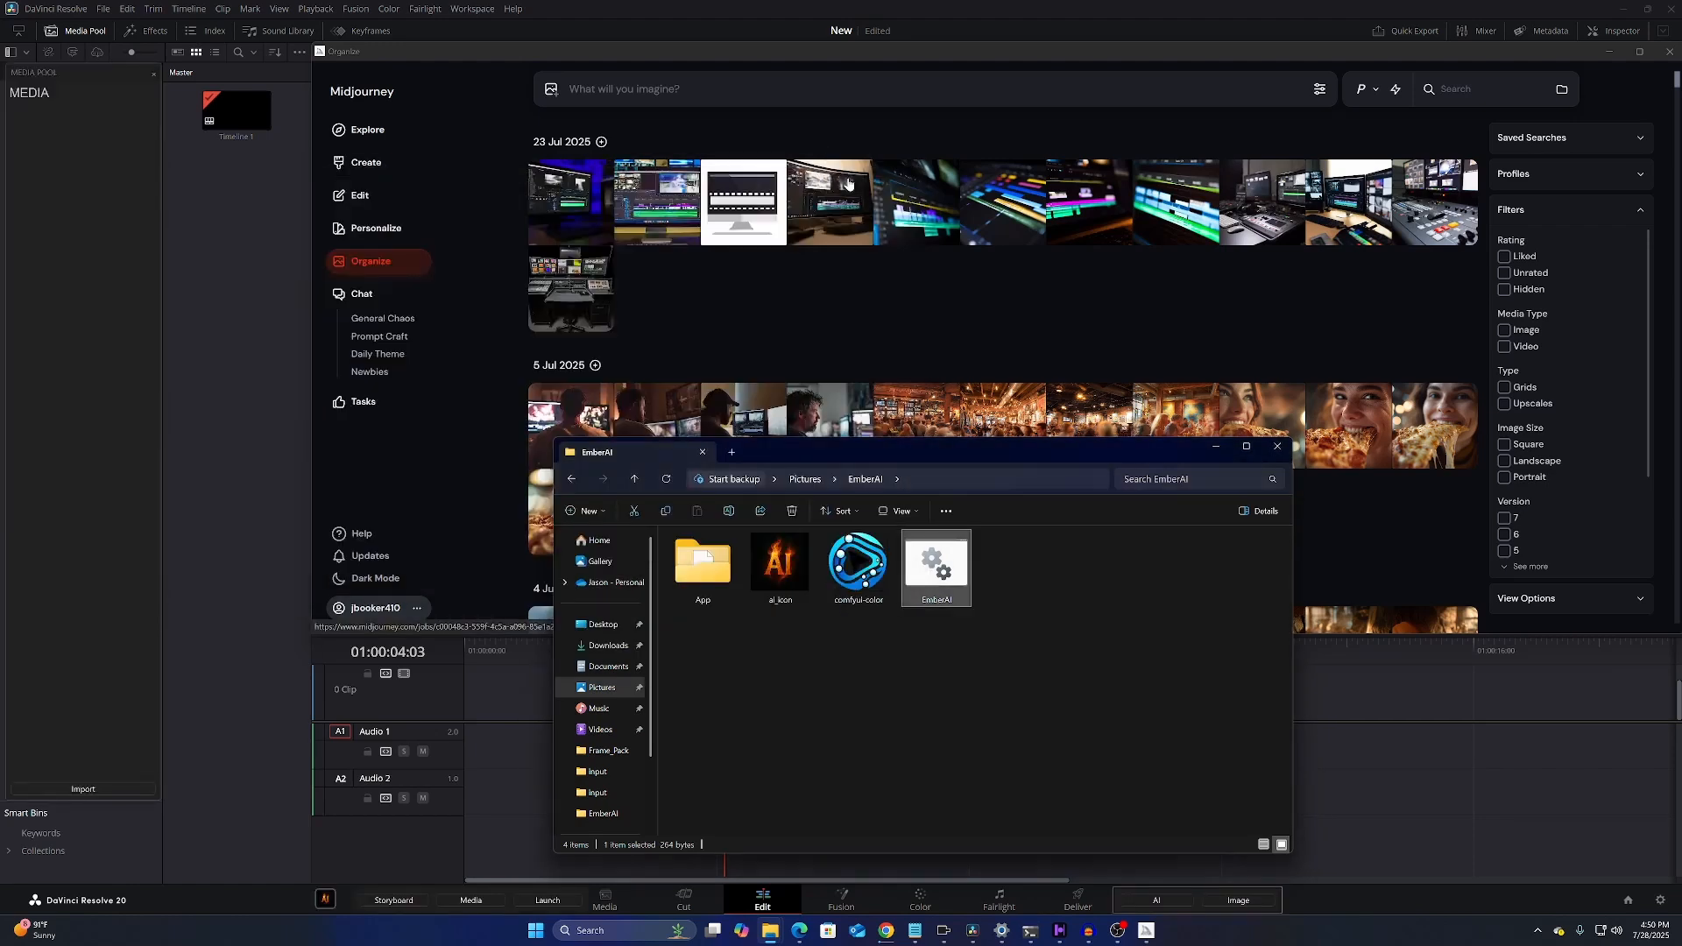
pyautogui.click(1275, 447)
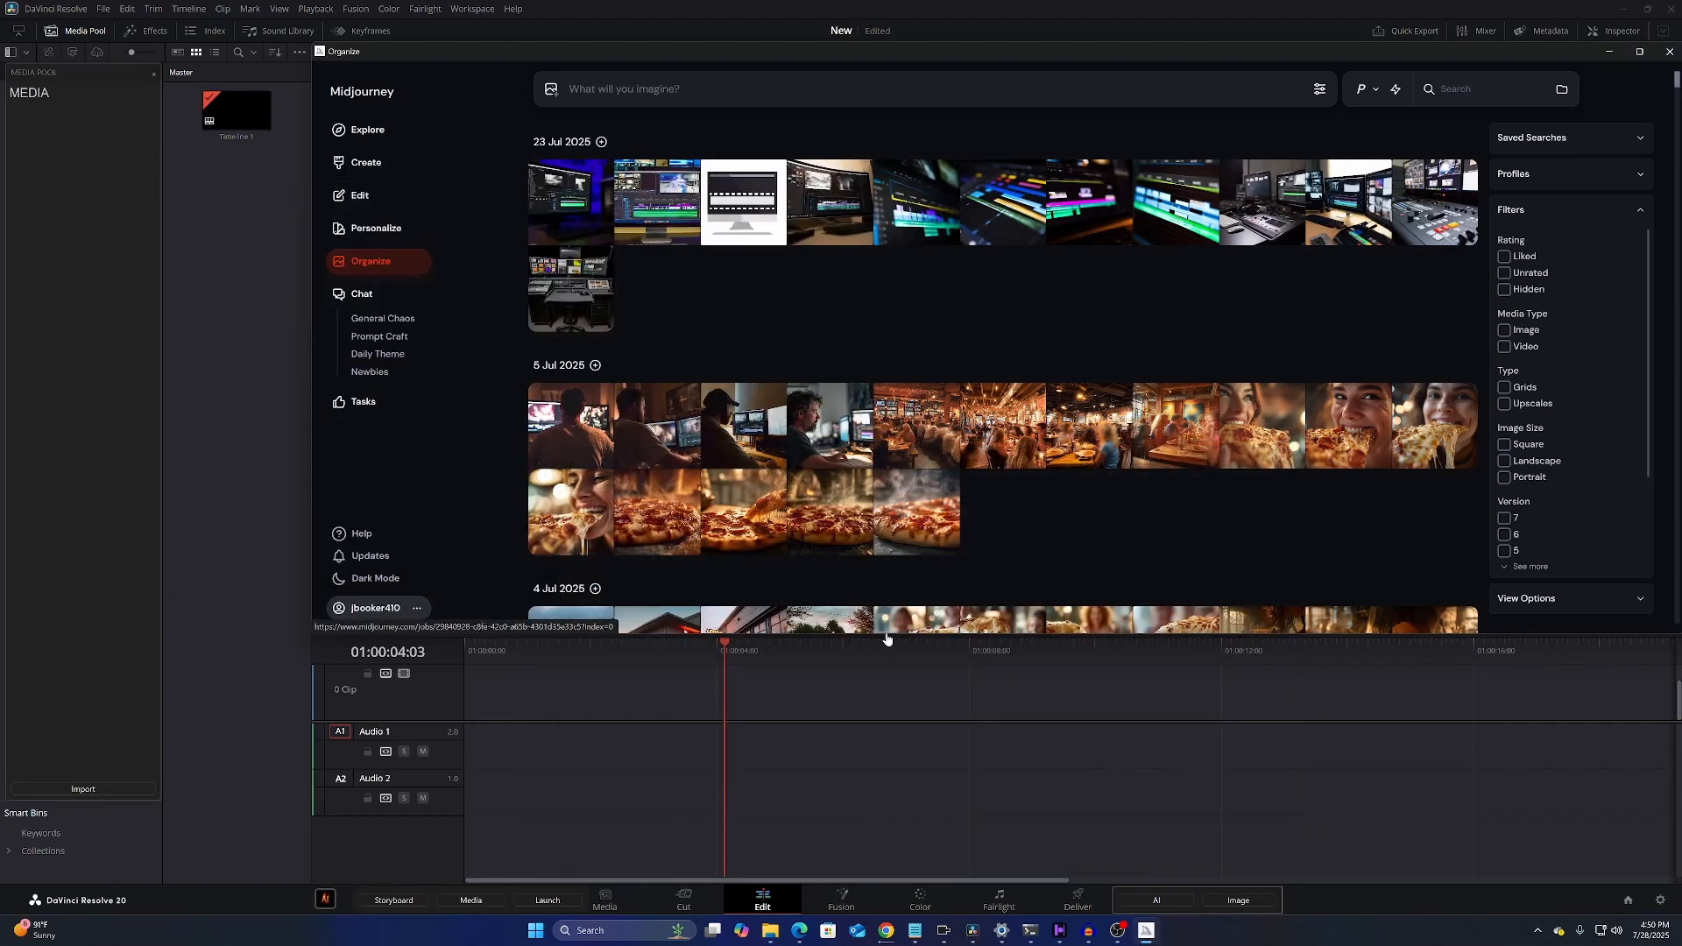
pyautogui.click(1224, 902)
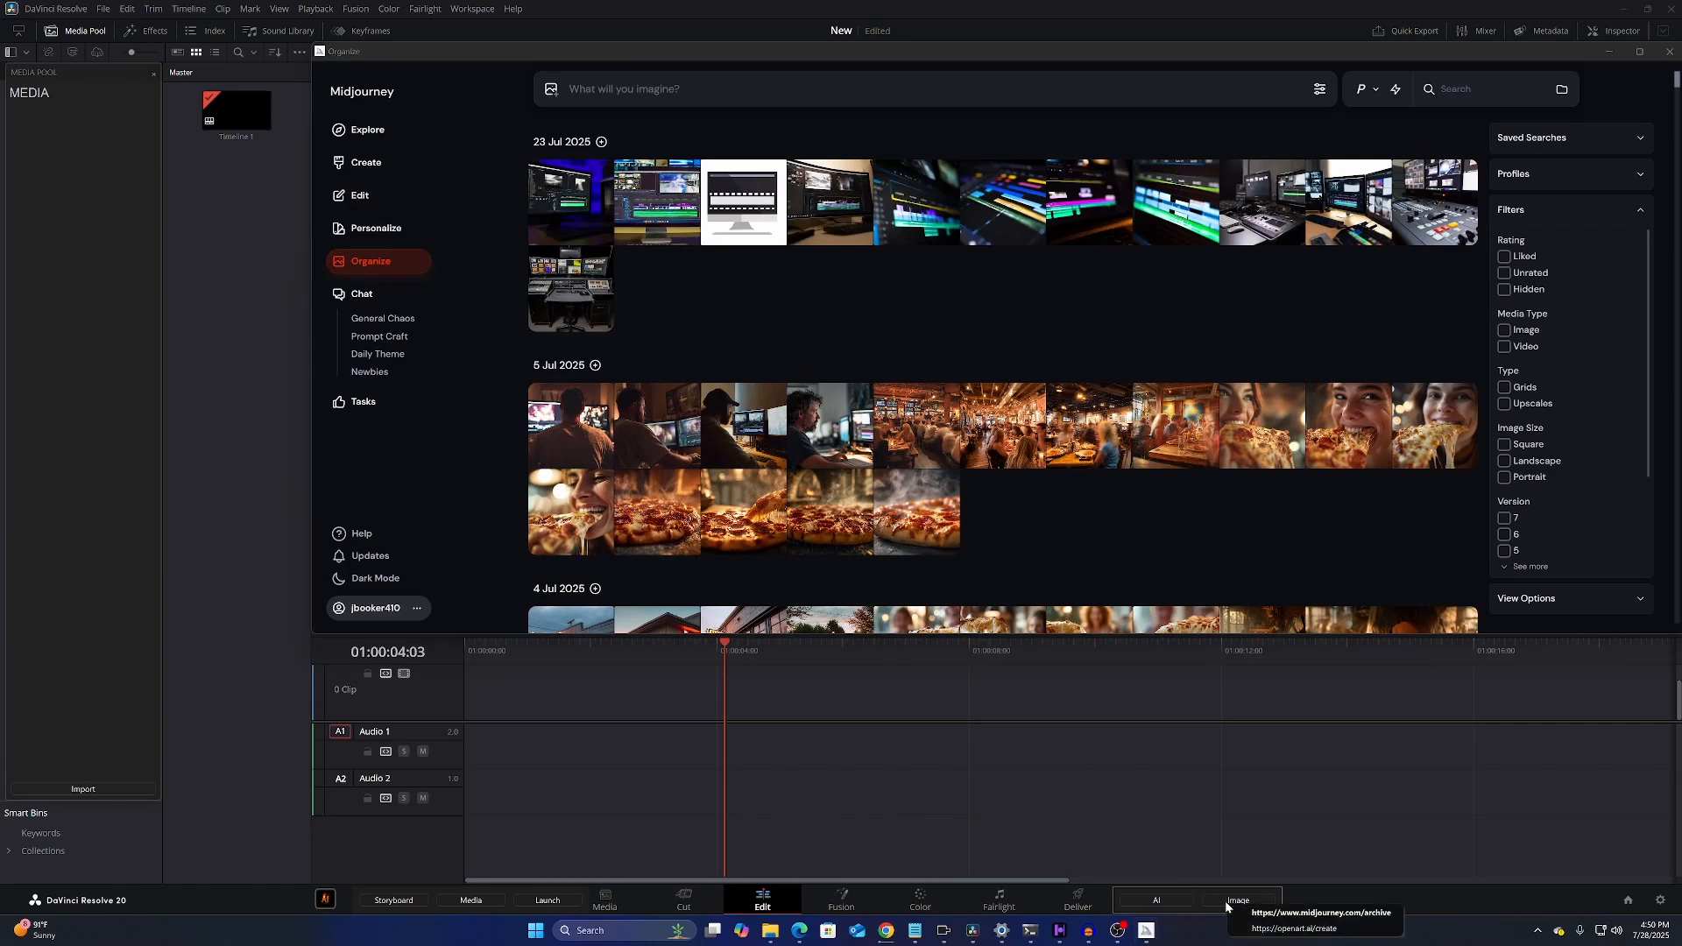
pyautogui.click(1274, 930)
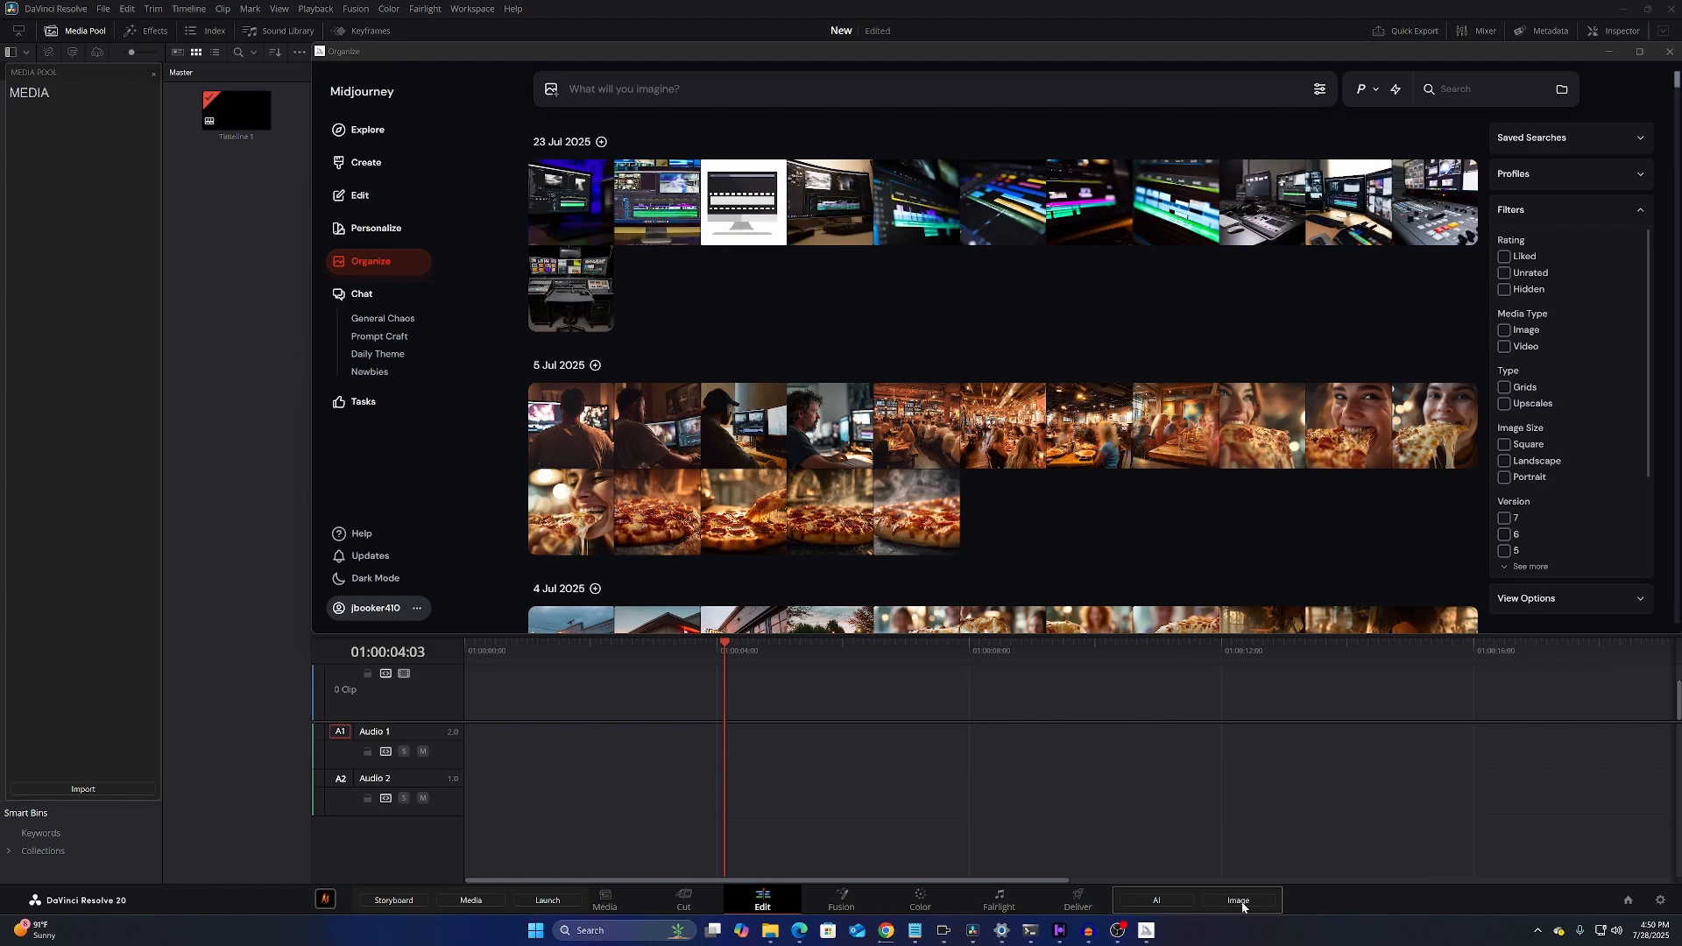
pyautogui.click(1242, 904)
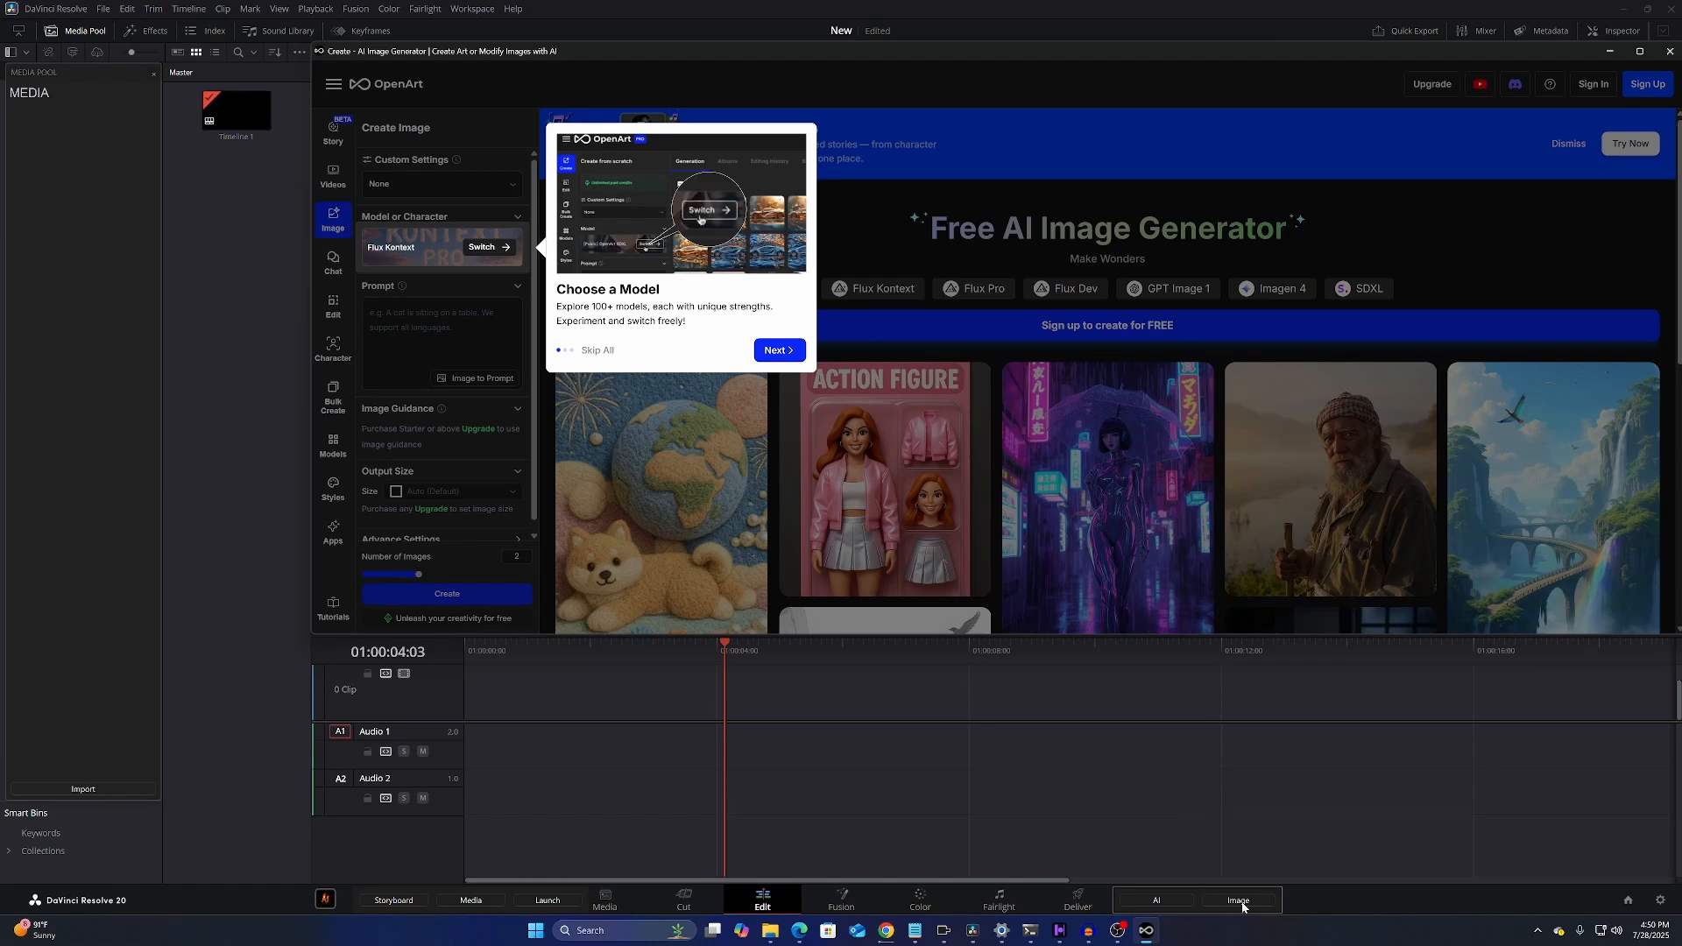
pyautogui.click(1242, 905)
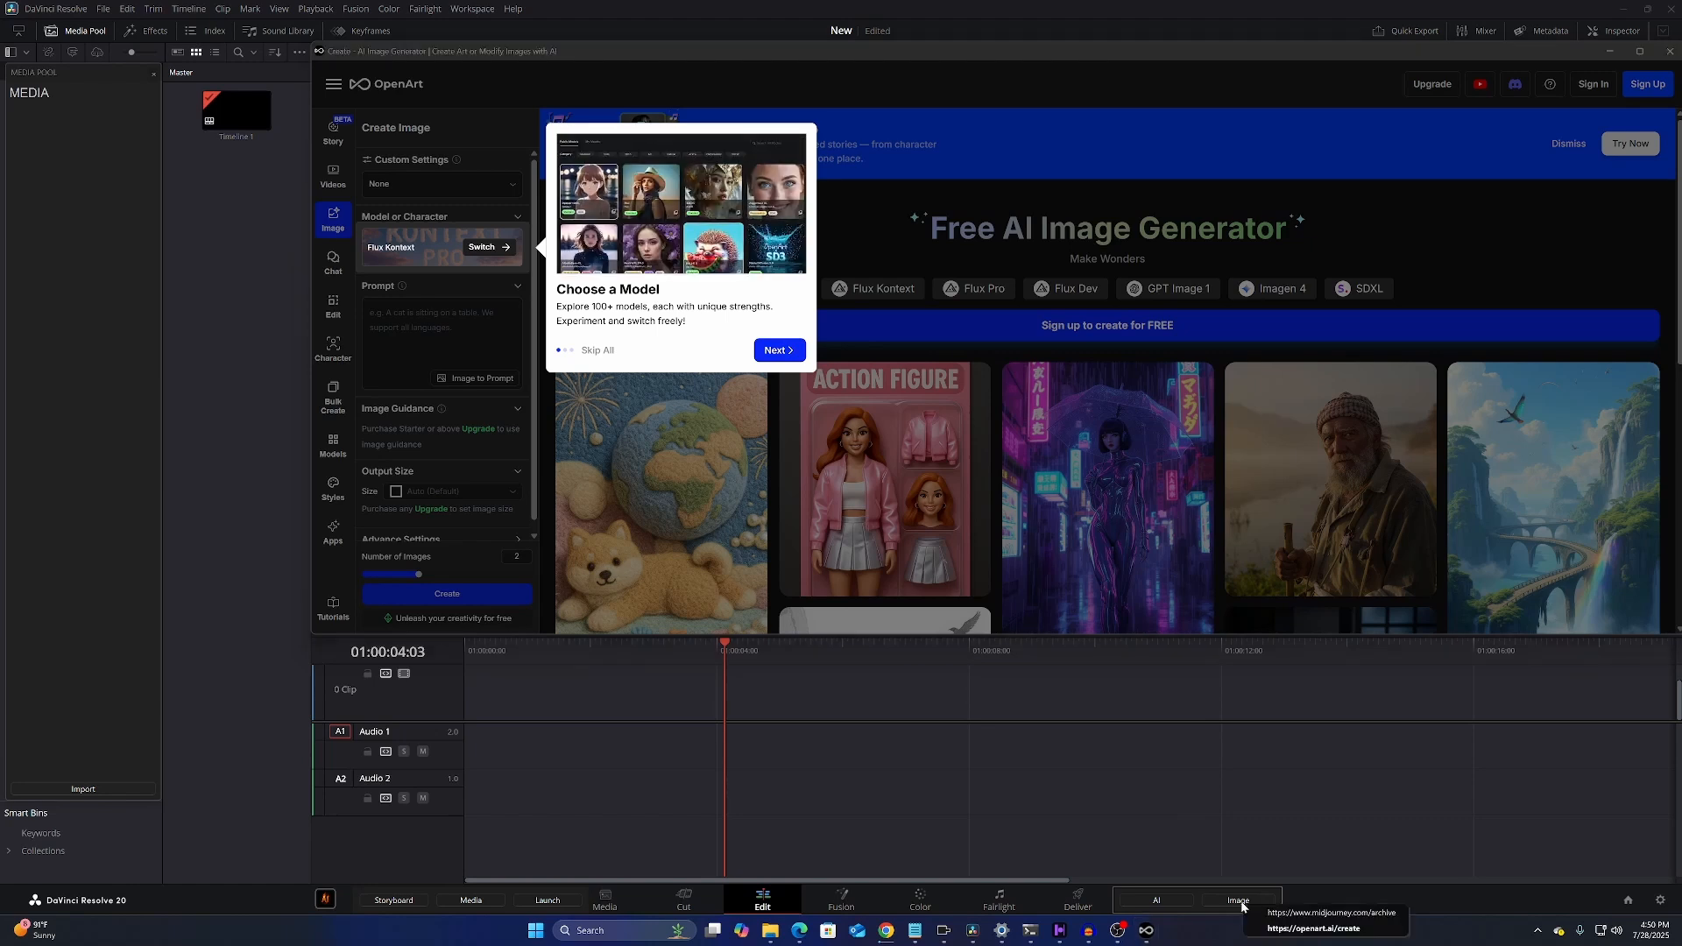
pyautogui.click(1290, 917)
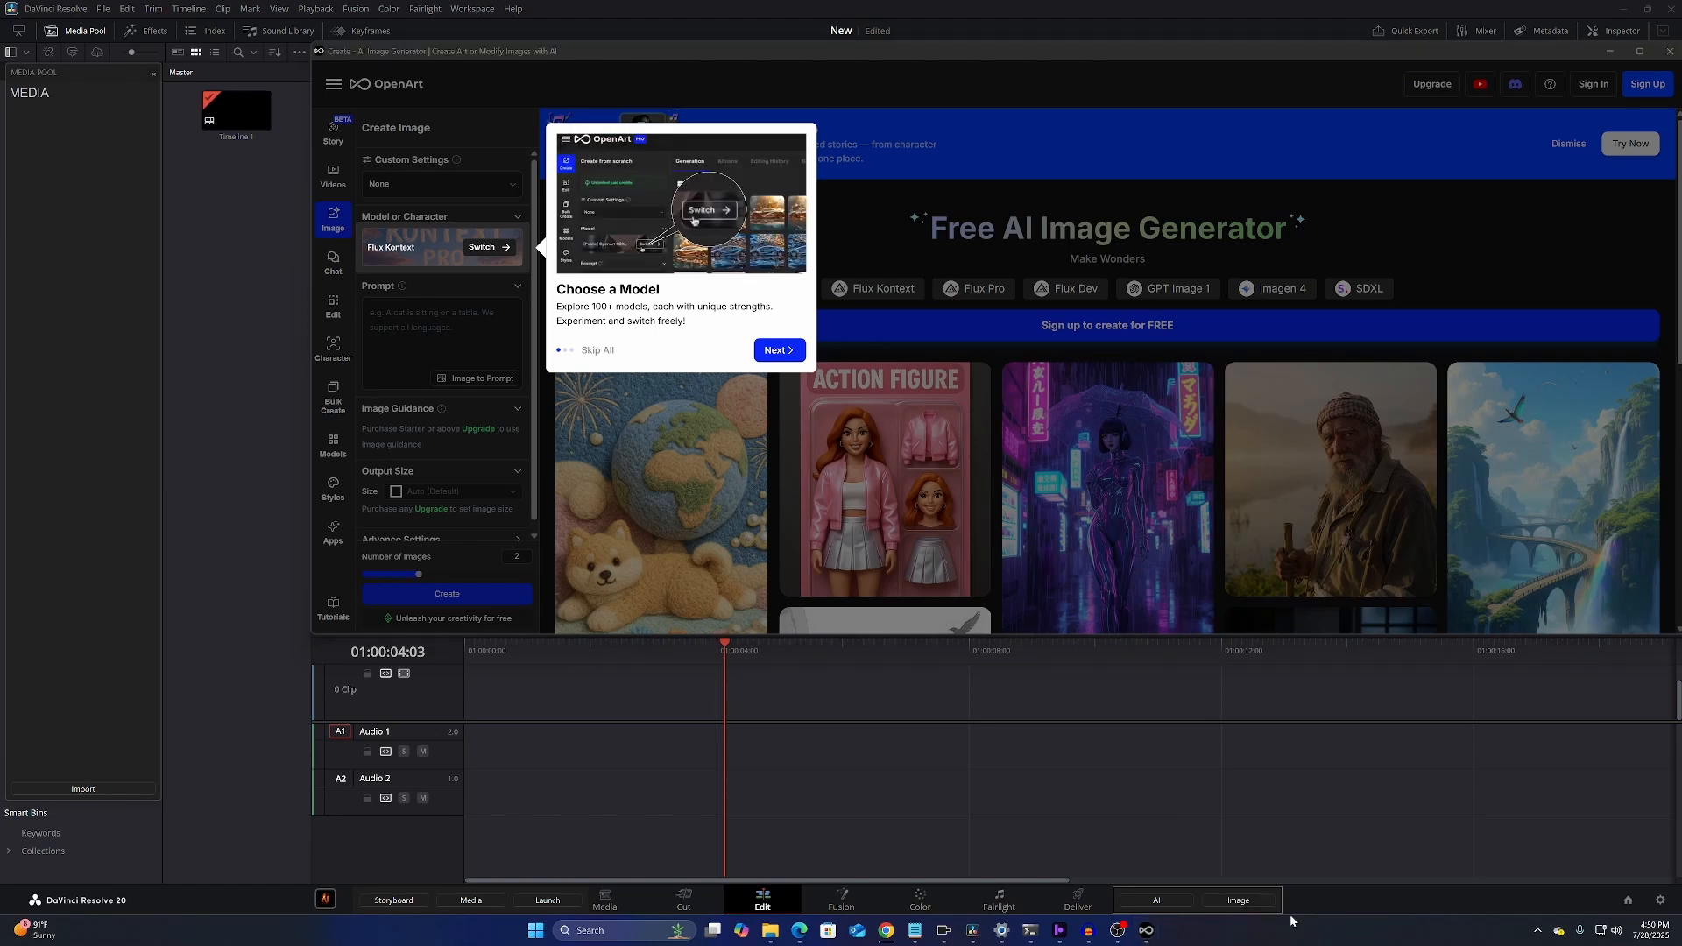
pyautogui.click(1246, 903)
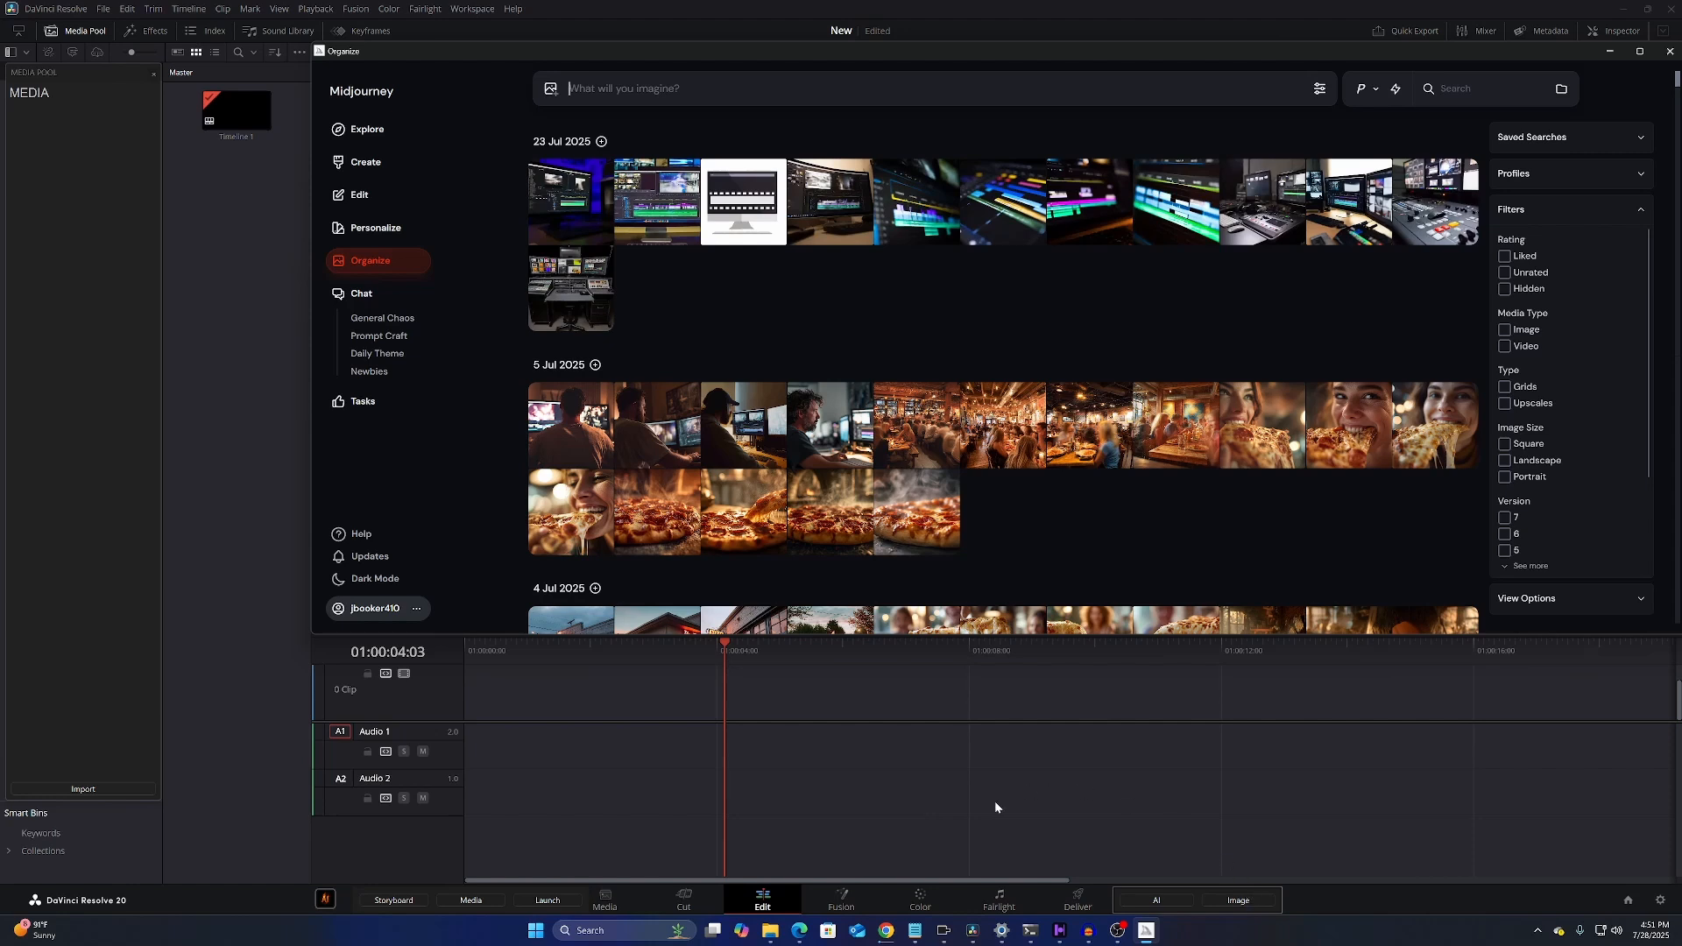
# Switch to Chrome and load chatgpt.com in place of the OpenArt page
pyautogui.click(887, 935)
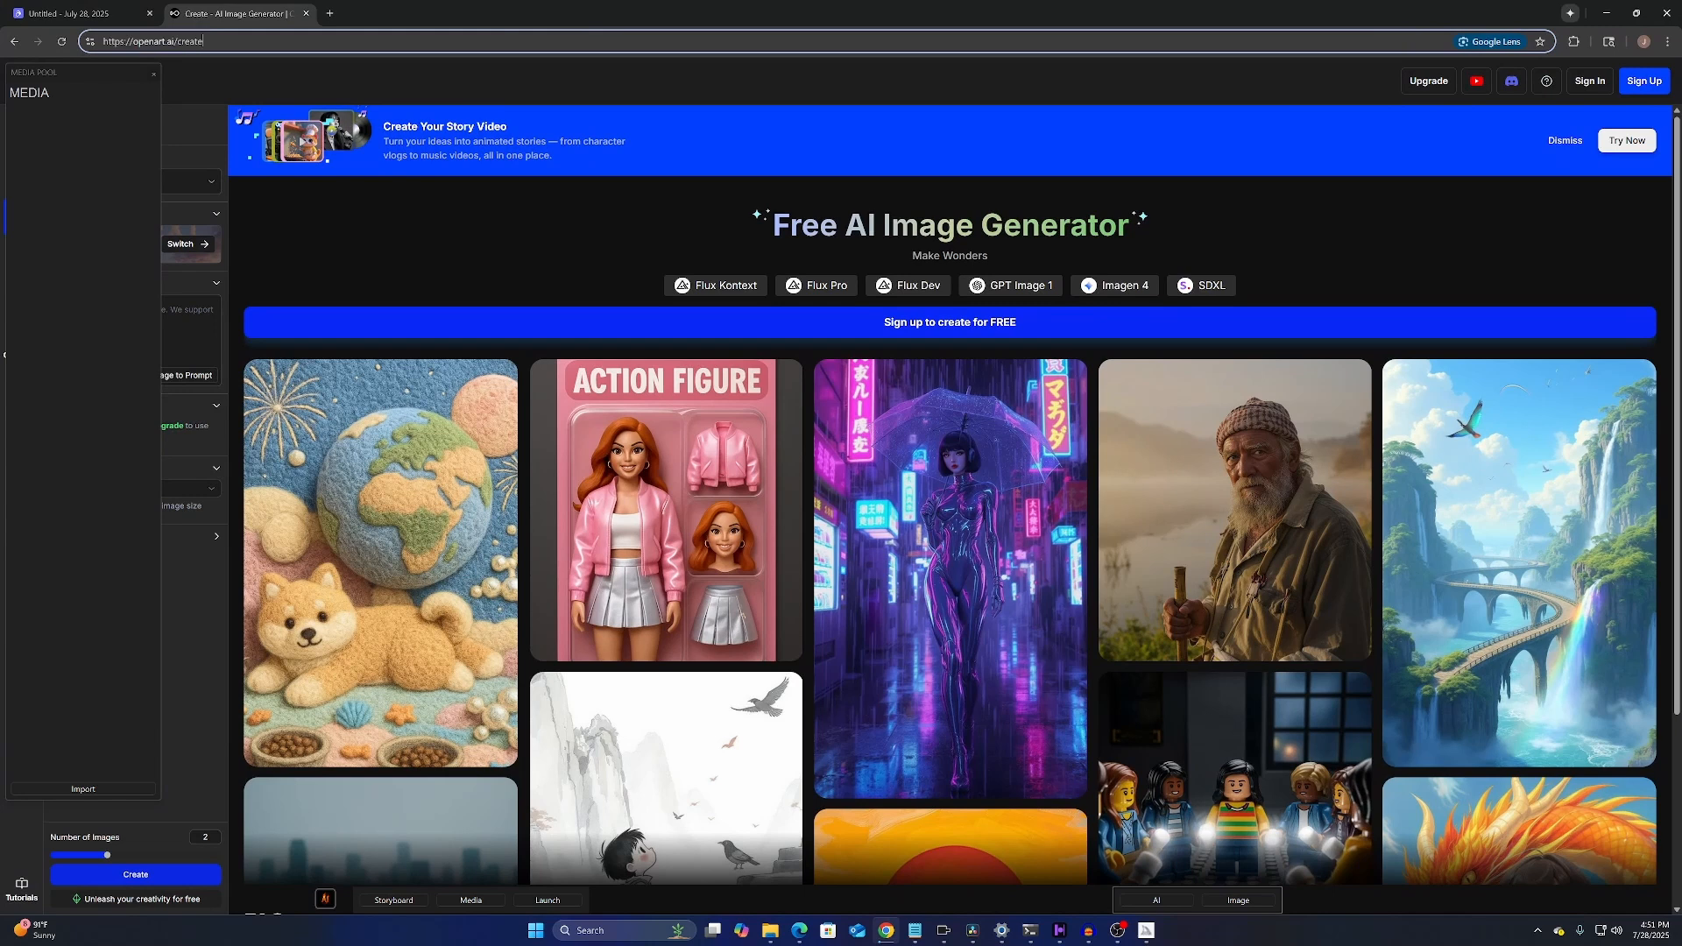
pyautogui.moveTo(204, 41); pyautogui.dragTo(101, 42)
pyautogui.write('chat')
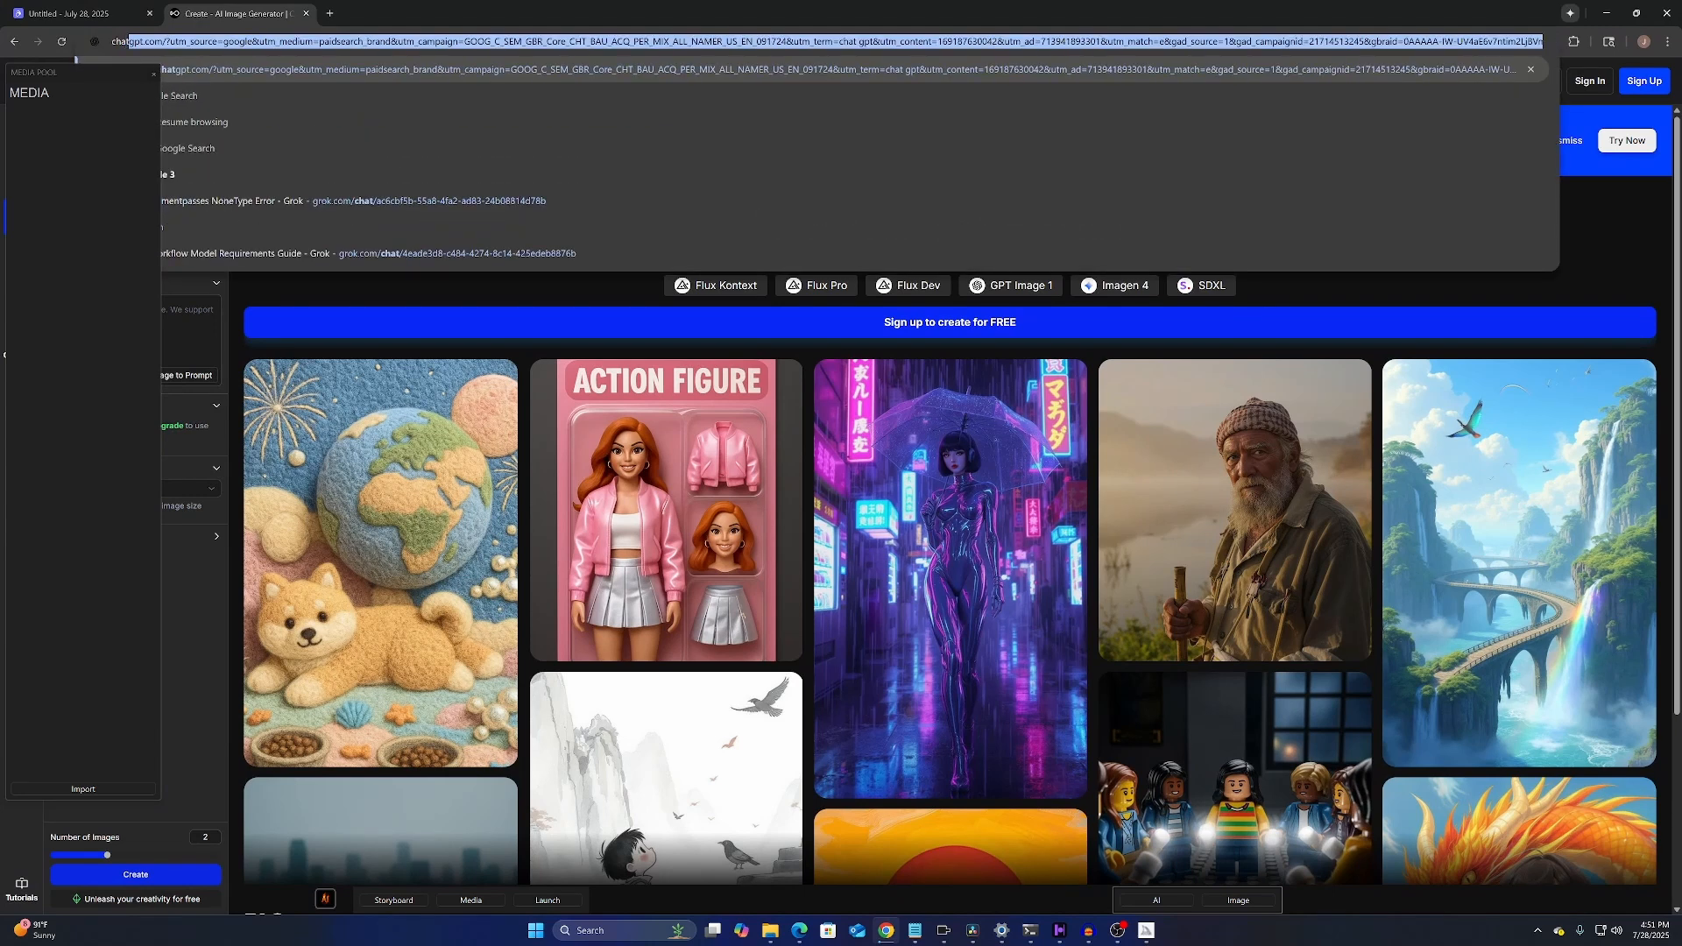
pyautogui.write('g')
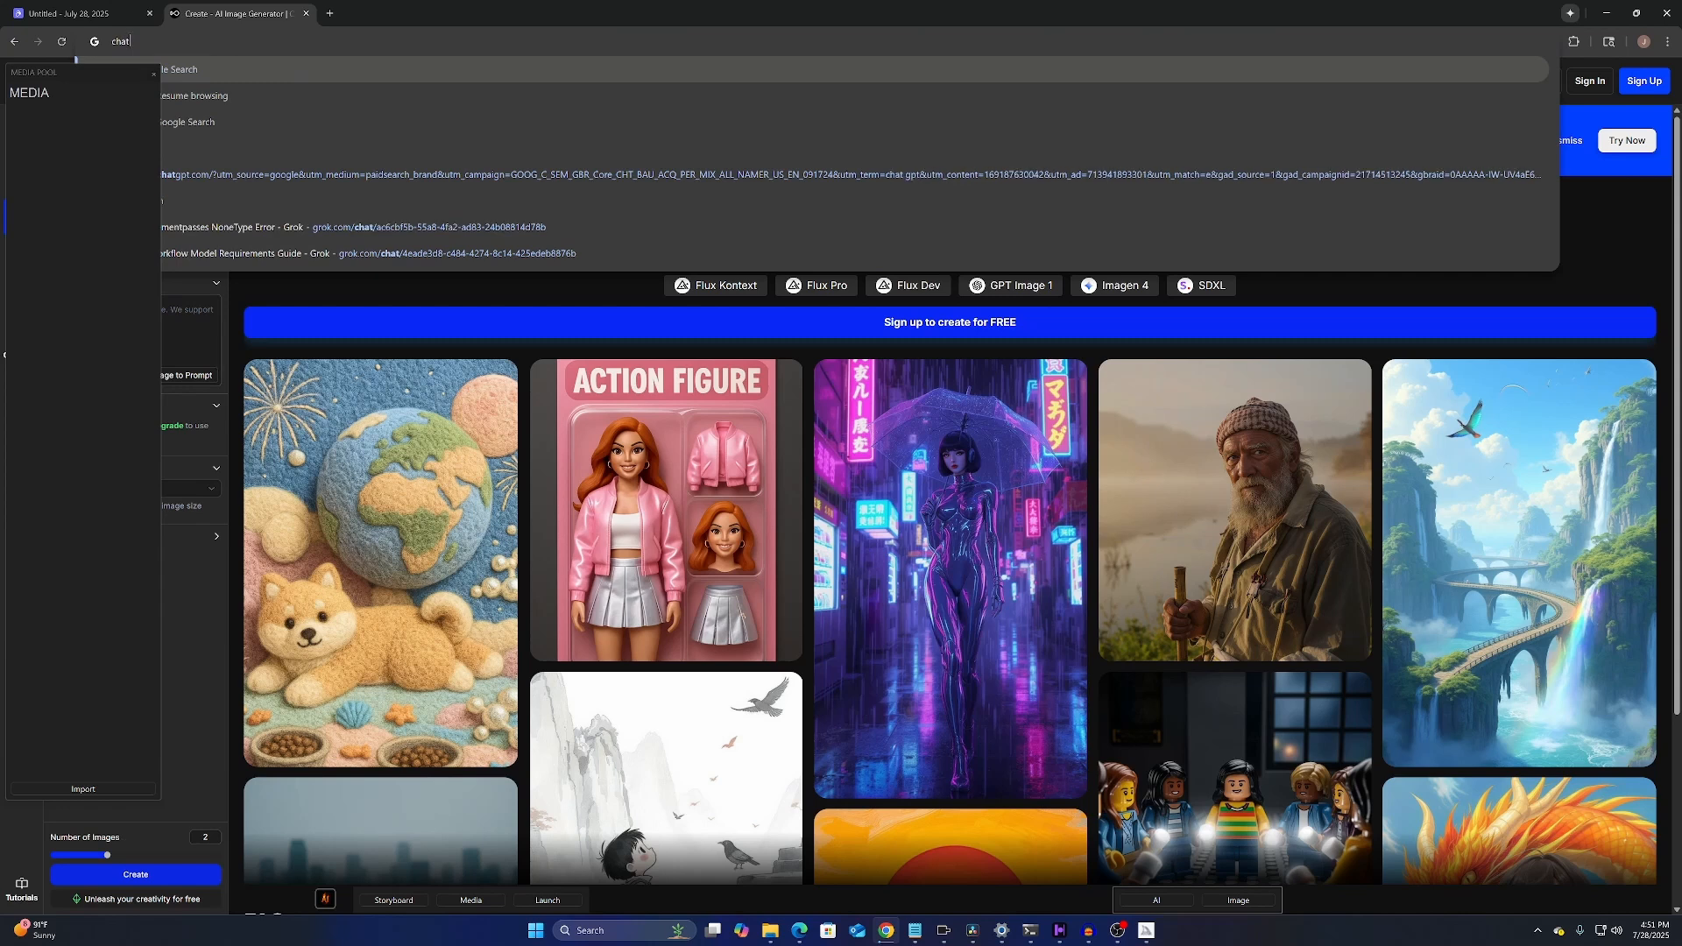
pyautogui.write('pt.')
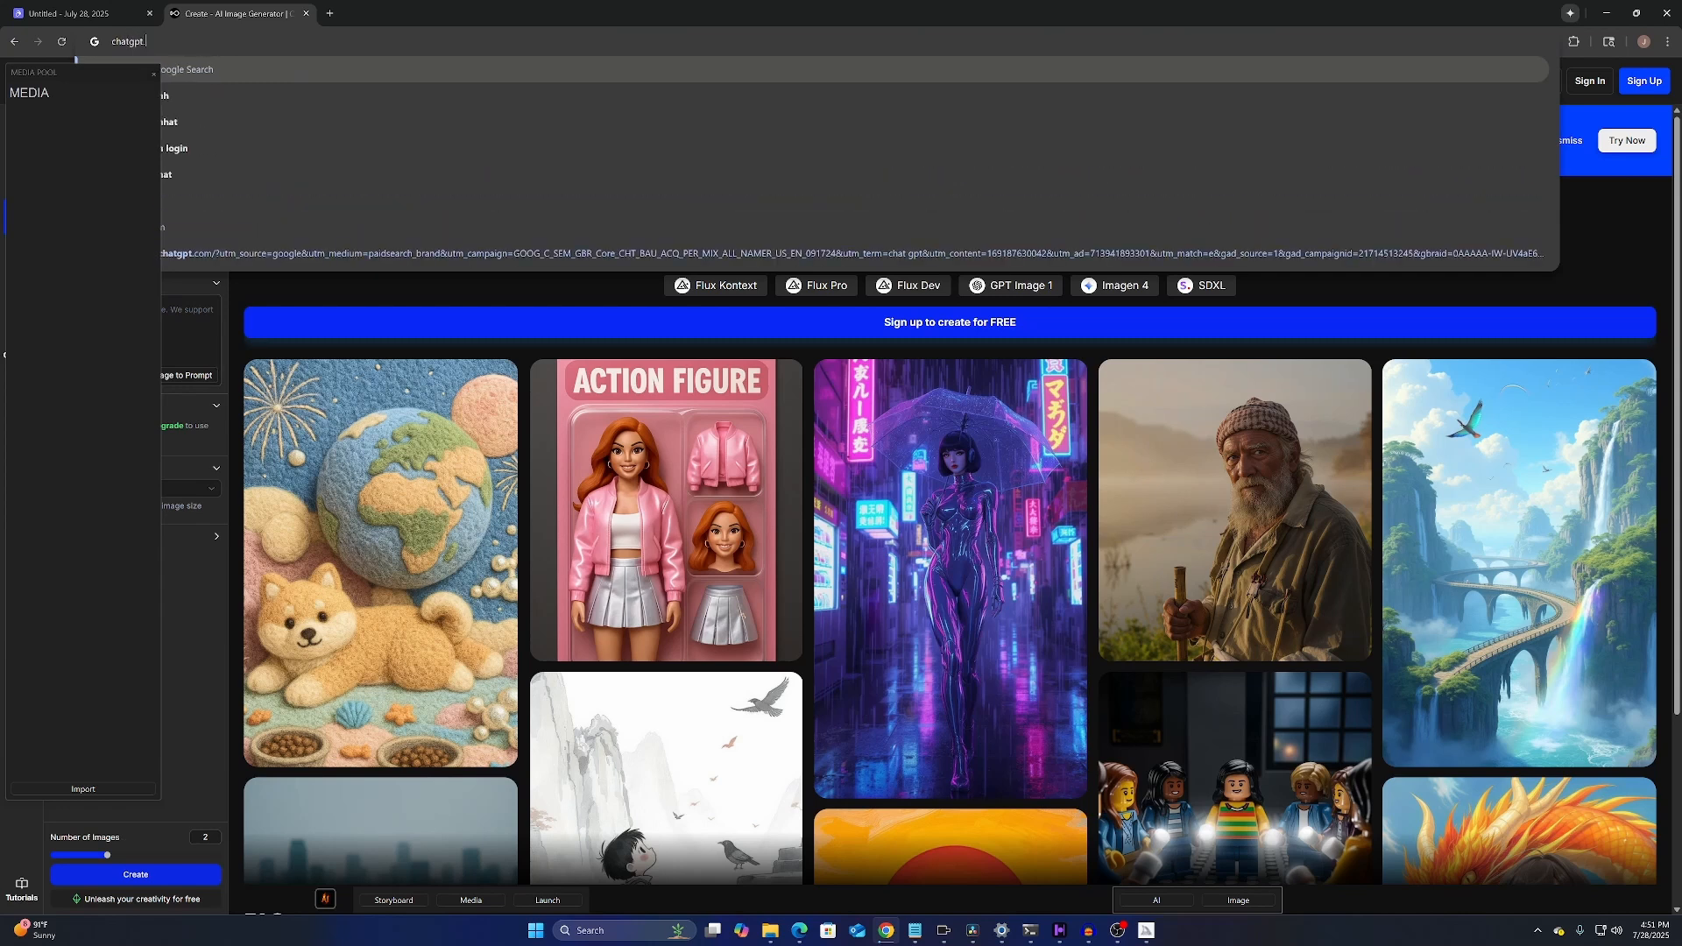
pyautogui.write('com')
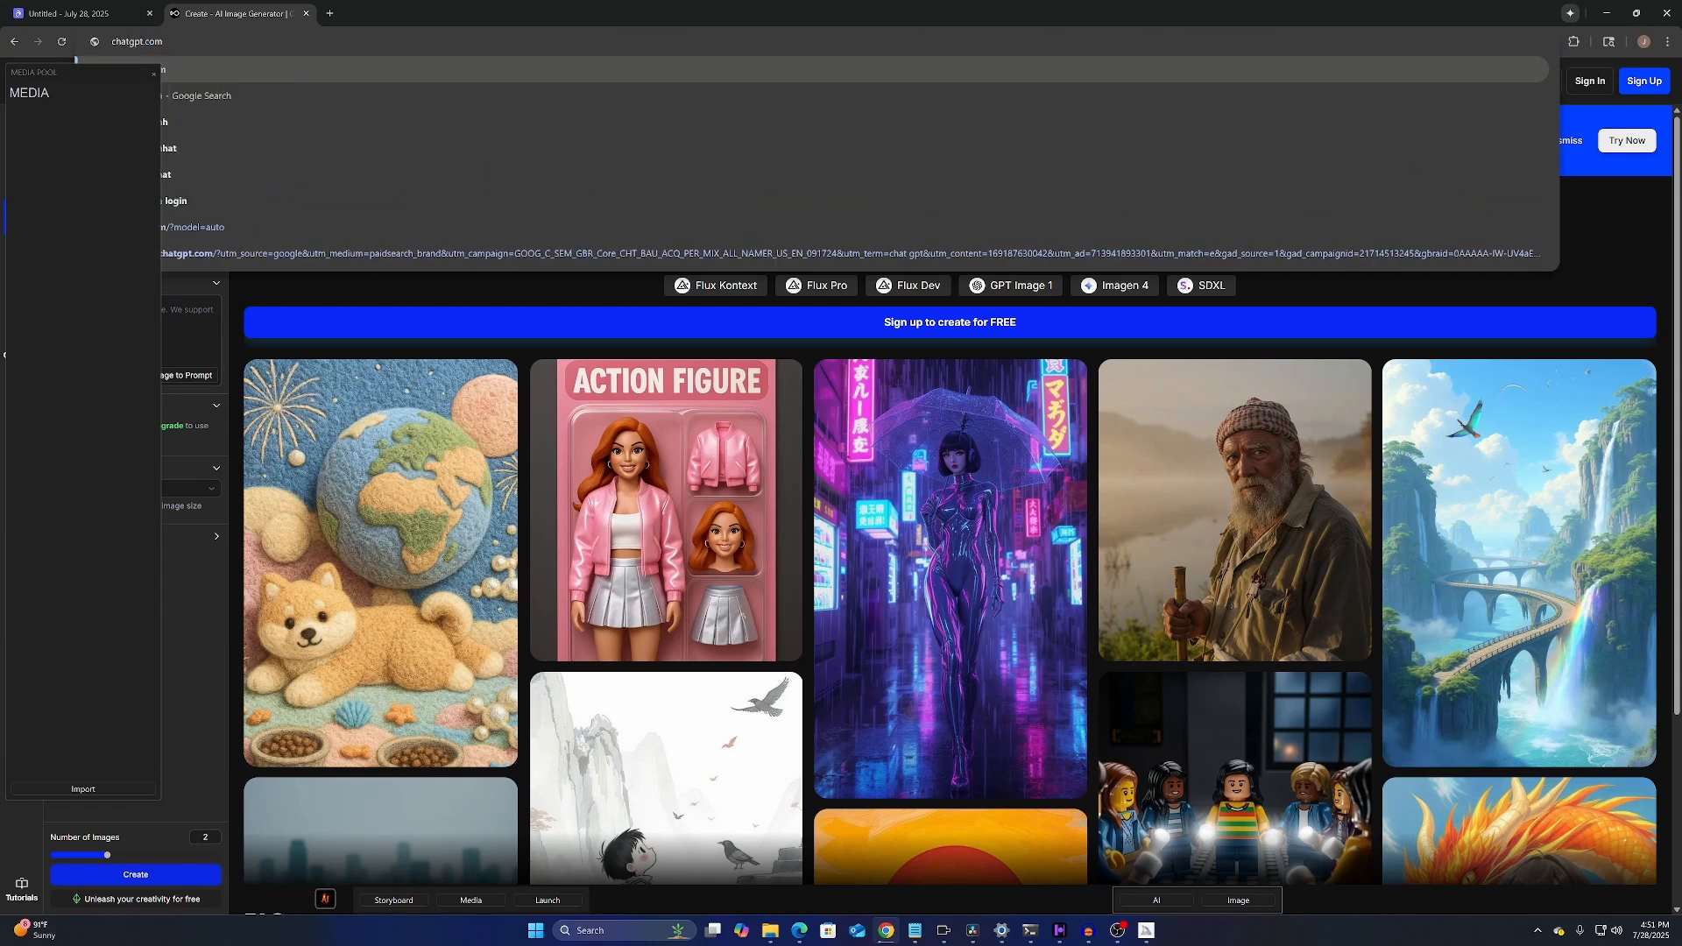
pyautogui.press('Return')
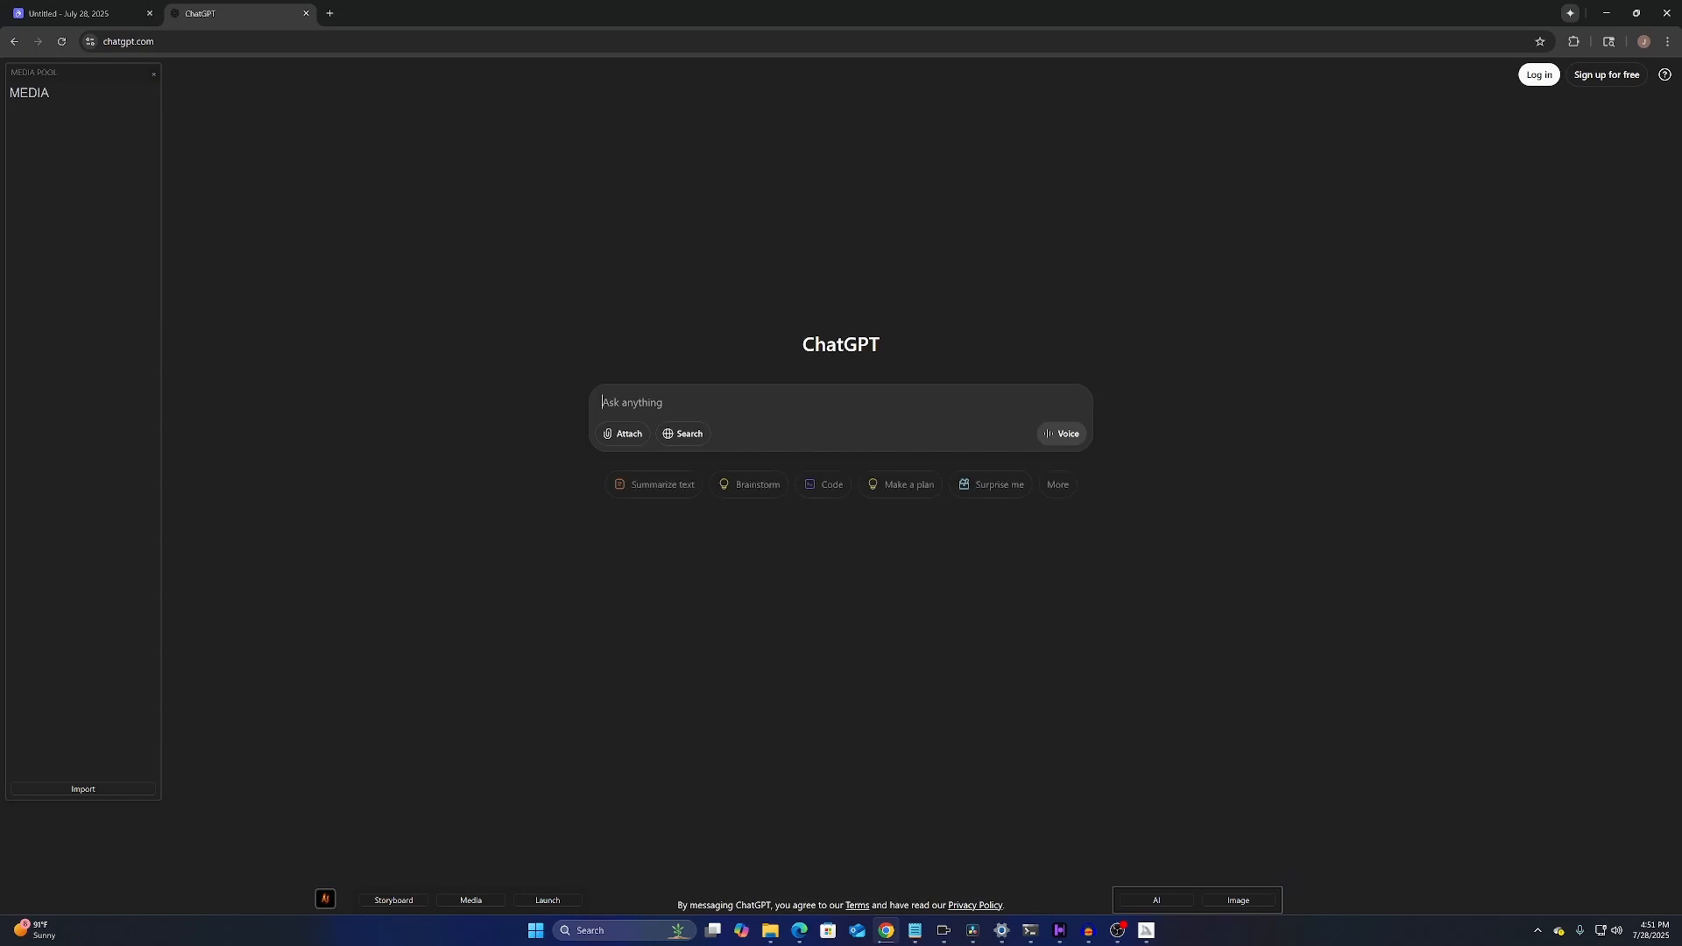
pyautogui.click(238, 42)
pyautogui.click(238, 42)
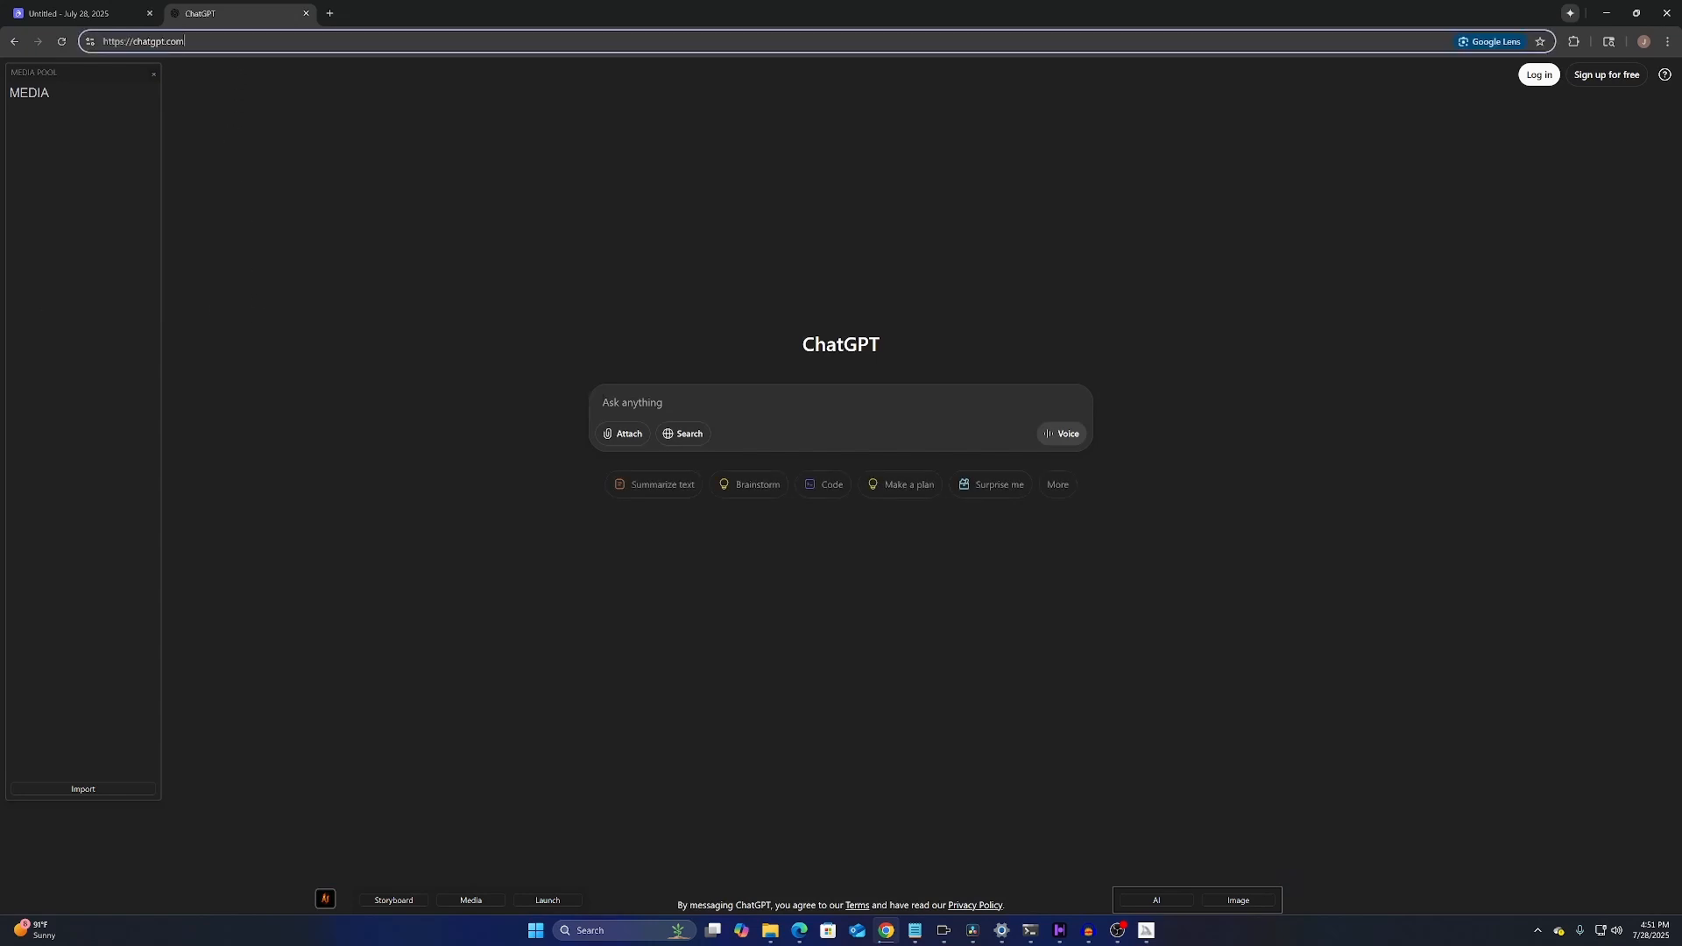
pyautogui.moveTo(186, 42); pyautogui.dragTo(102, 42)
pyautogui.rightClick(117, 42)
pyautogui.click(176, 162)
pyautogui.rightClick(325, 899)
pyautogui.click(379, 906)
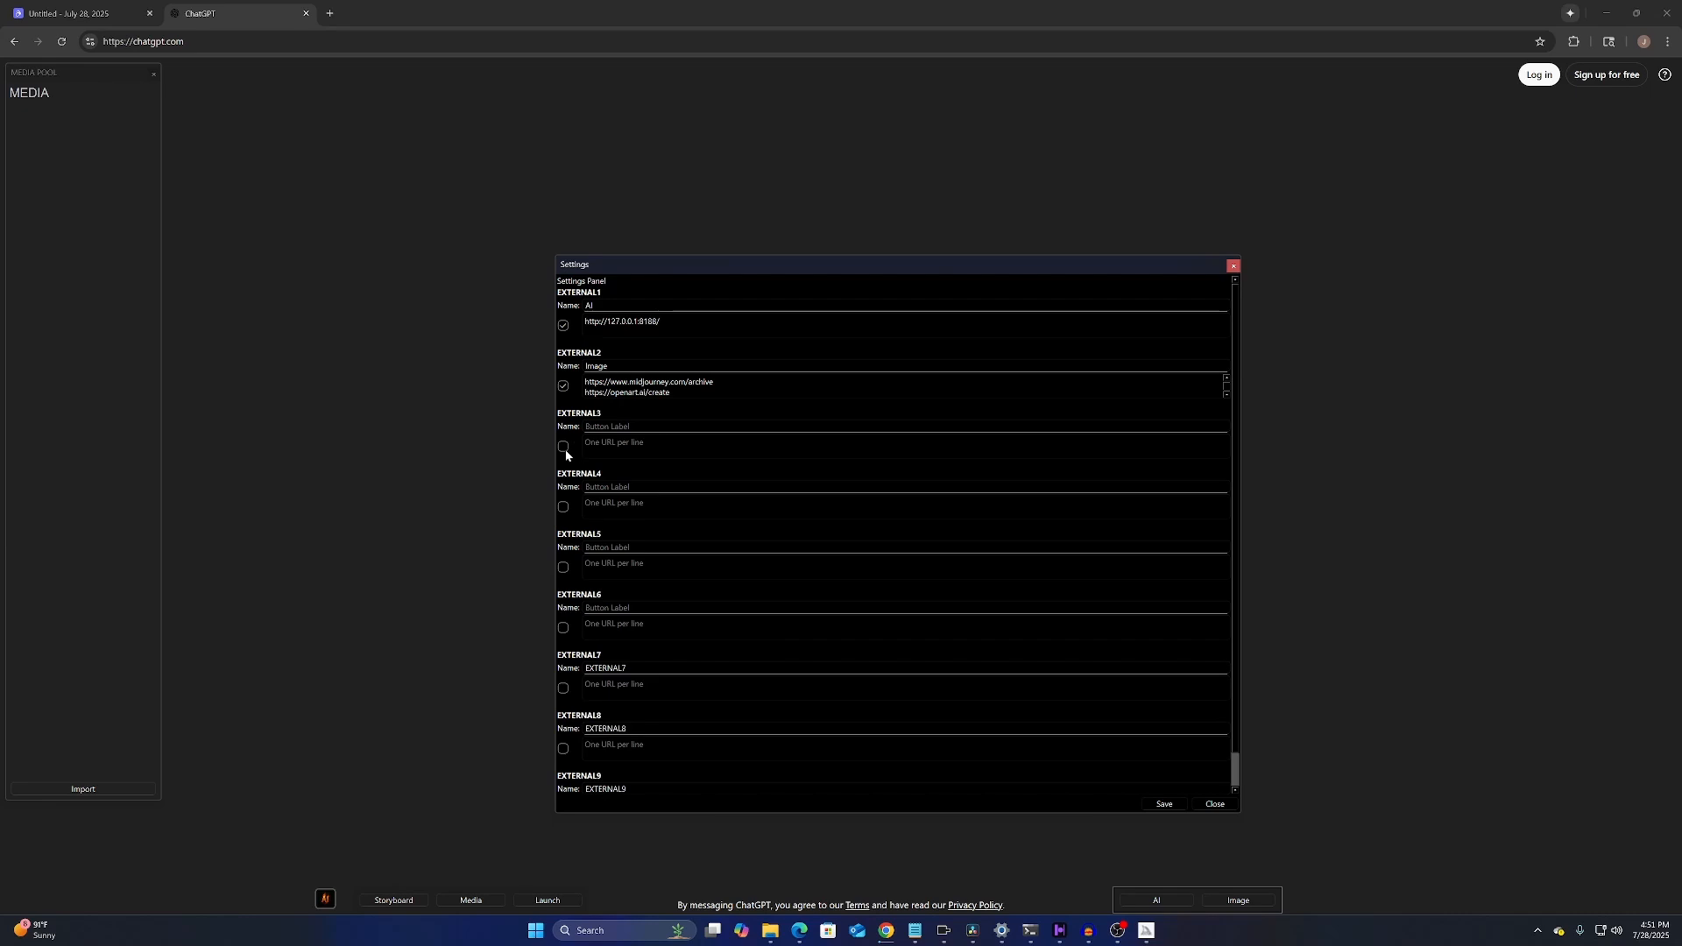
pyautogui.click(604, 427)
pyautogui.write('Script')
pyautogui.press('Tab')
pyautogui.rightClick(618, 447)
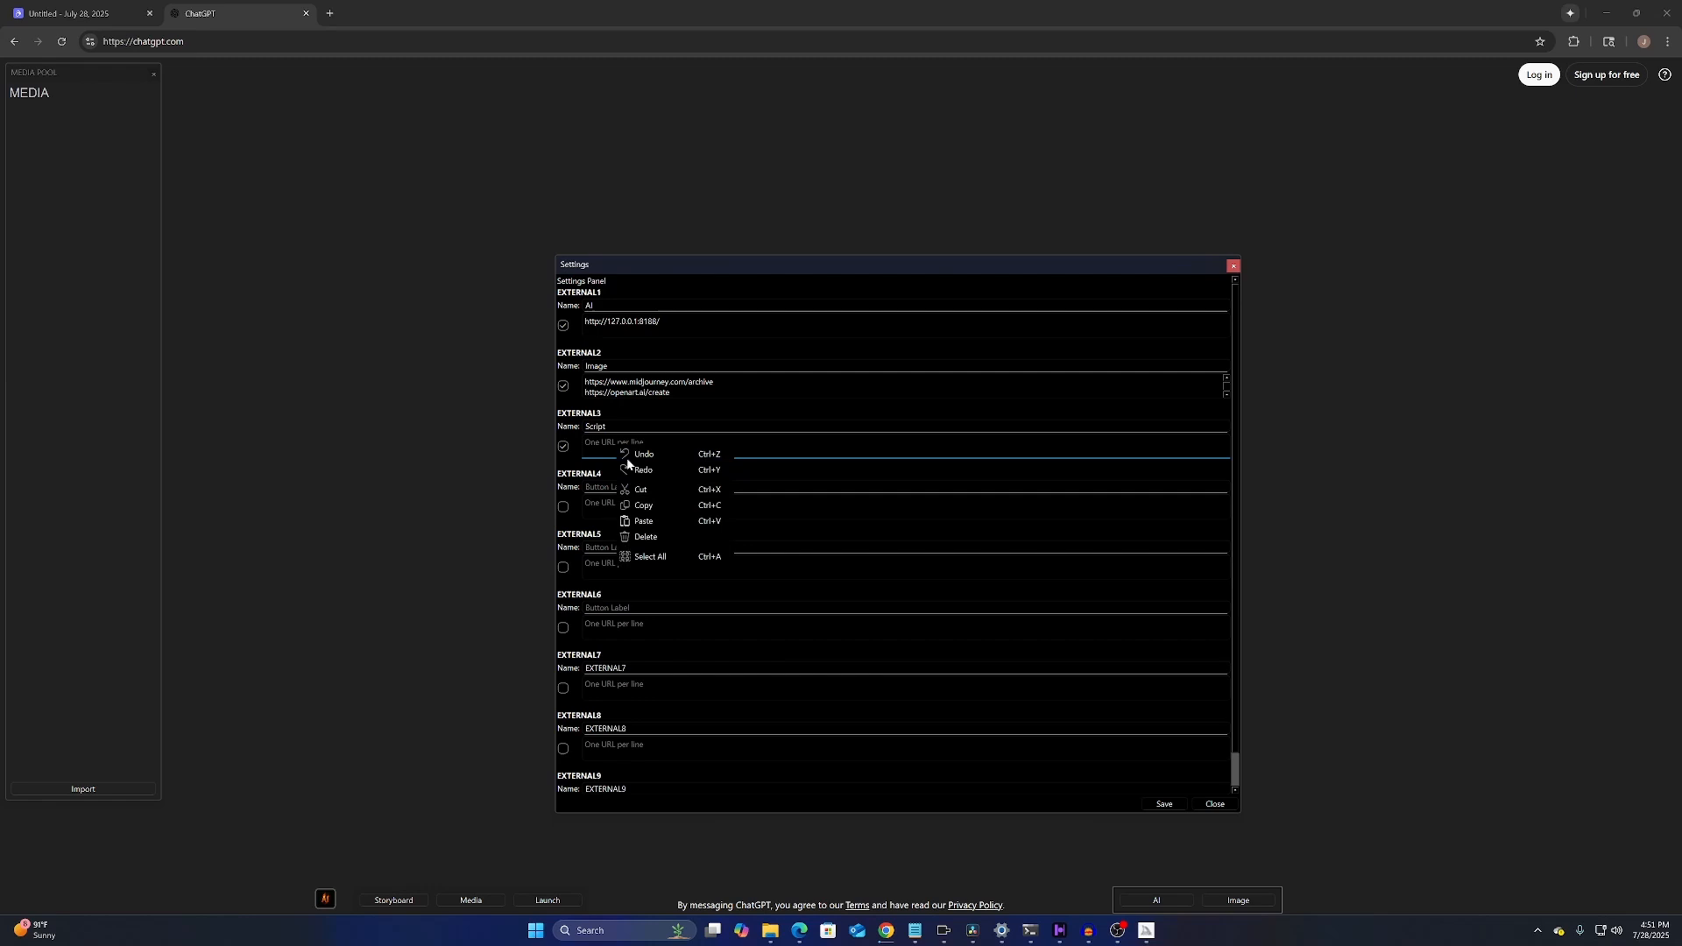
pyautogui.click(648, 522)
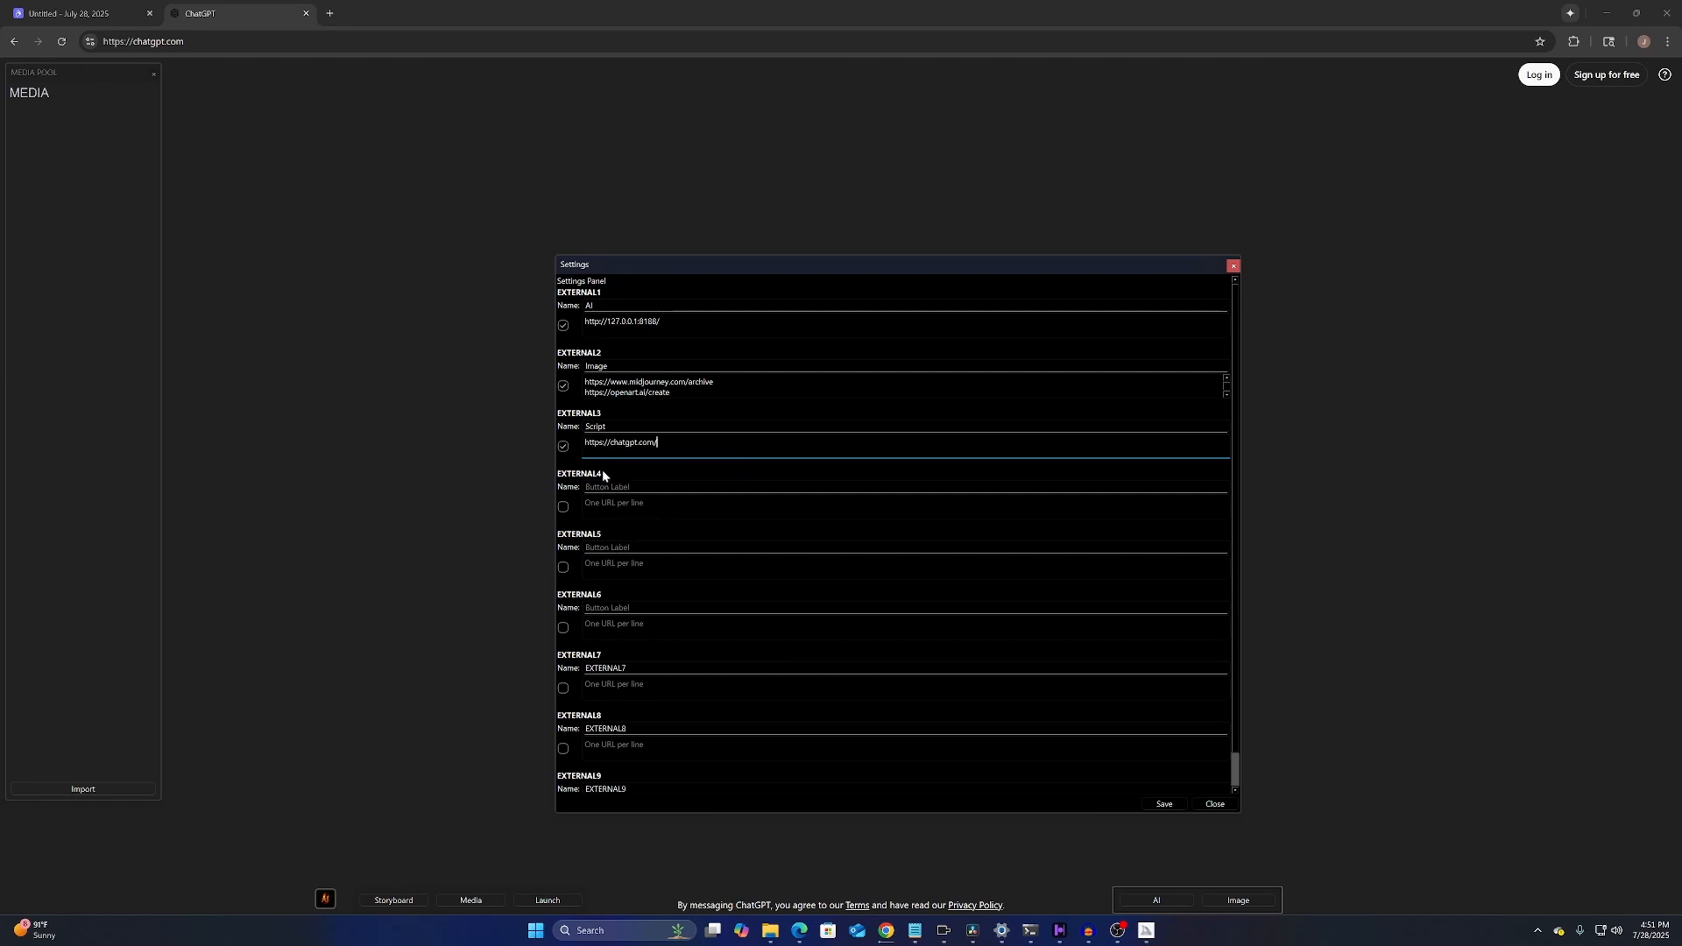
pyautogui.click(1163, 806)
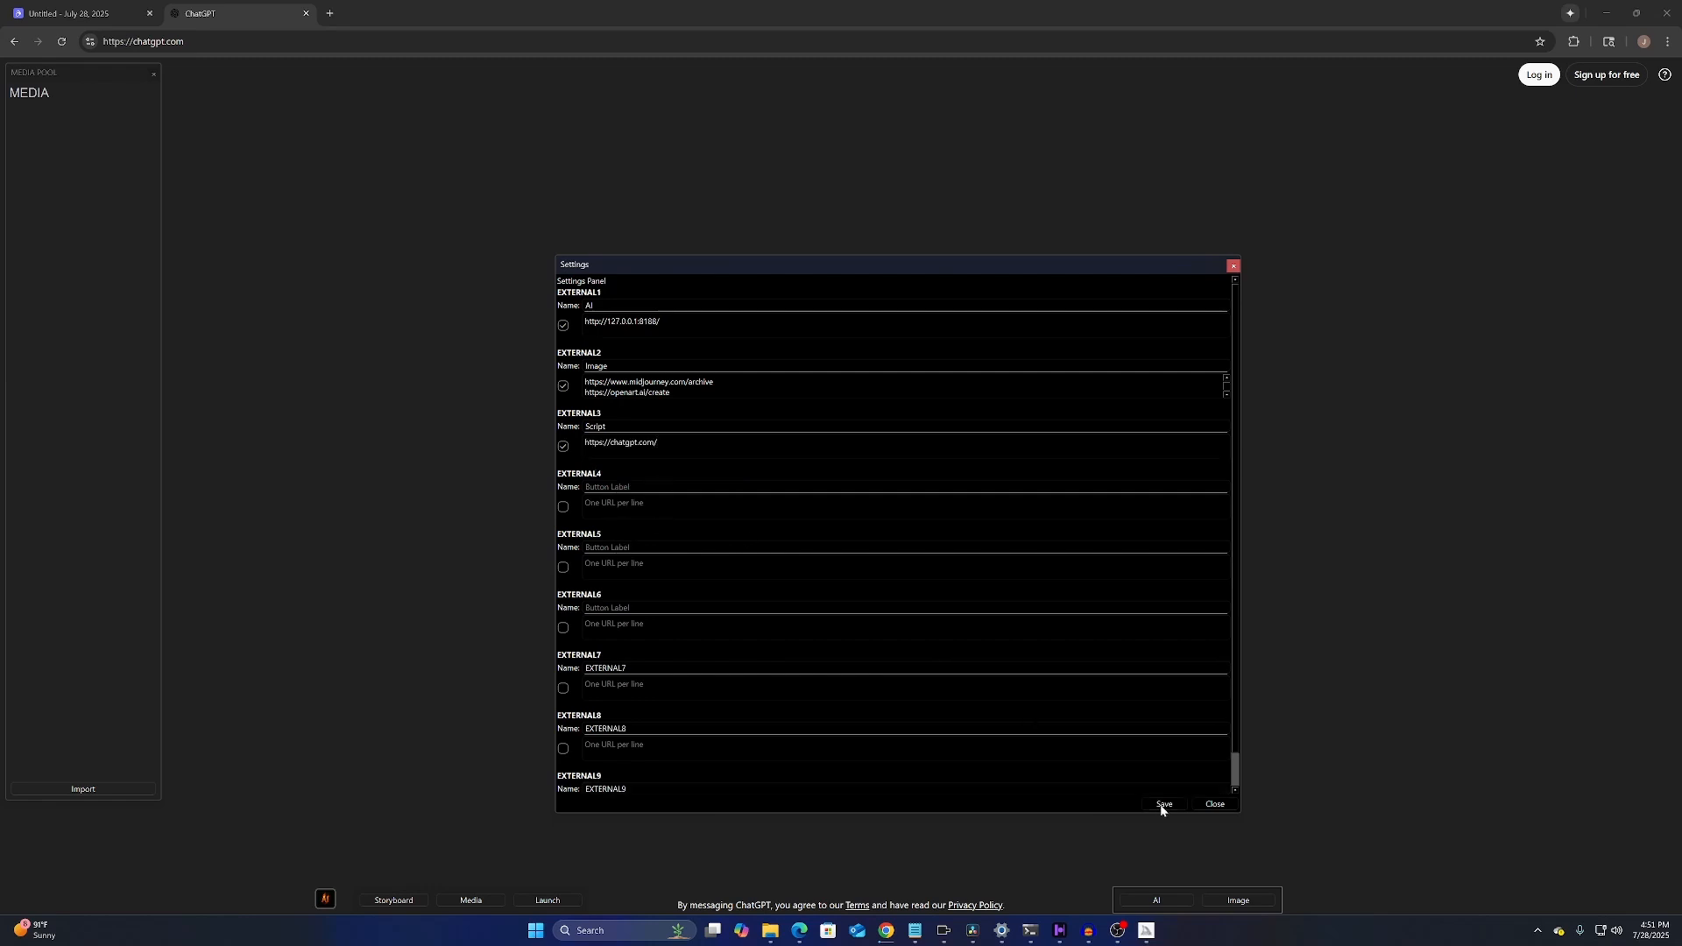
pyautogui.click(1216, 805)
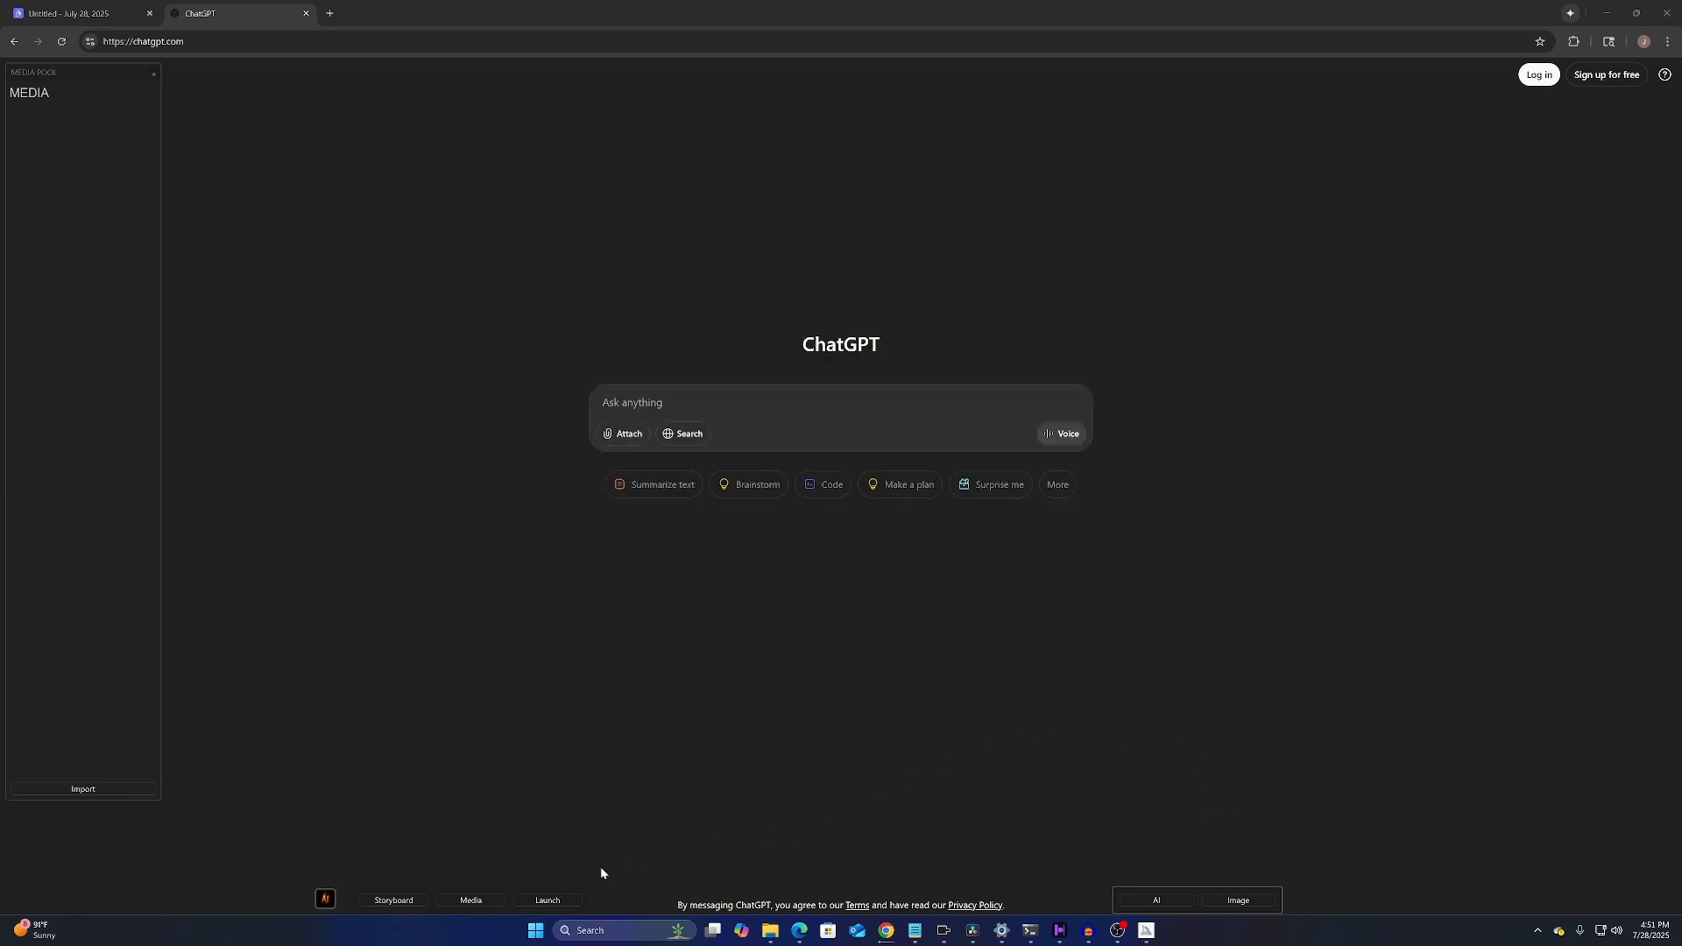
# Open the Launch shortcuts window again and go to the EmberAI folder in Pictures
pyautogui.click(557, 903)
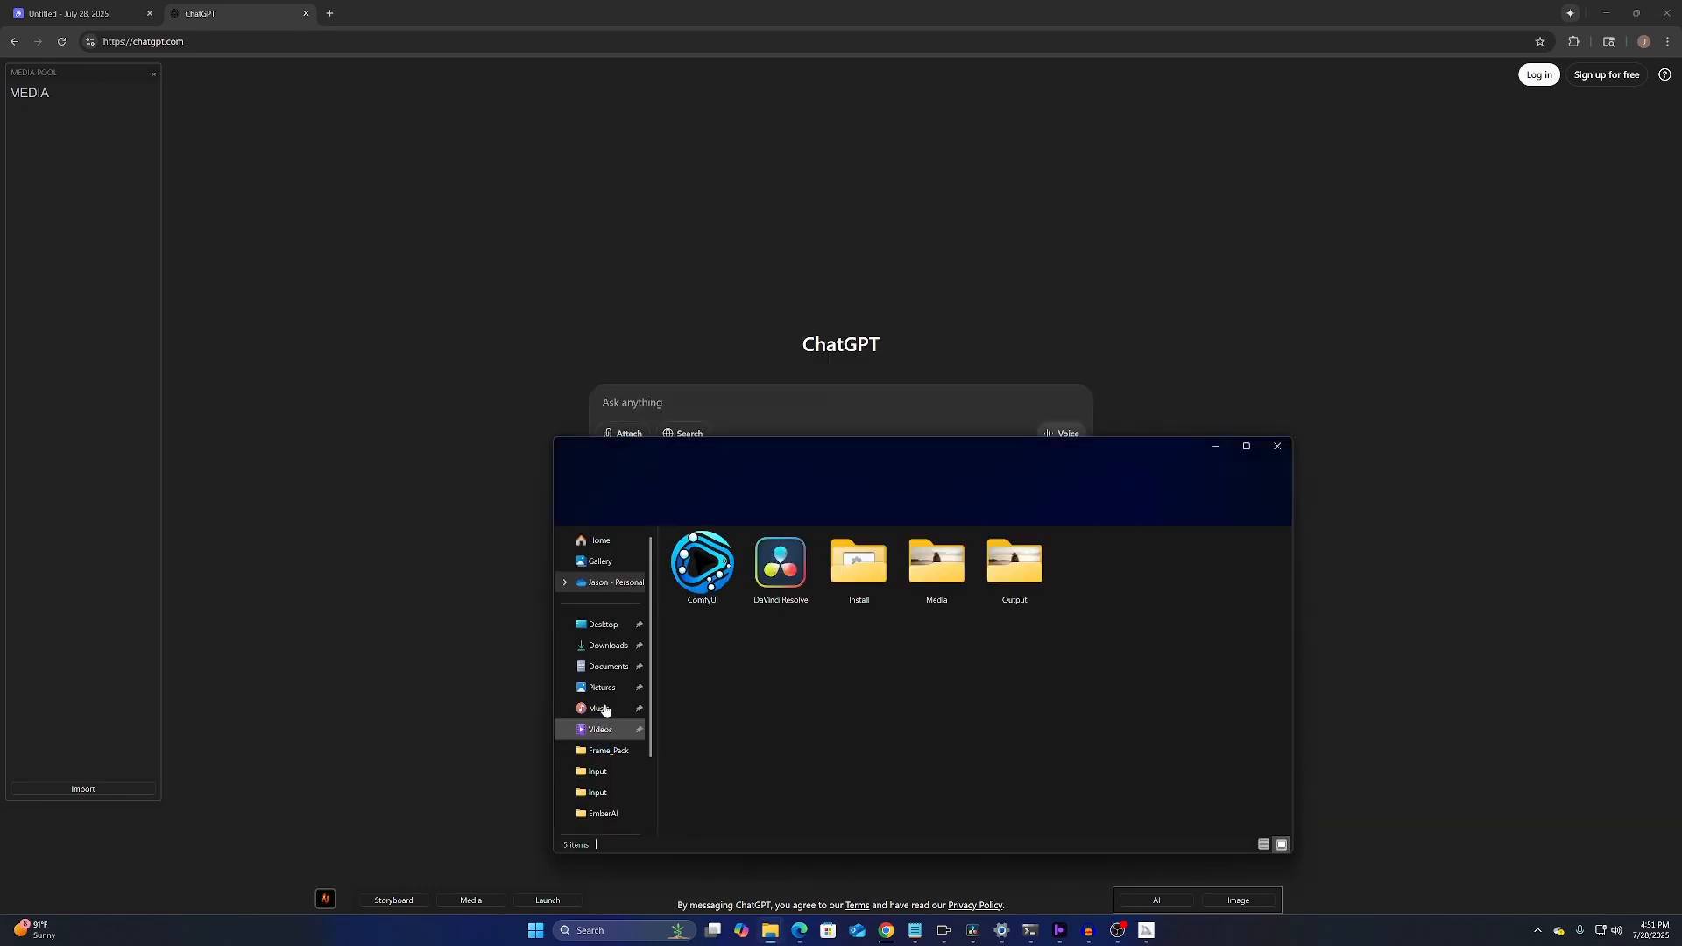
pyautogui.click(602, 688)
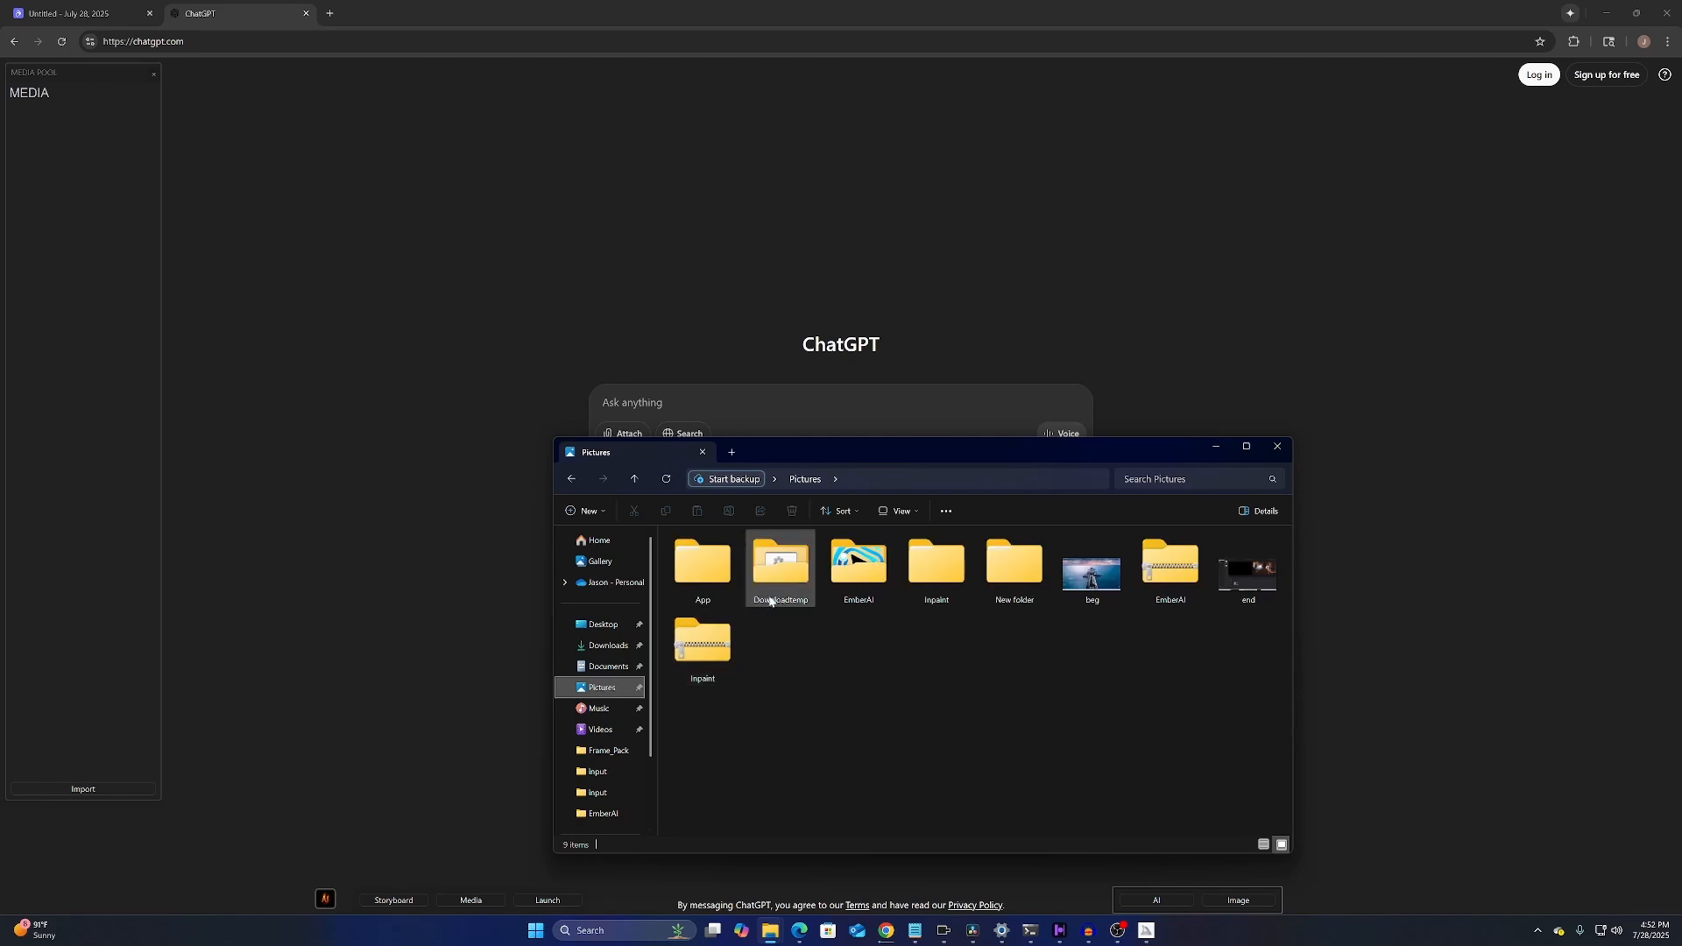
pyautogui.click(859, 572)
pyautogui.doubleClick(860, 572)
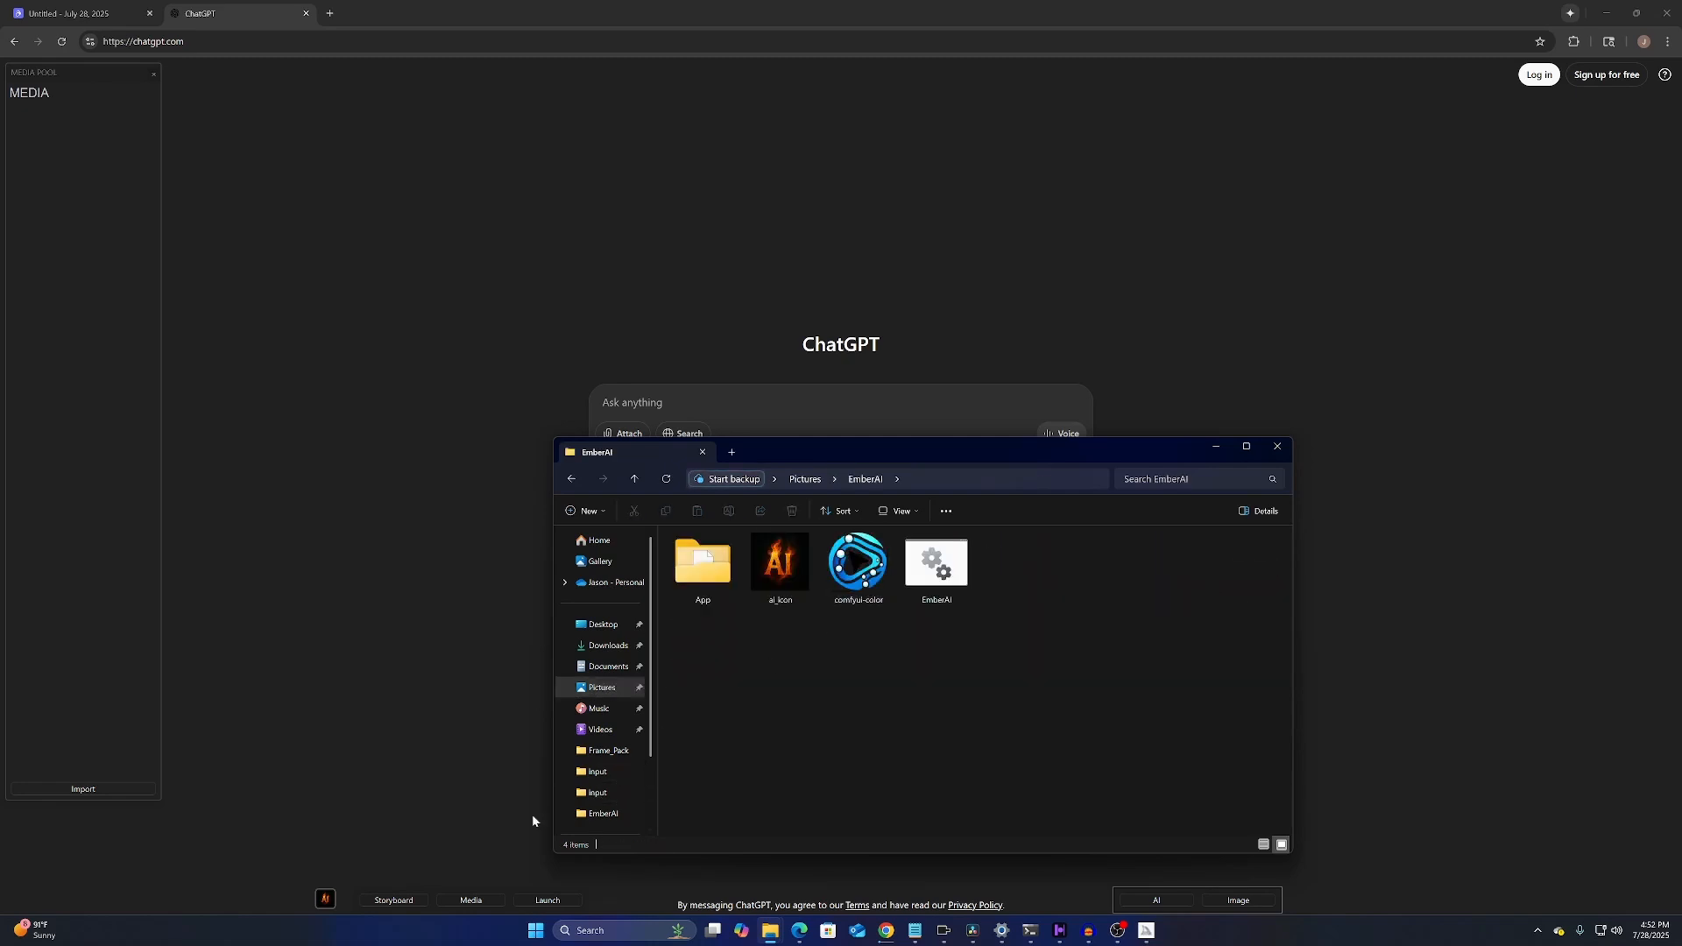
# Restart Ember AI by closing it and running the EmberAI batch file again
pyautogui.rightClick(324, 895)
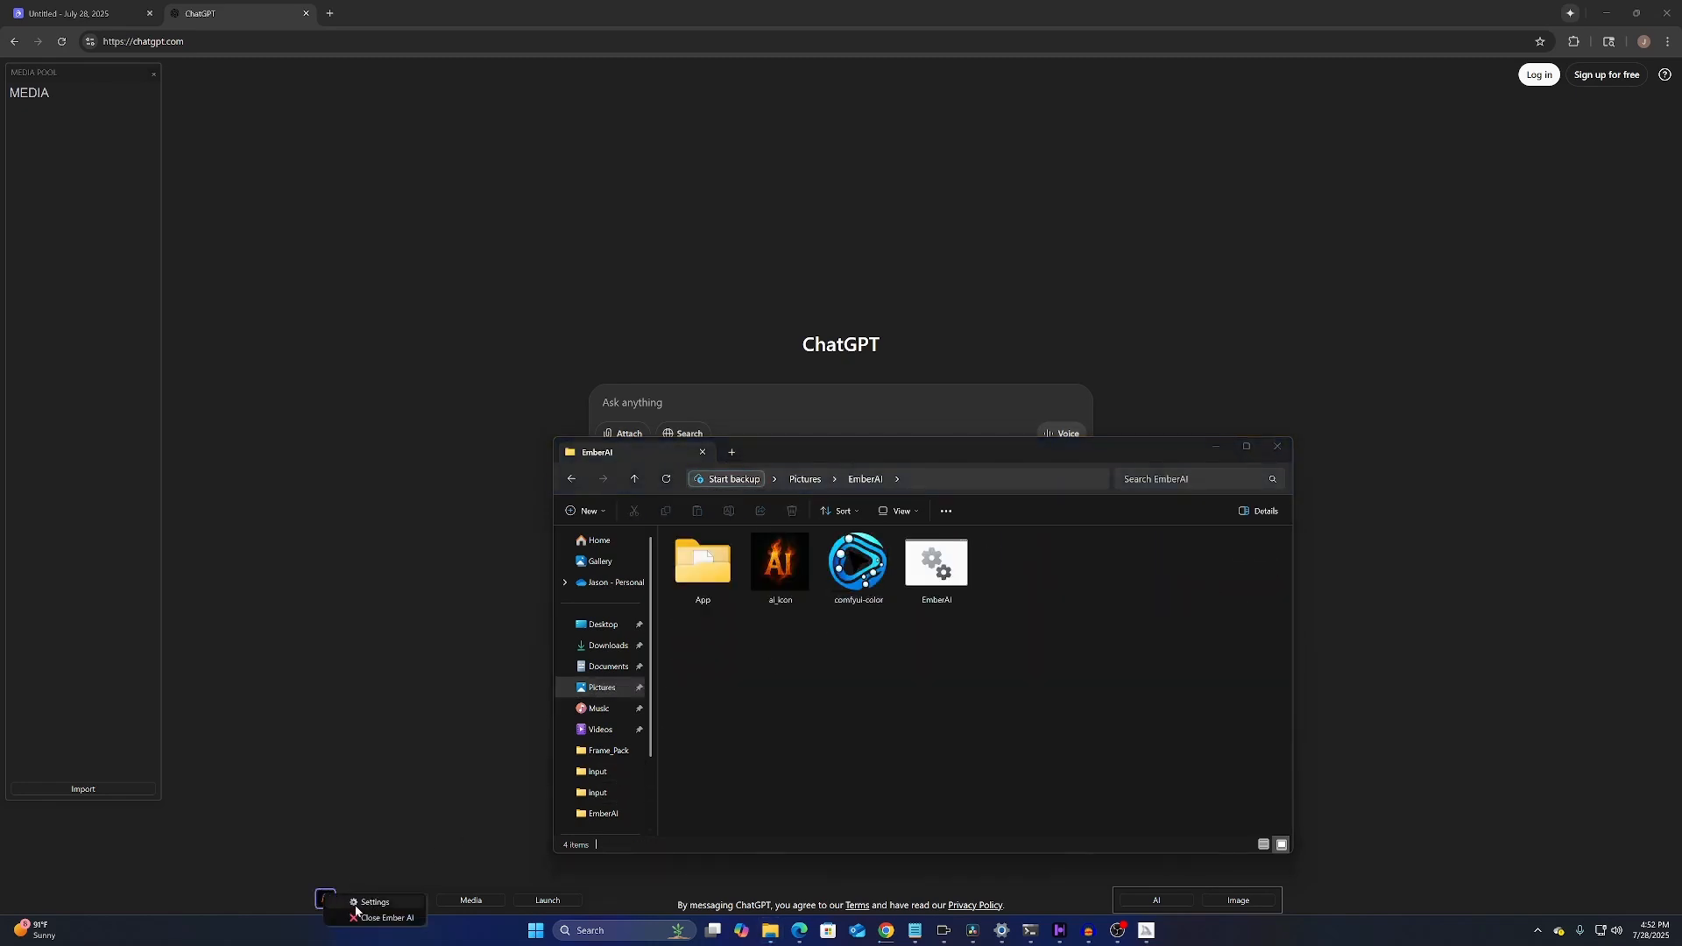
pyautogui.click(362, 918)
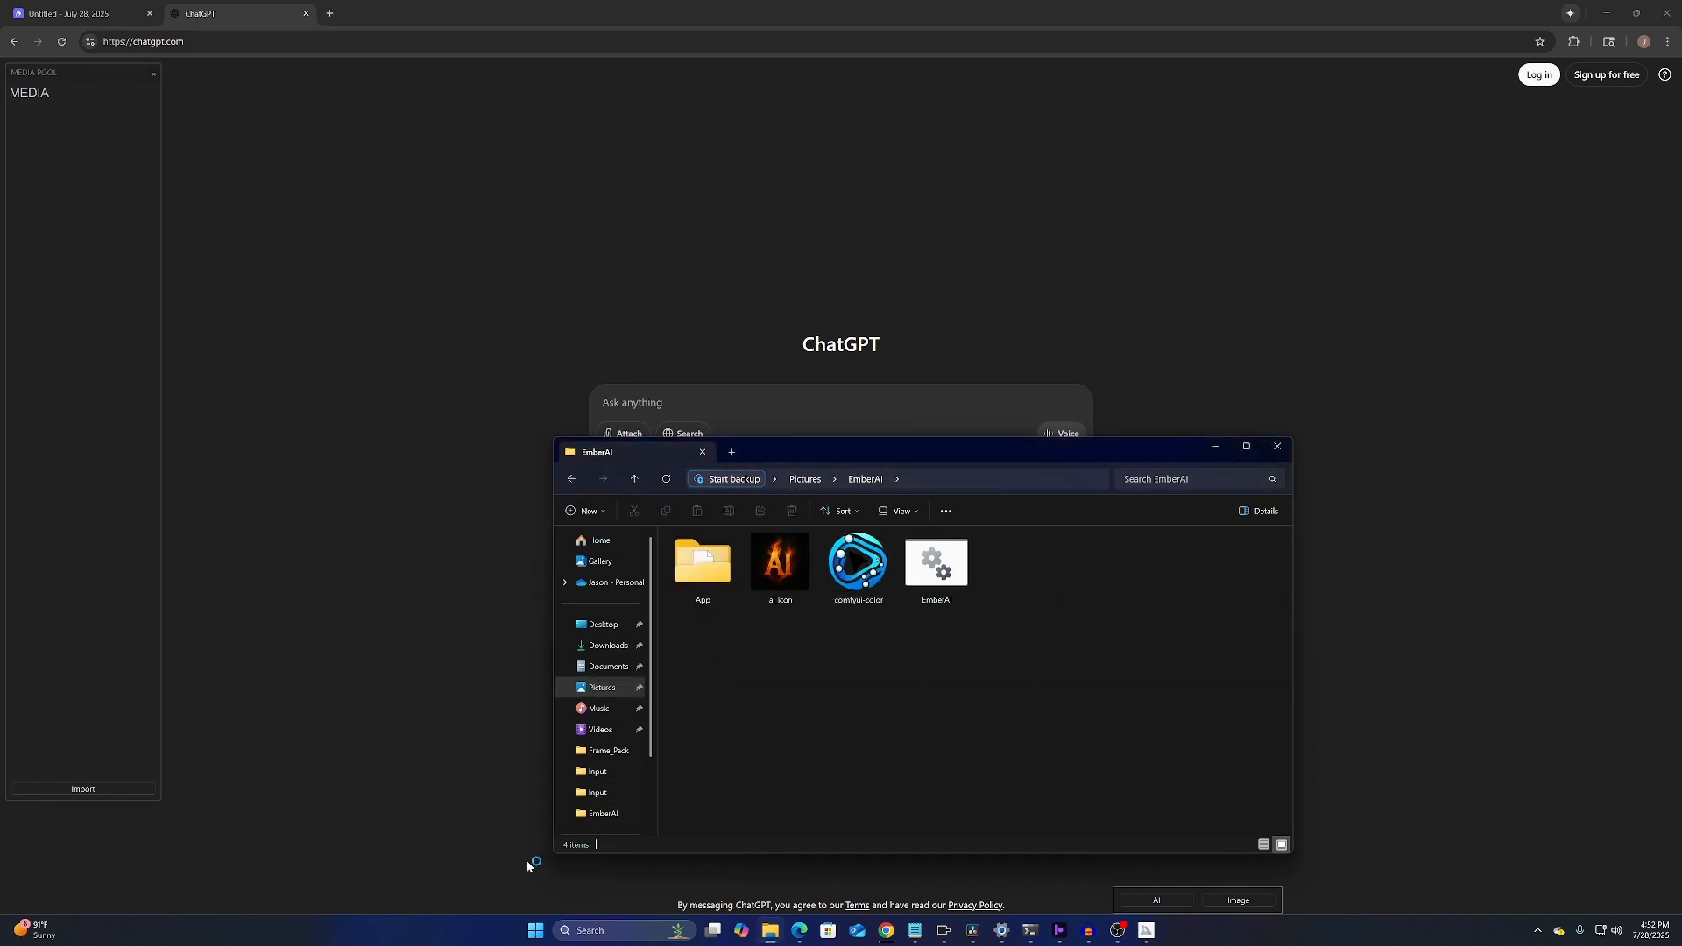
pyautogui.click(942, 578)
pyautogui.doubleClick(943, 578)
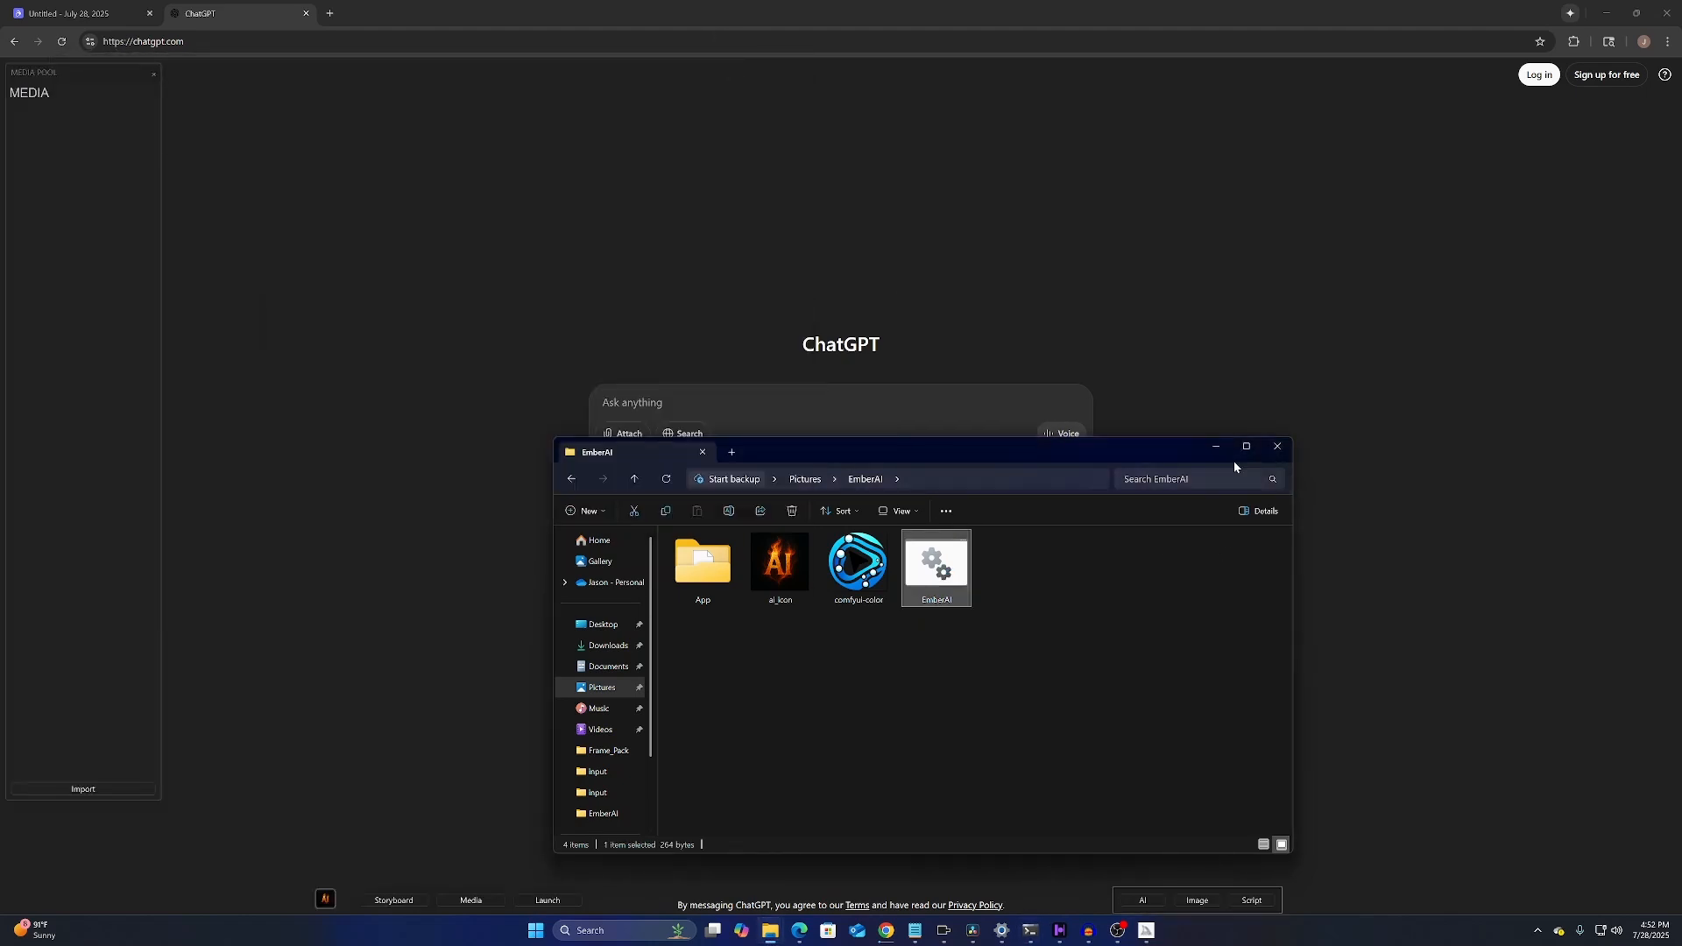
# Minimize the folder window and Chrome to return to DaVinci Resolve, and open ChatGPT through the overlay's Script link
pyautogui.click(1216, 446)
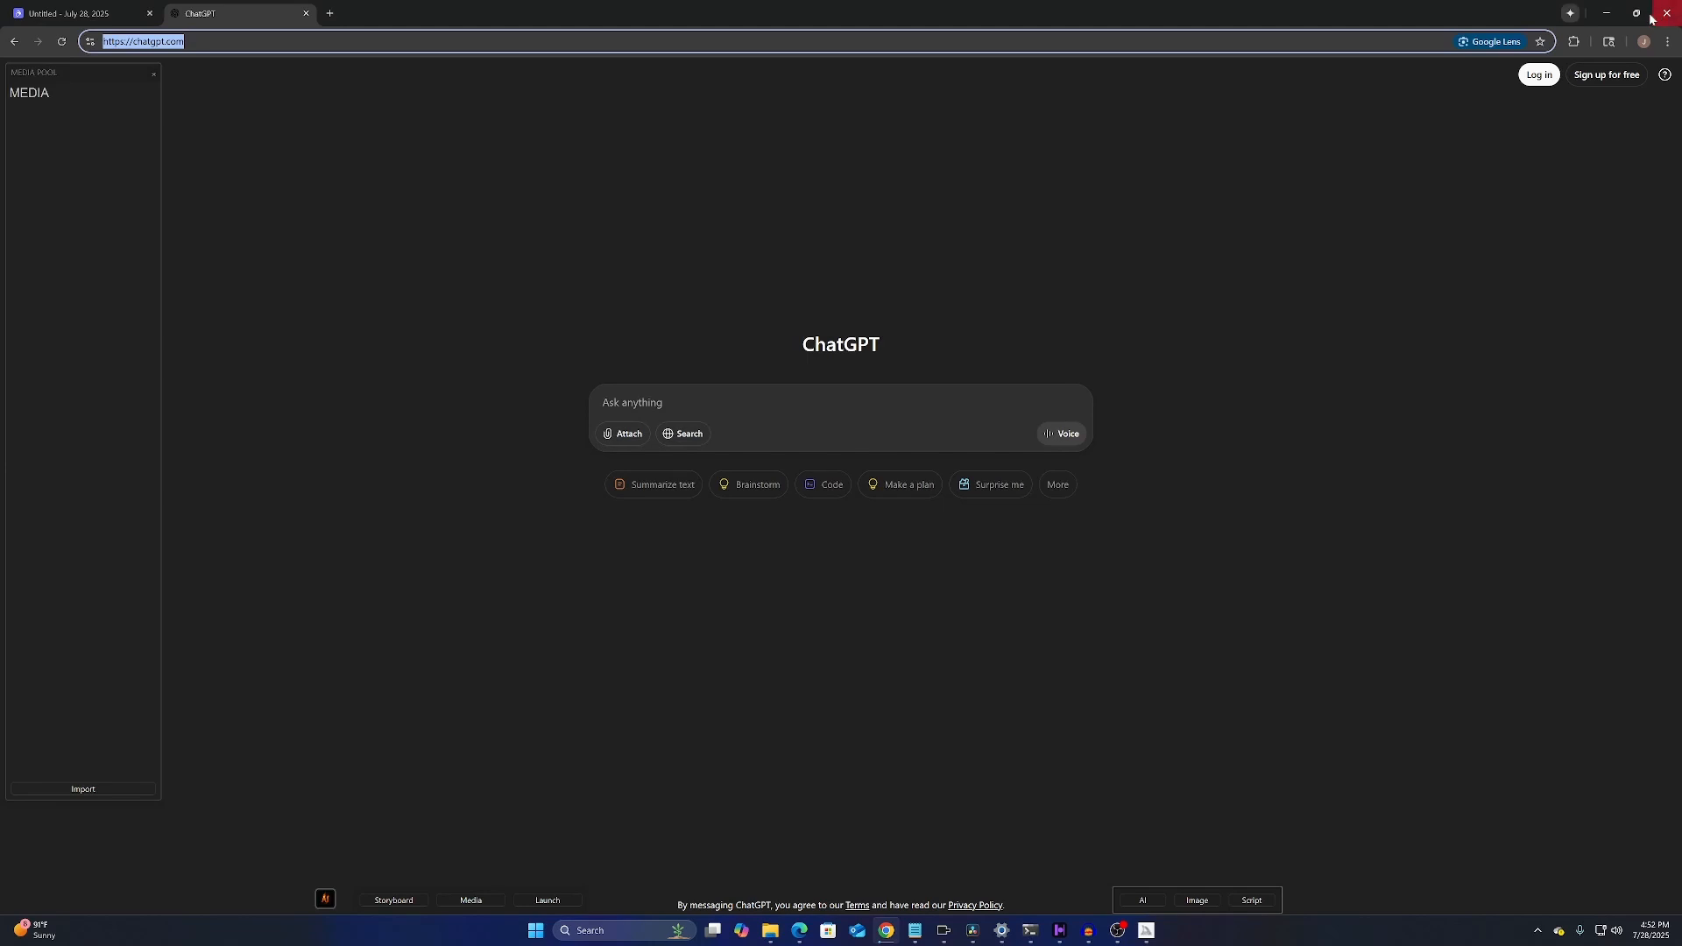
pyautogui.click(1602, 13)
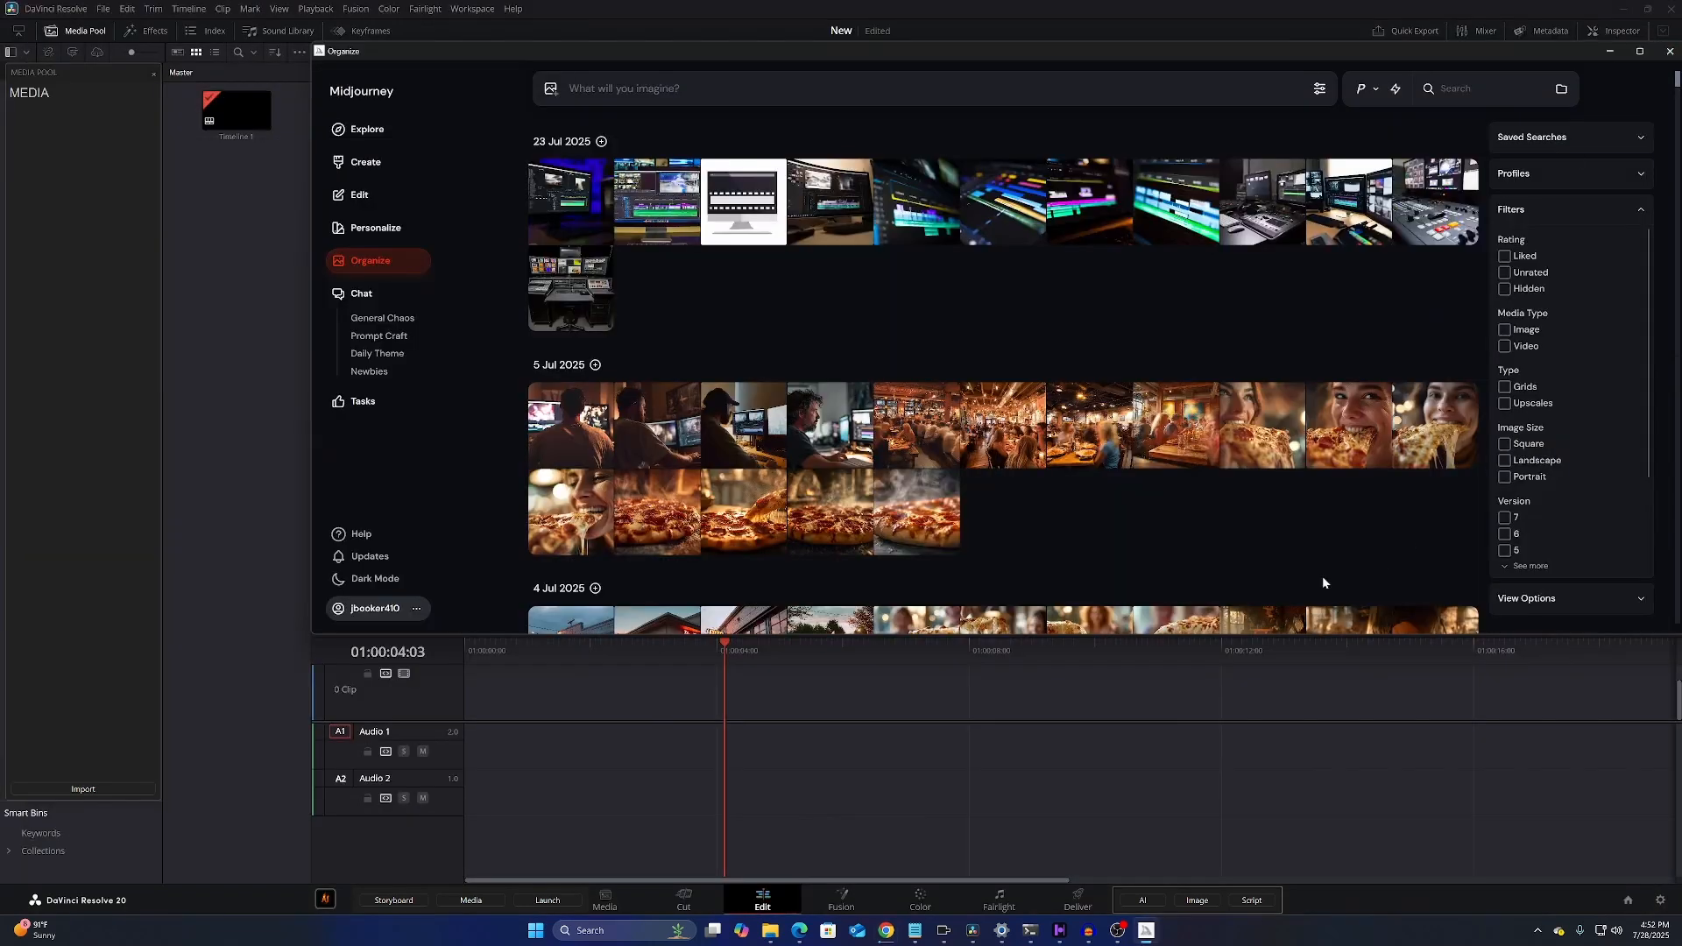
pyautogui.click(1250, 905)
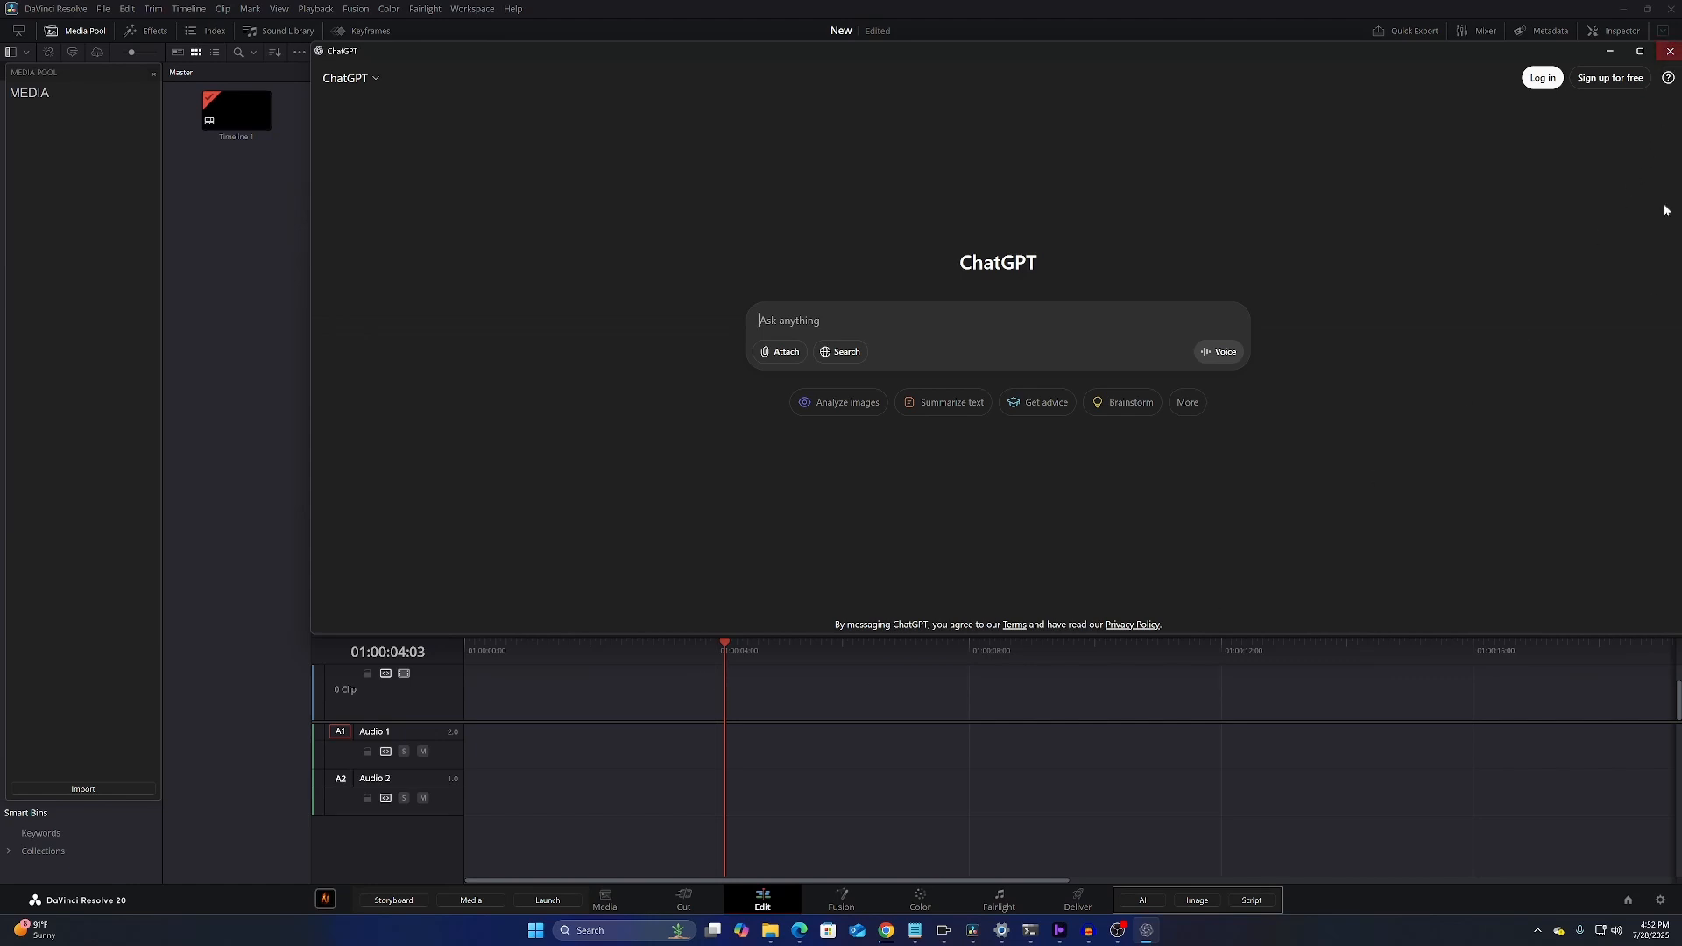
# Open Midjourney through the overlay's Image link and download the image of the man video editing at his desk
pyautogui.click(1192, 906)
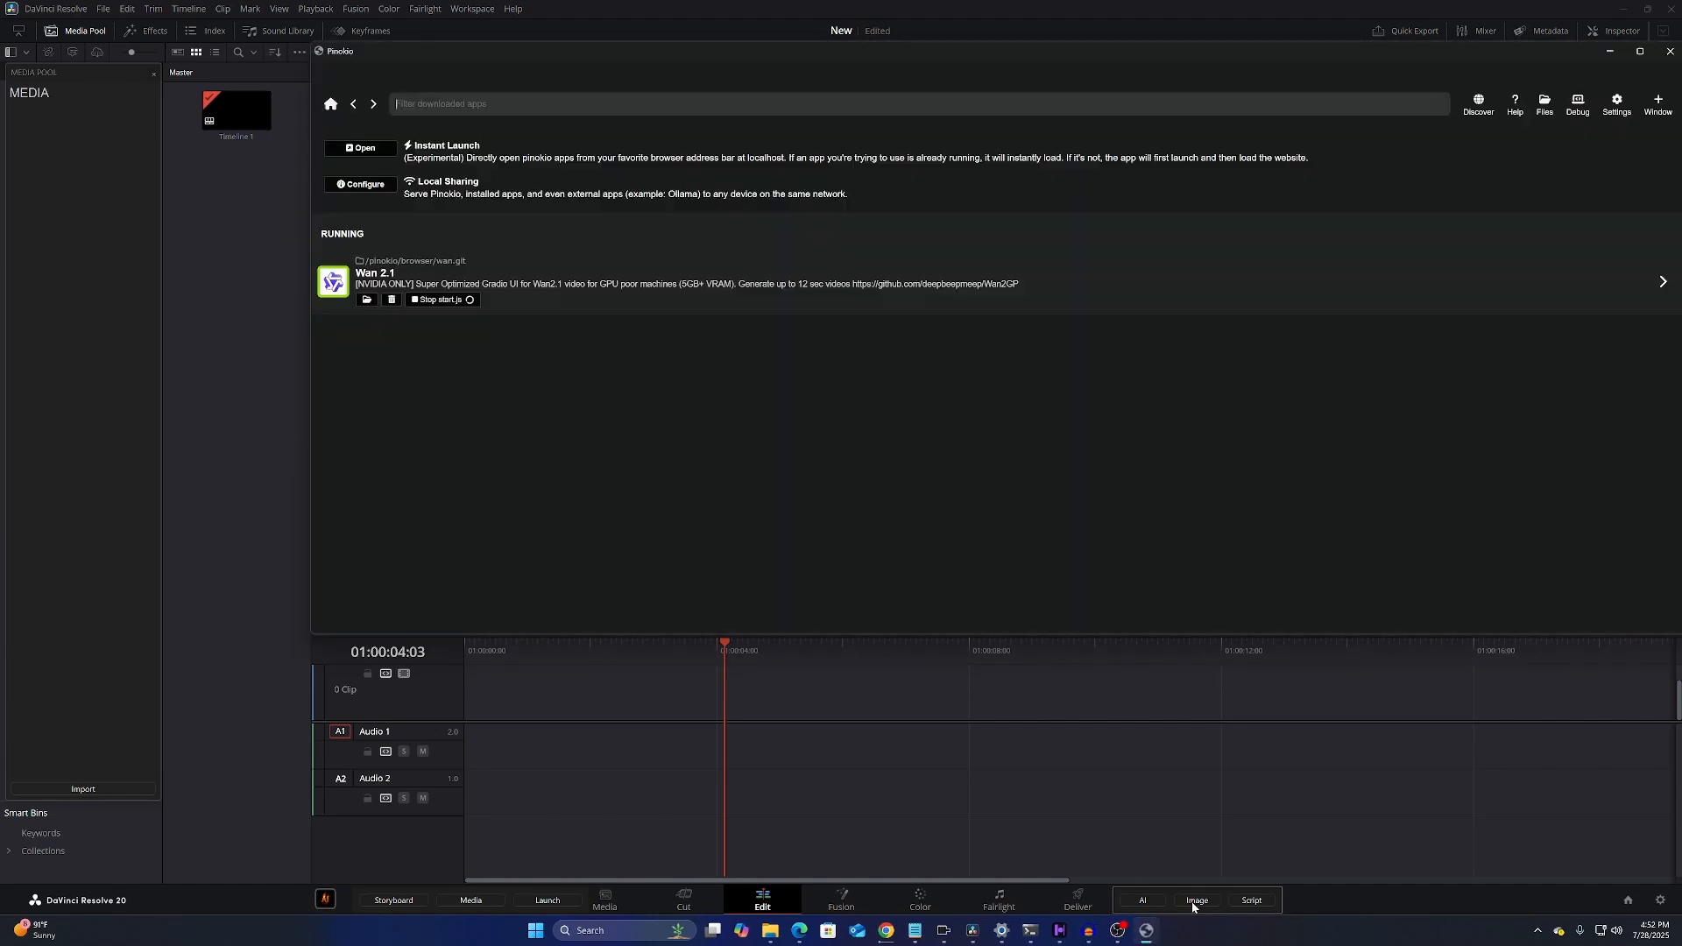
pyautogui.click(1192, 906)
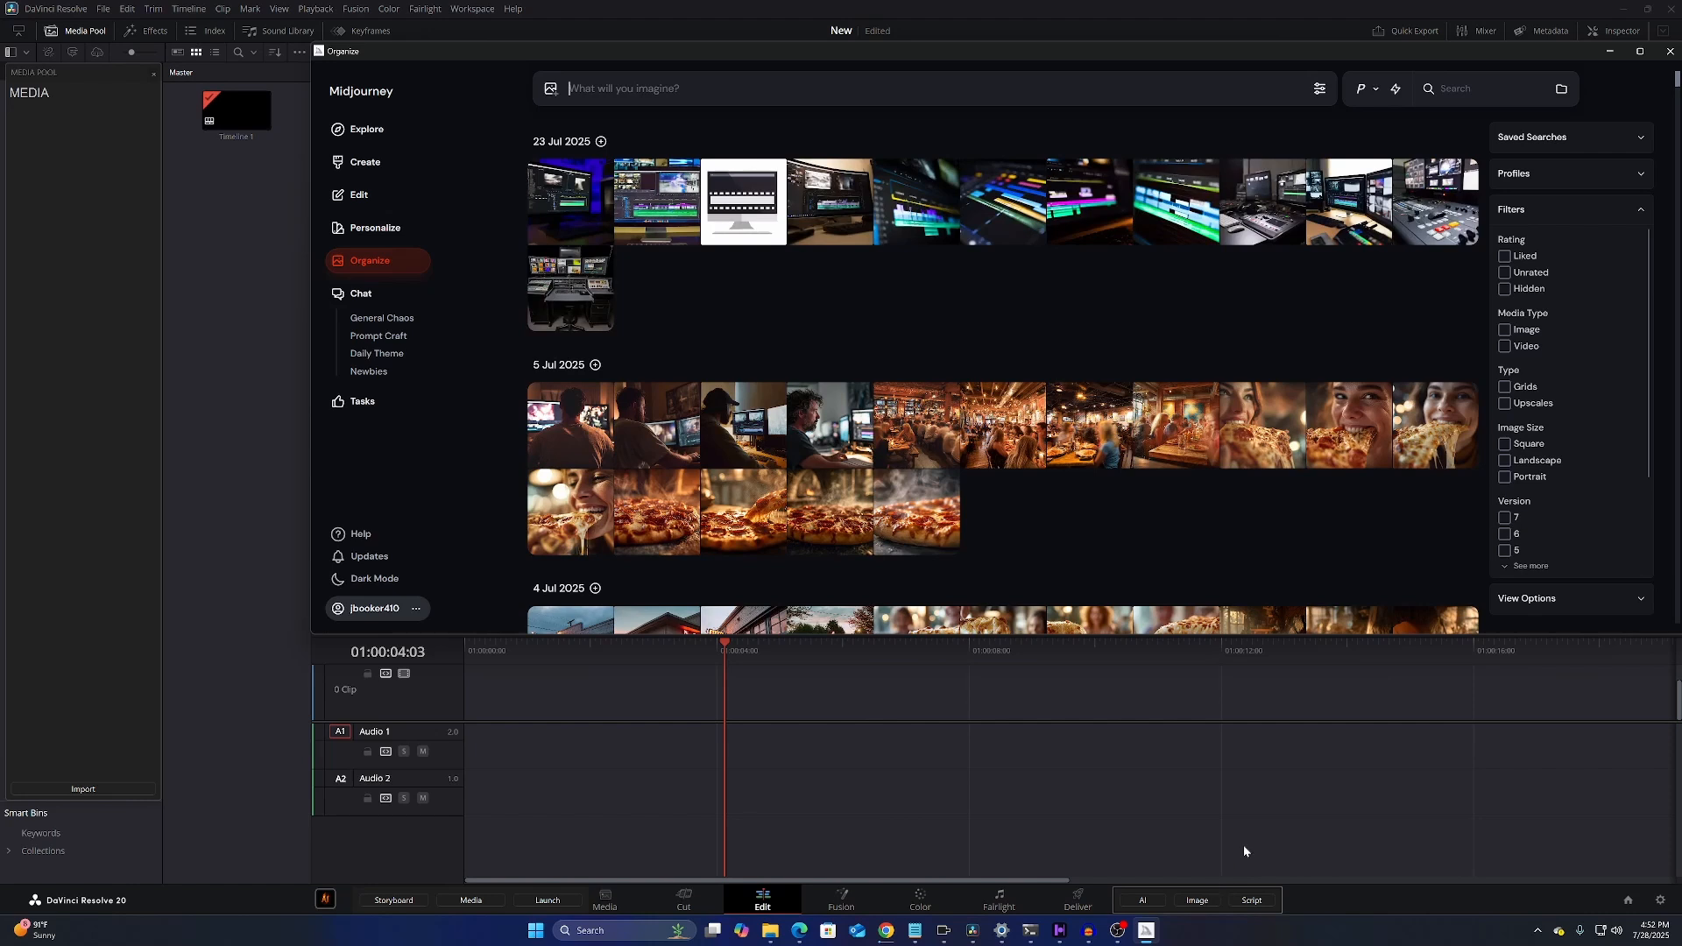
pyautogui.click(811, 425)
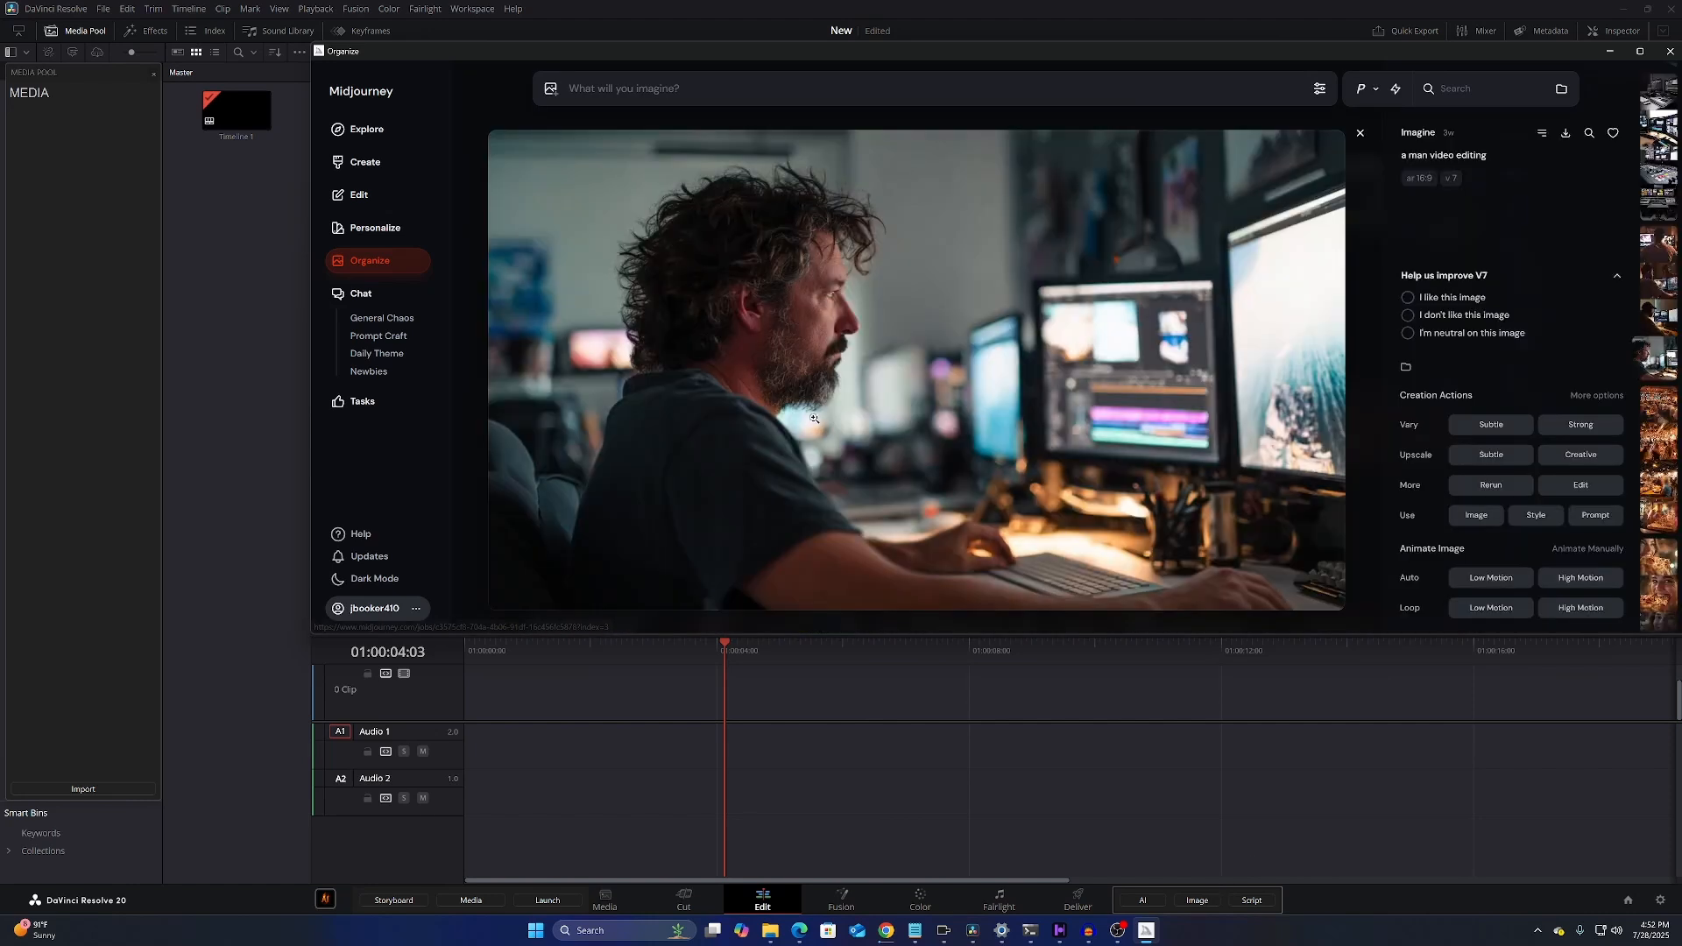
pyautogui.click(1564, 134)
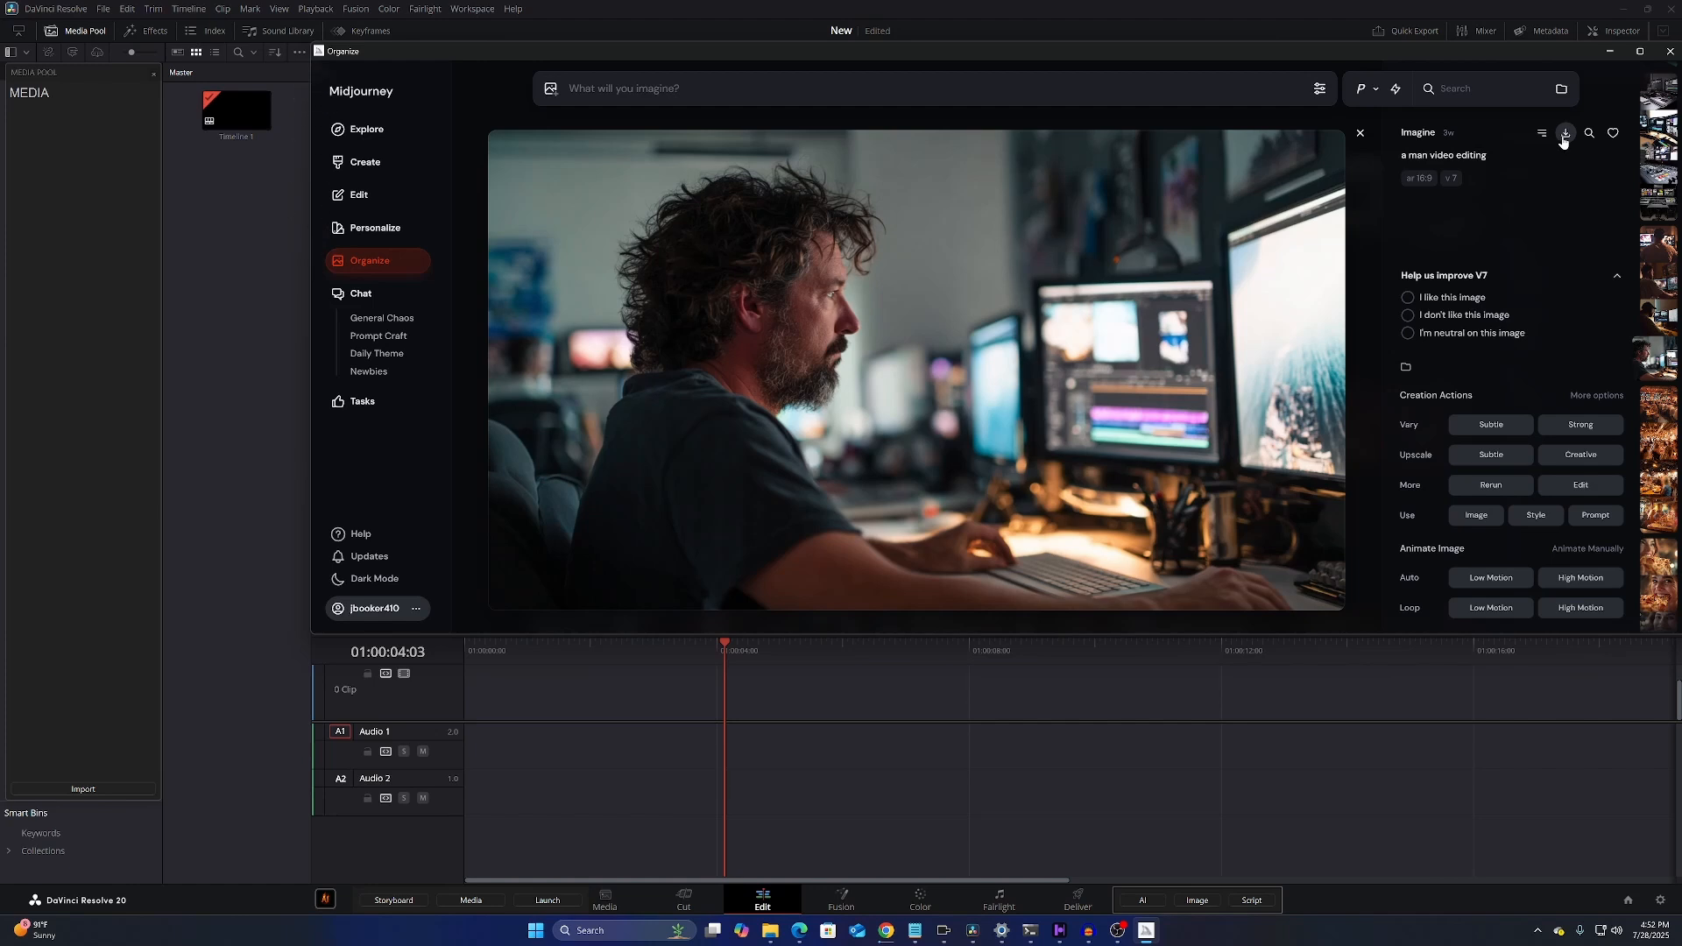
# Bring the downloaded image into the MEDIA panel and place it at the start of the timeline's video track
pyautogui.click(82, 790)
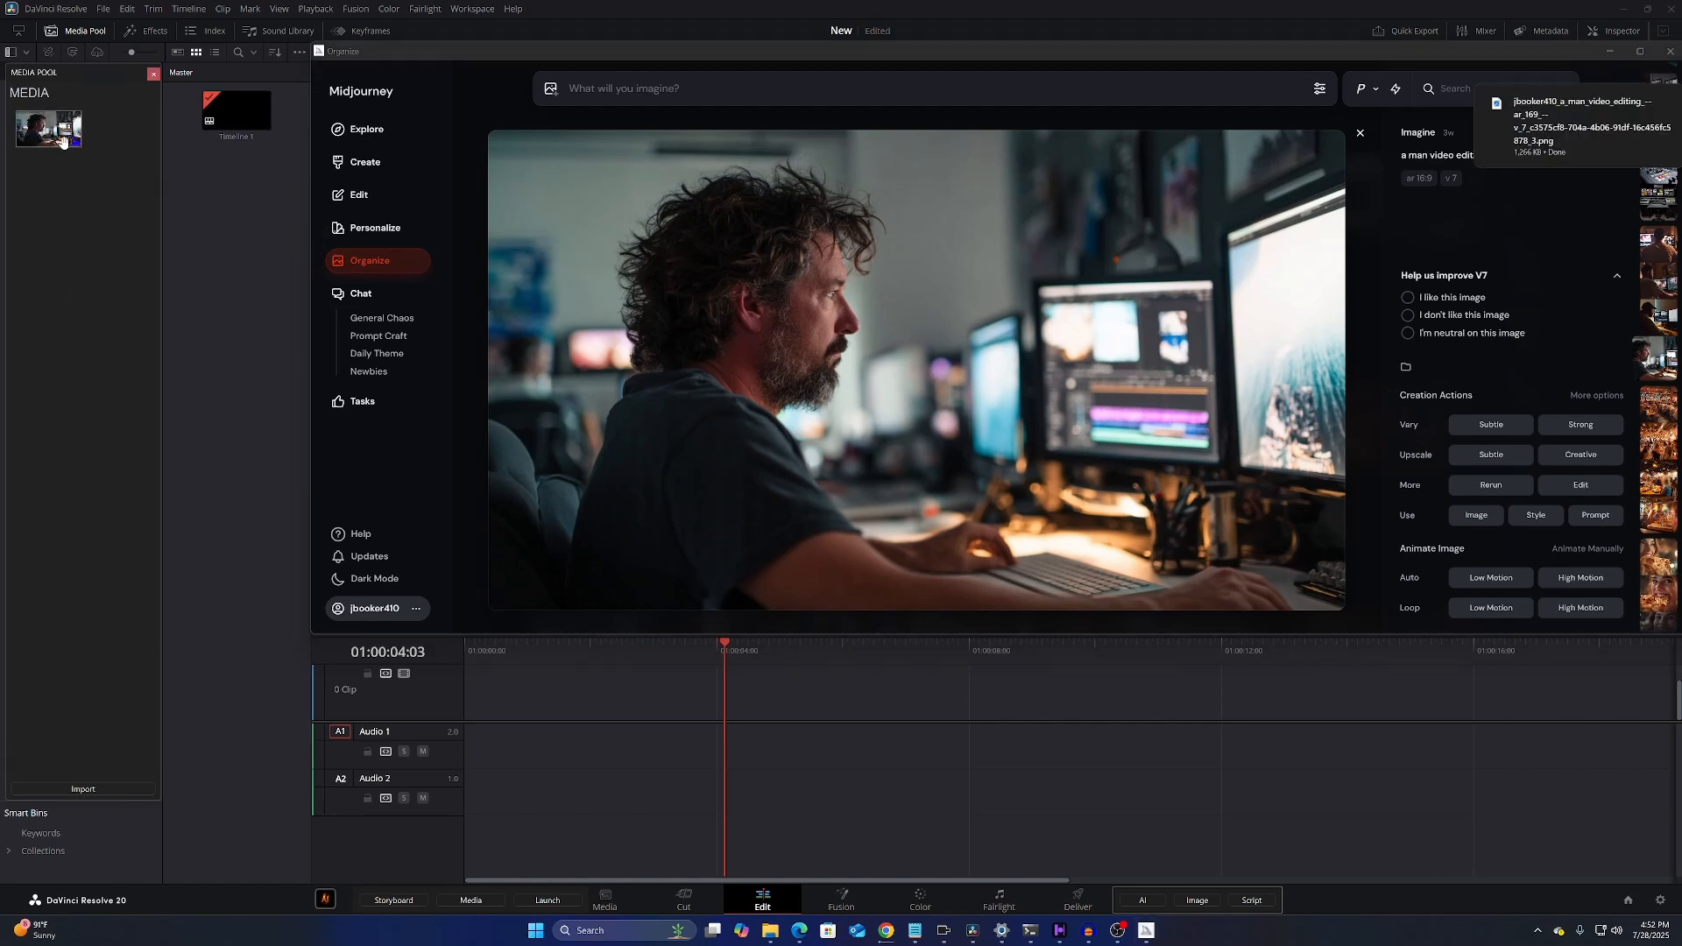
pyautogui.moveTo(55, 133); pyautogui.dragTo(674, 644)
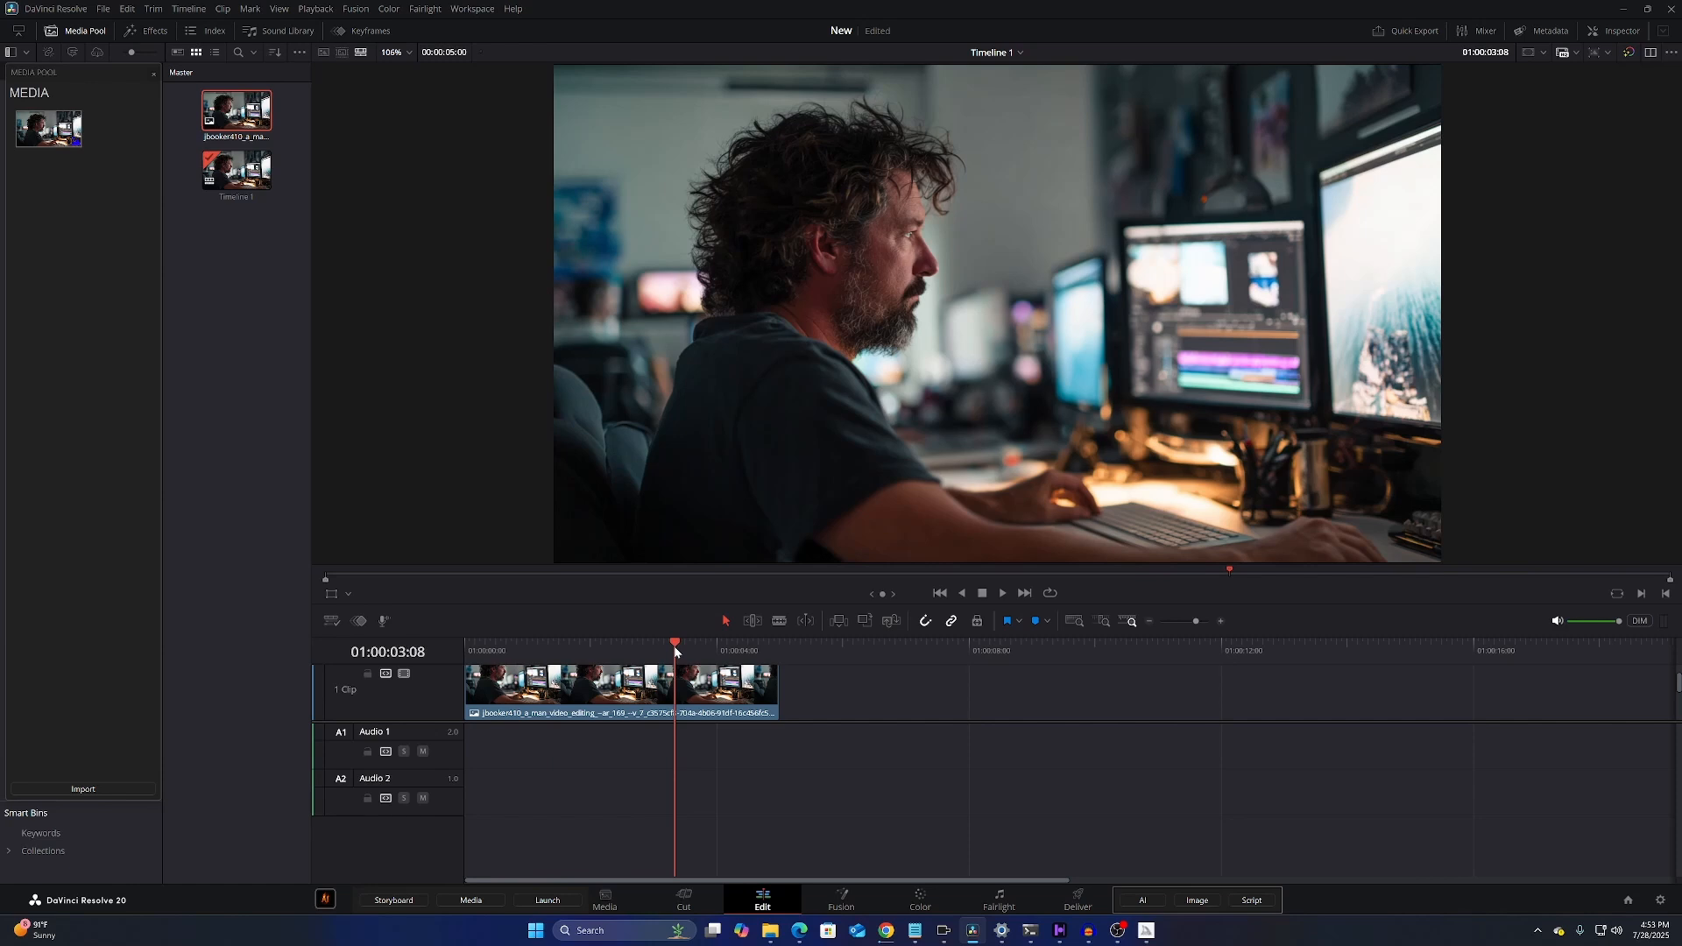
# Show the Midjourney window over DaVinci Resolve and hide it again, twice
pyautogui.click(1145, 931)
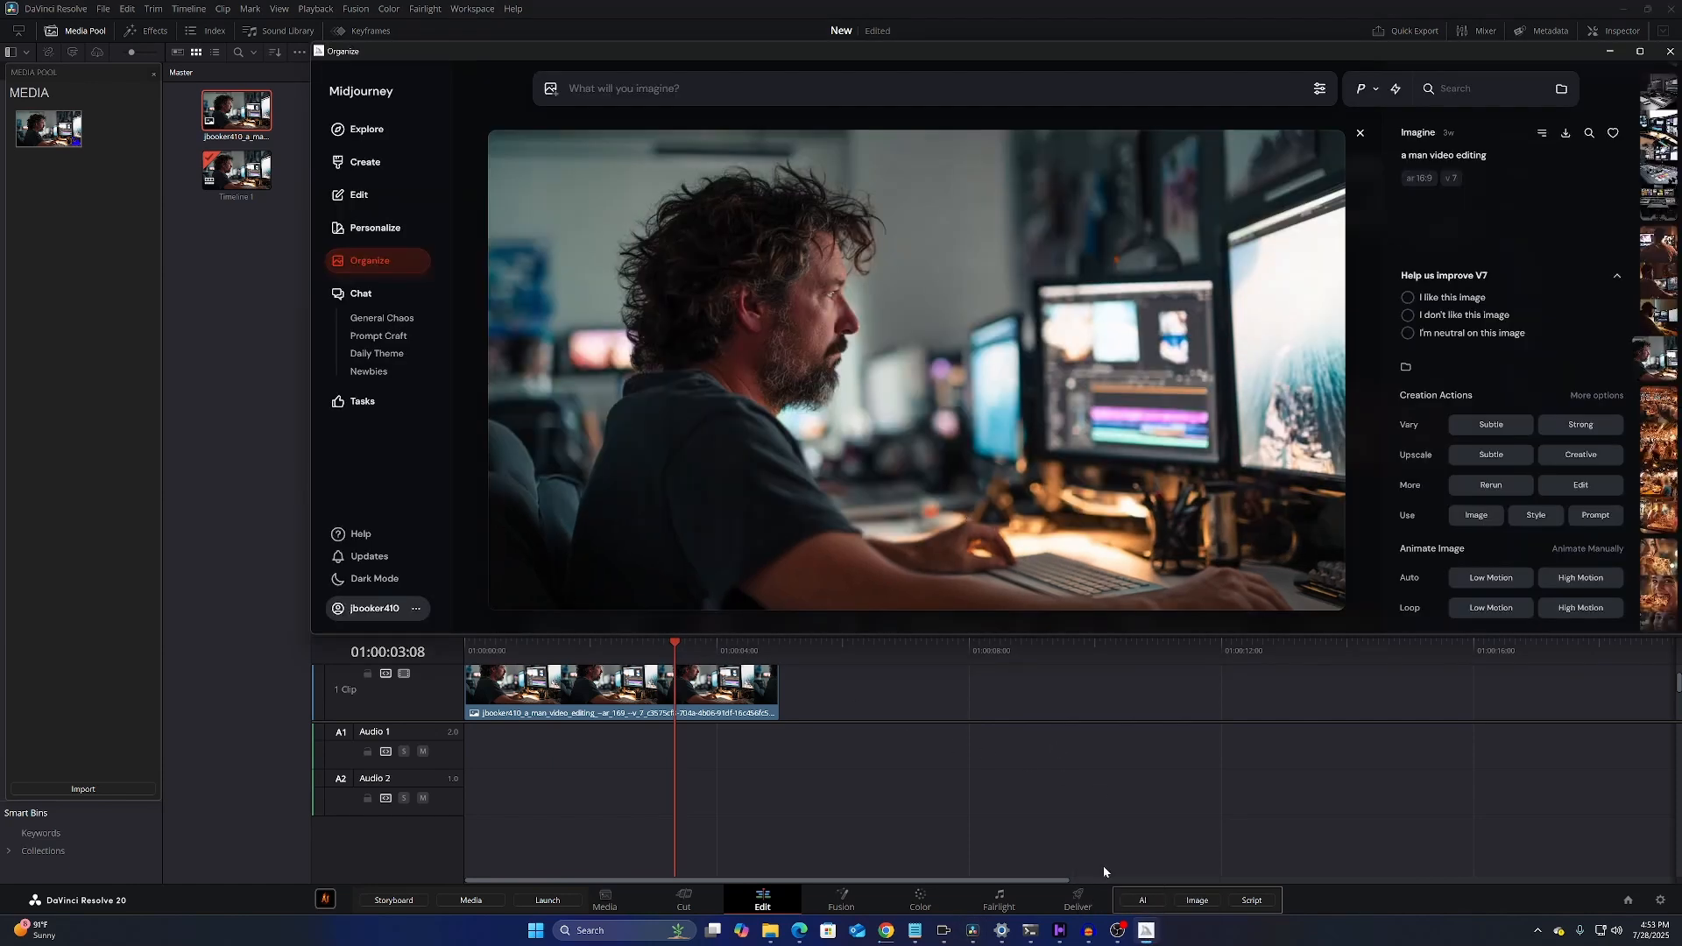
pyautogui.click(1145, 932)
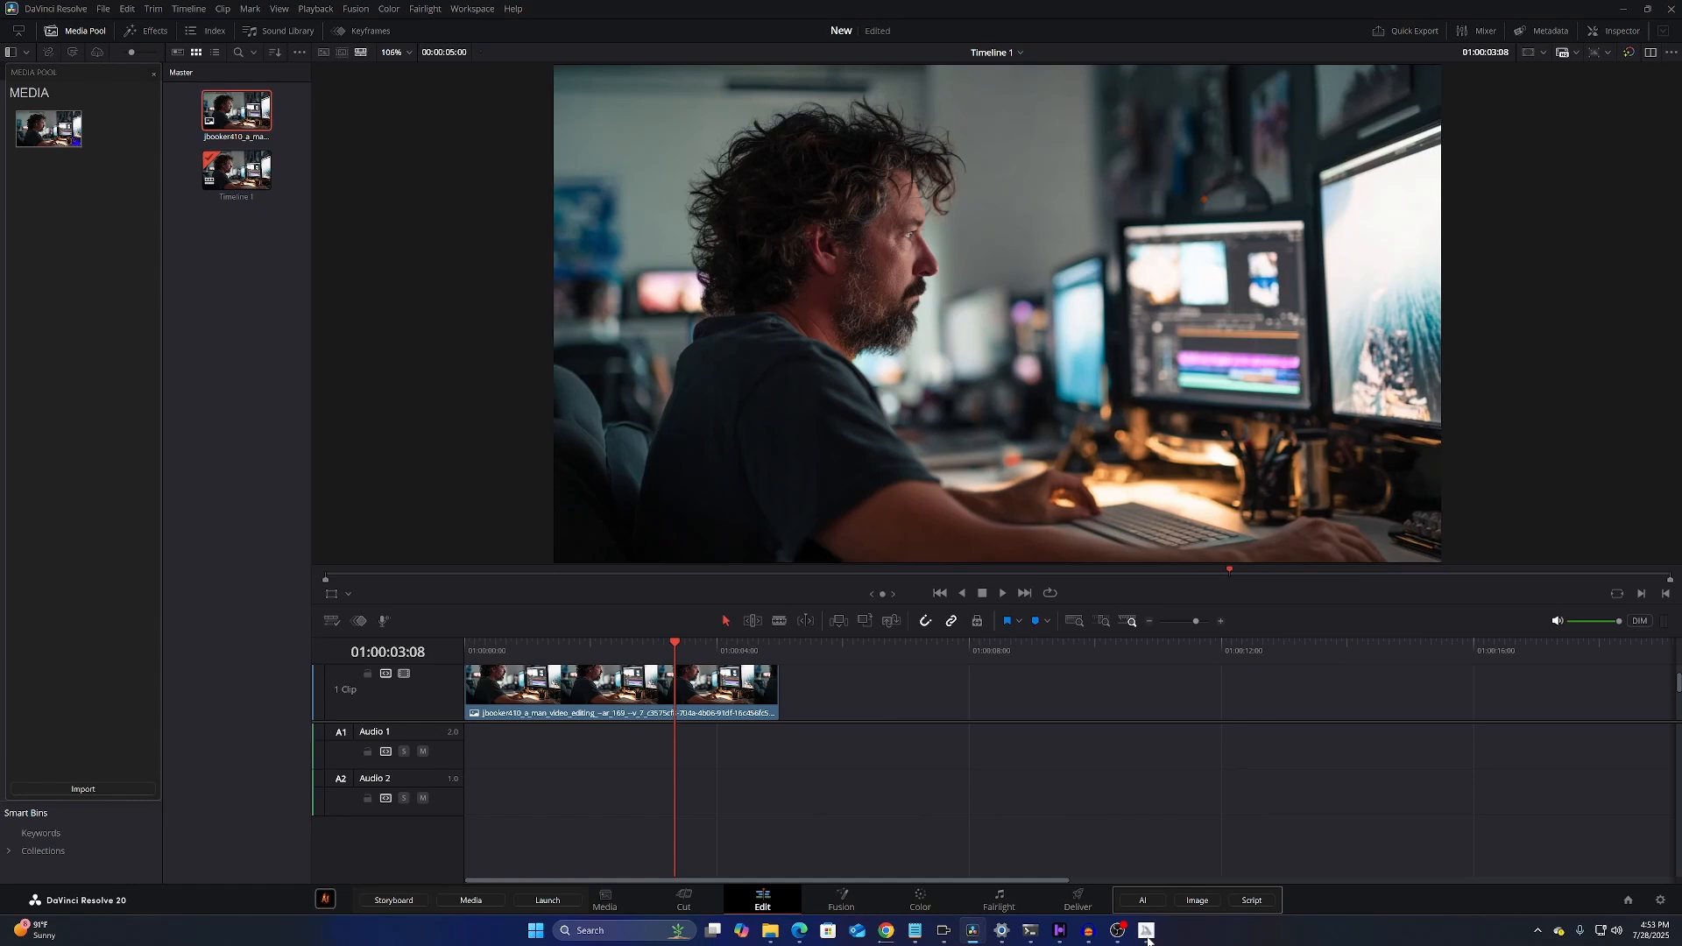
pyautogui.click(1146, 932)
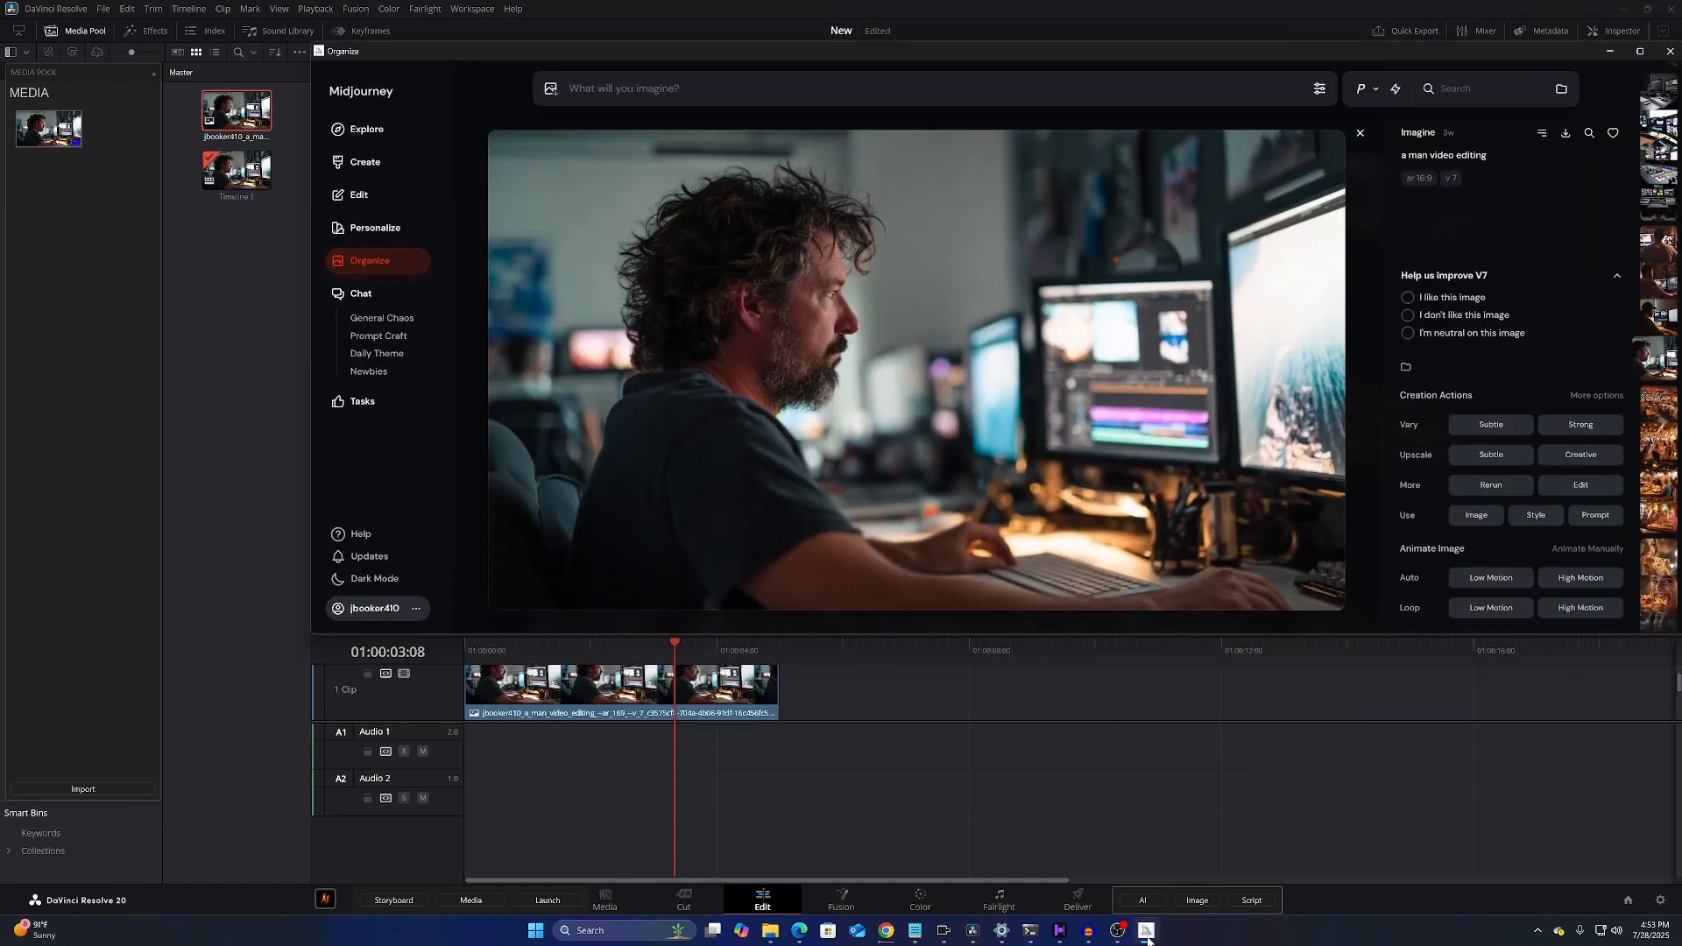
pyautogui.click(1146, 934)
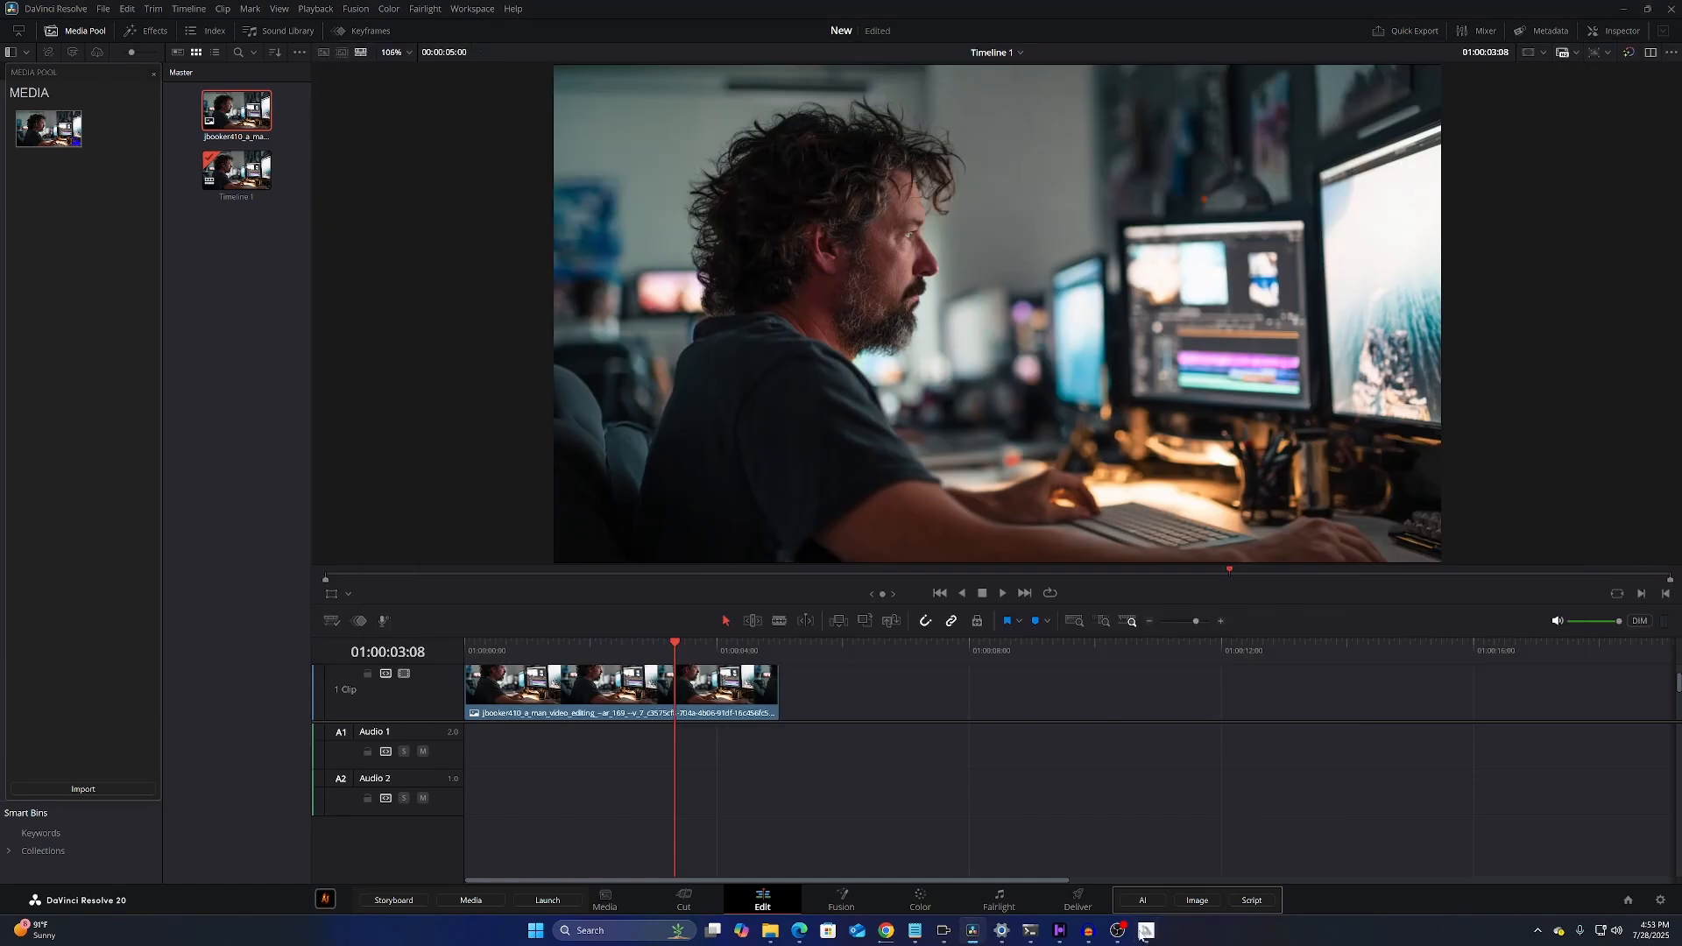
# Remove the image clip from the timeline
pyautogui.click(712, 692)
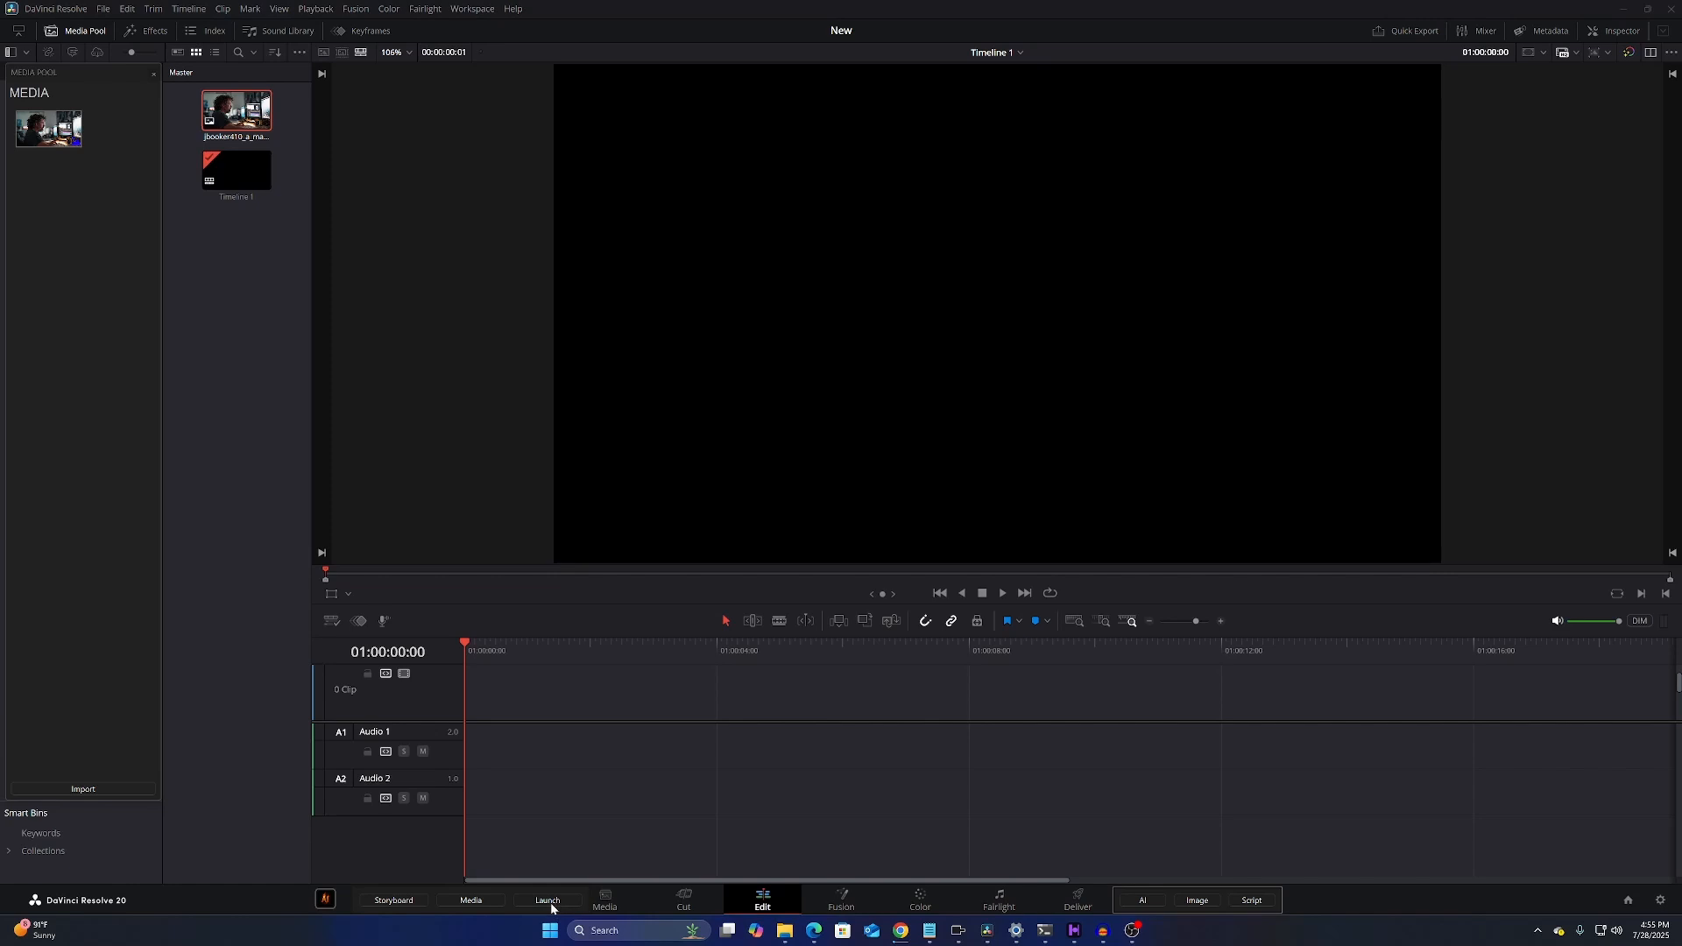
# View the installer files in the Install folder of the Launch shortcuts, and minimize the folder window
pyautogui.click(549, 900)
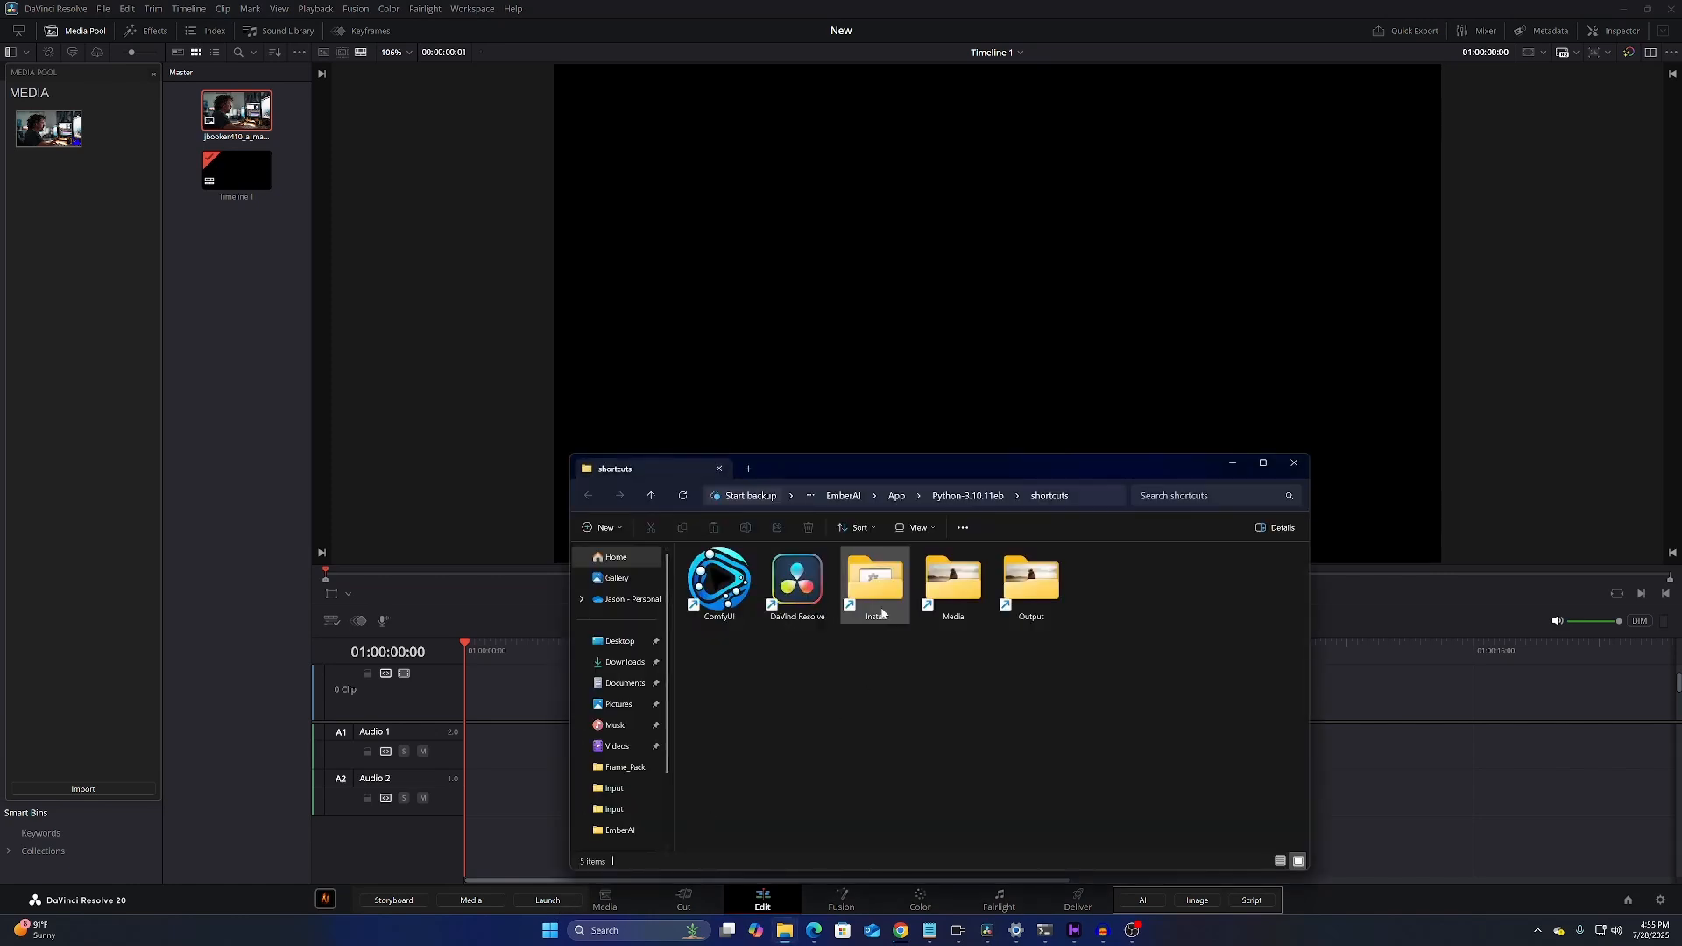
pyautogui.doubleClick(880, 604)
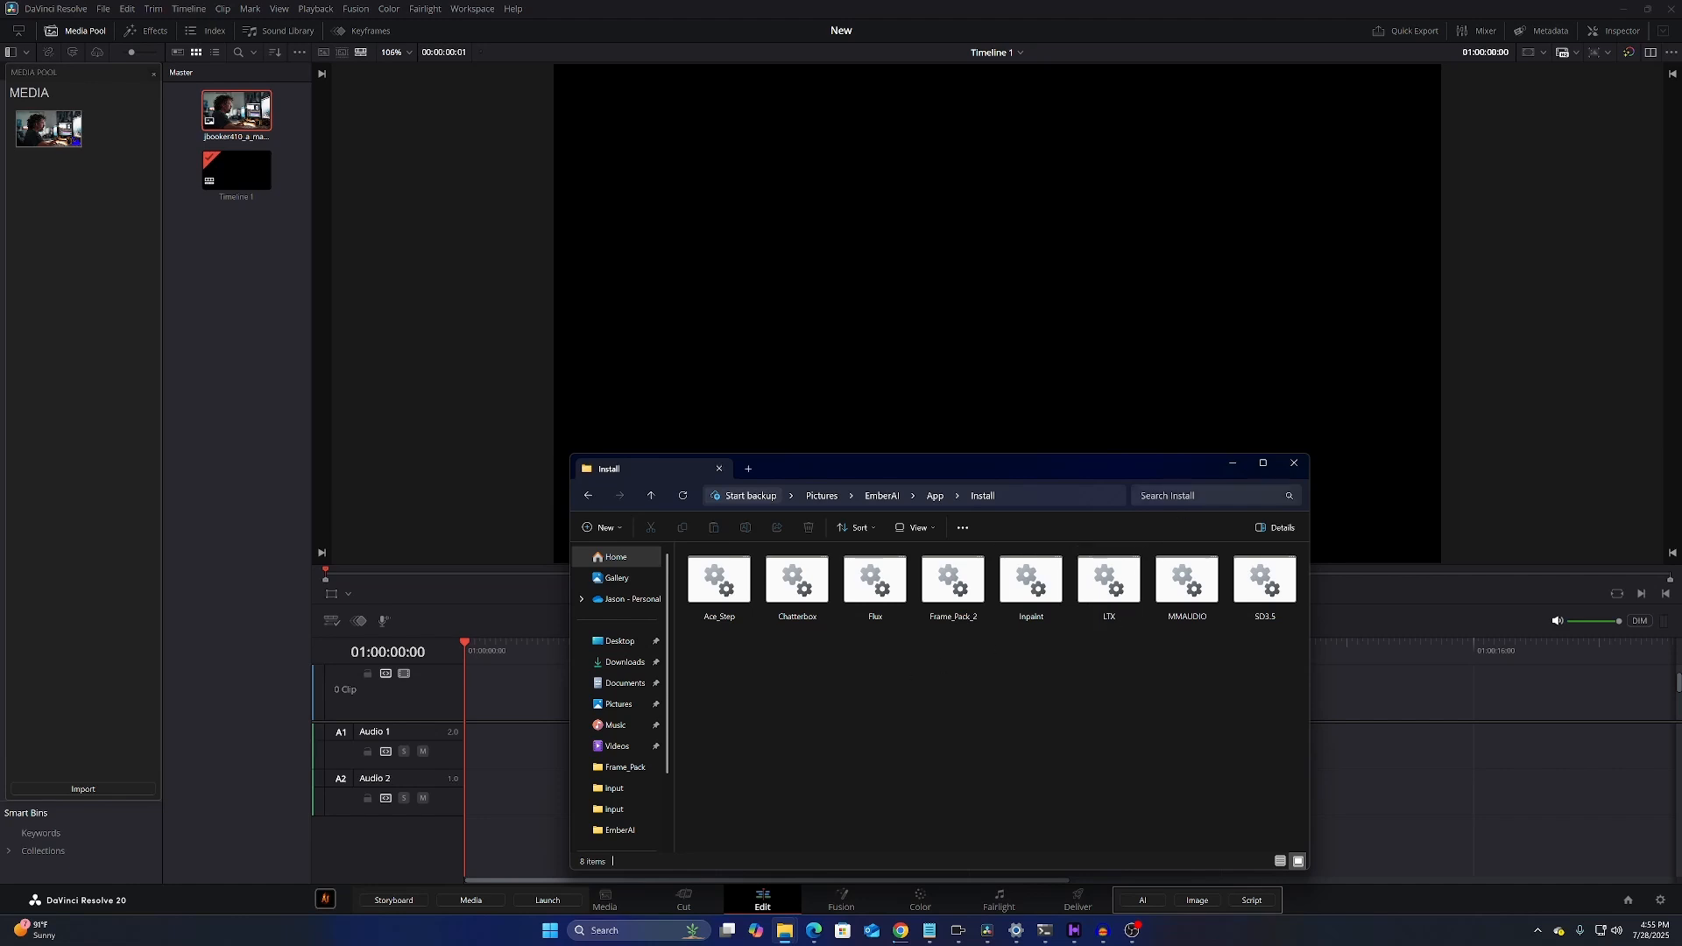
pyautogui.click(1227, 464)
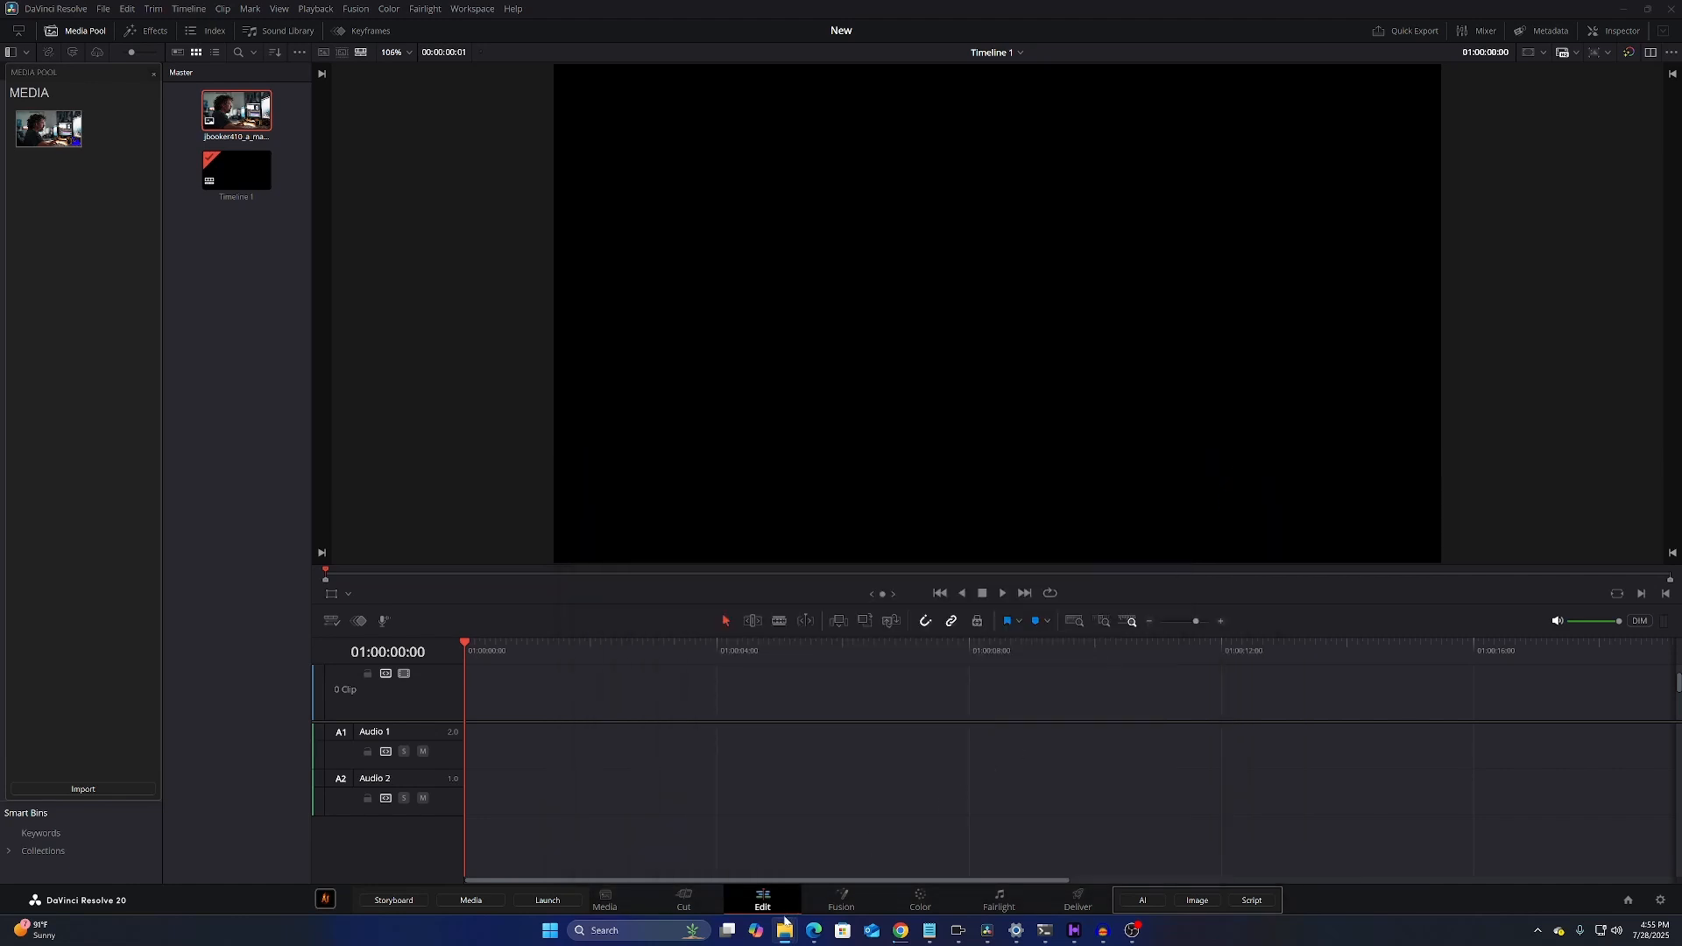
# Switch to the Wan 2.1 window in Pinokio and review the list of Wan2.1 models in WanGP
pyautogui.click(958, 930)
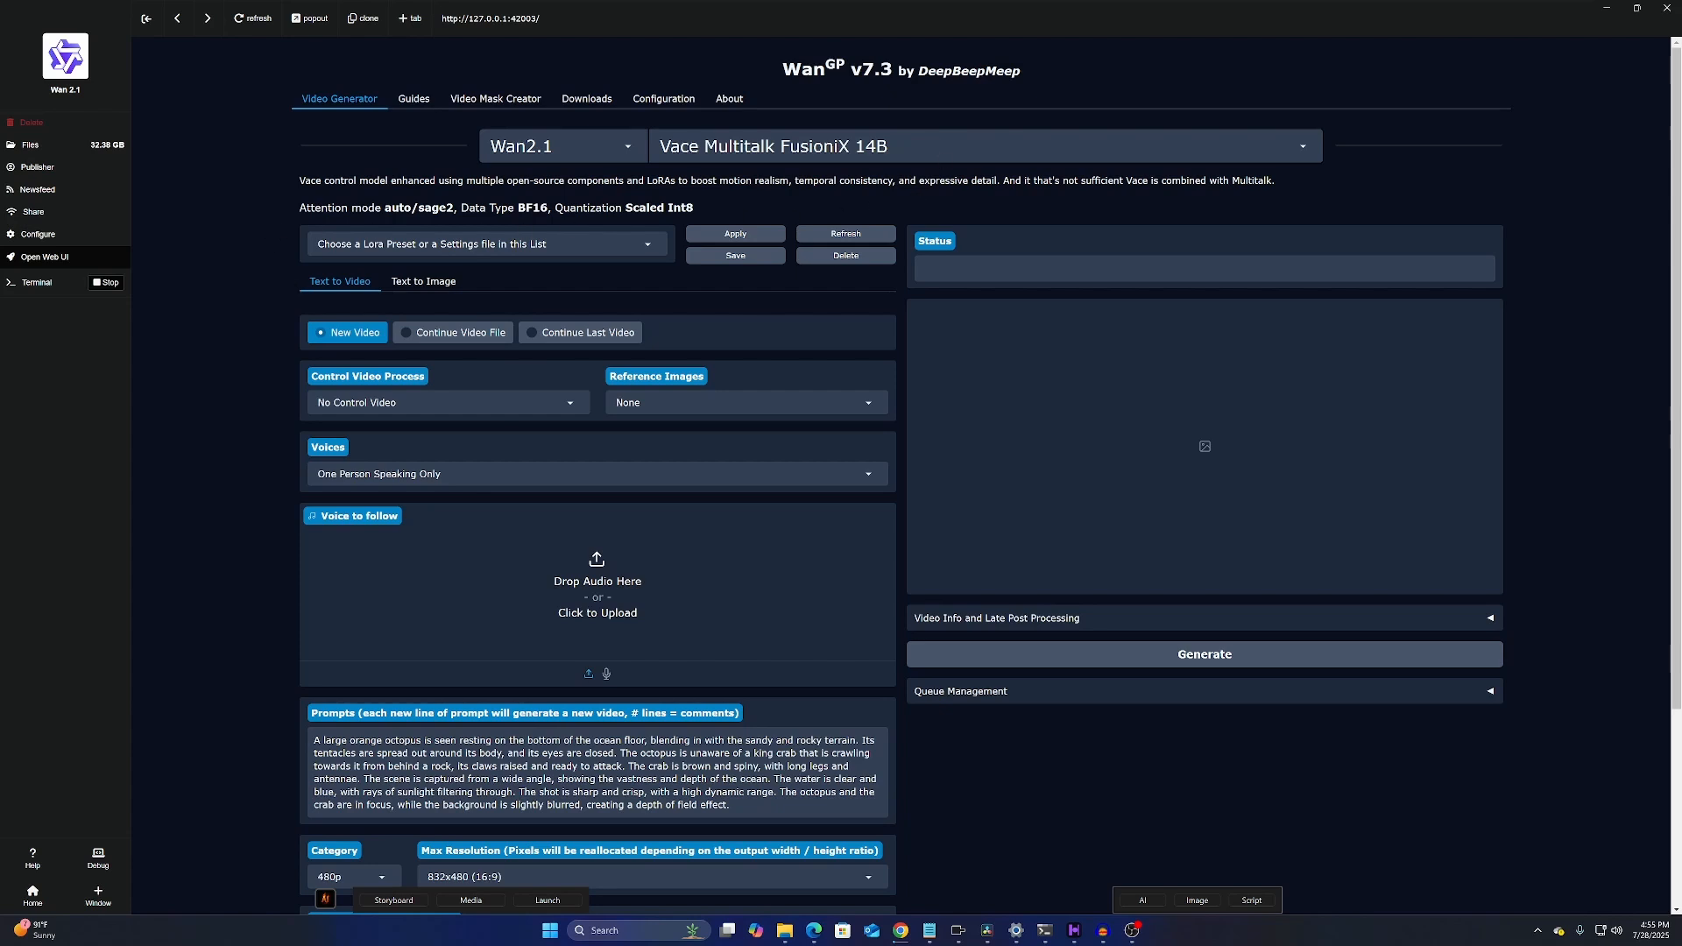
pyautogui.click(1226, 146)
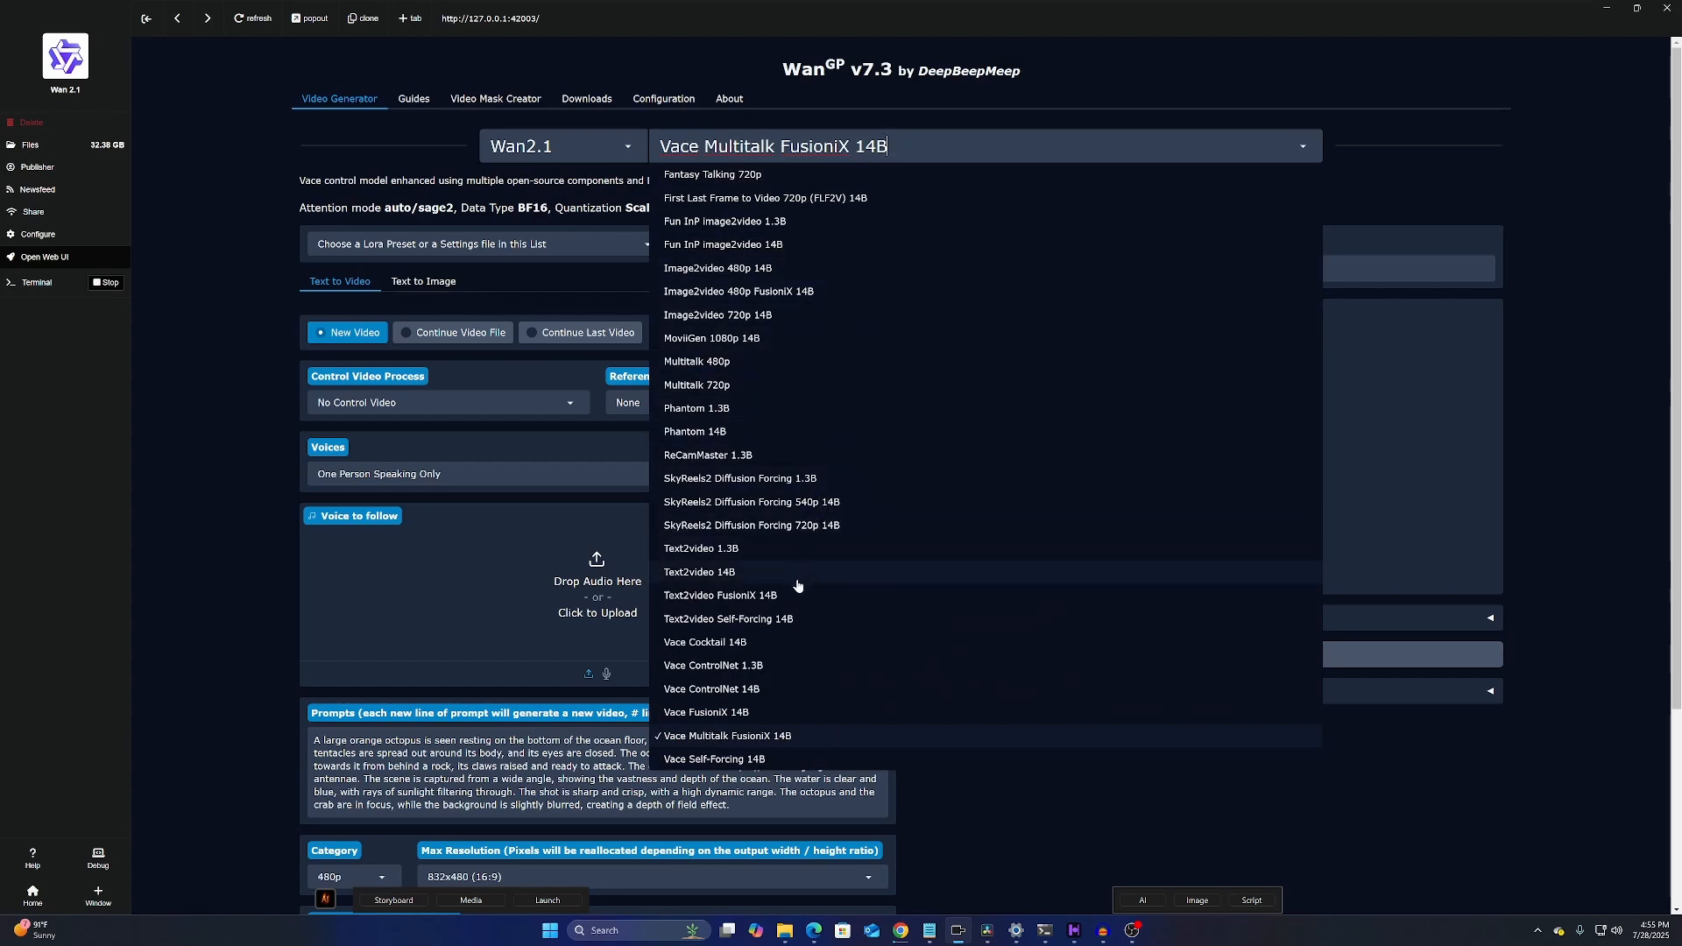
pyautogui.scroll(-2, 780, 652)
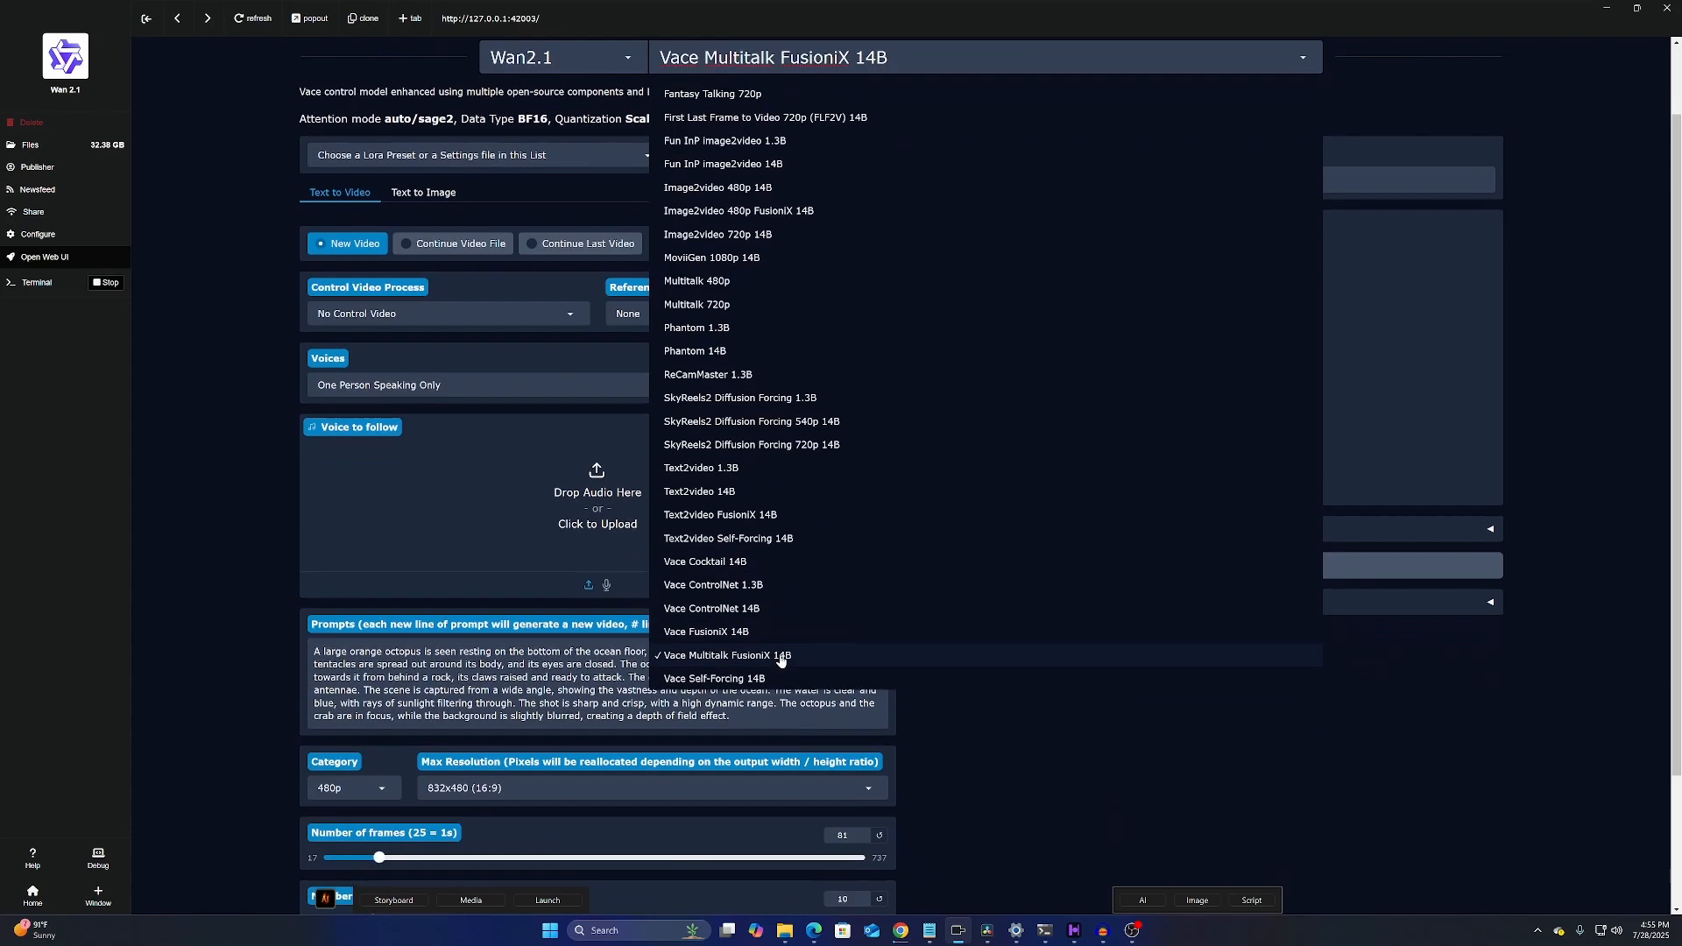
pyautogui.scroll(2, 777, 648)
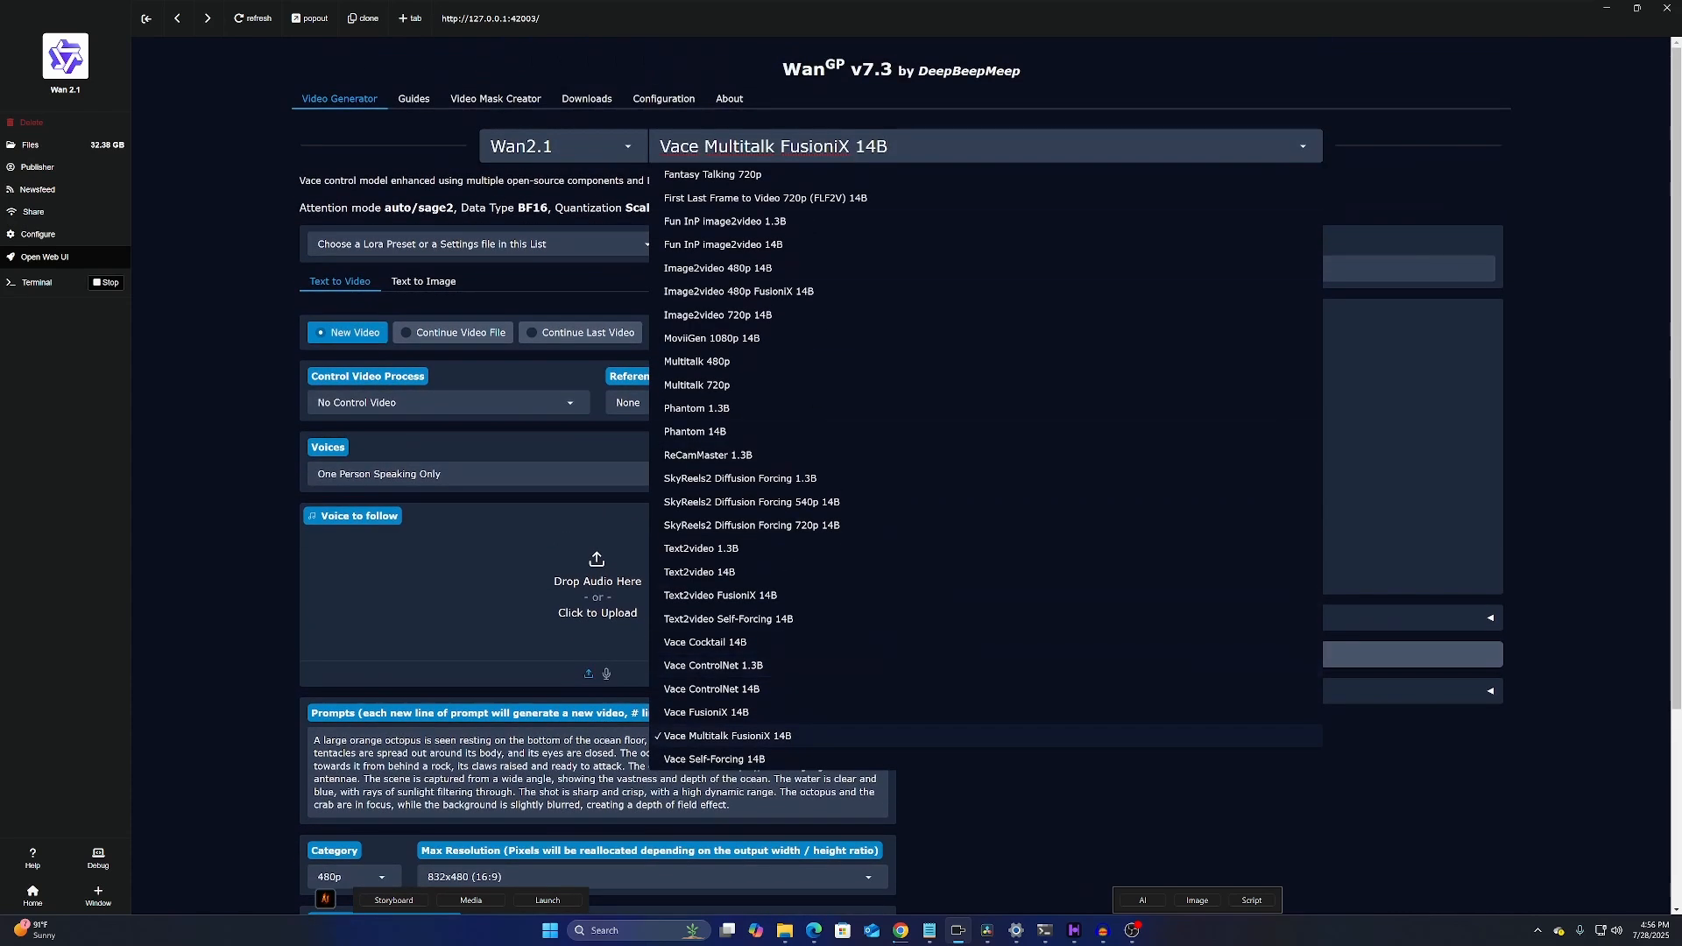
# Set the WanGP model family to LTX Video and to Hunyuan Video in turn, reviewing the models available in each
pyautogui.click(552, 145)
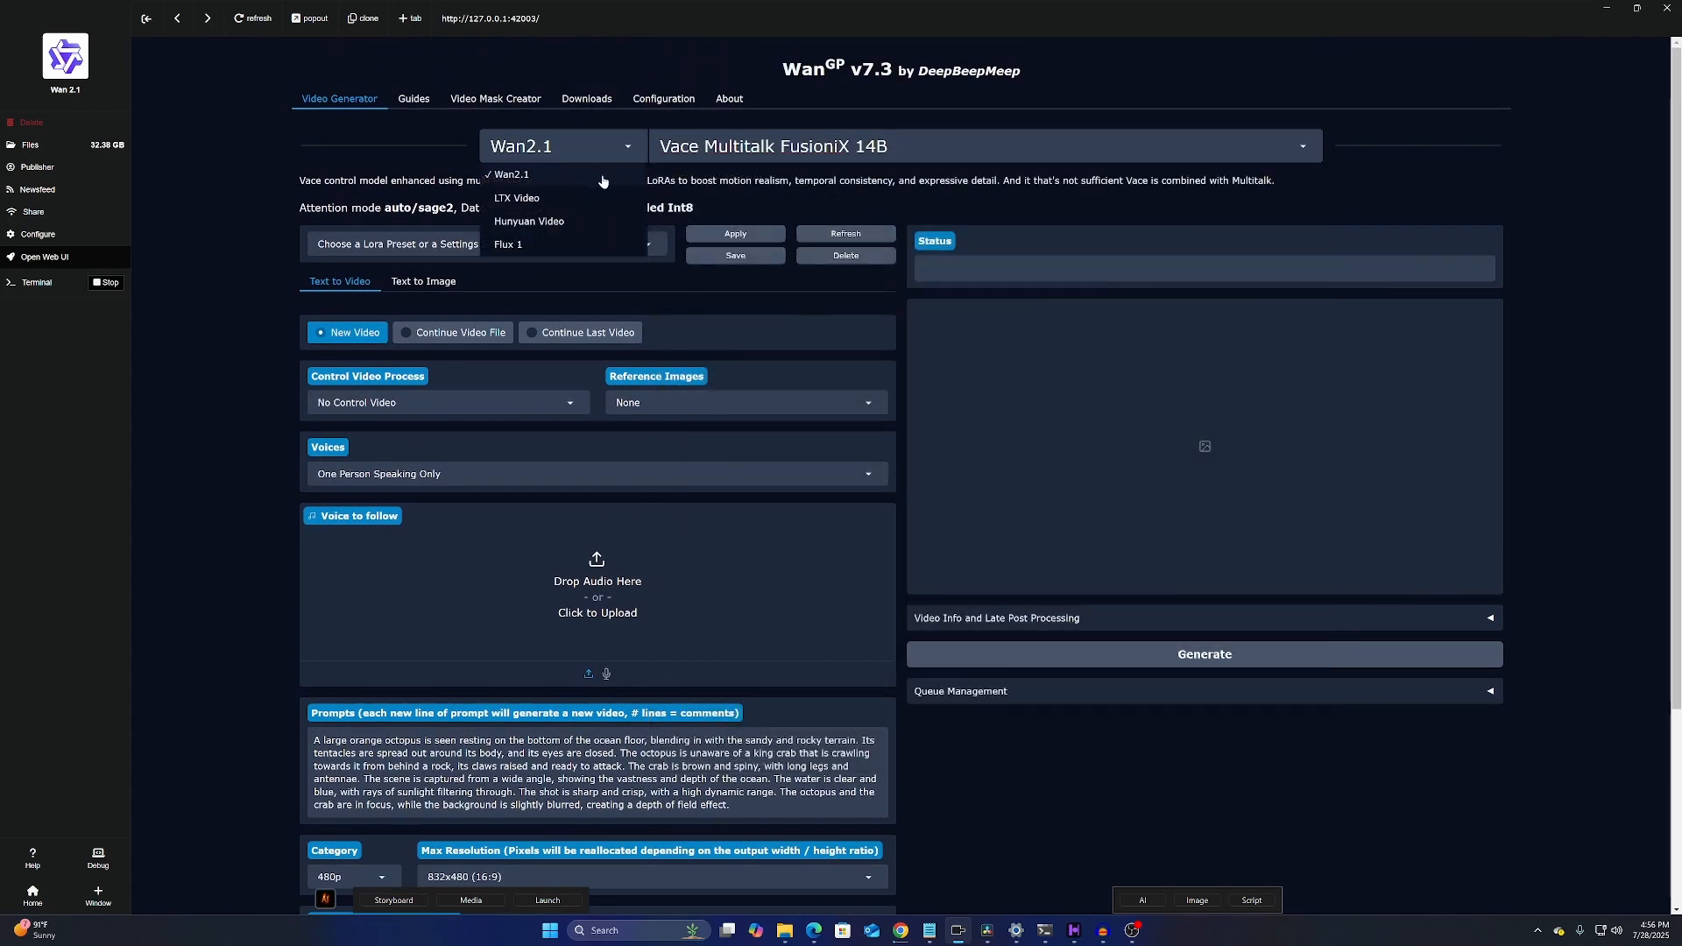
pyautogui.click(578, 198)
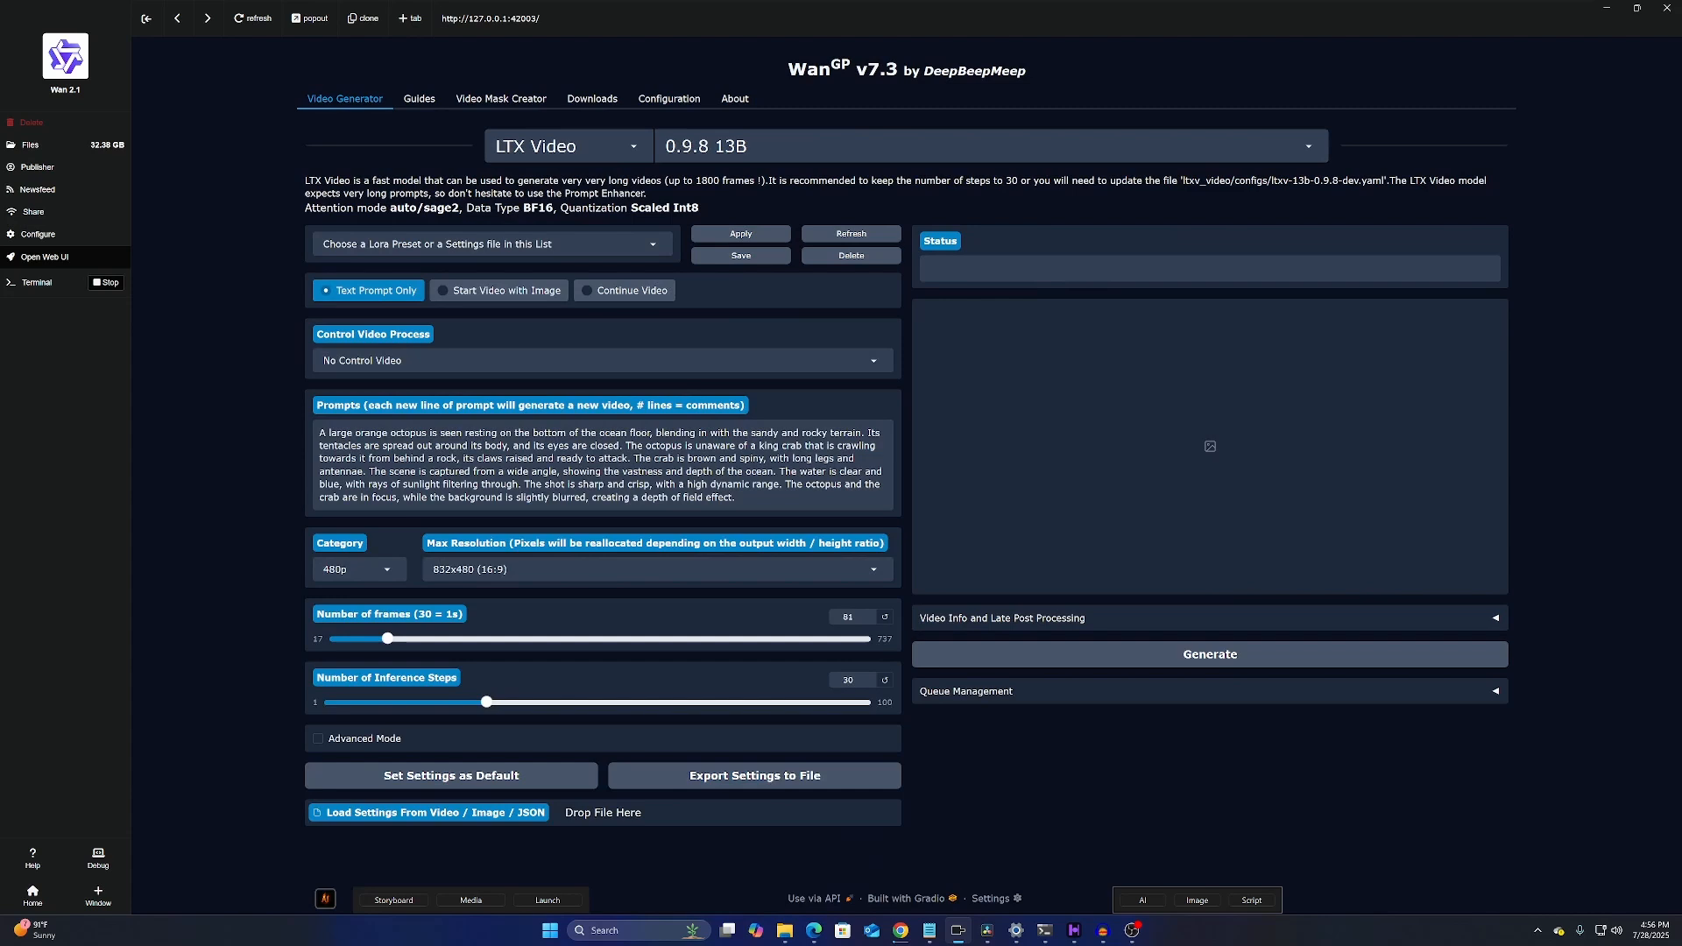
pyautogui.click(1070, 146)
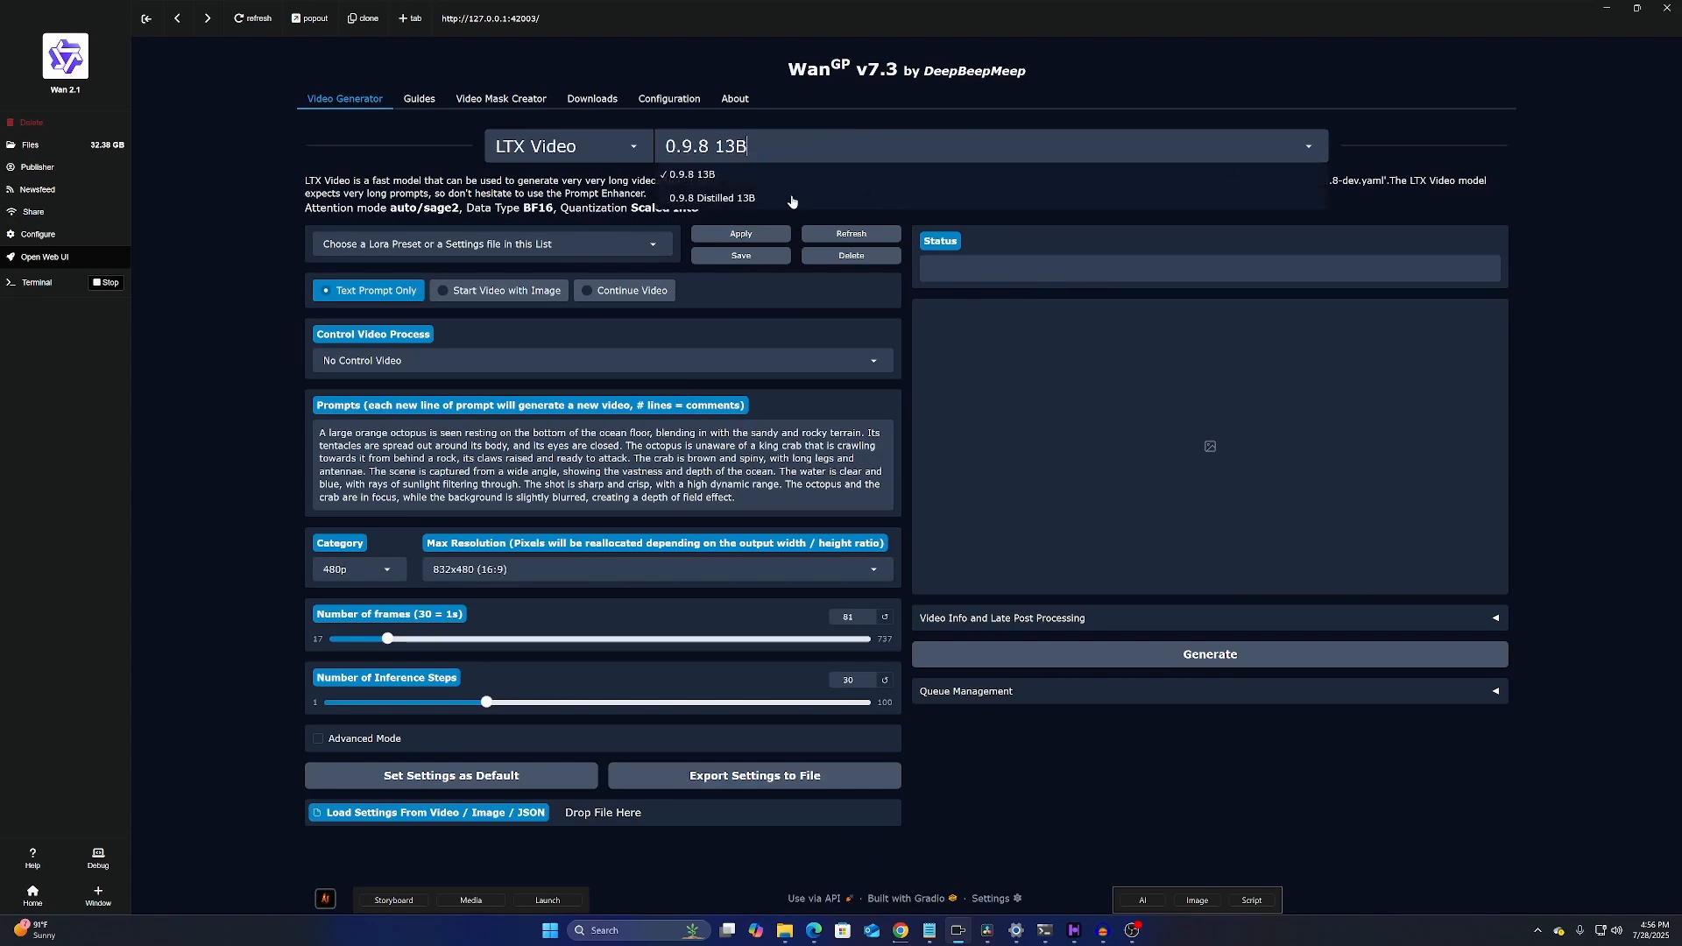
pyautogui.click(575, 146)
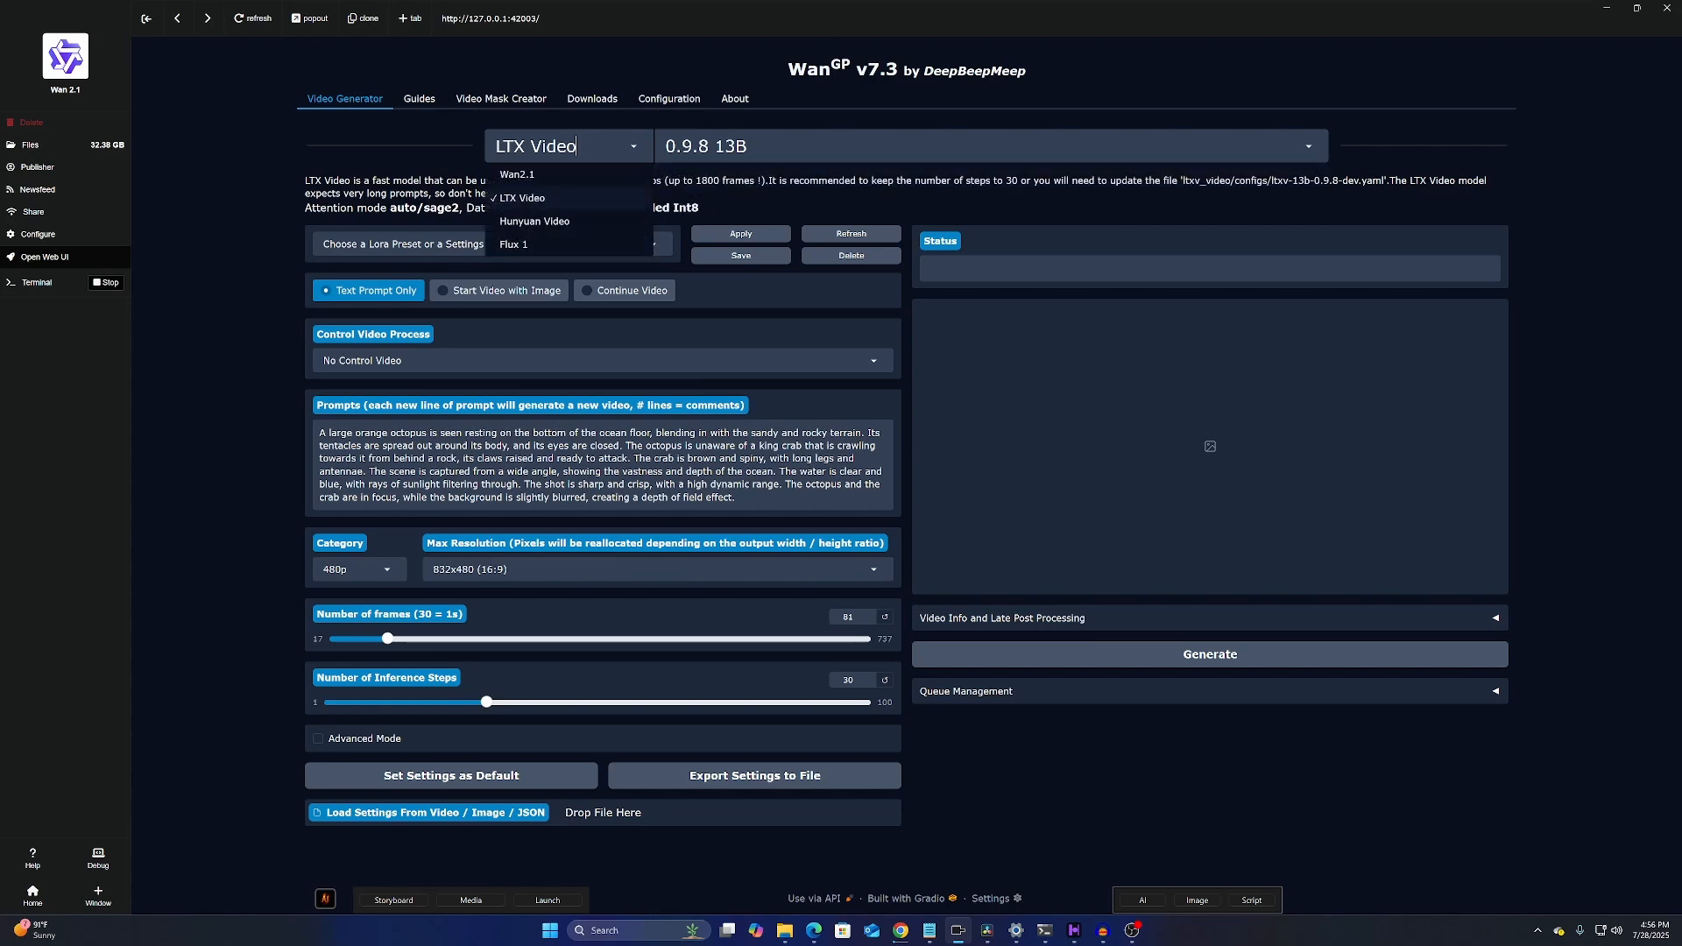
pyautogui.click(578, 225)
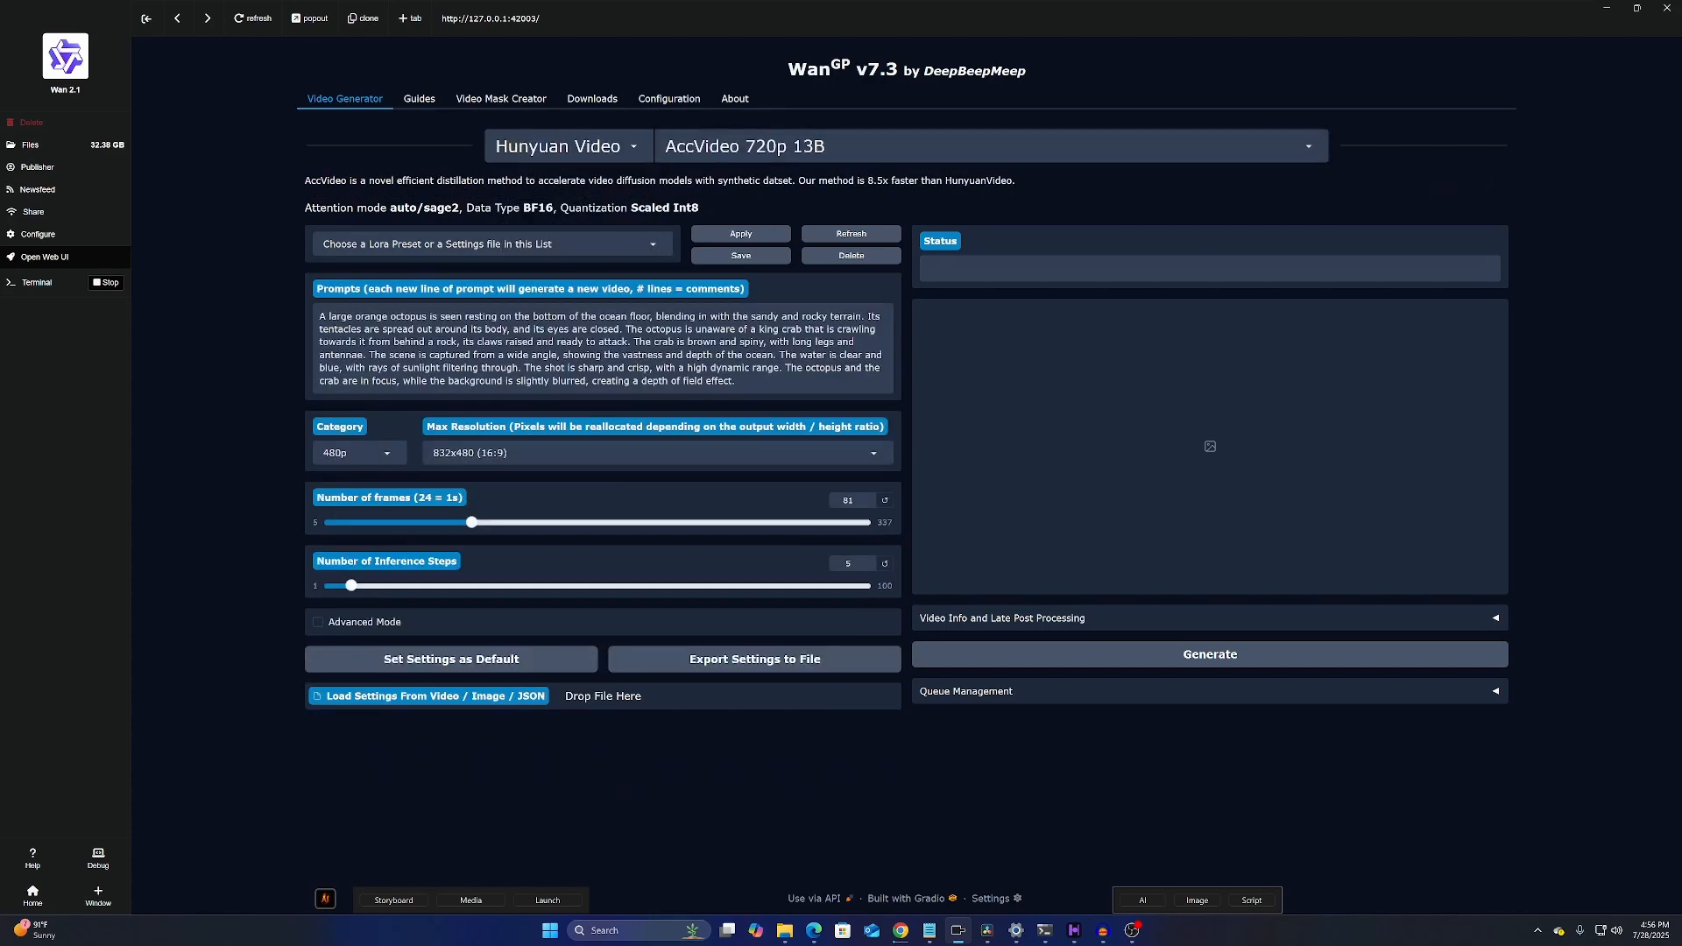
pyautogui.click(1138, 147)
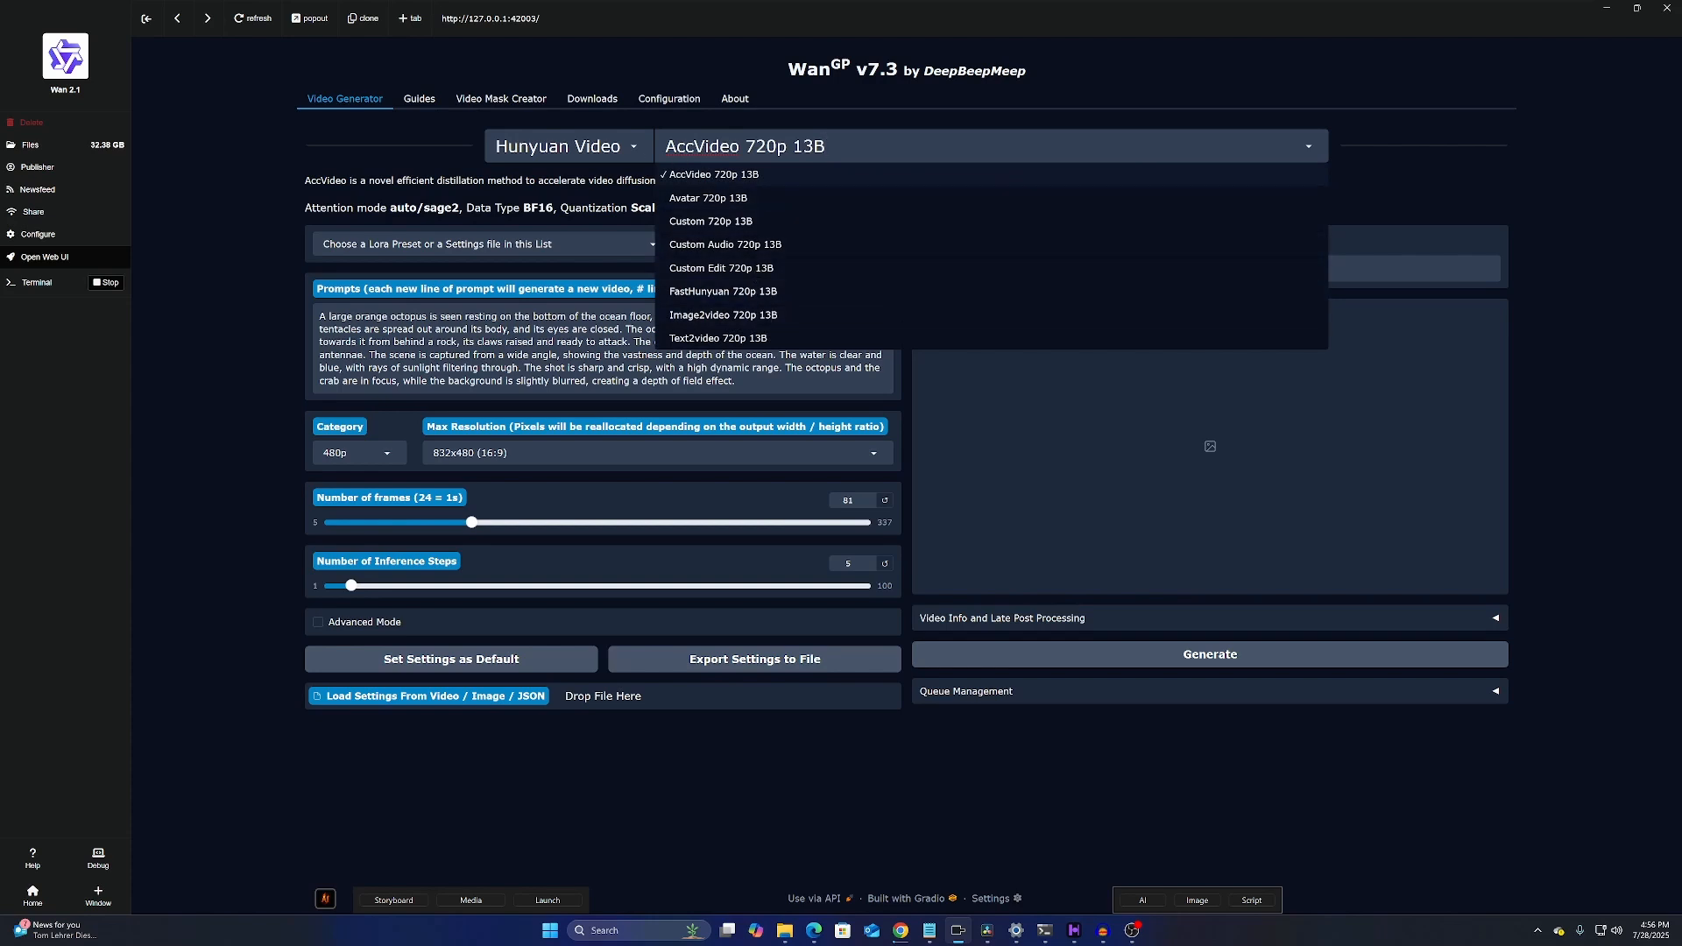
# Set the model family to Flux 1 and review its available models and the list of model families
pyautogui.click(578, 146)
pyautogui.click(575, 244)
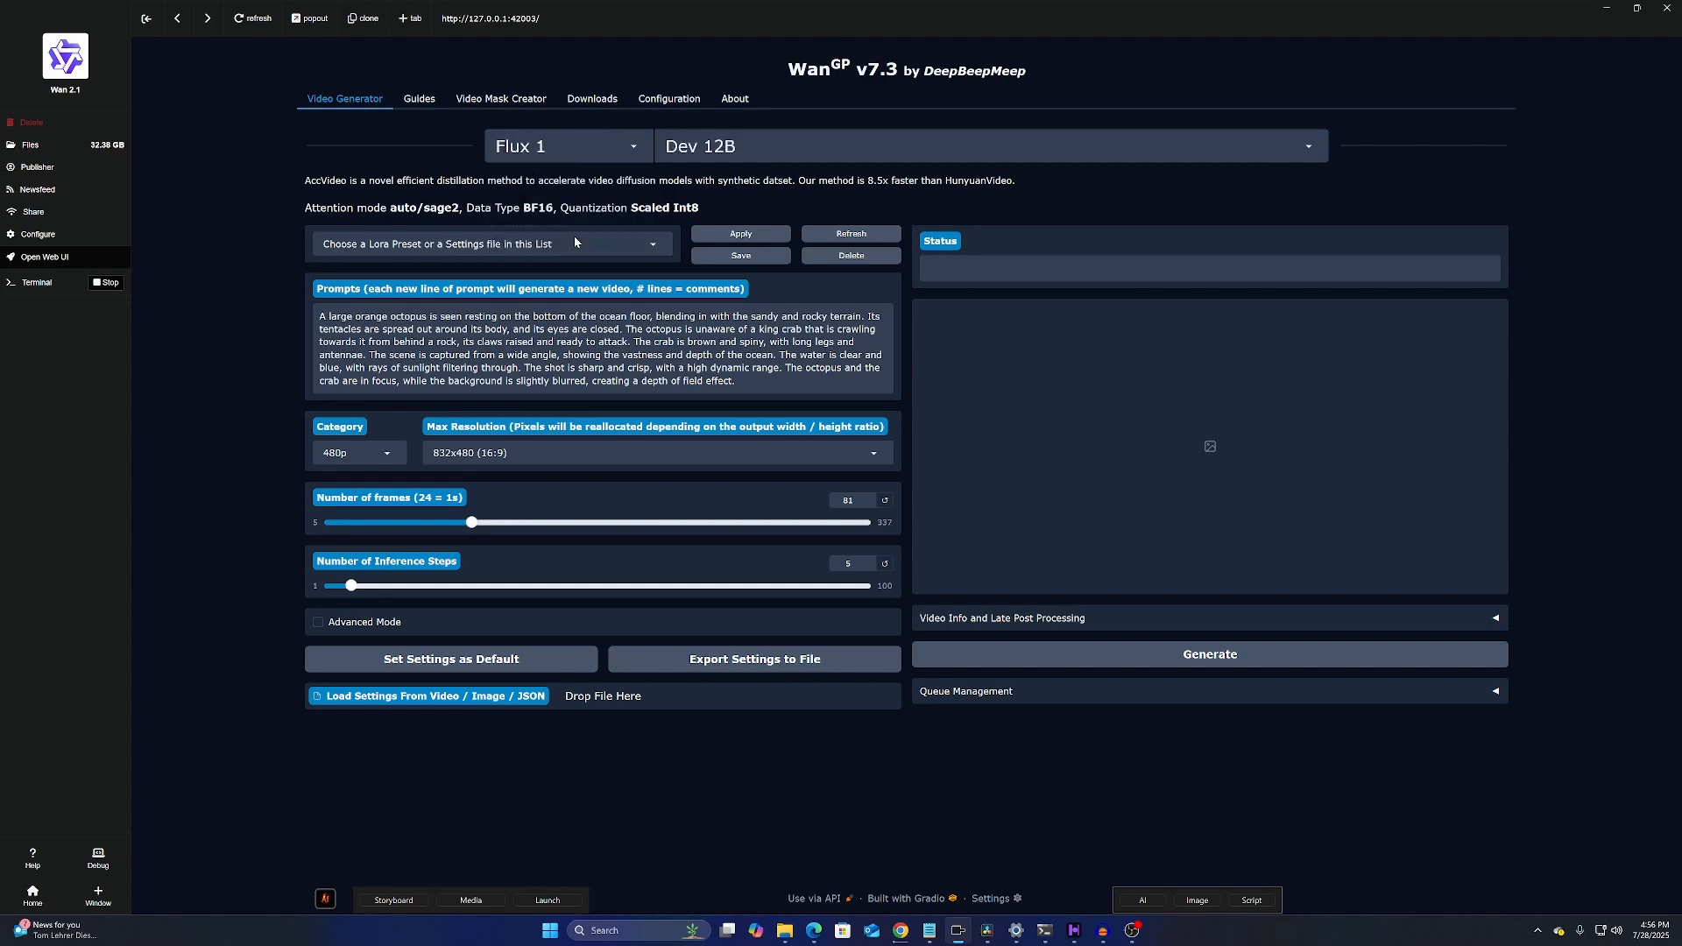
pyautogui.click(742, 154)
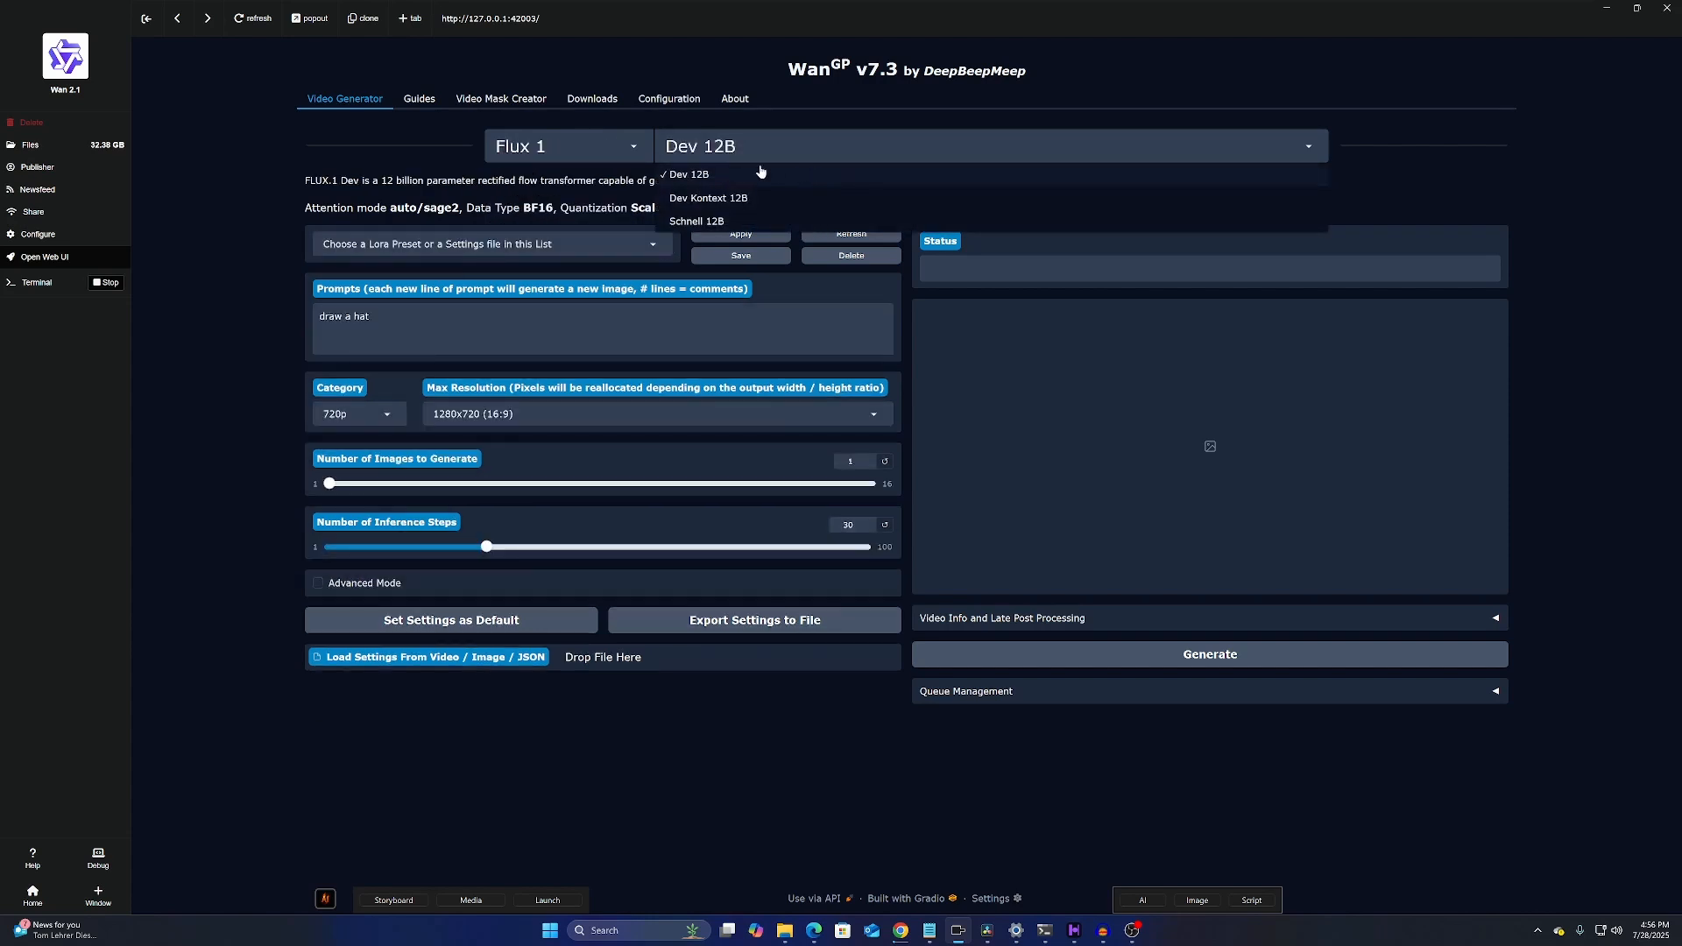
pyautogui.click(545, 146)
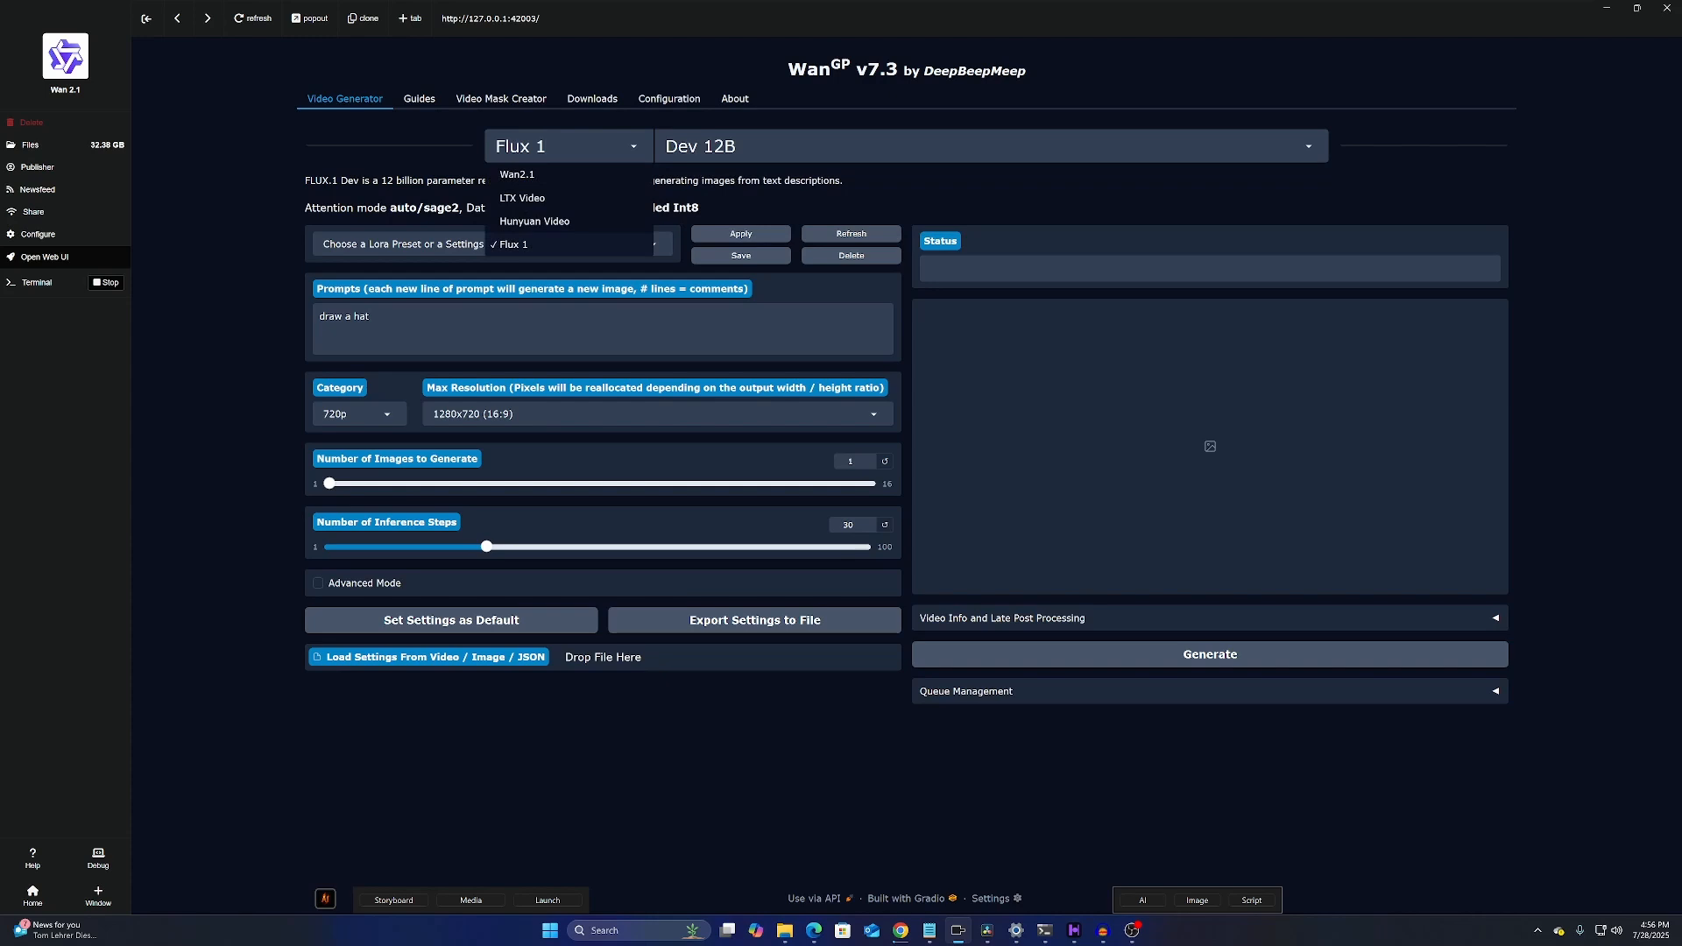
pyautogui.click(700, 146)
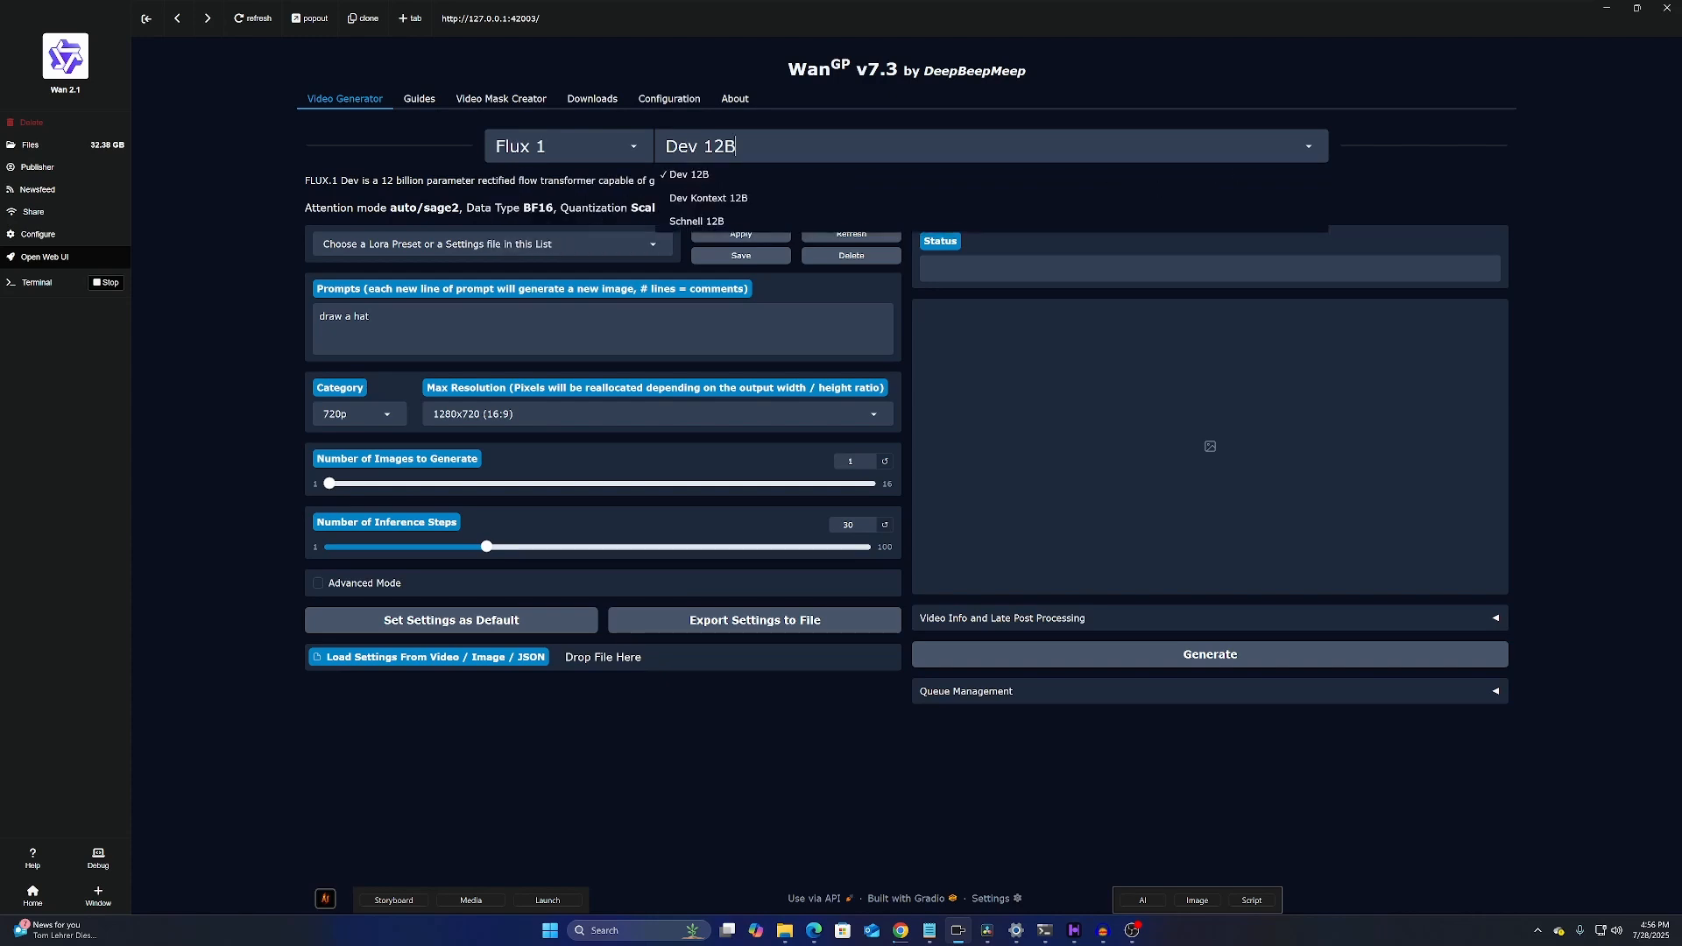
# Examine the Models guide in WanGP, from the Wan 2.1 Text2Video models down to the Hunyuan Video models
pyautogui.click(427, 99)
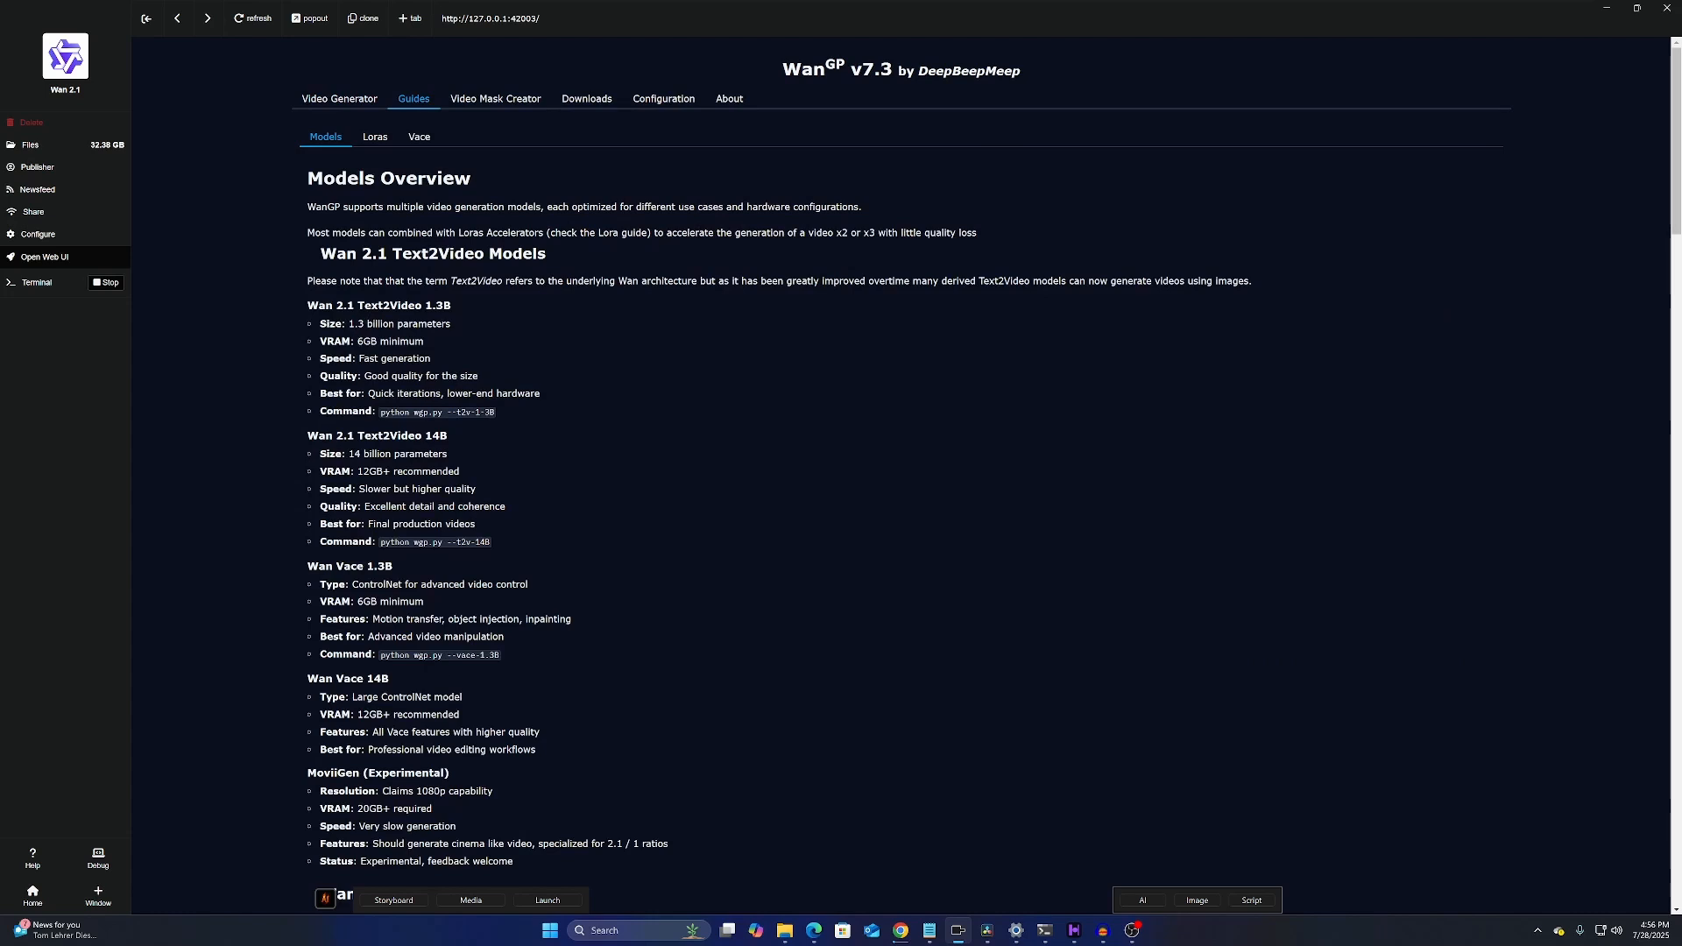
pyautogui.scroll(-2, 986, 479)
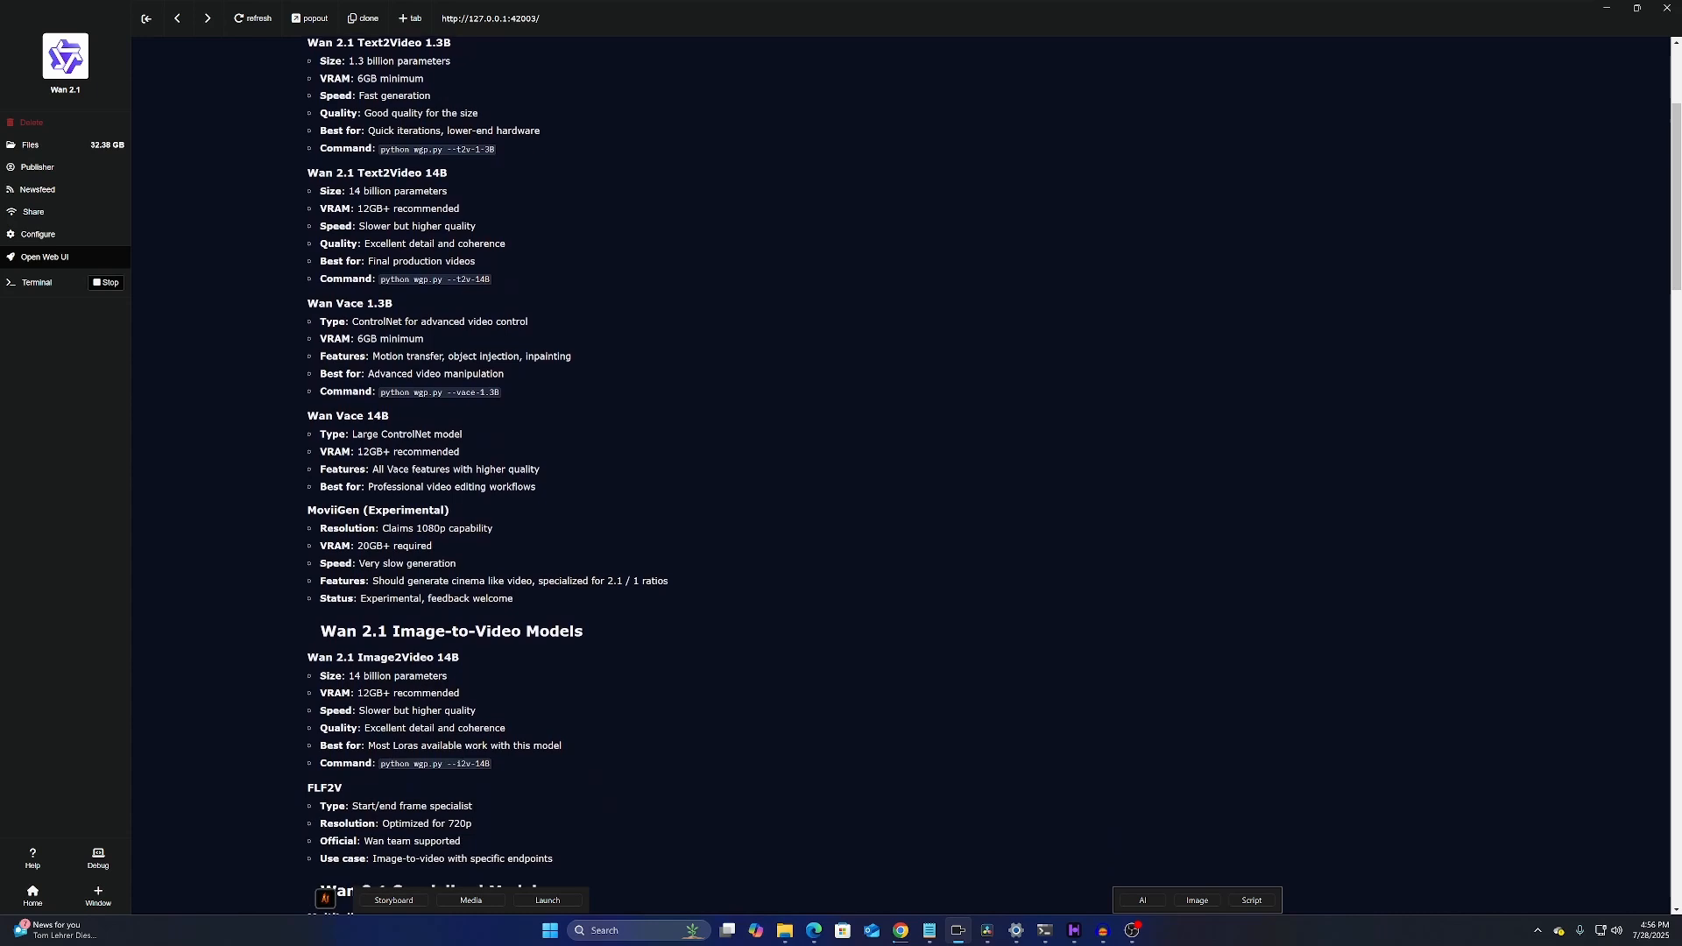
pyautogui.scroll(-2, 407, 353)
pyautogui.scroll(-1, 399, 420)
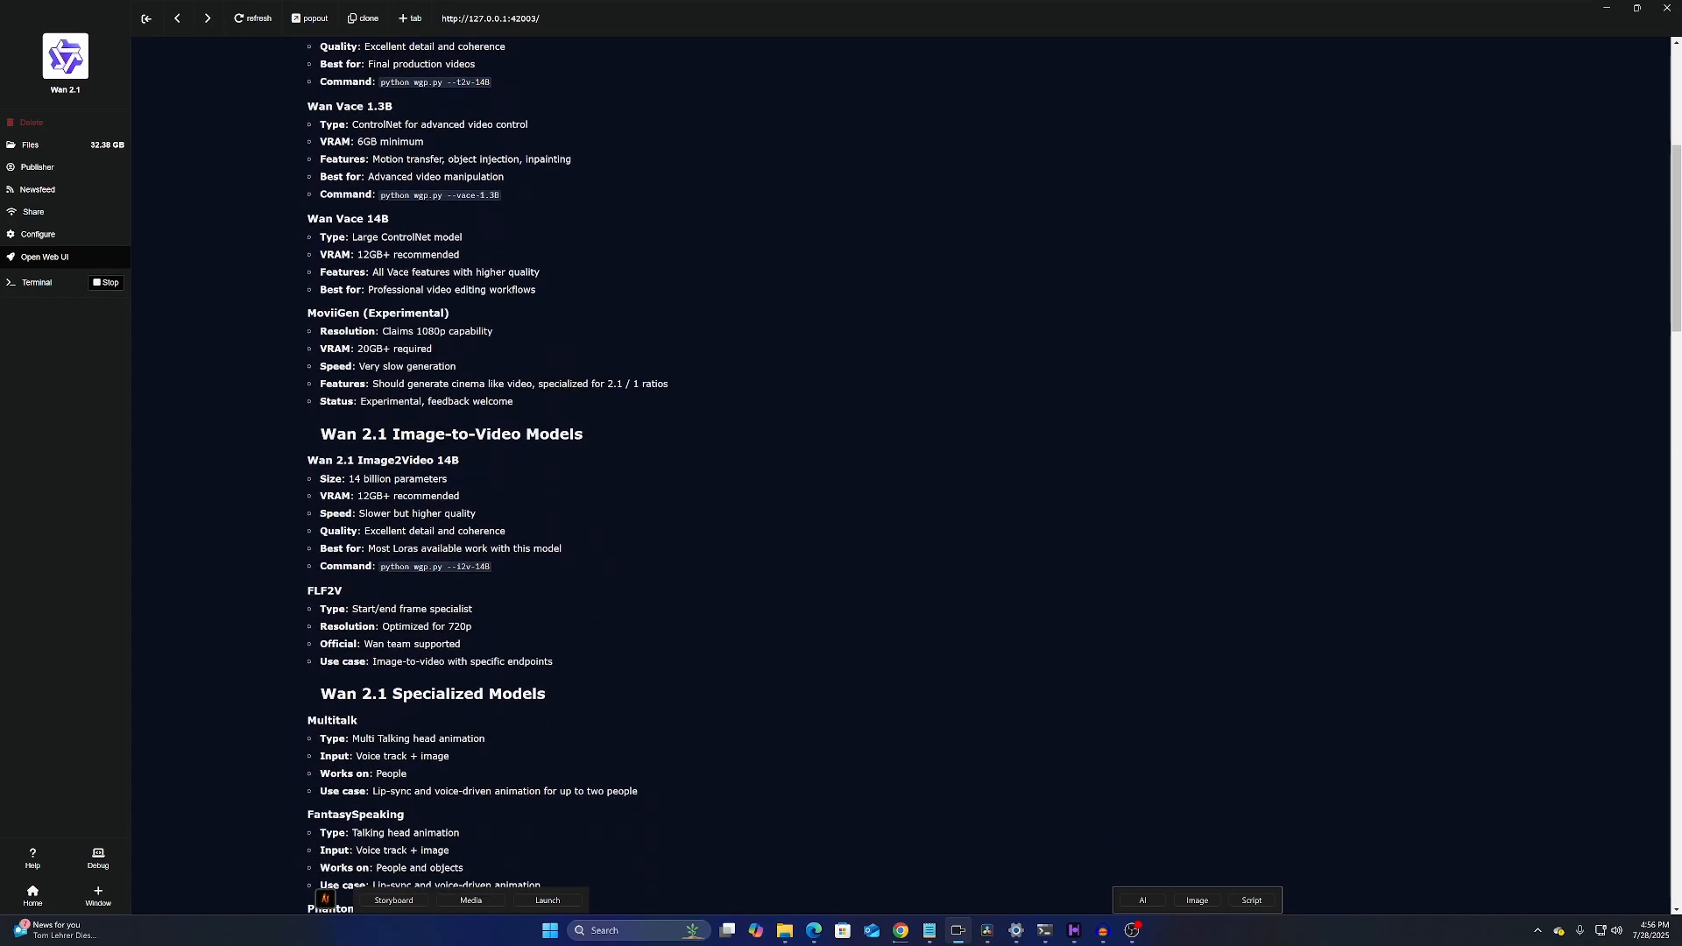
pyautogui.scroll(-3, 490, 473)
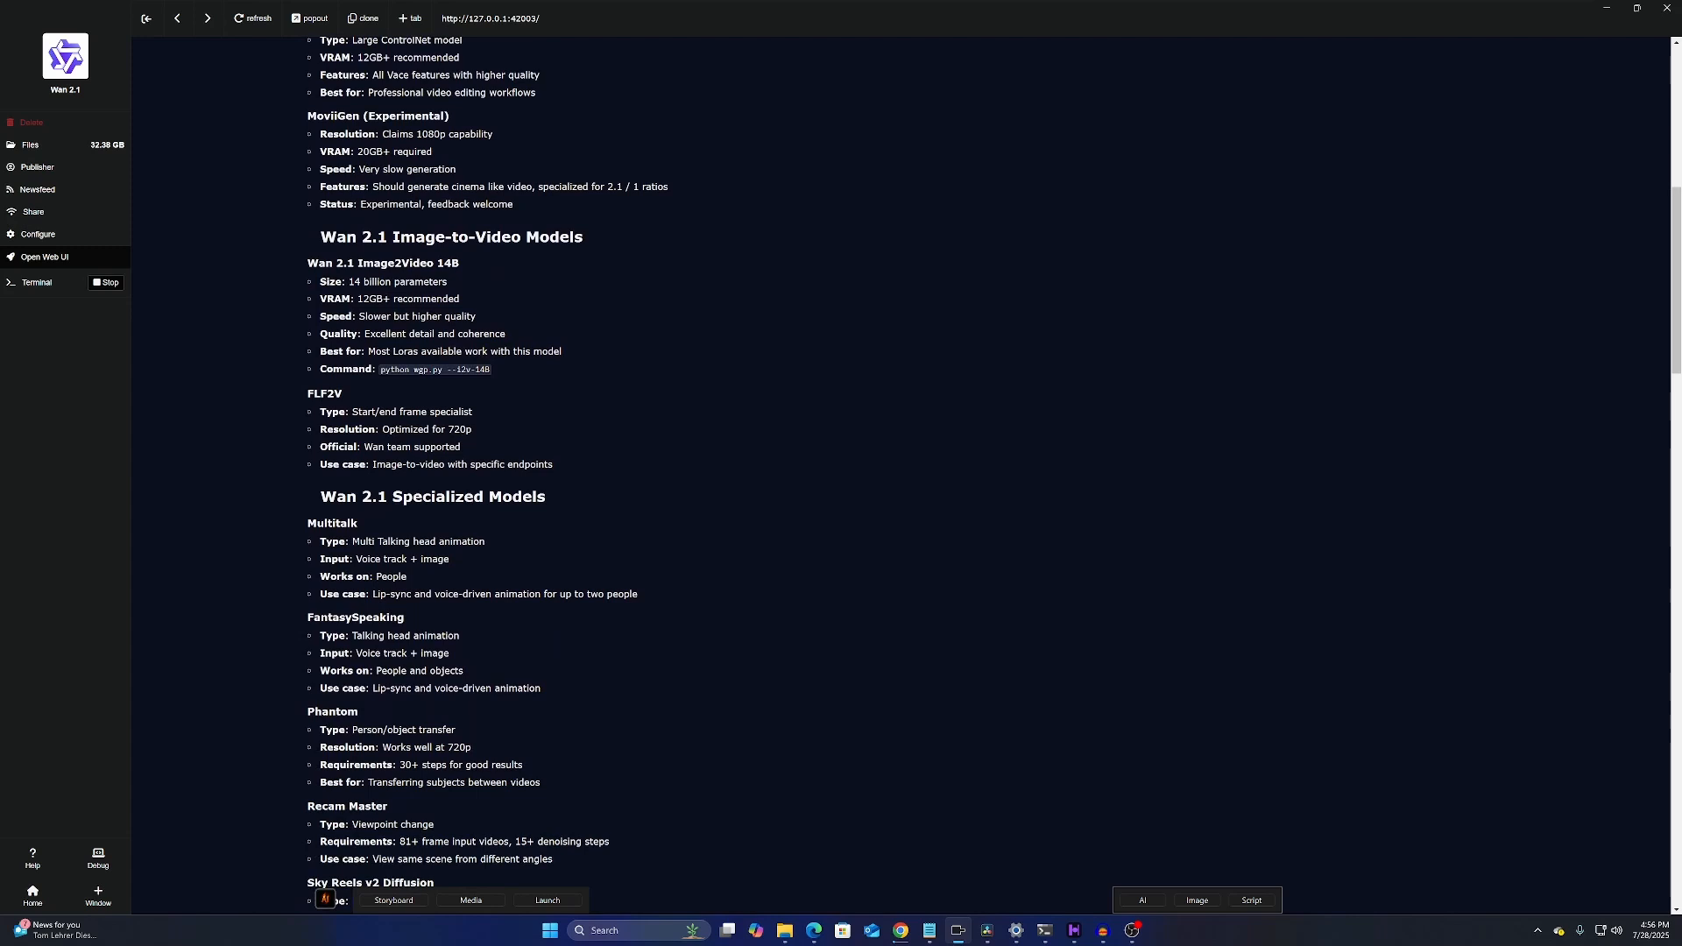
pyautogui.scroll(-4, 841, 473)
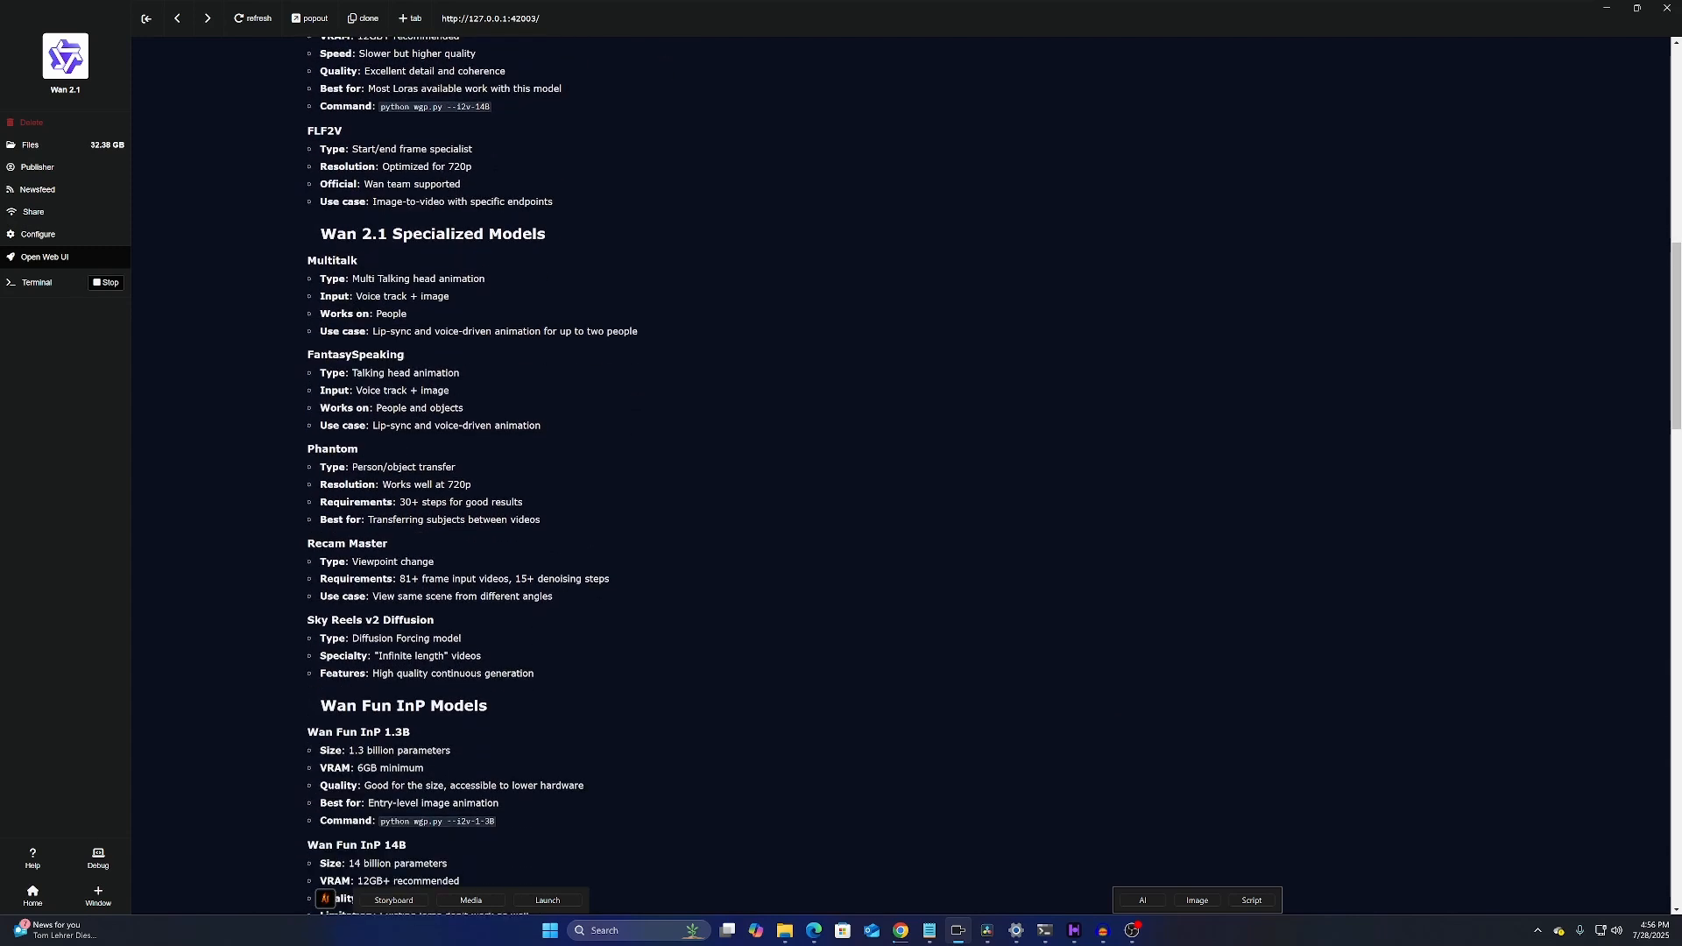
pyautogui.scroll(-2, 841, 473)
pyautogui.scroll(-3, 841, 473)
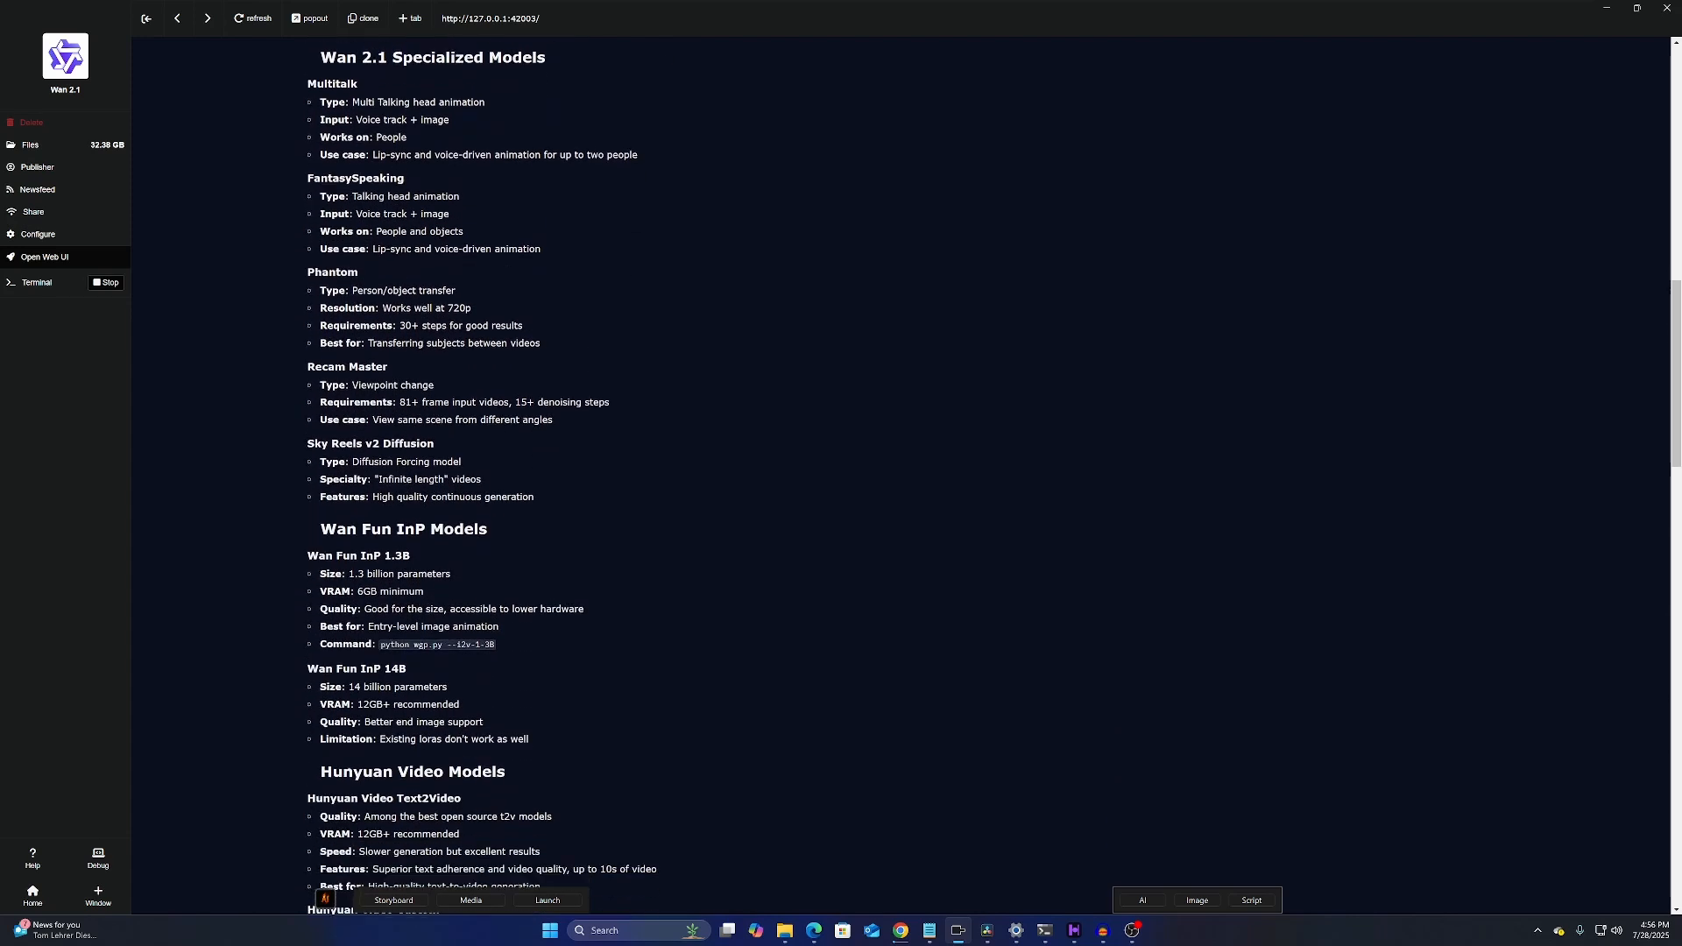
pyautogui.scroll(-1, 841, 472)
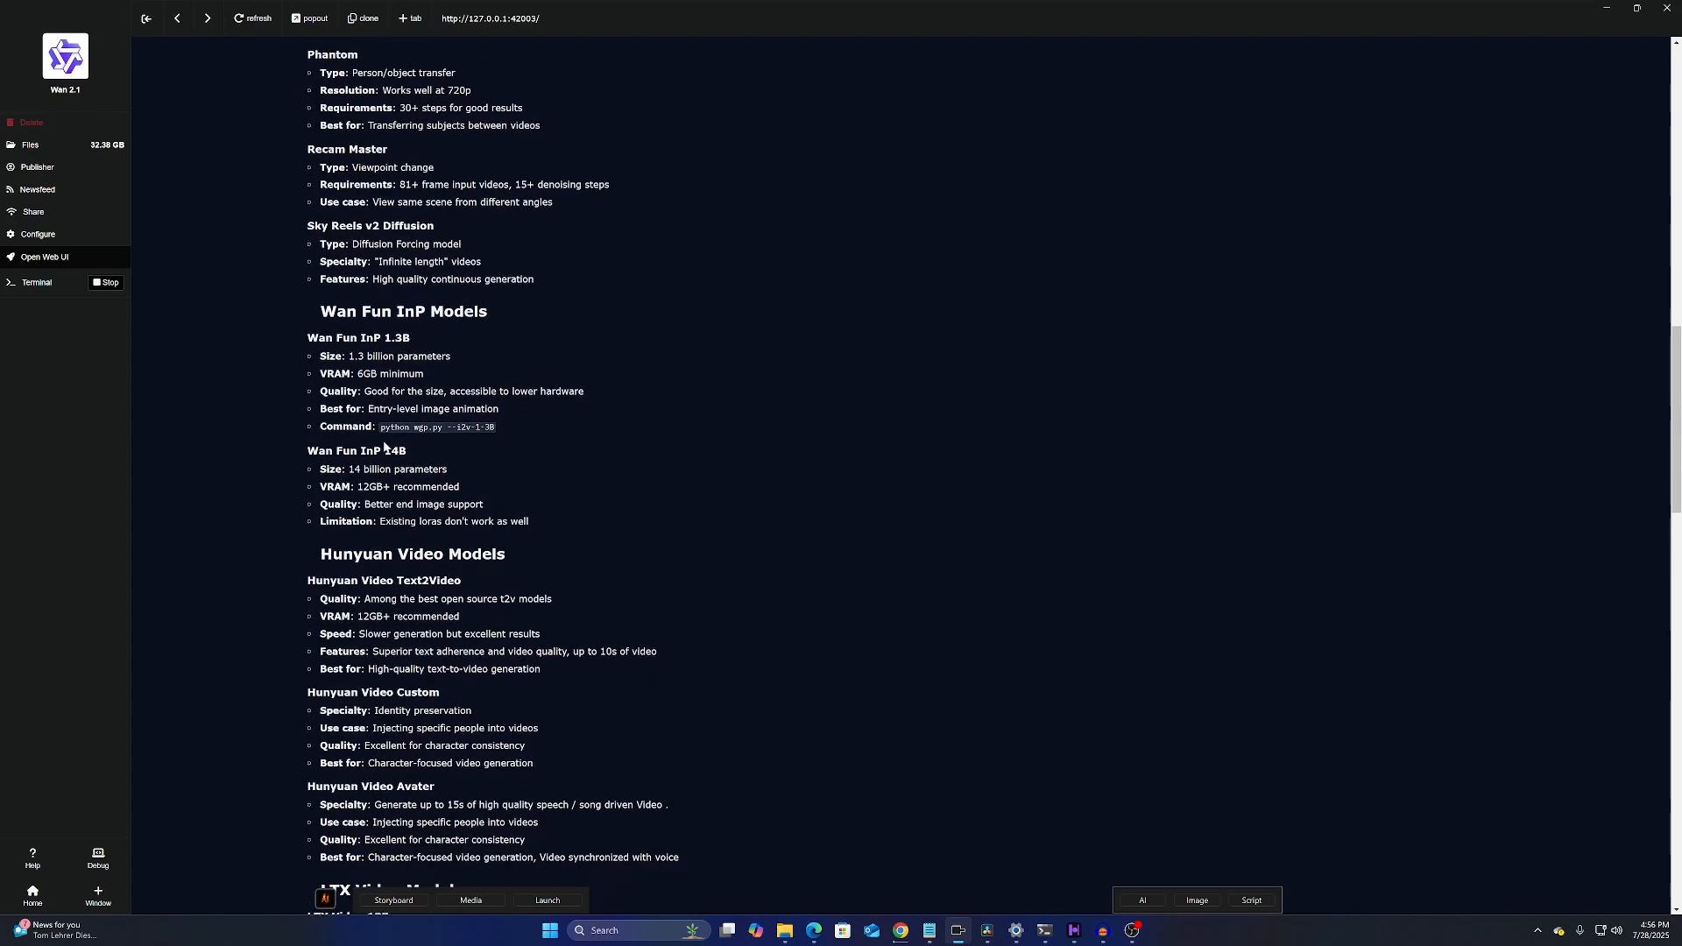
# Return to the Video Generator page in WanGP and leave the Wan 2.1 window for DaVinci Resolve
pyautogui.scroll(1, 391, 438)
pyautogui.scroll(15, 391, 438)
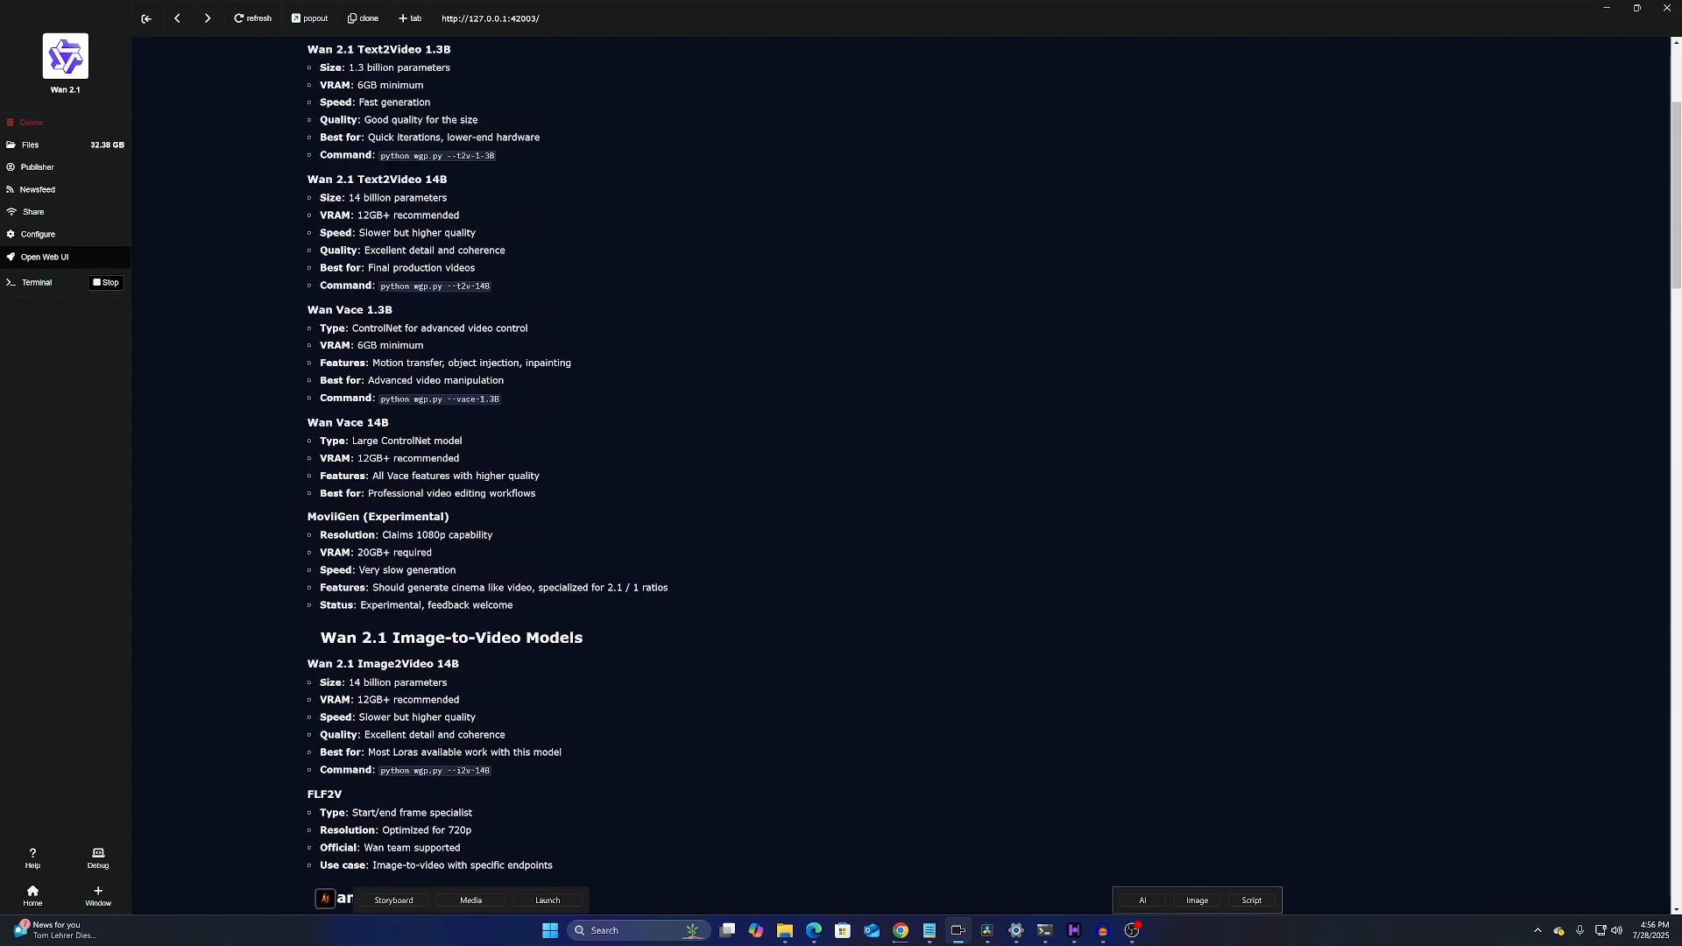
pyautogui.click(346, 100)
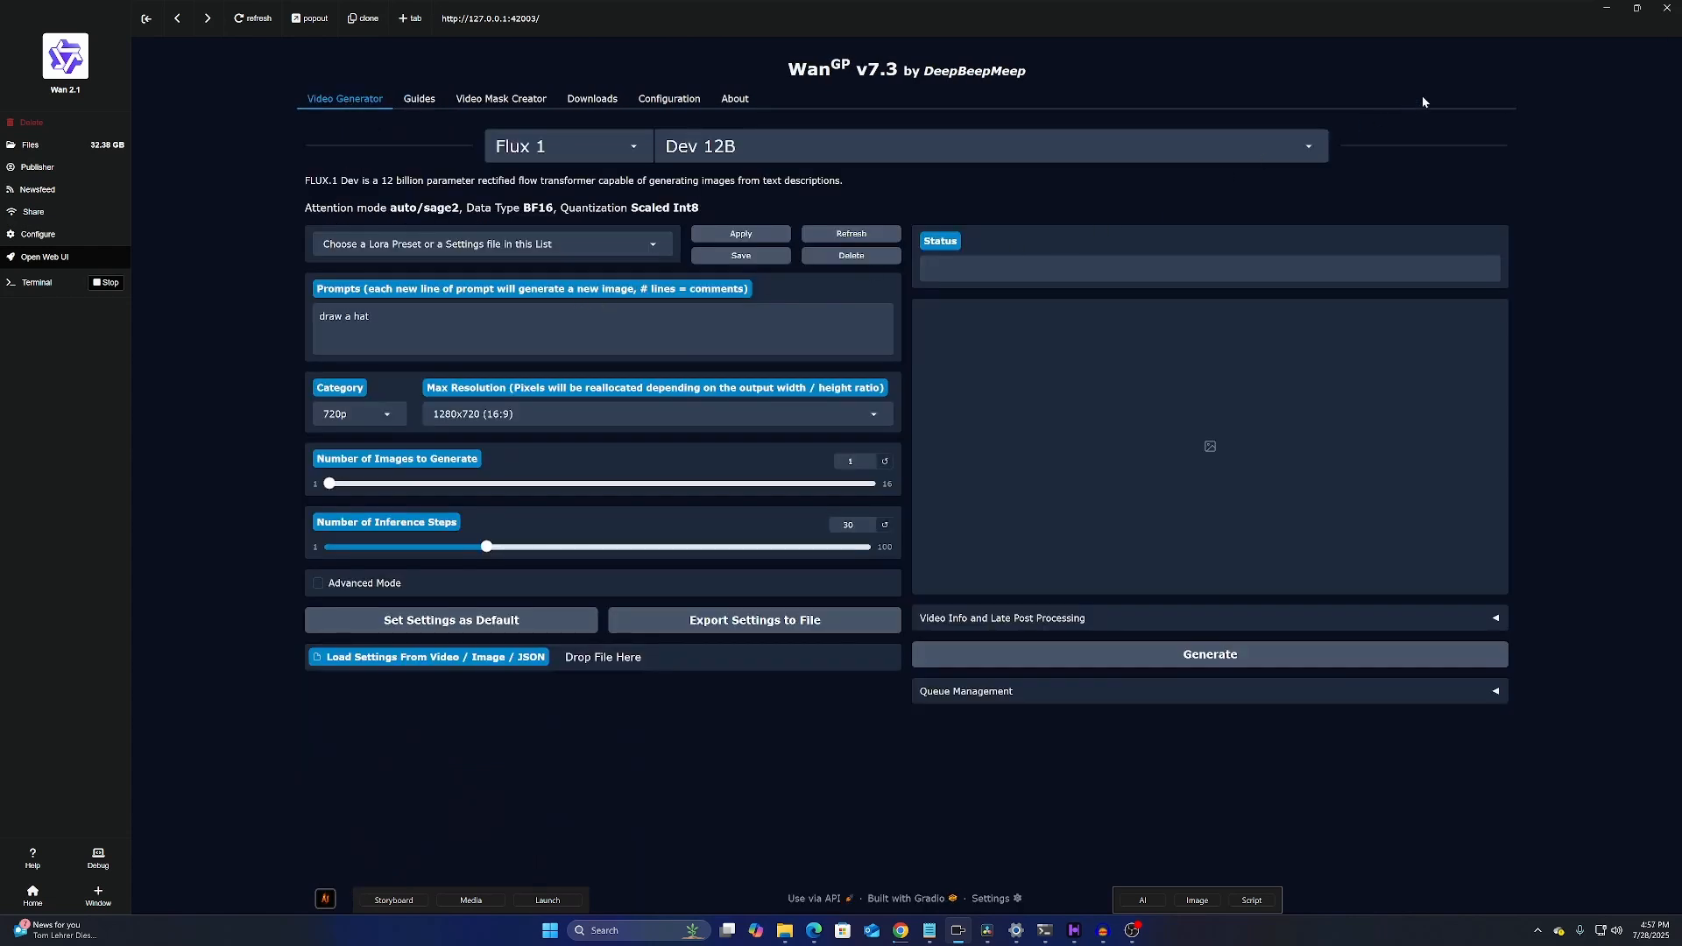
pyautogui.click(1652, 15)
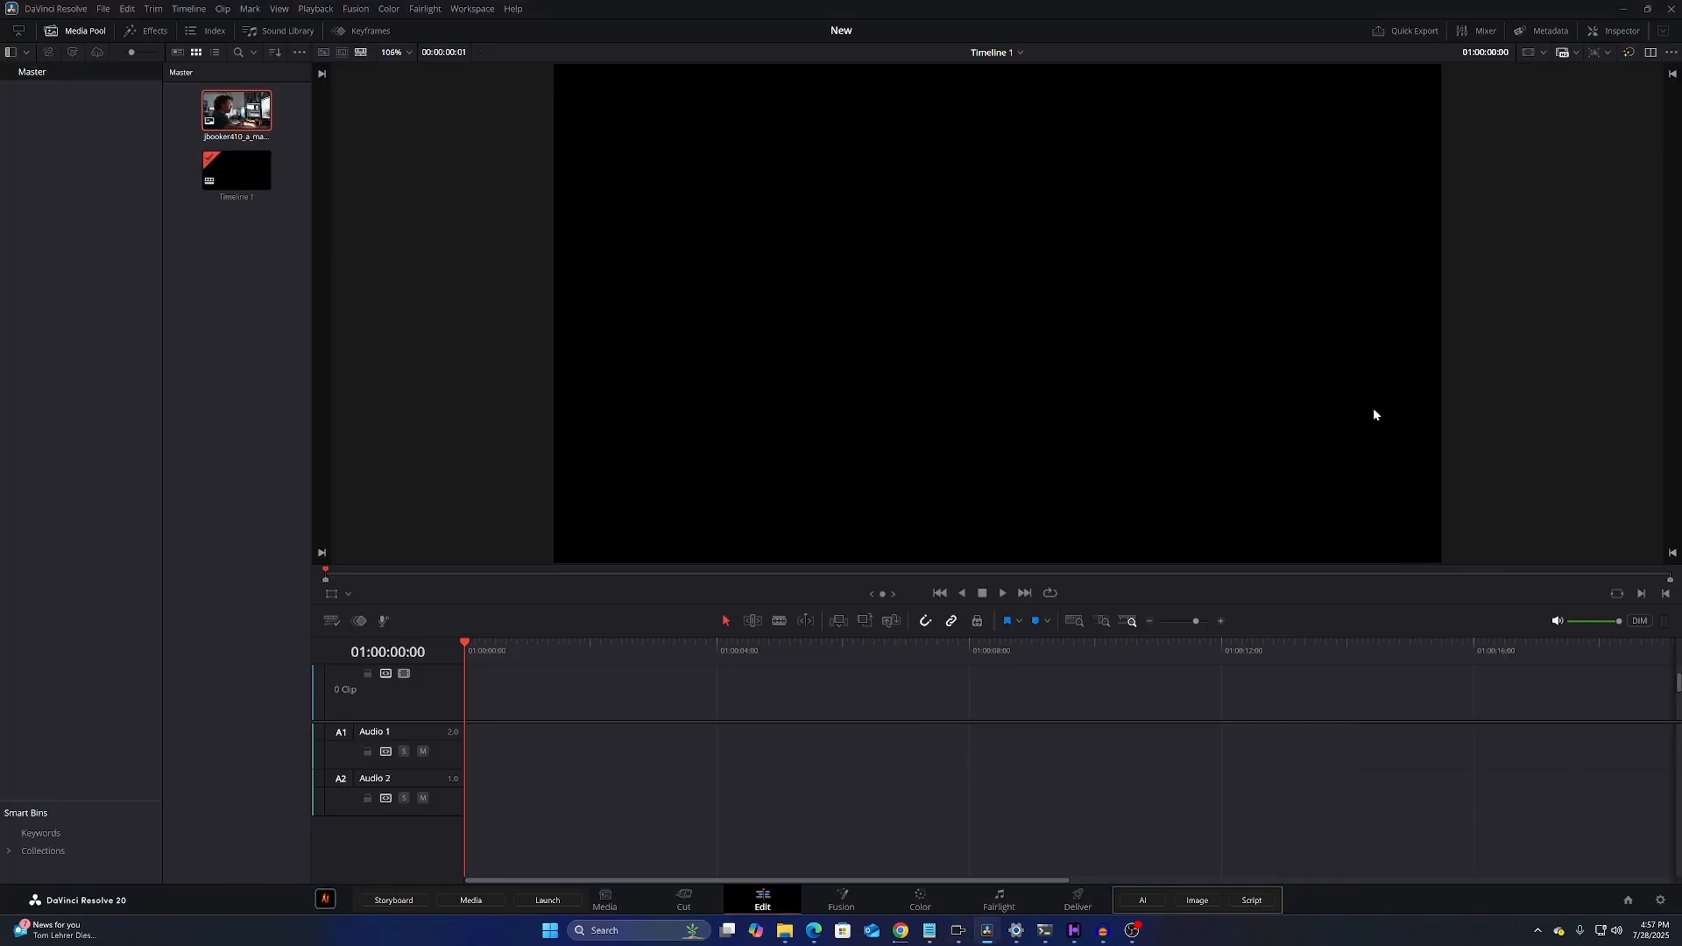
# Launch ComfyUI from the overlay's AI option and look through the Framepack folder in the 1_Video workflows
pyautogui.click(1142, 902)
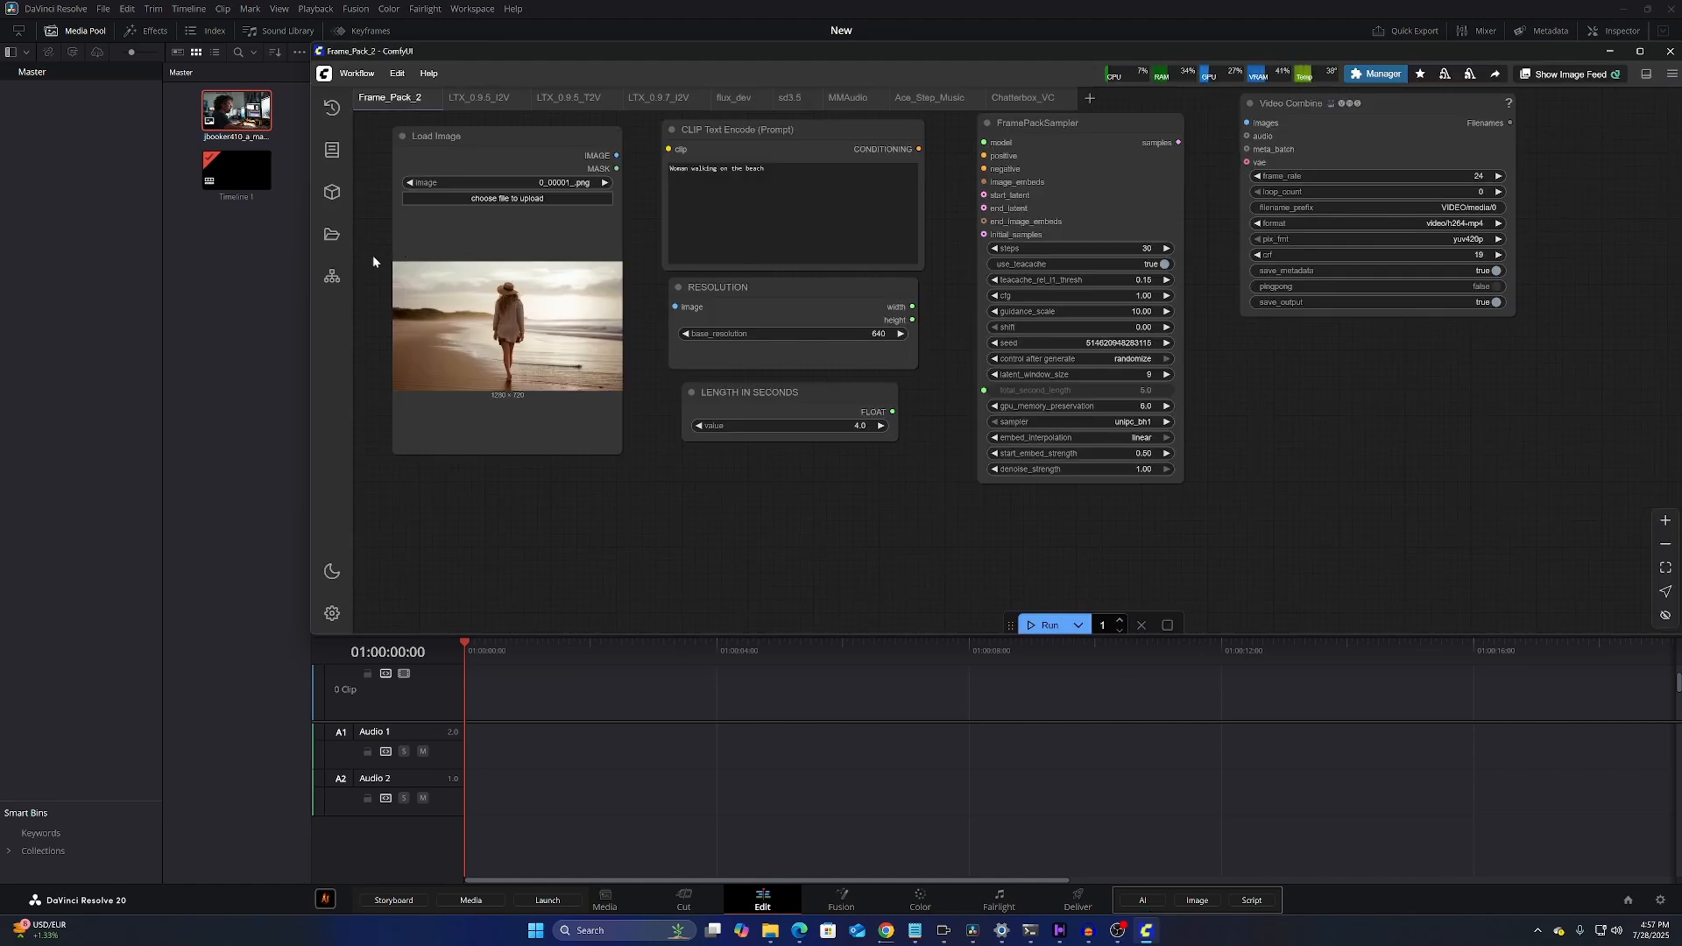
pyautogui.click(330, 240)
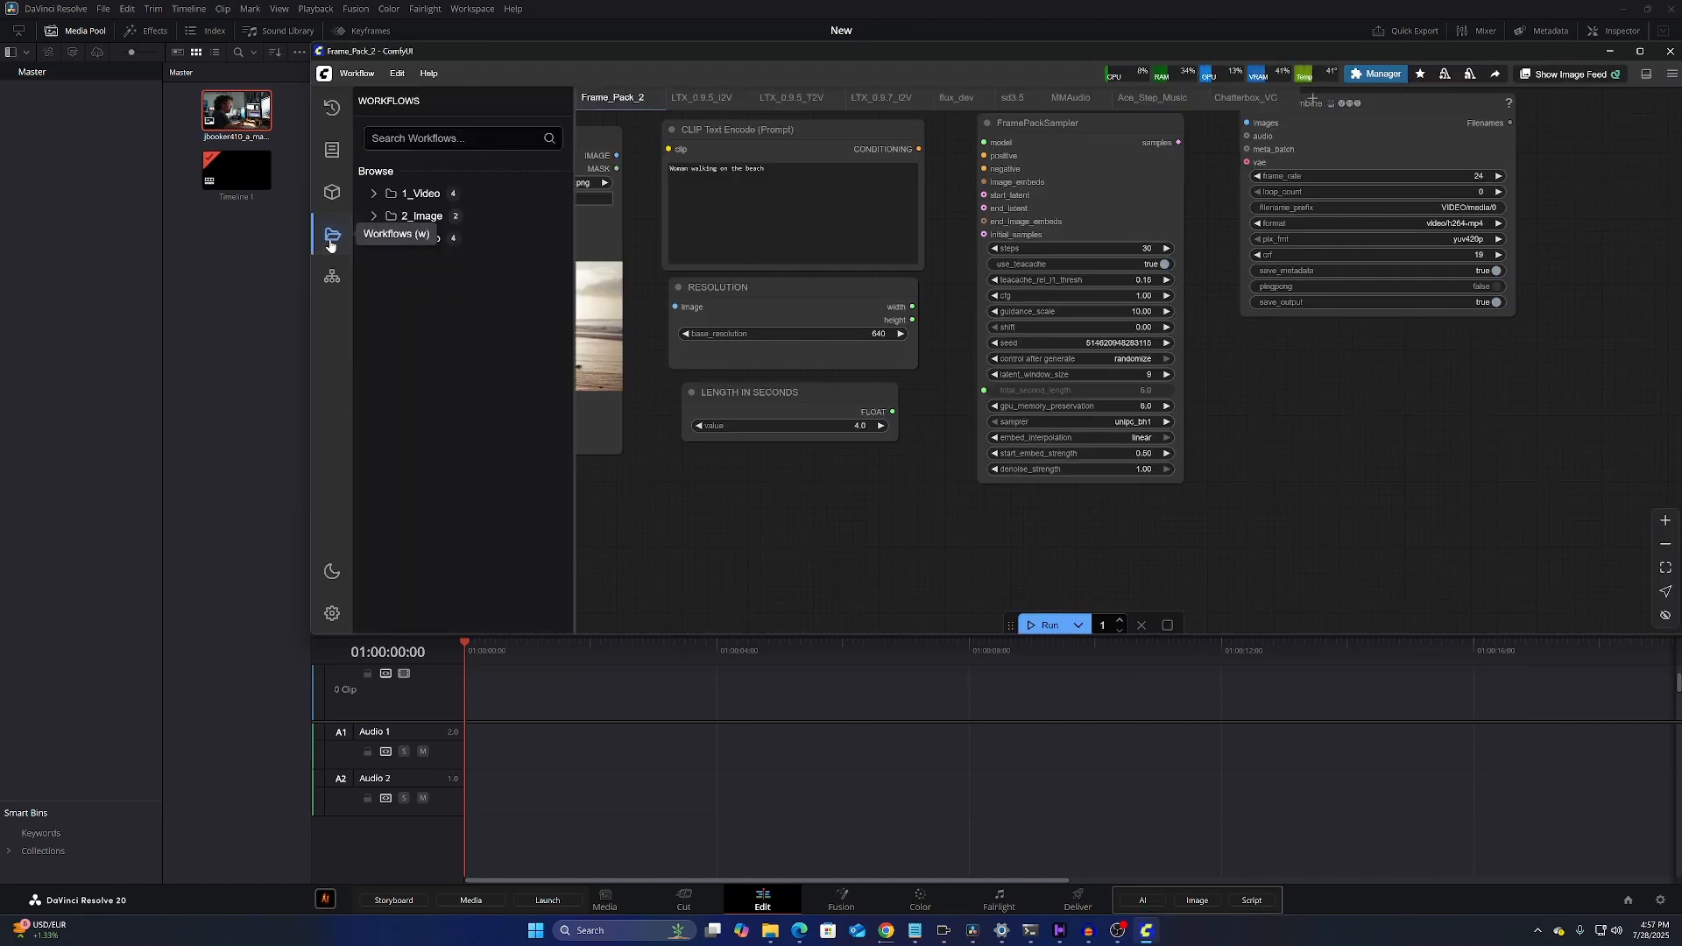
pyautogui.click(389, 194)
pyautogui.click(439, 217)
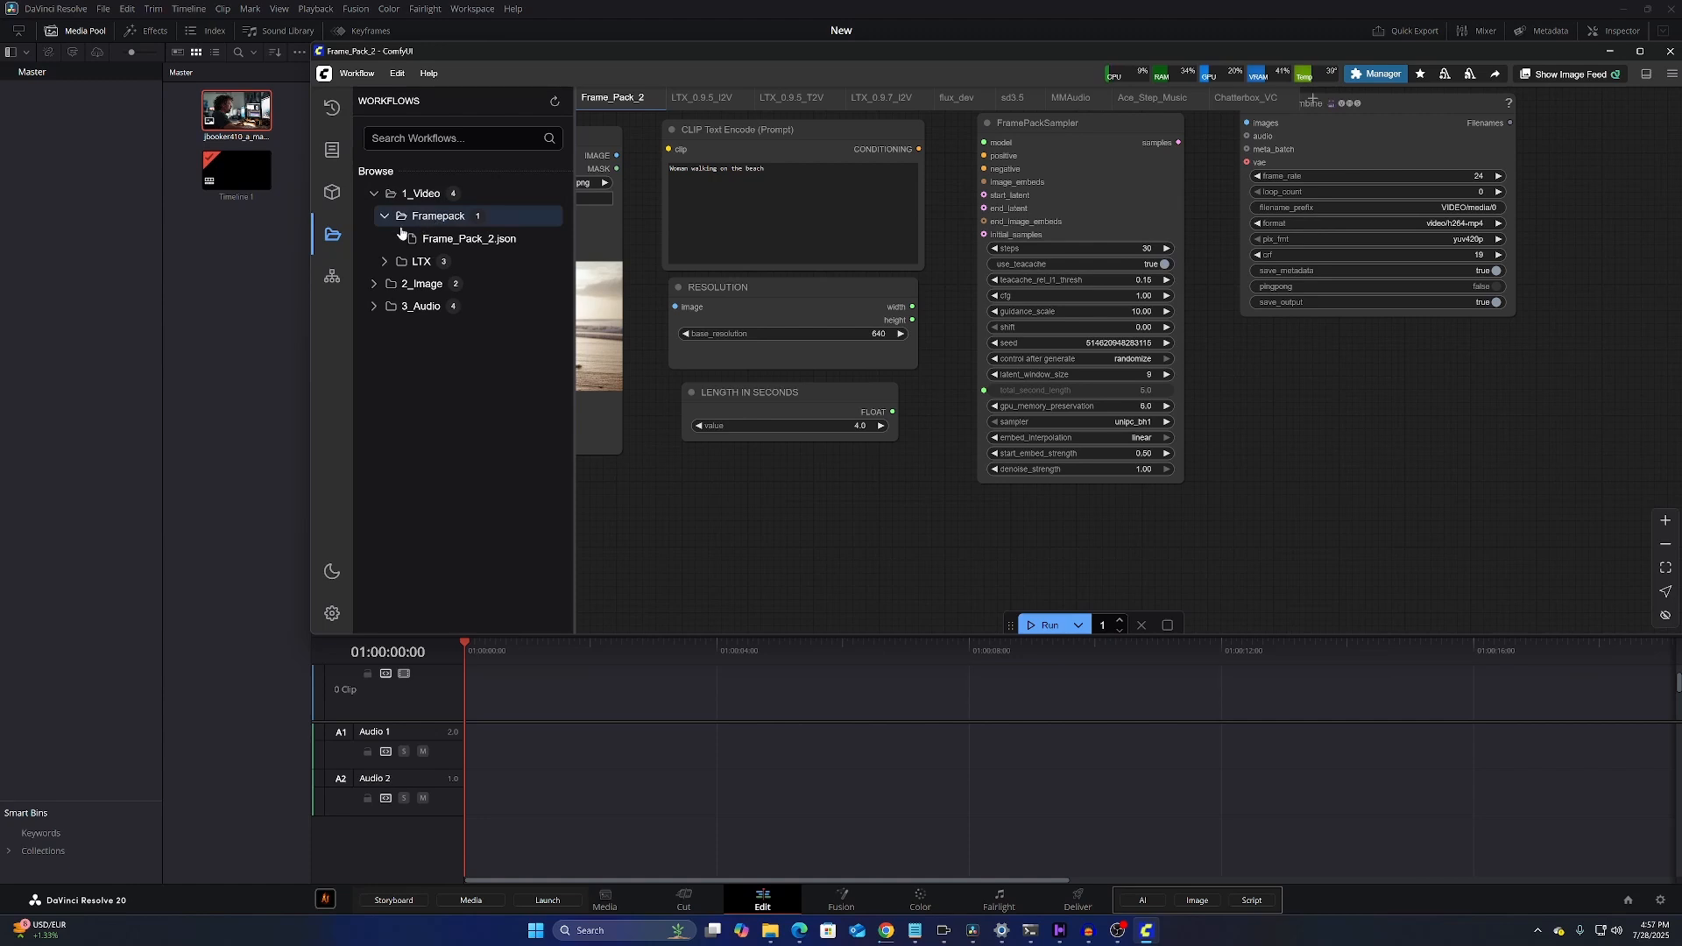
pyautogui.click(332, 234)
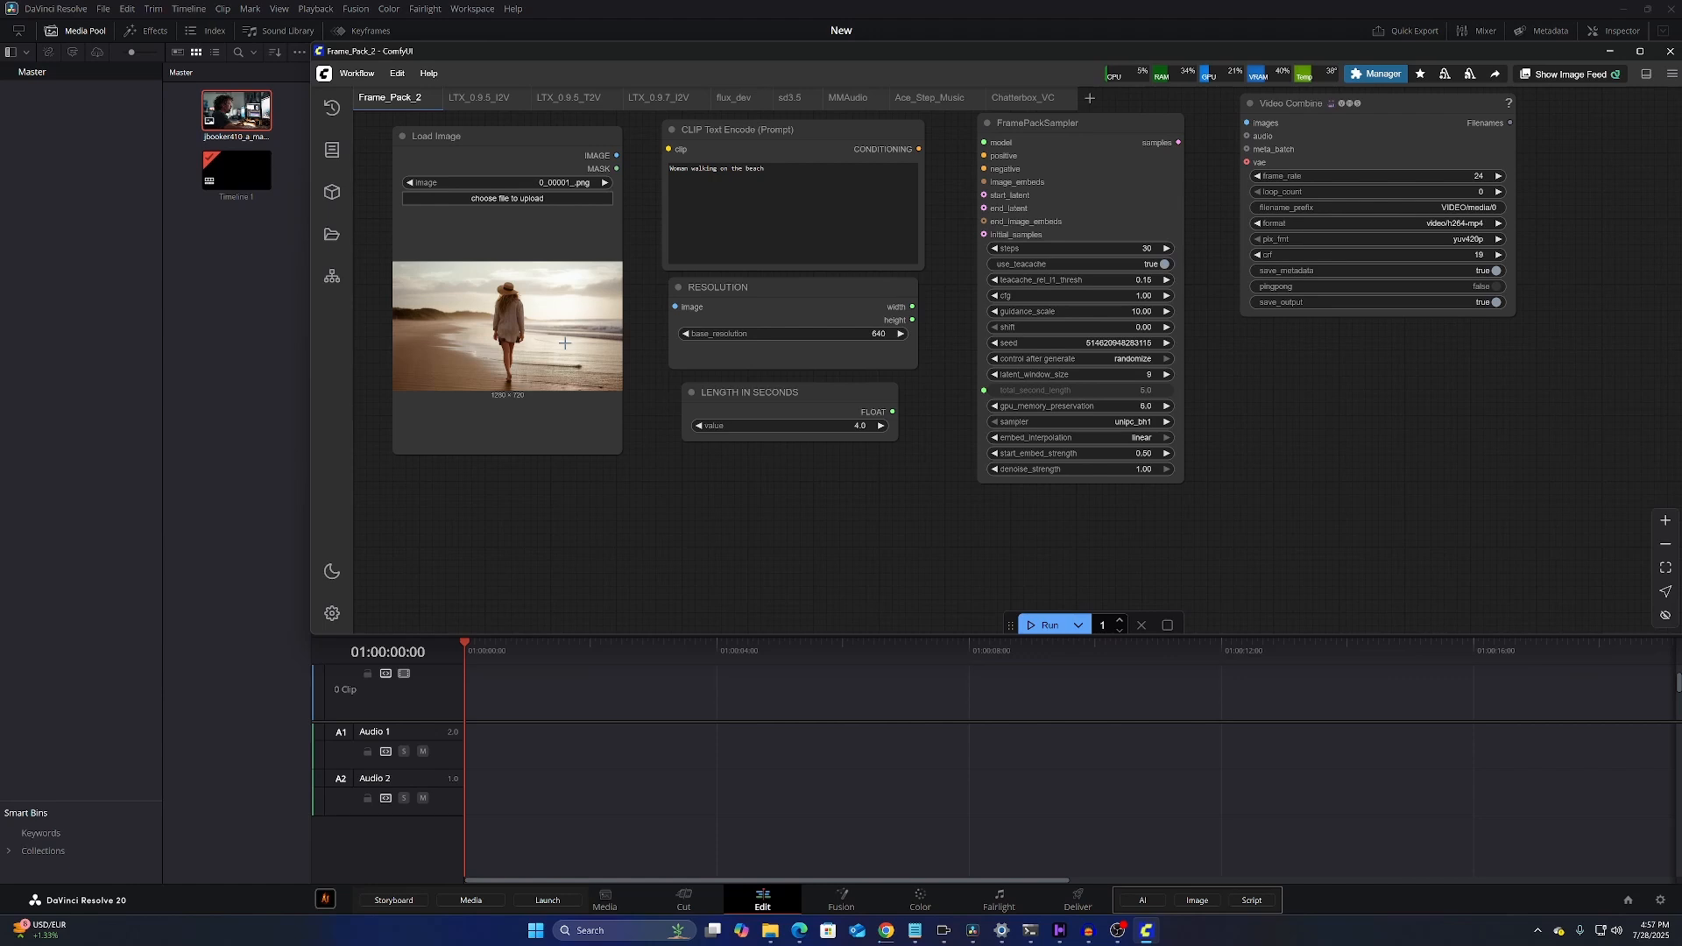
# Open the LTX_0.9.5_I2V workflow from 1_Video's LTX folder and view its image-to-video nodes
pyautogui.click(330, 237)
pyautogui.click(374, 195)
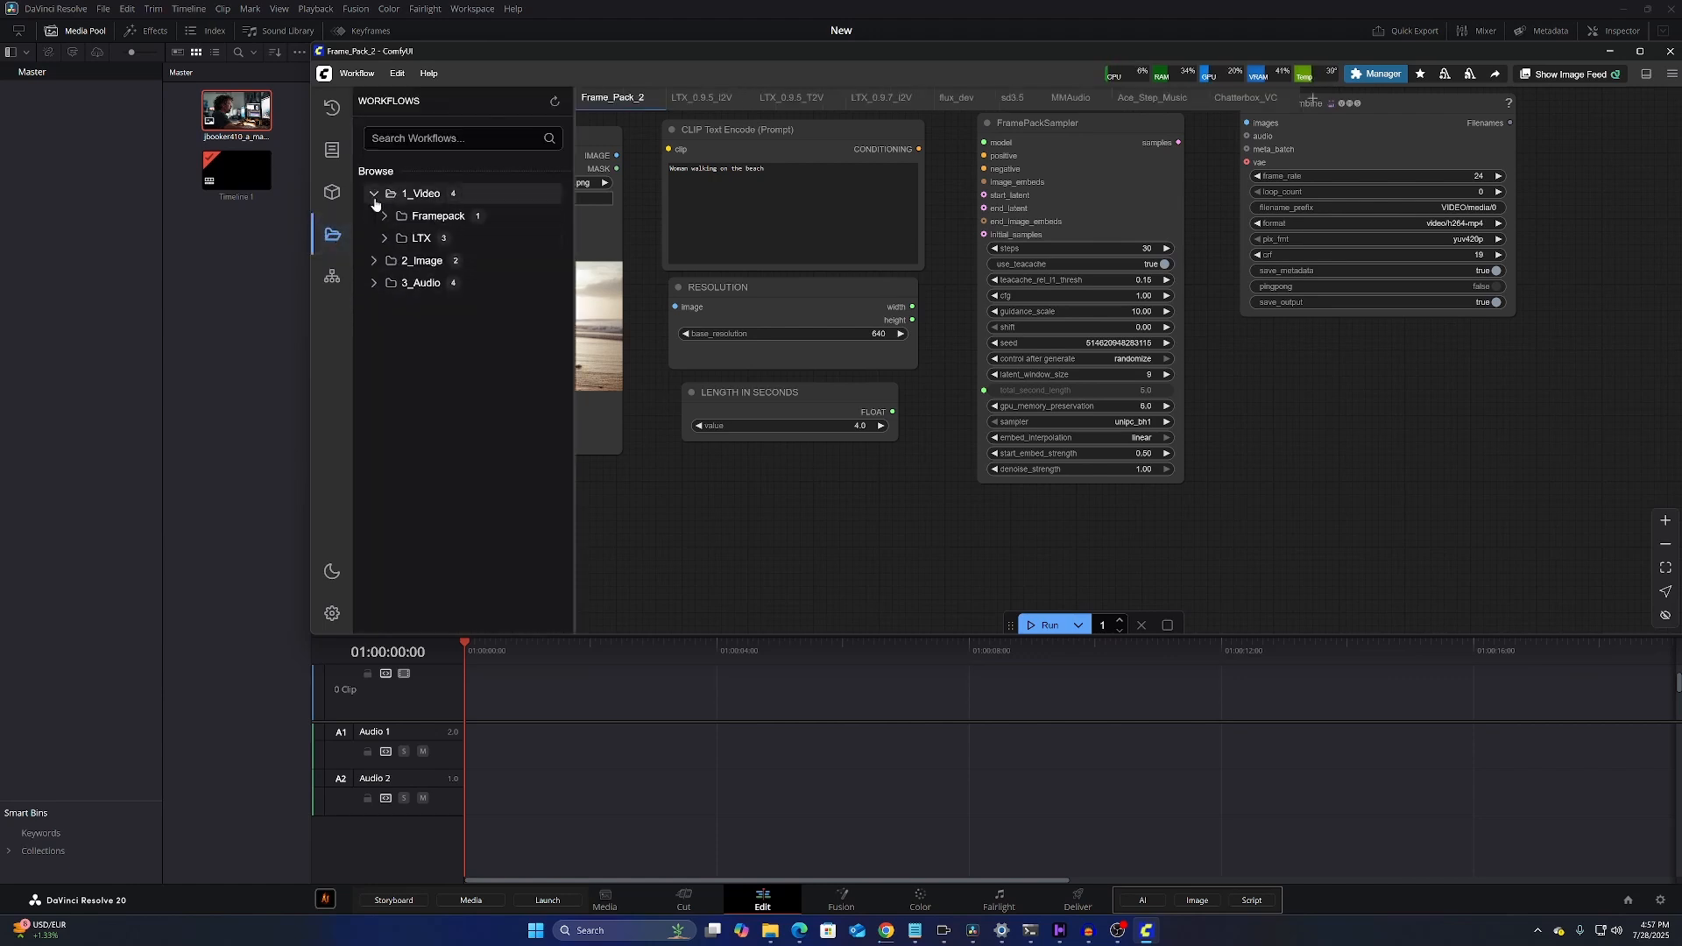
pyautogui.click(385, 240)
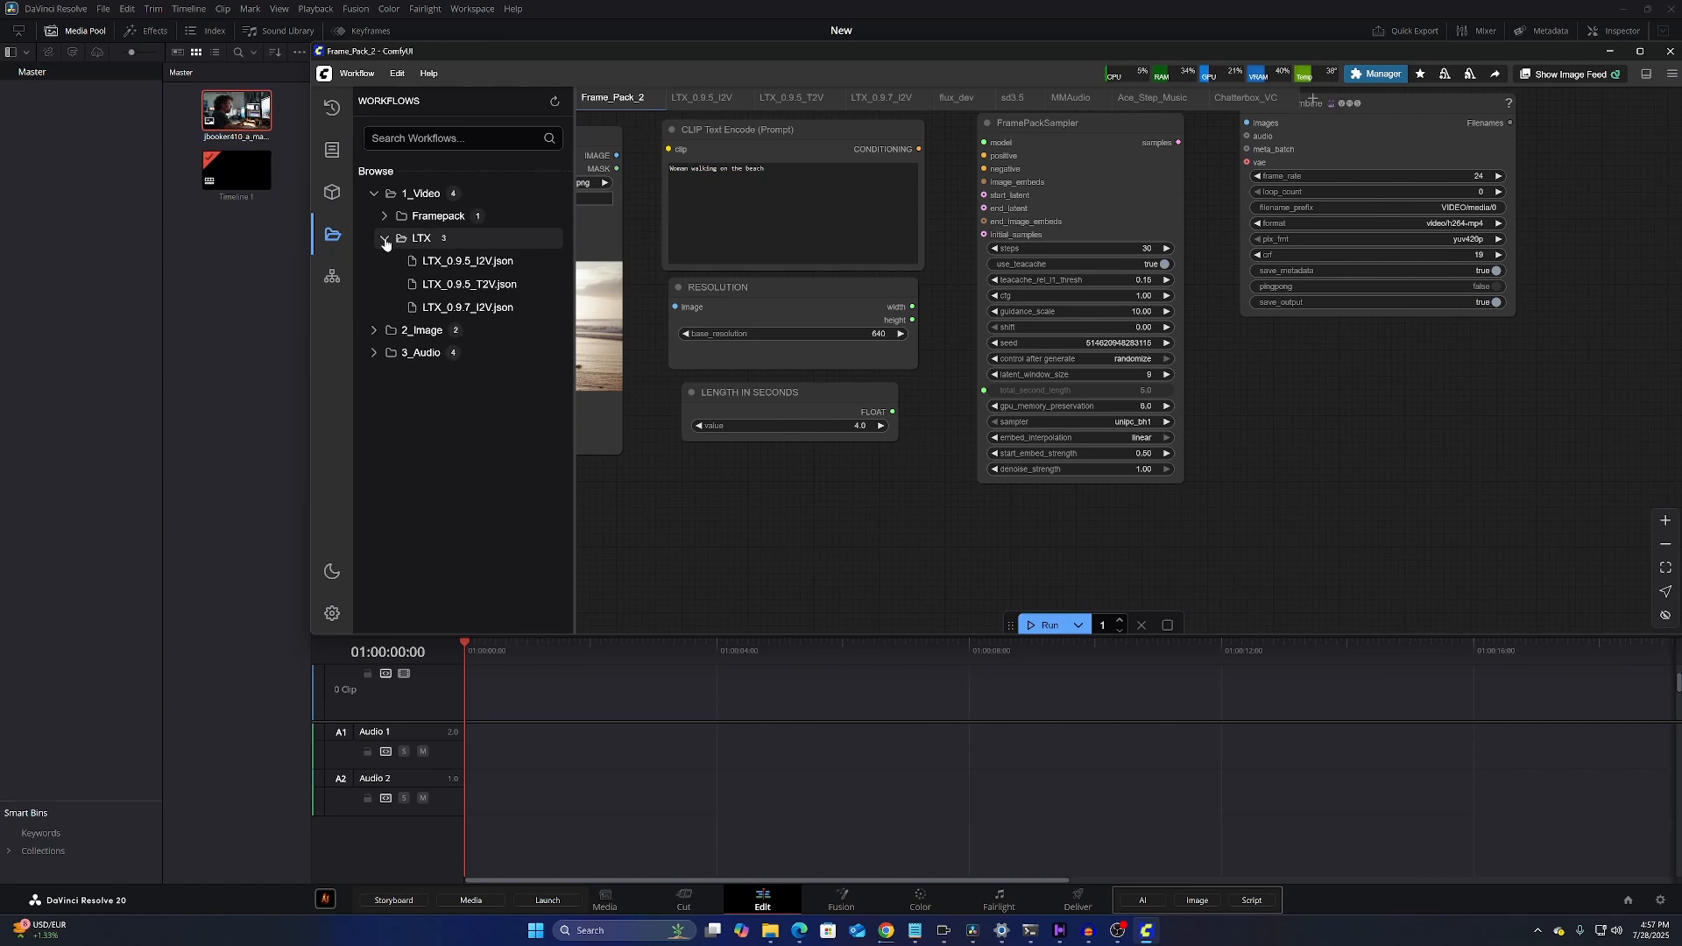
pyautogui.click(478, 262)
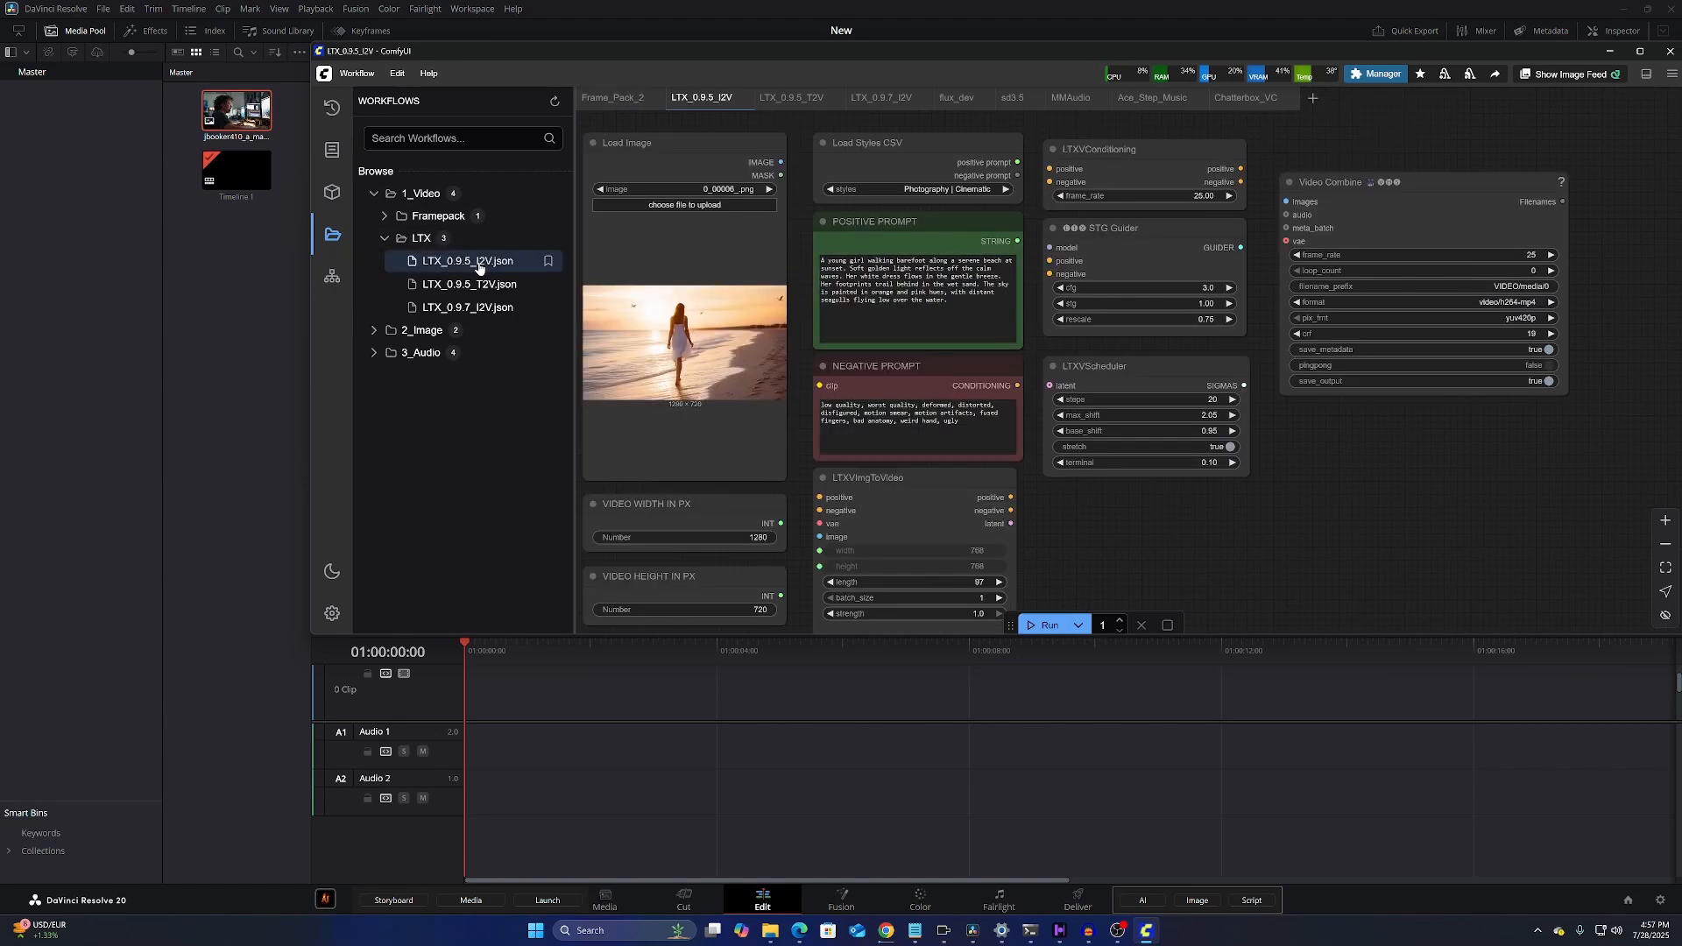
pyautogui.click(331, 235)
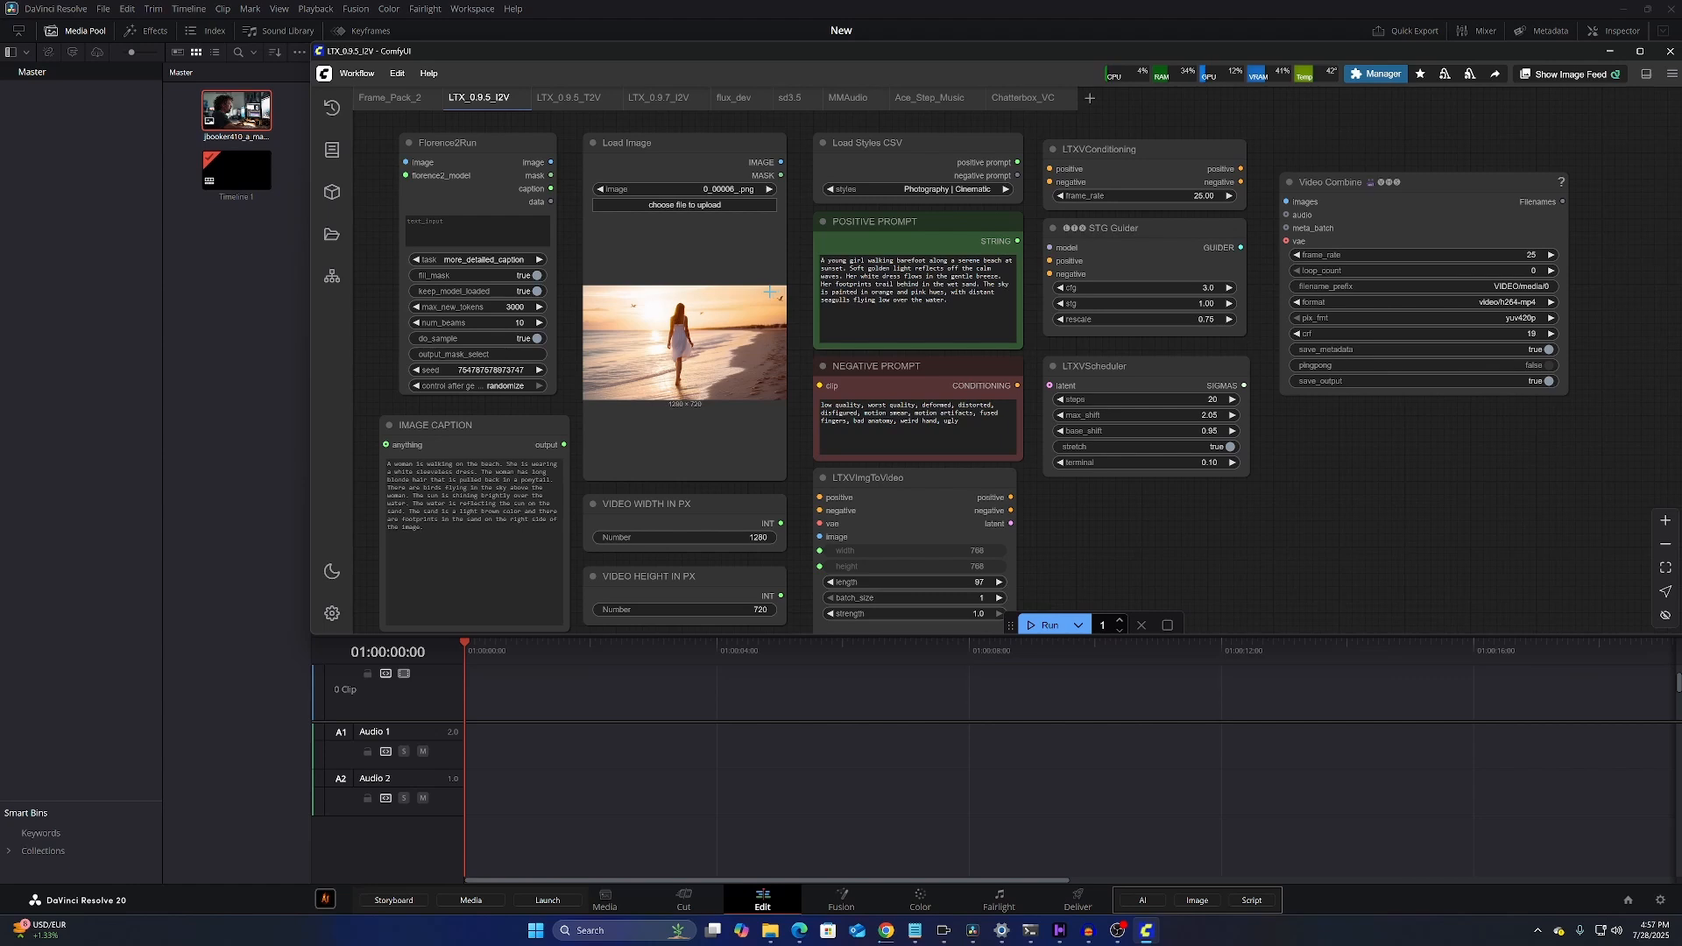
pyautogui.scroll(-1, 691, 289)
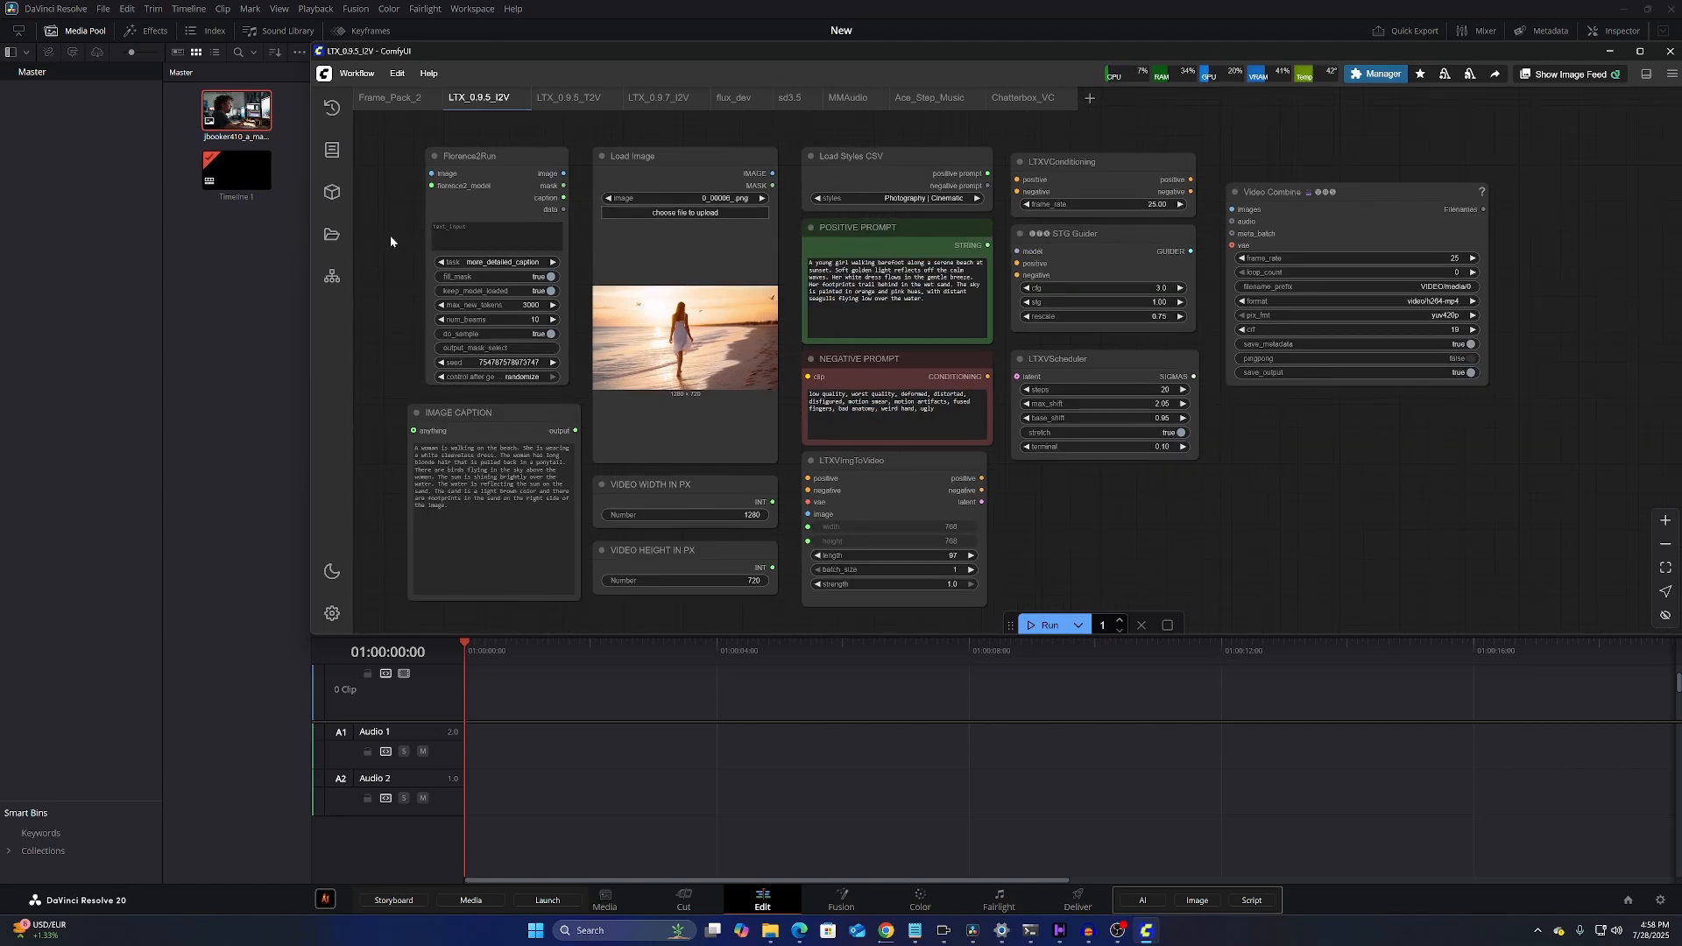
# Open the LTX_0.9.5_T2V workflow from the LTX folder and view its text-to-video nodes
pyautogui.click(337, 241)
pyautogui.click(376, 200)
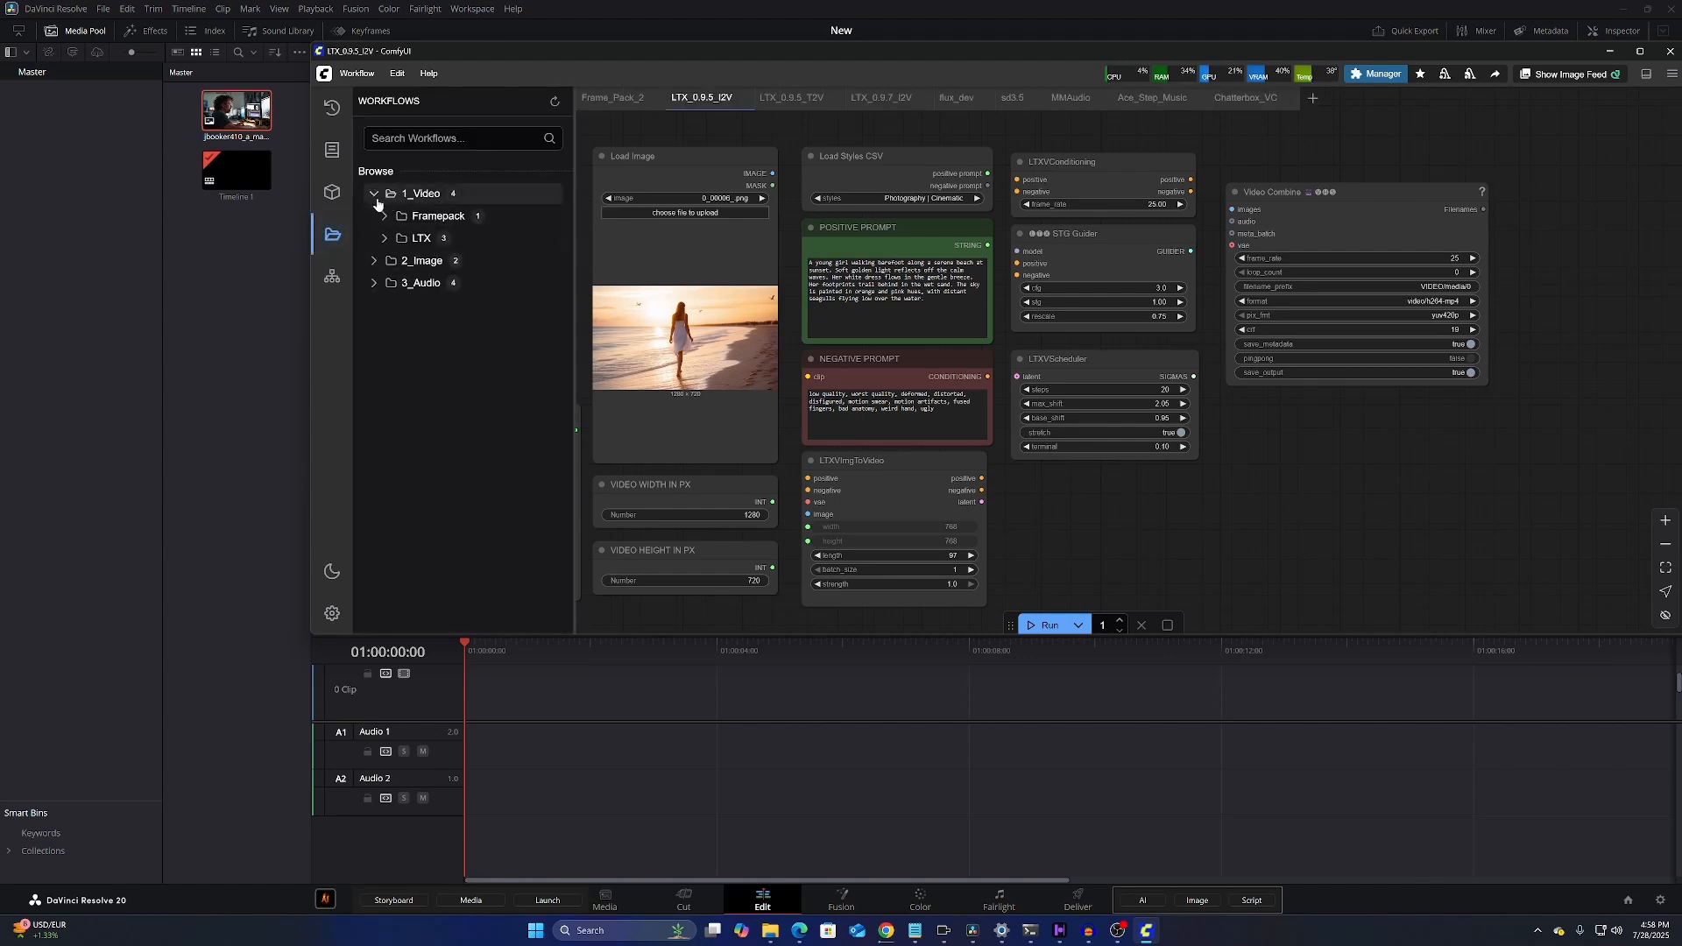
pyautogui.click(386, 242)
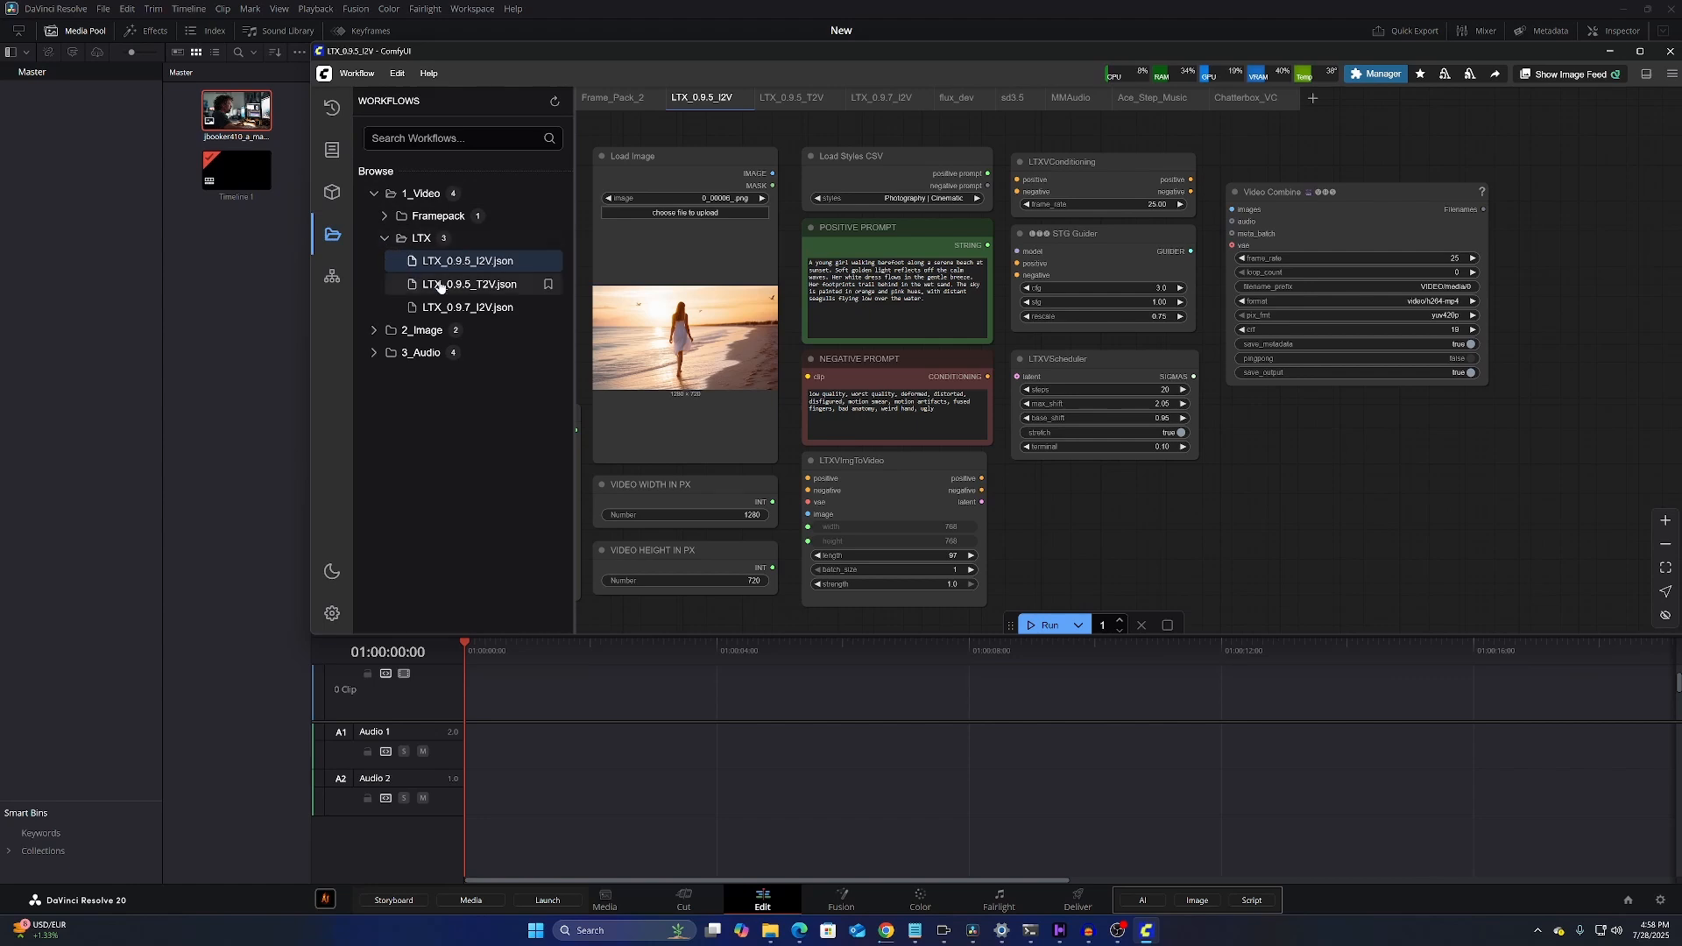
pyautogui.click(440, 285)
pyautogui.click(332, 234)
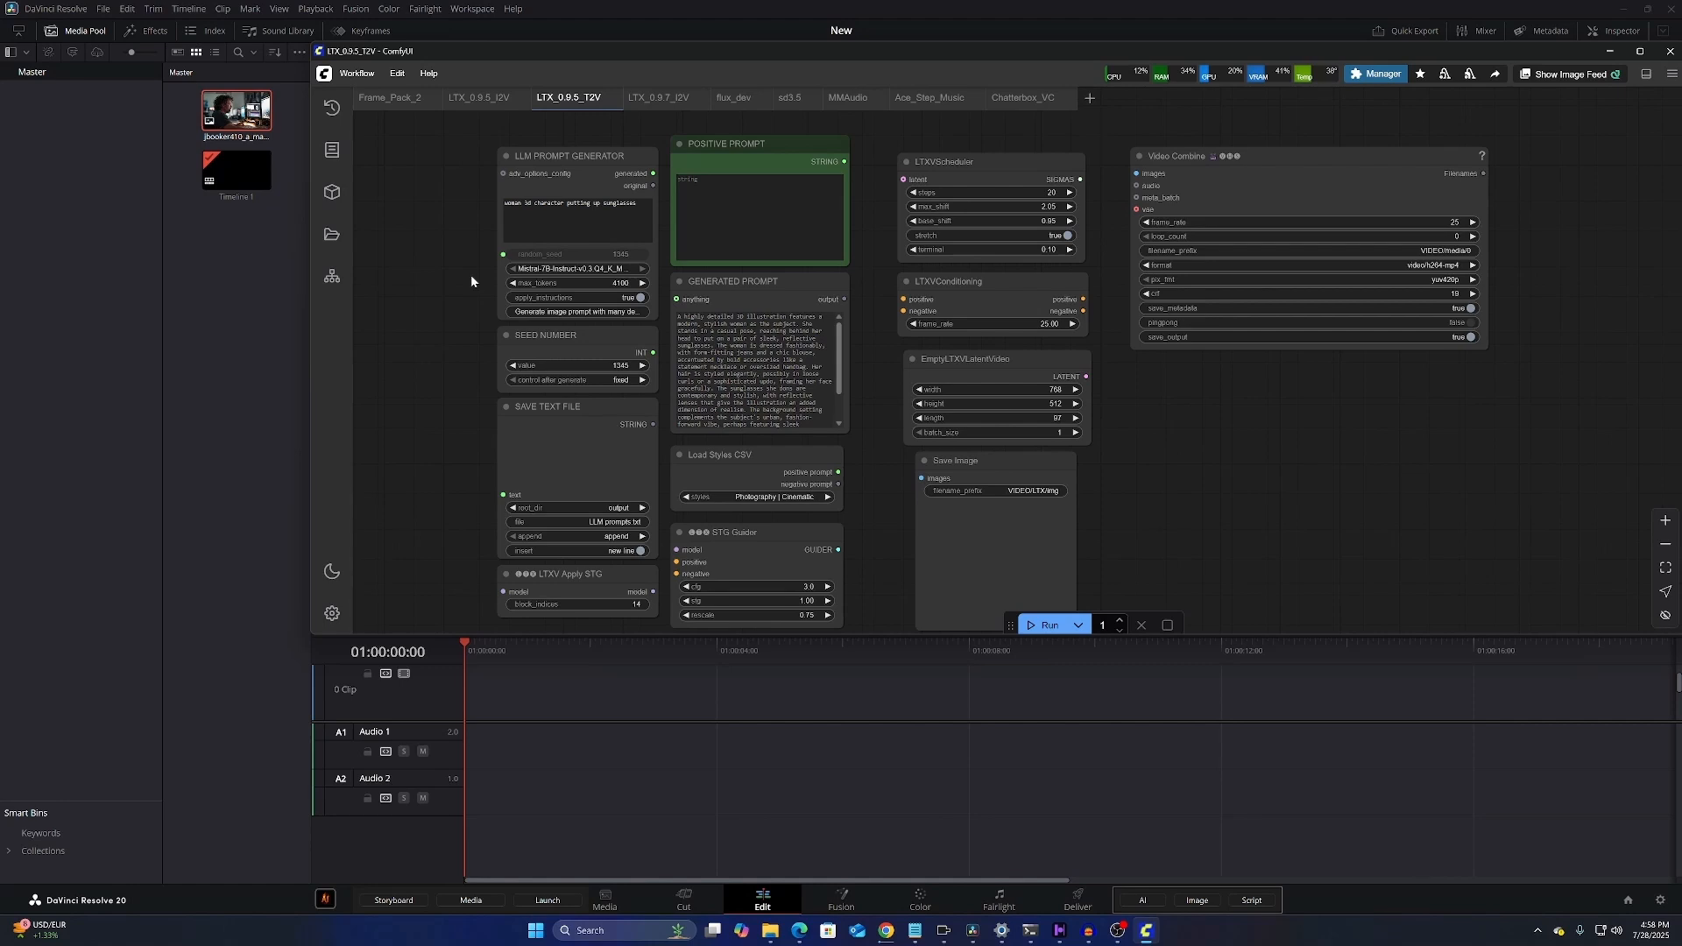
# Open the flux_dev workflow from the 2_Image folder and view its nodes
pyautogui.click(340, 231)
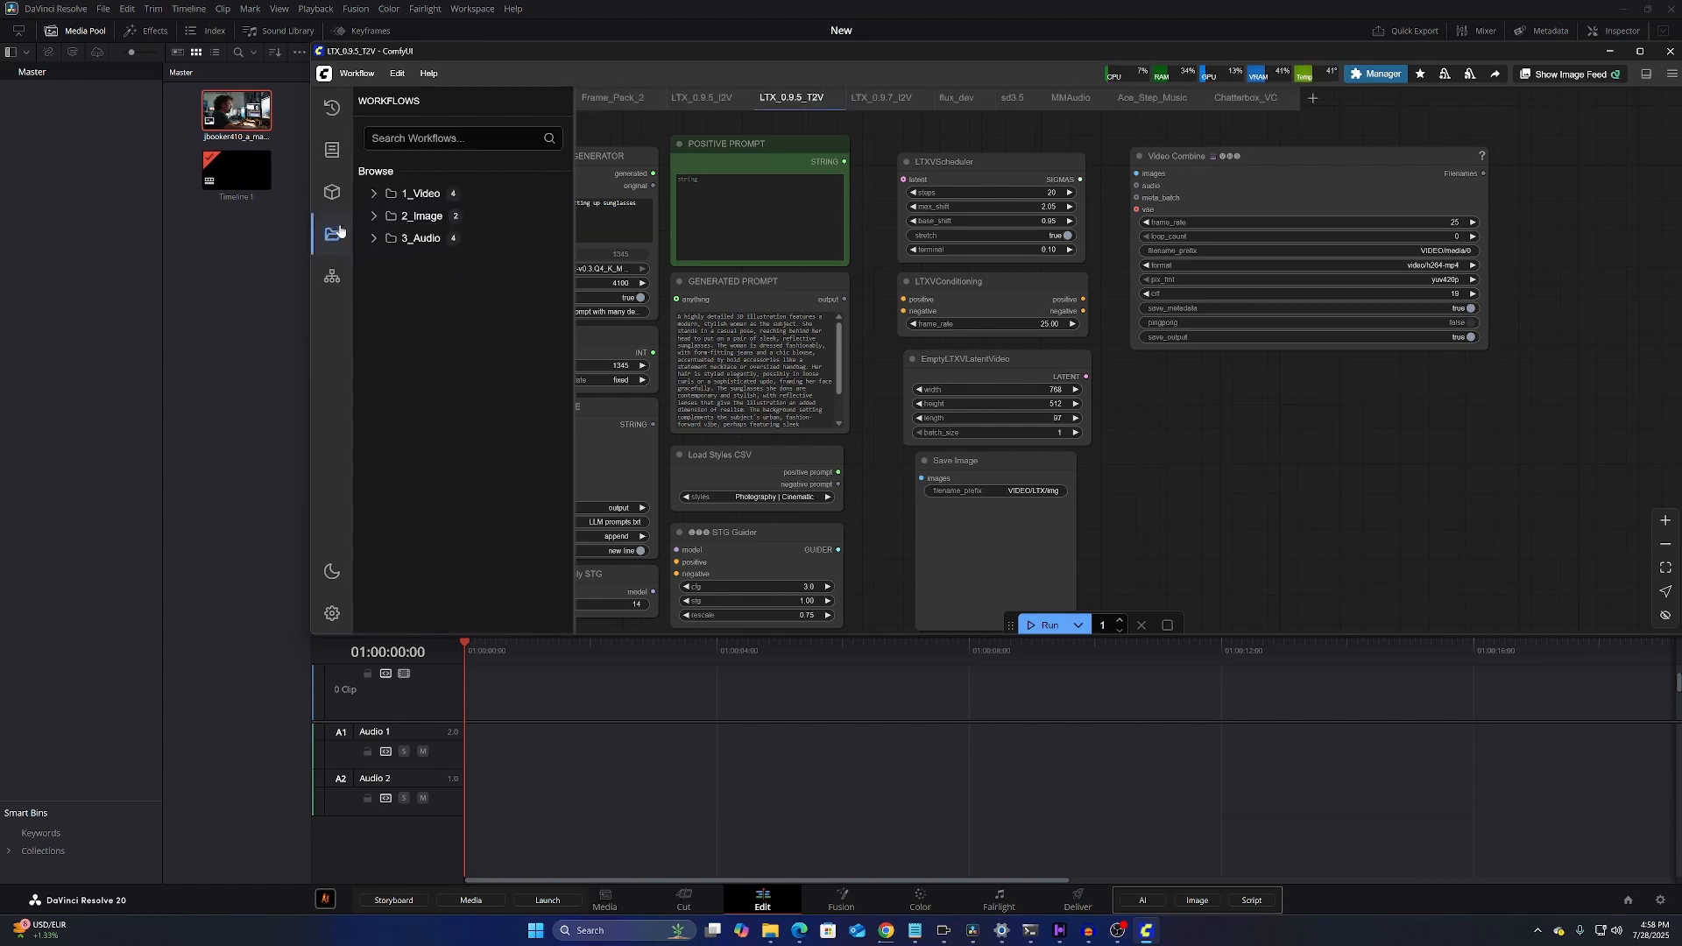
pyautogui.click(374, 217)
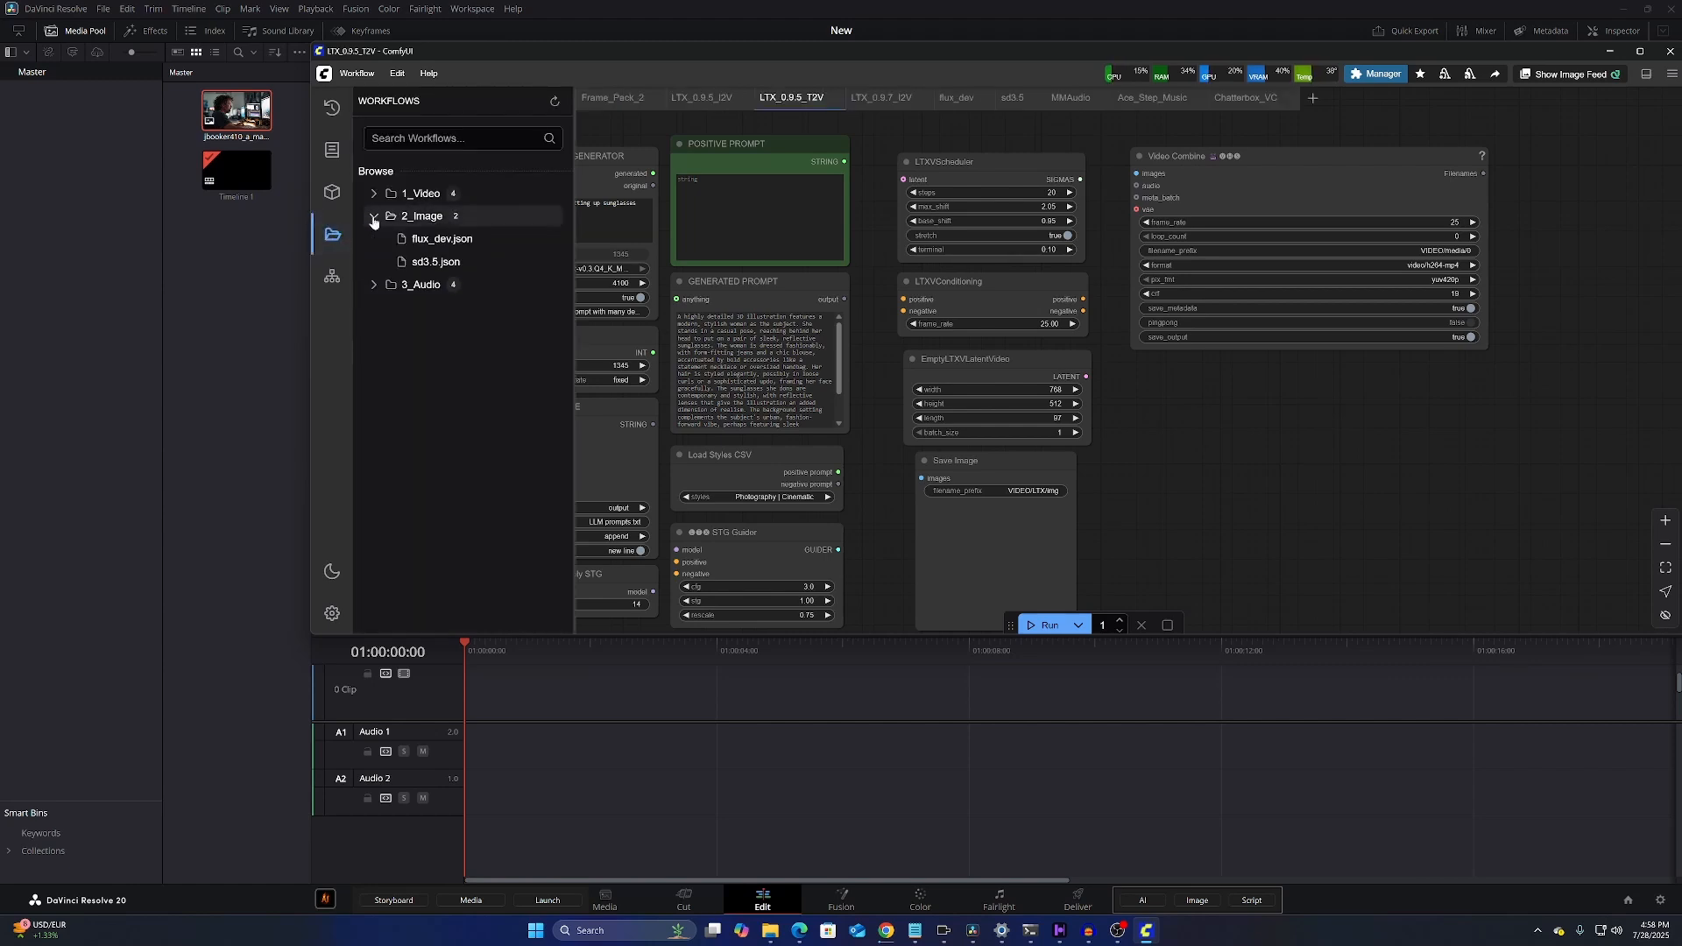
pyautogui.click(425, 239)
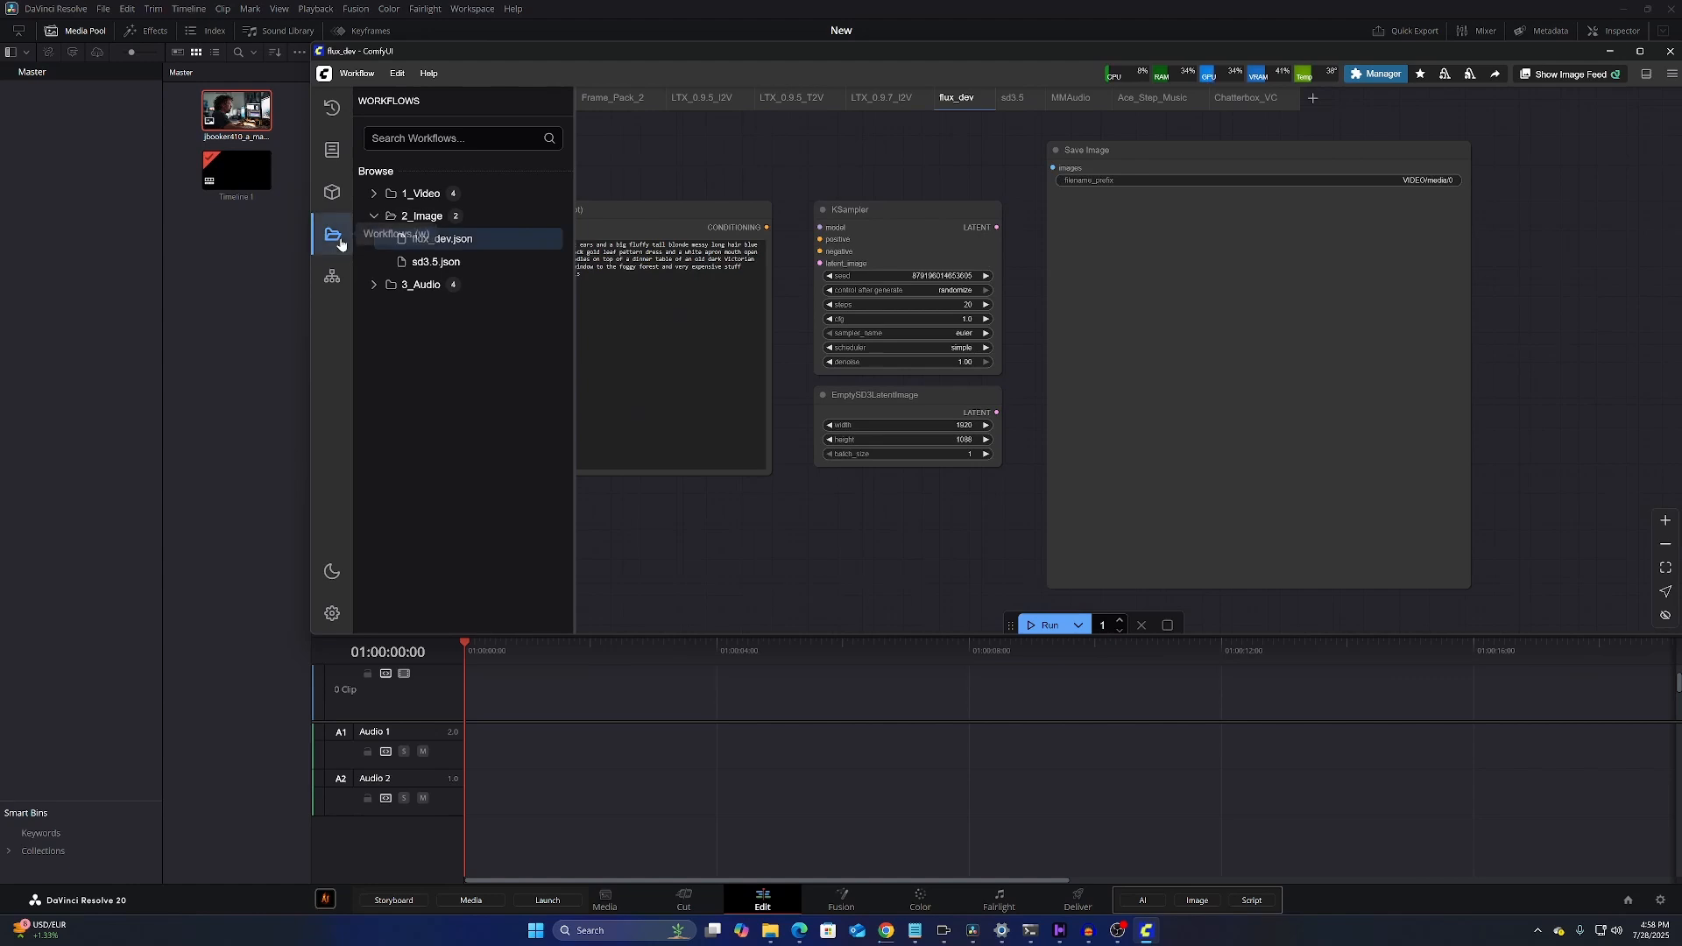
pyautogui.click(341, 242)
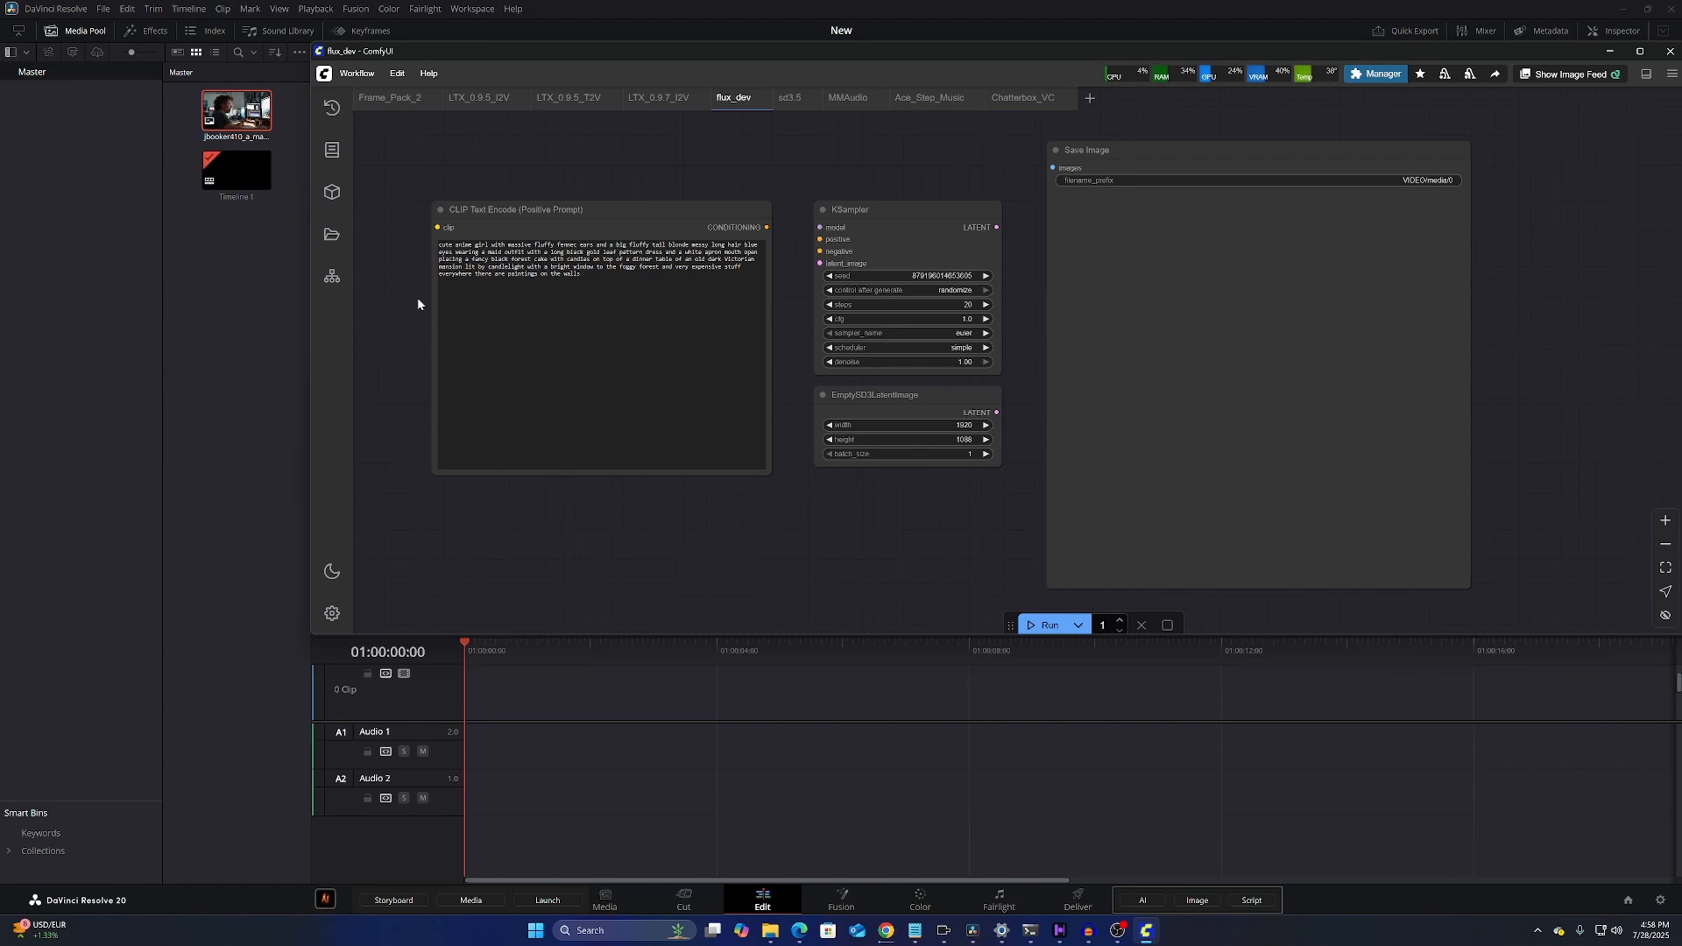
# Open the sd3.5 workflow from the 2_Image folder and view its prompt and sampler nodes
pyautogui.click(333, 236)
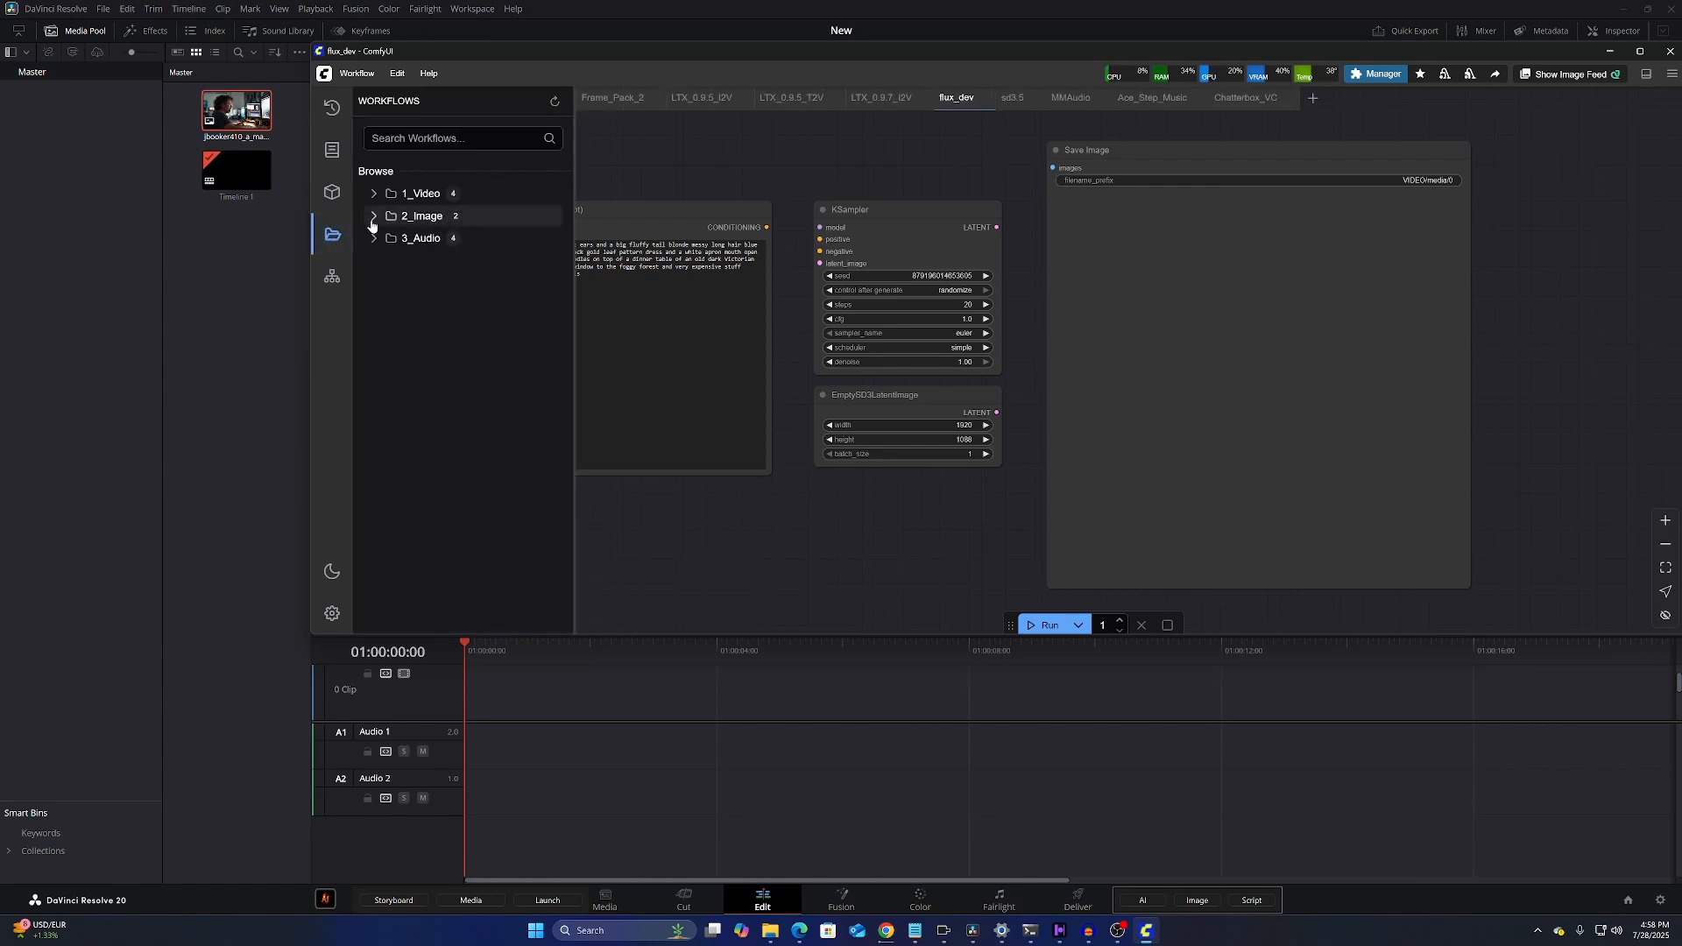
pyautogui.click(373, 217)
pyautogui.click(413, 261)
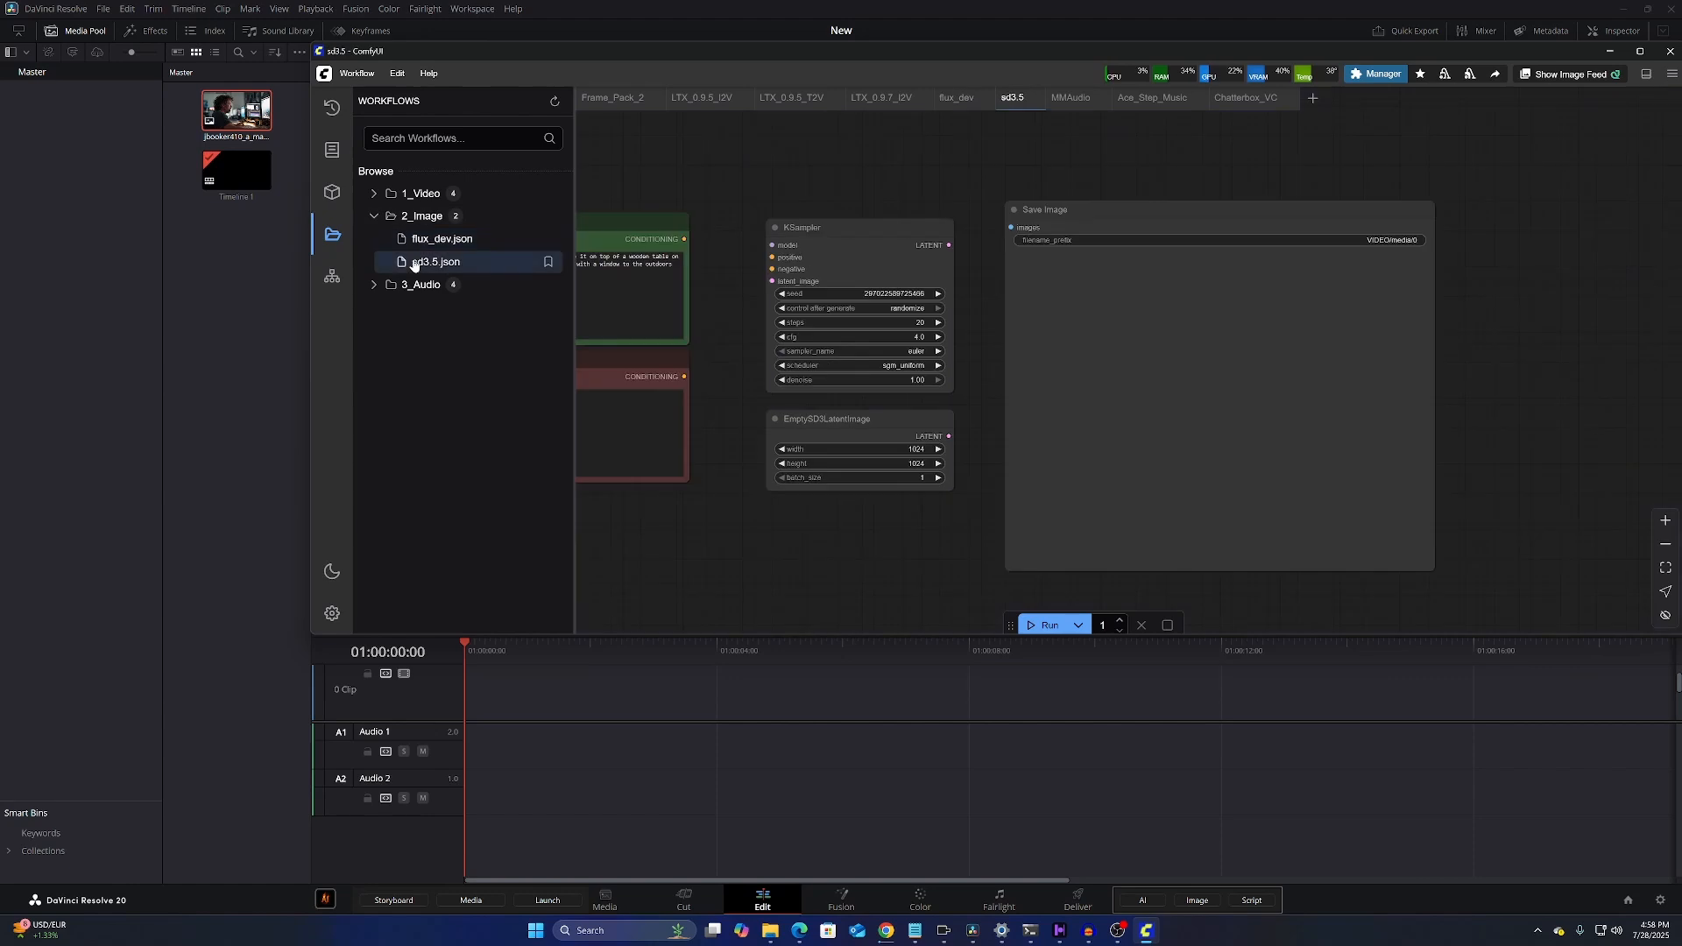
pyautogui.click(345, 237)
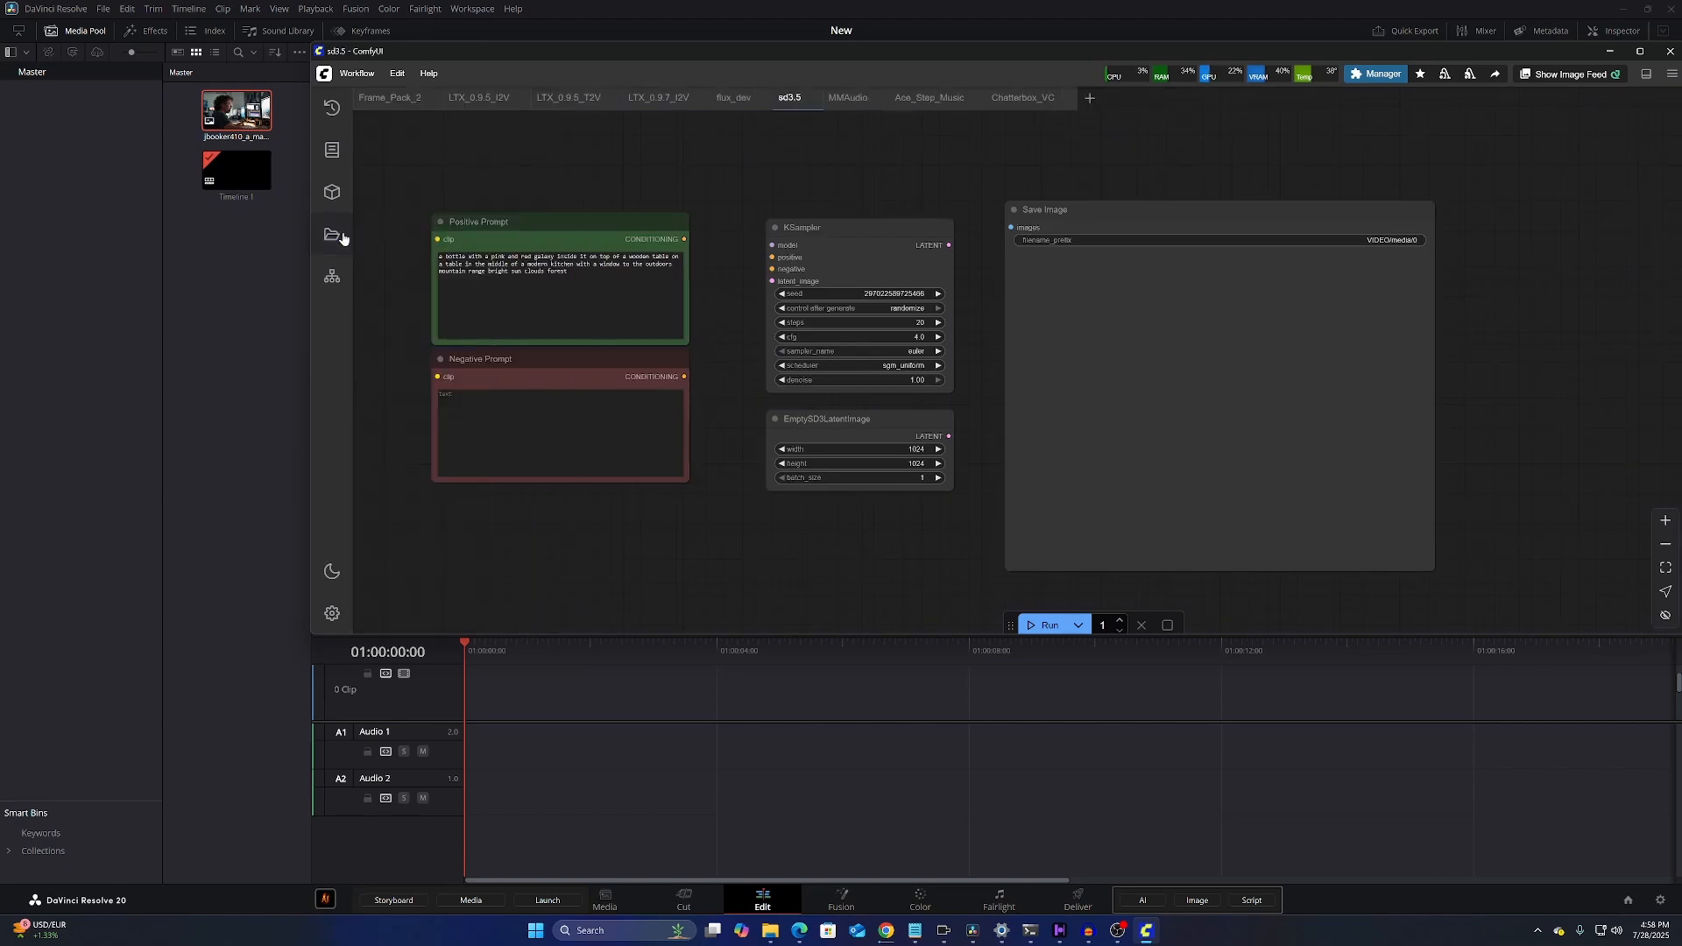
# Open the Chatterbox_TTS workflow from the 3_Audio folder and view its text-to-speech nodes
pyautogui.click(343, 237)
pyautogui.click(375, 239)
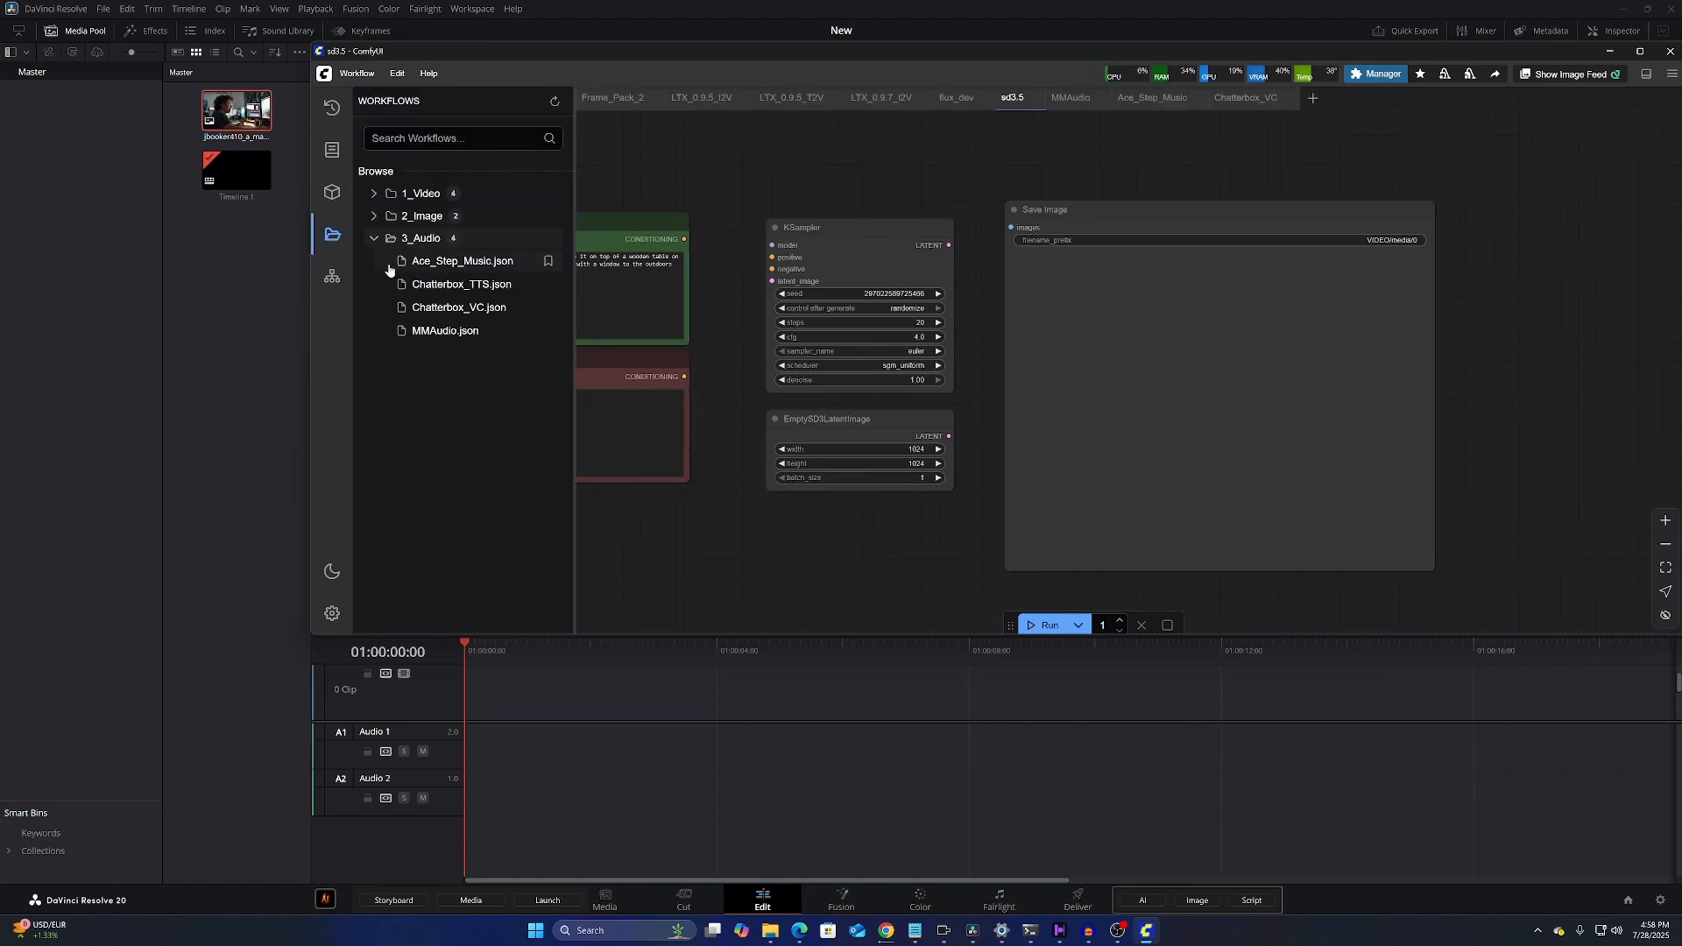
pyautogui.click(429, 292)
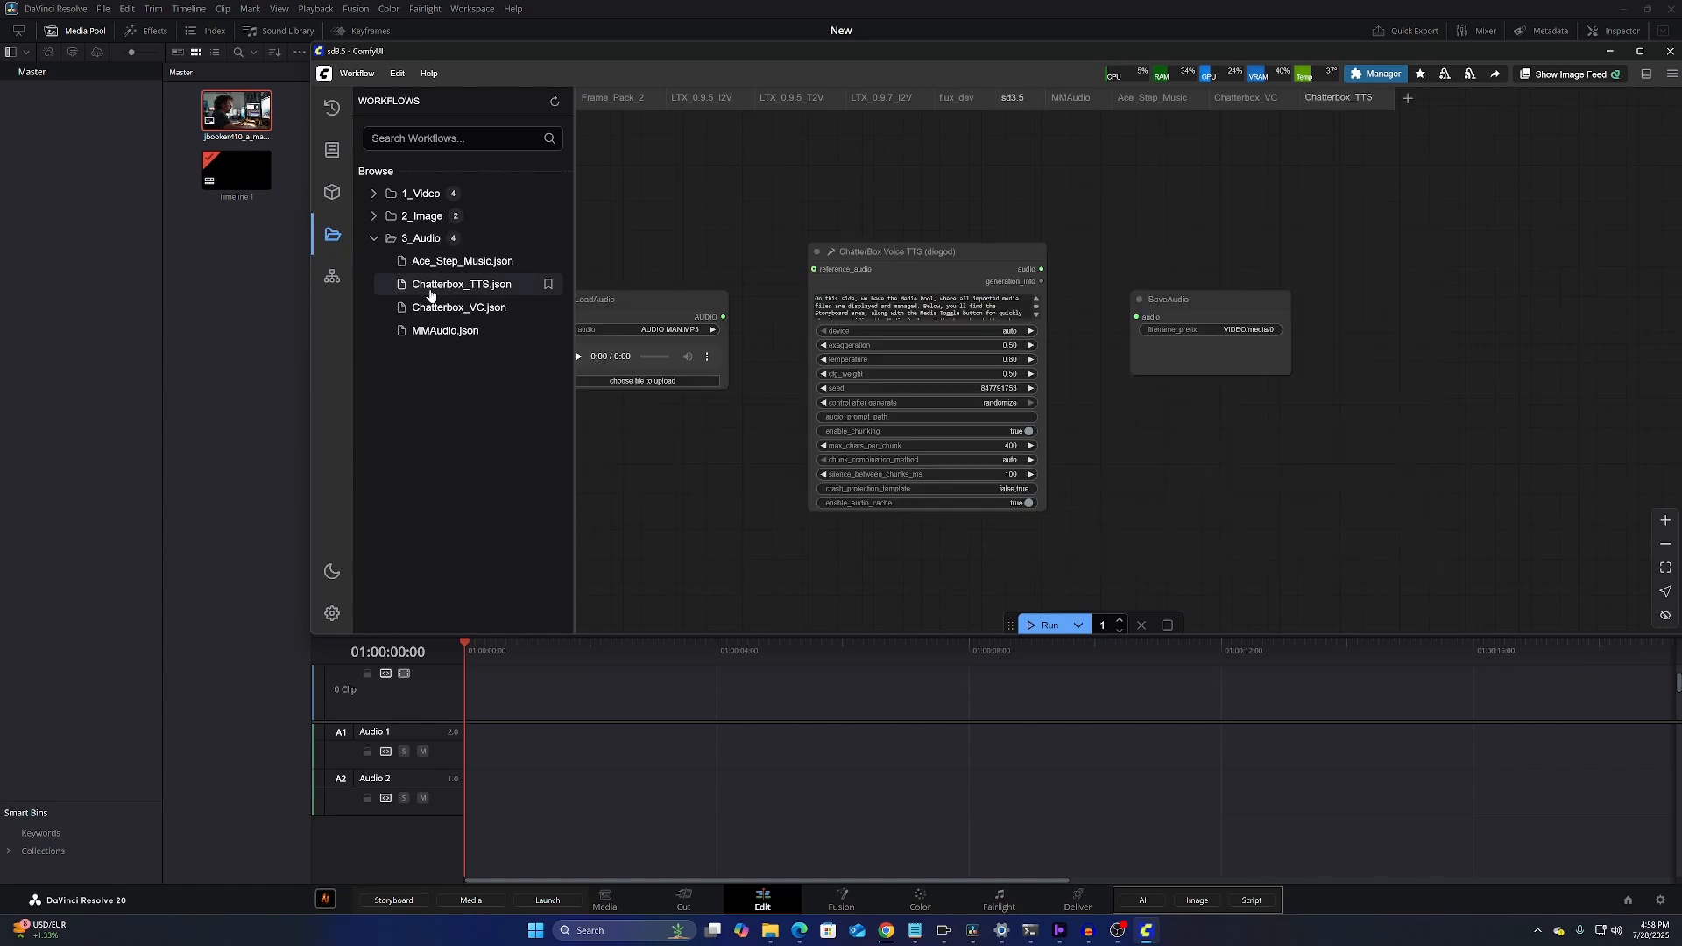
pyautogui.click(336, 241)
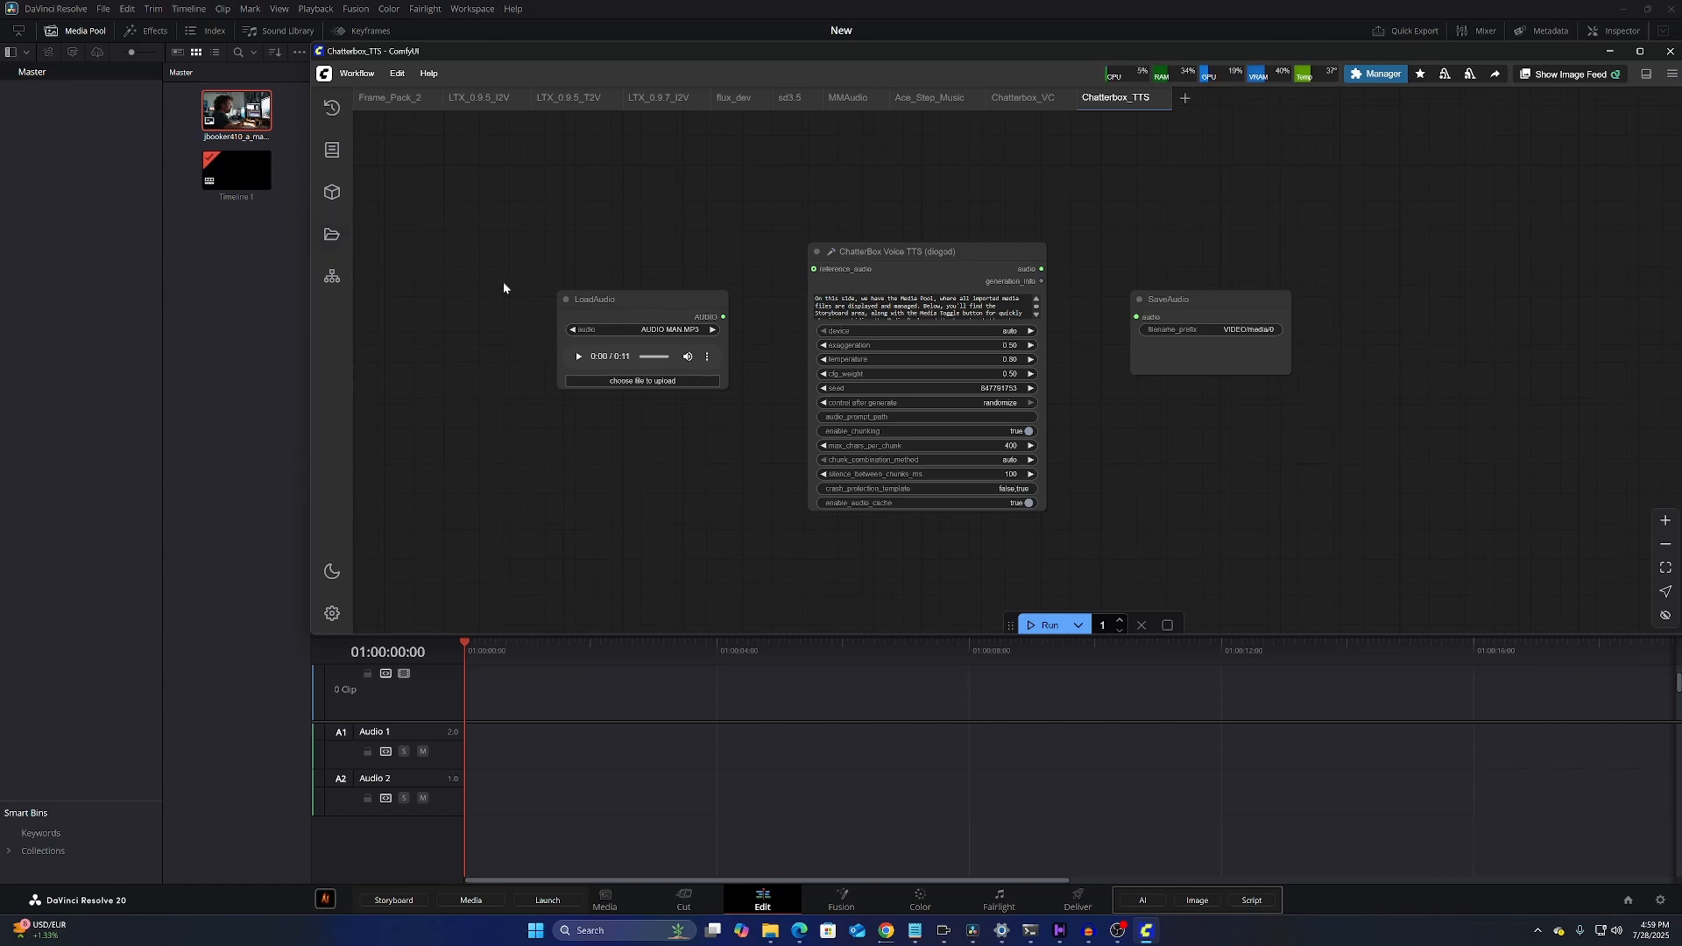
# Open the Chatterbox_VC voice conversion workflow from the 3_Audio folder and hide the workflow browser
pyautogui.click(332, 234)
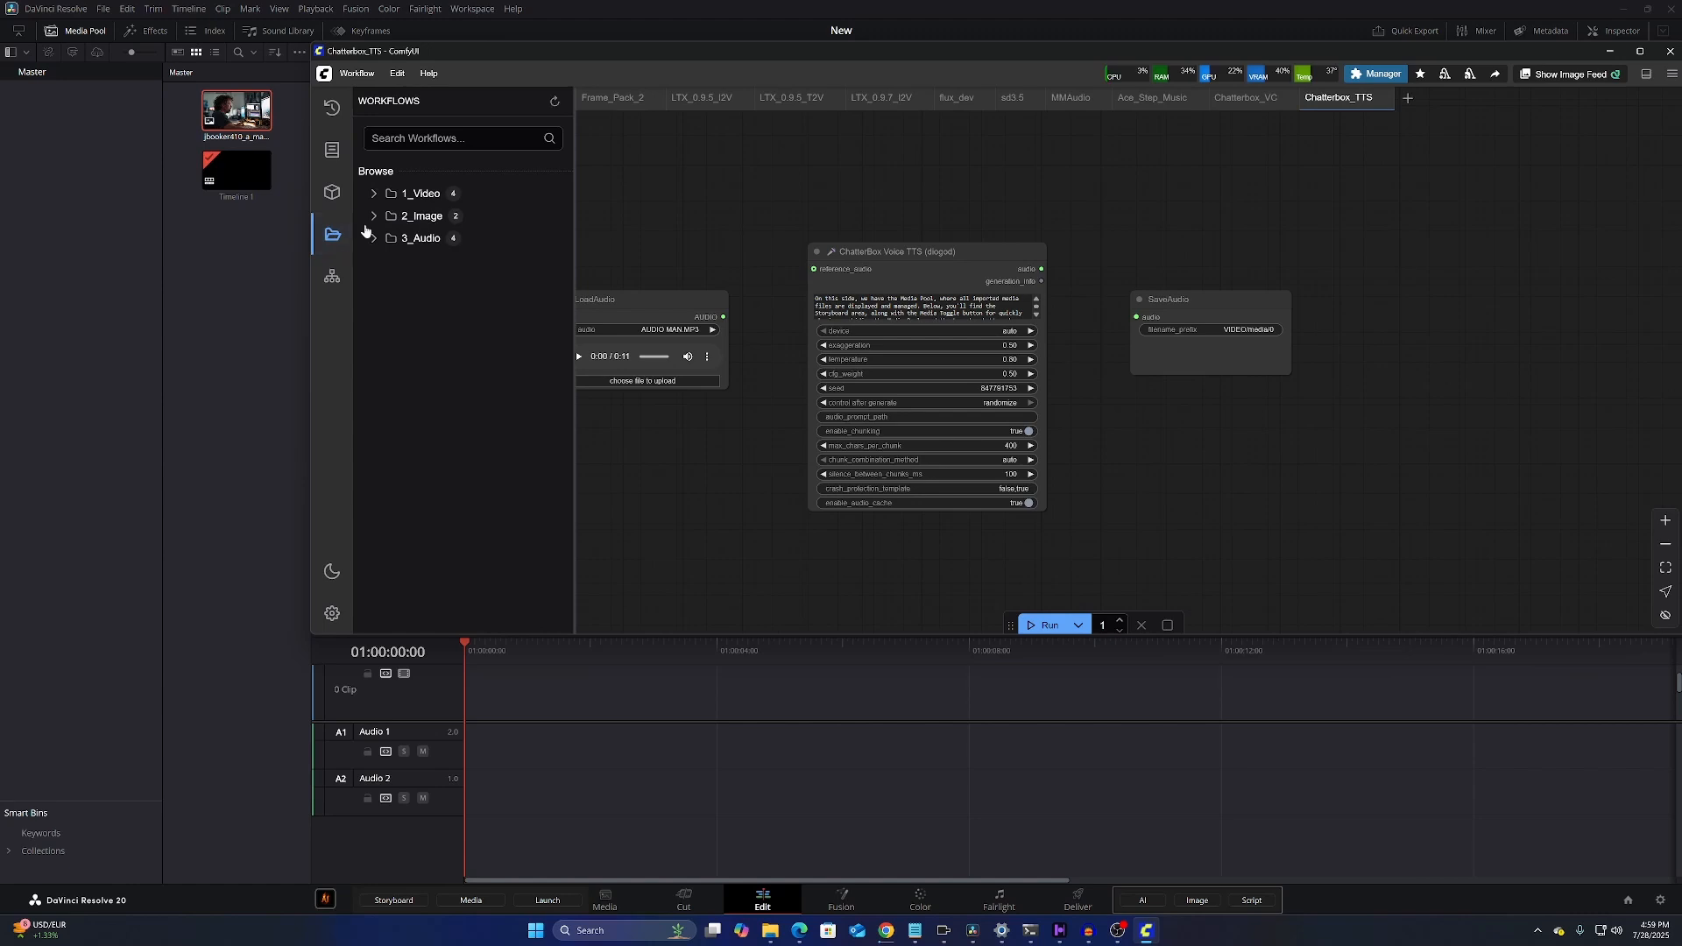
pyautogui.click(377, 219)
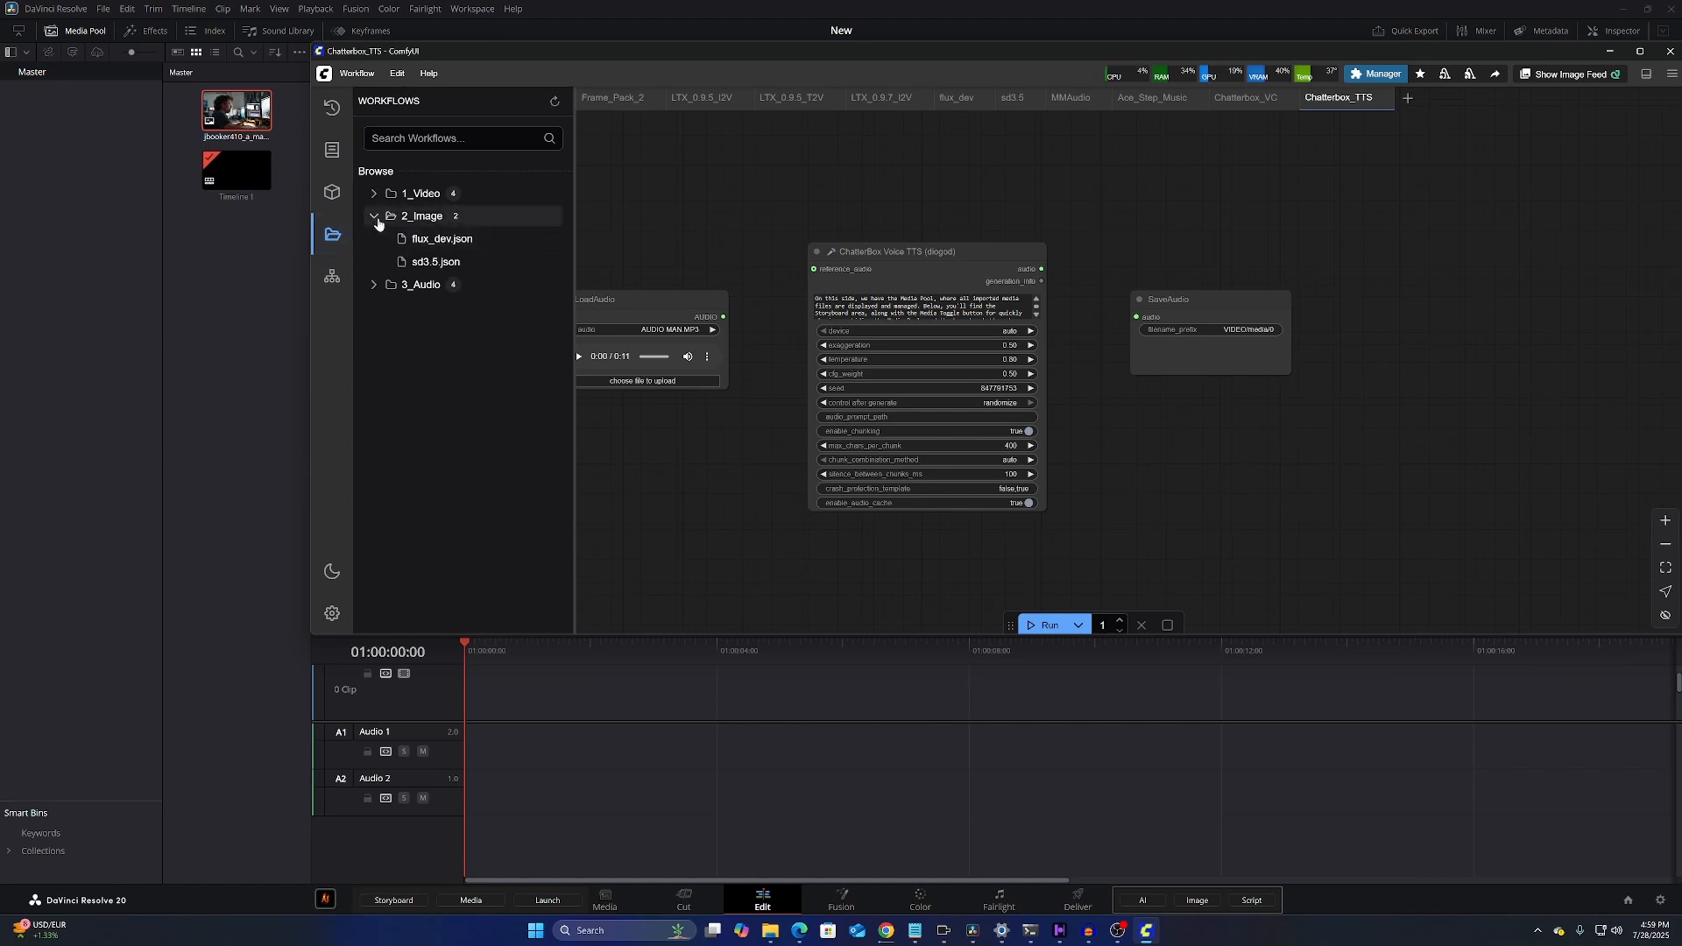
pyautogui.click(377, 219)
pyautogui.click(377, 239)
pyautogui.click(440, 308)
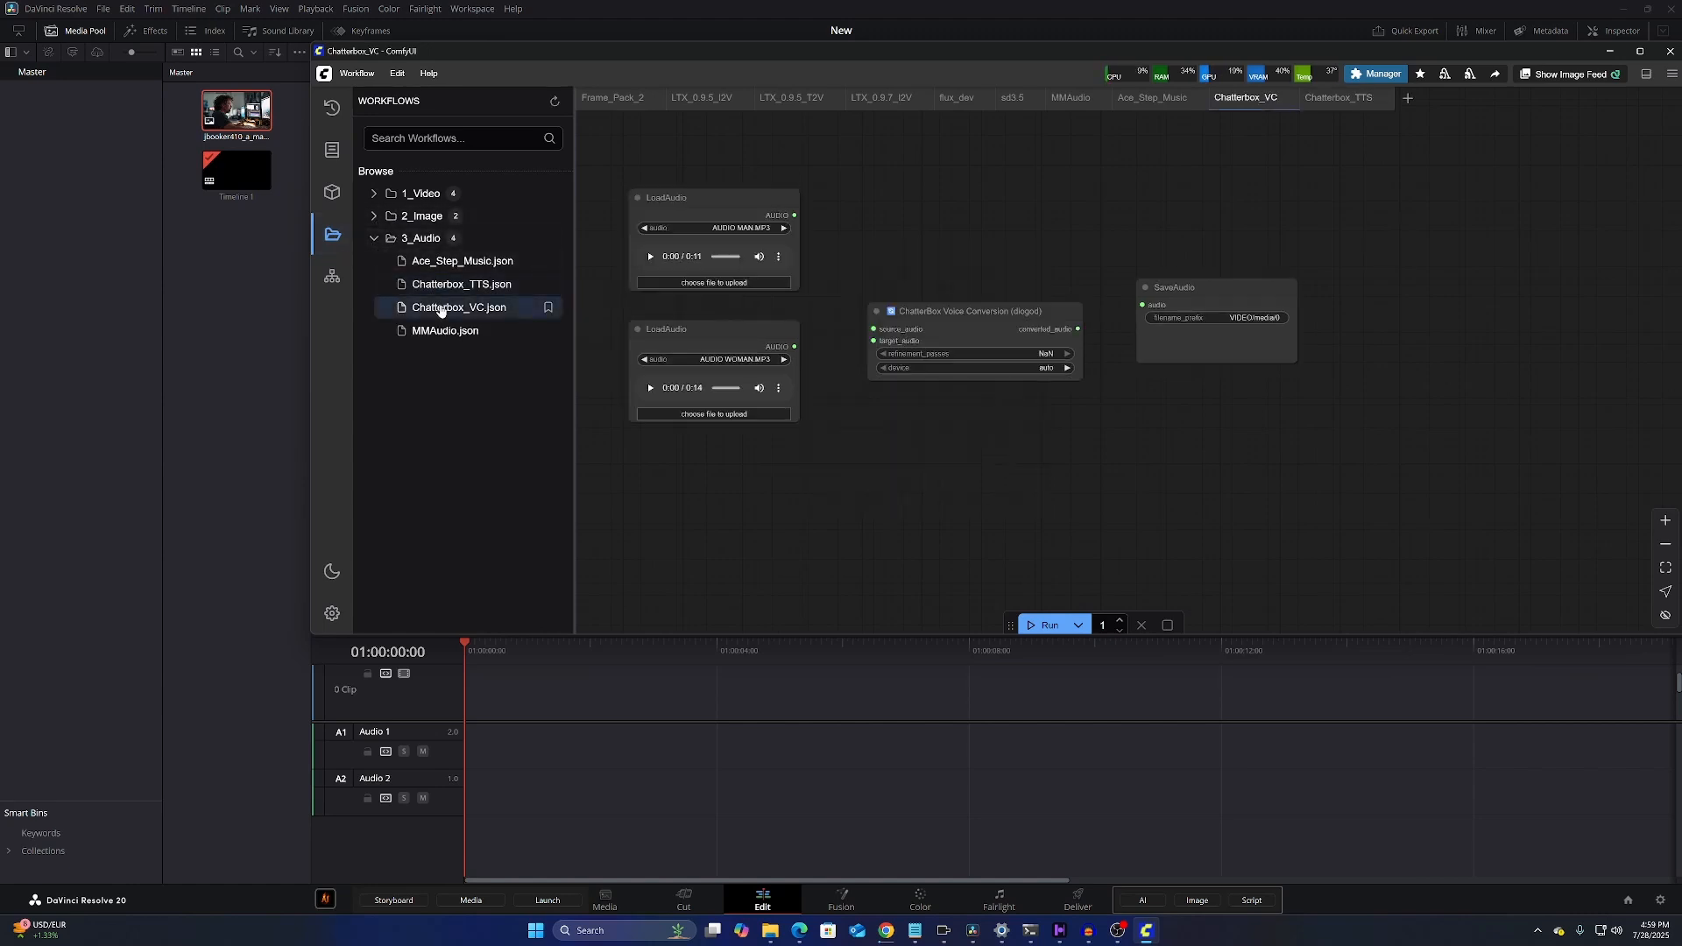
pyautogui.click(334, 236)
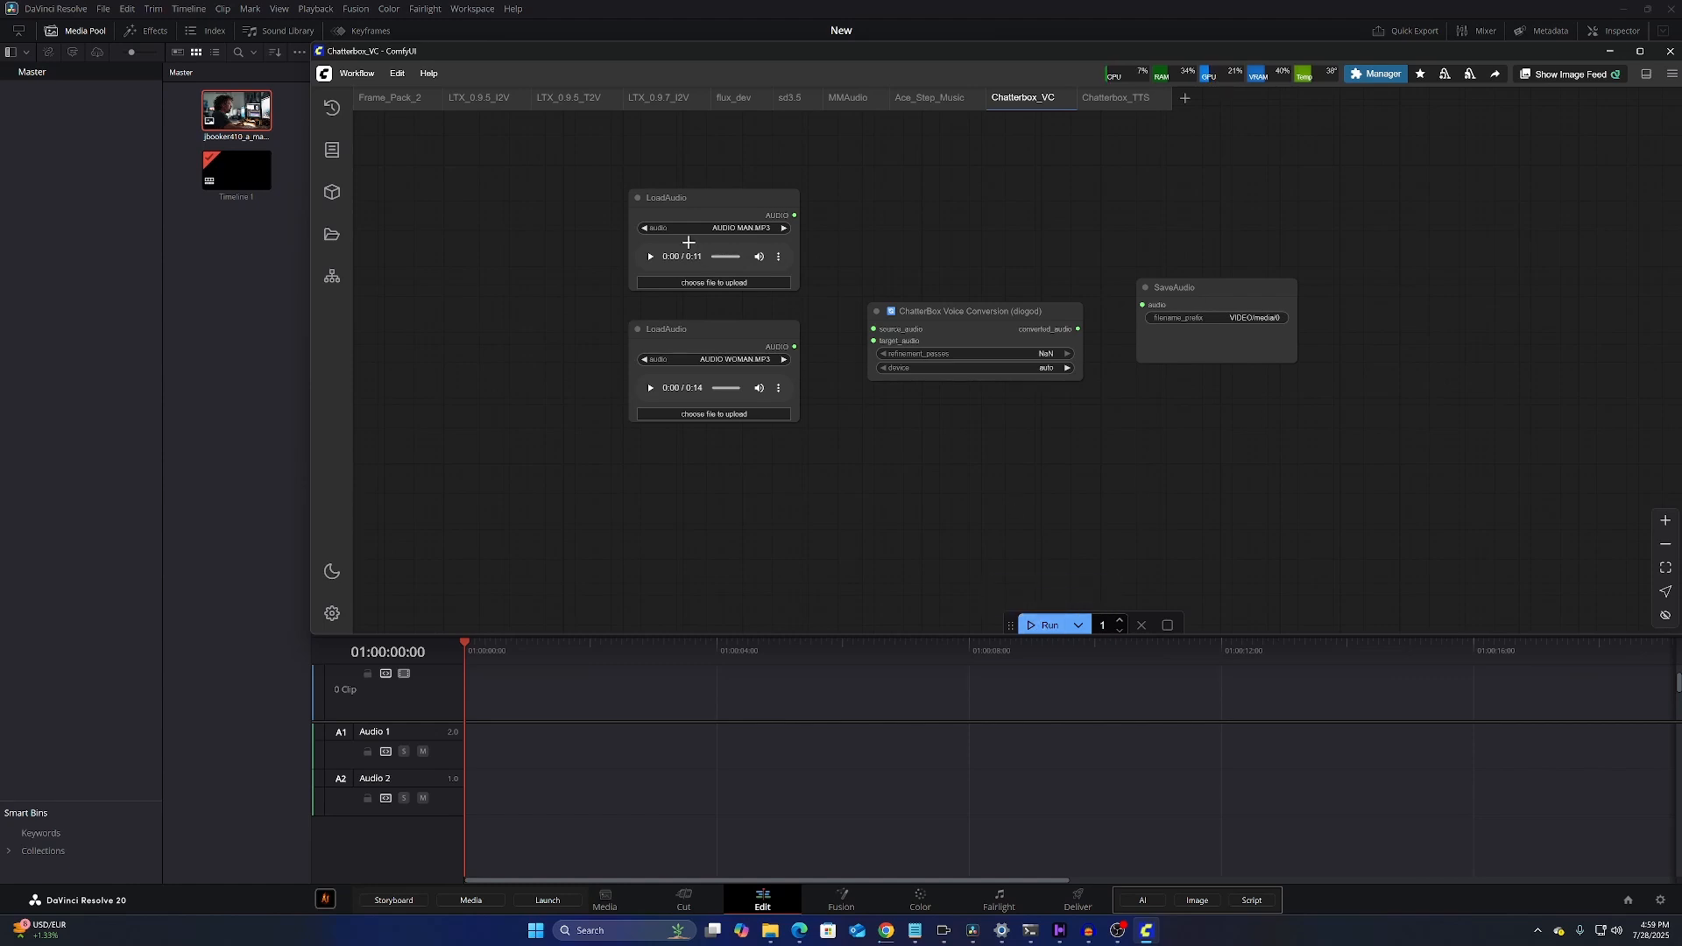
# Preview the AUDIO MAN.MP3 and AUDIO WOMAN.MP3 clips in the two LoadAudio nodes
pyautogui.click(649, 257)
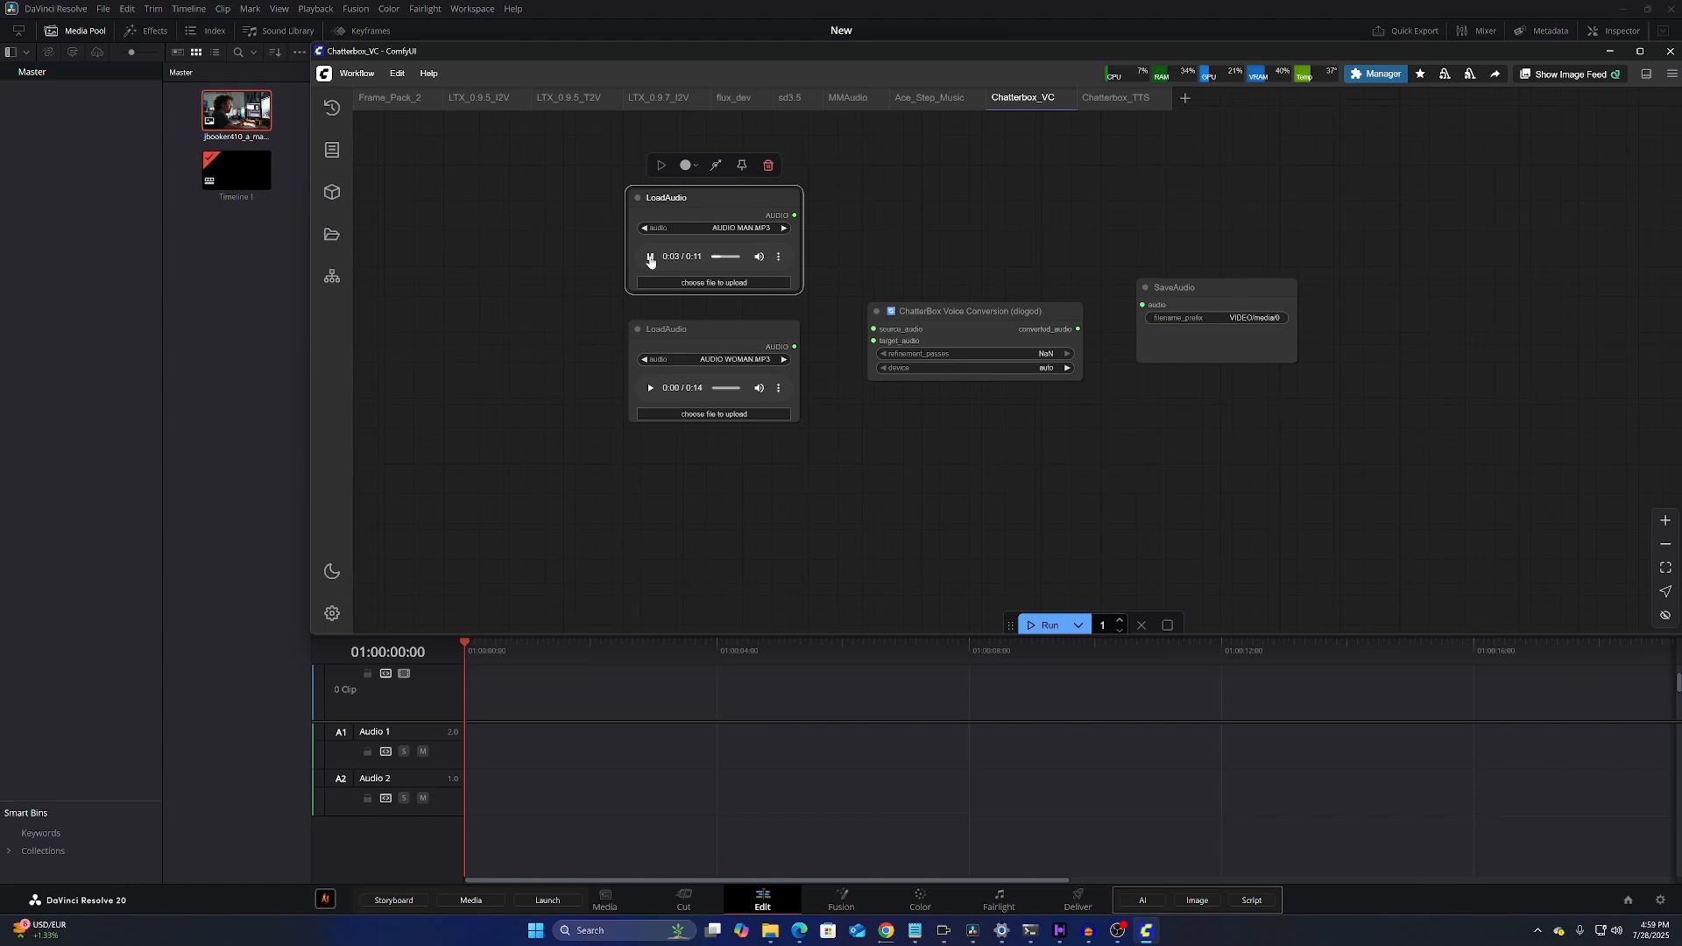
pyautogui.click(649, 389)
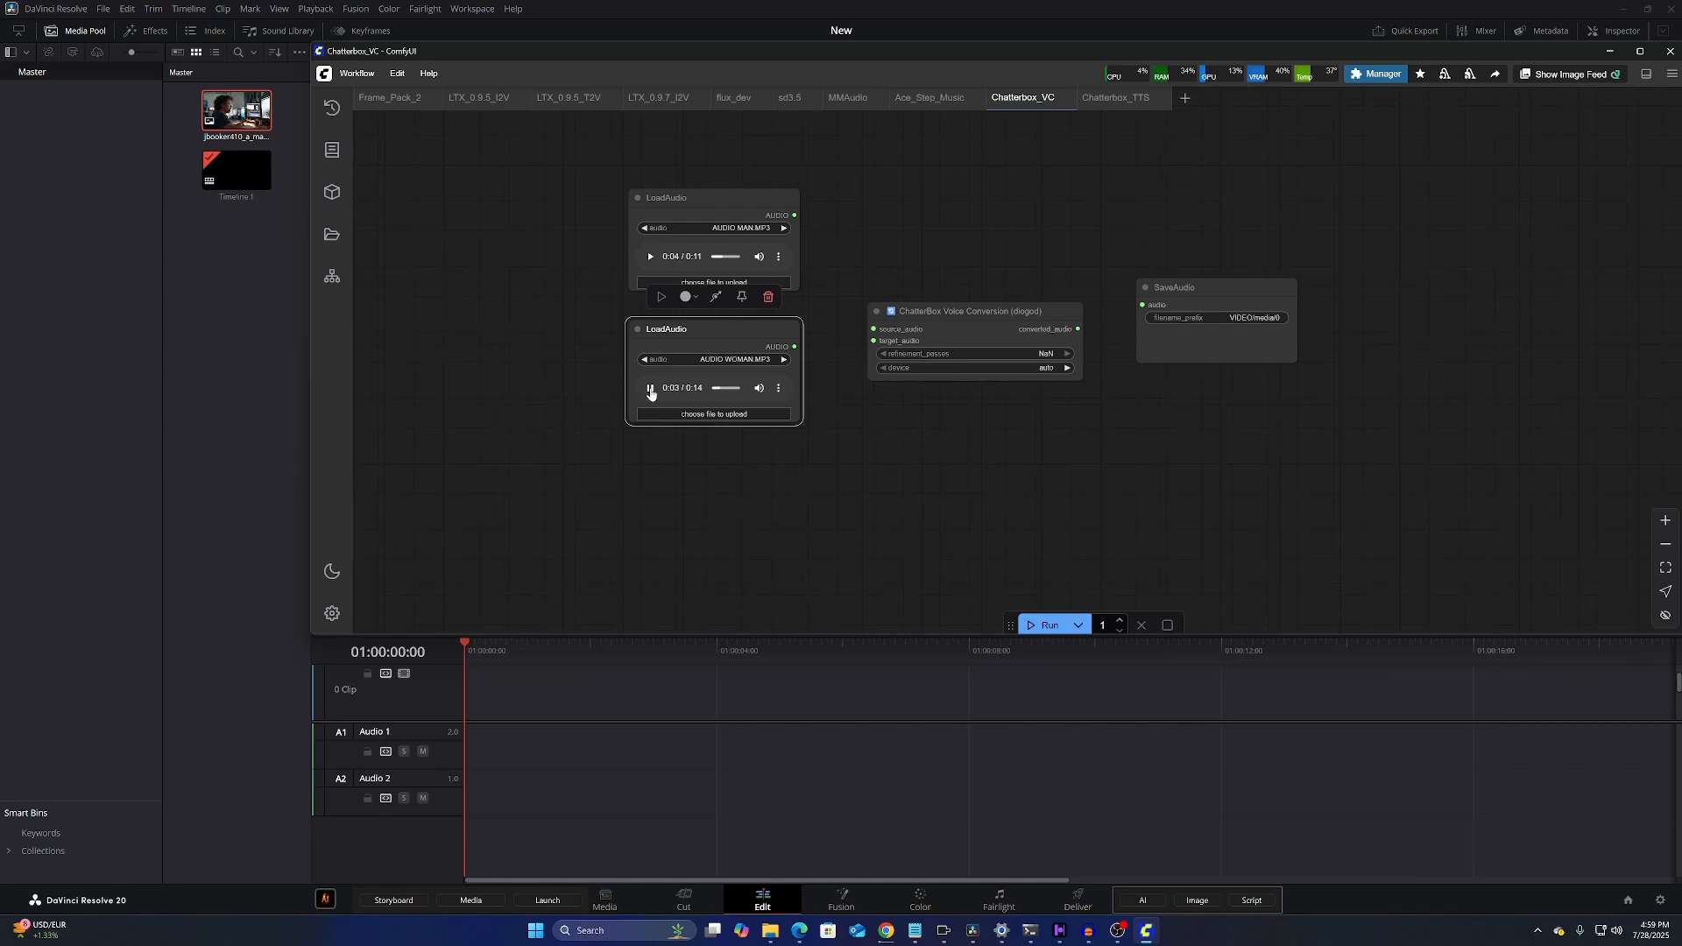
pyautogui.click(650, 390)
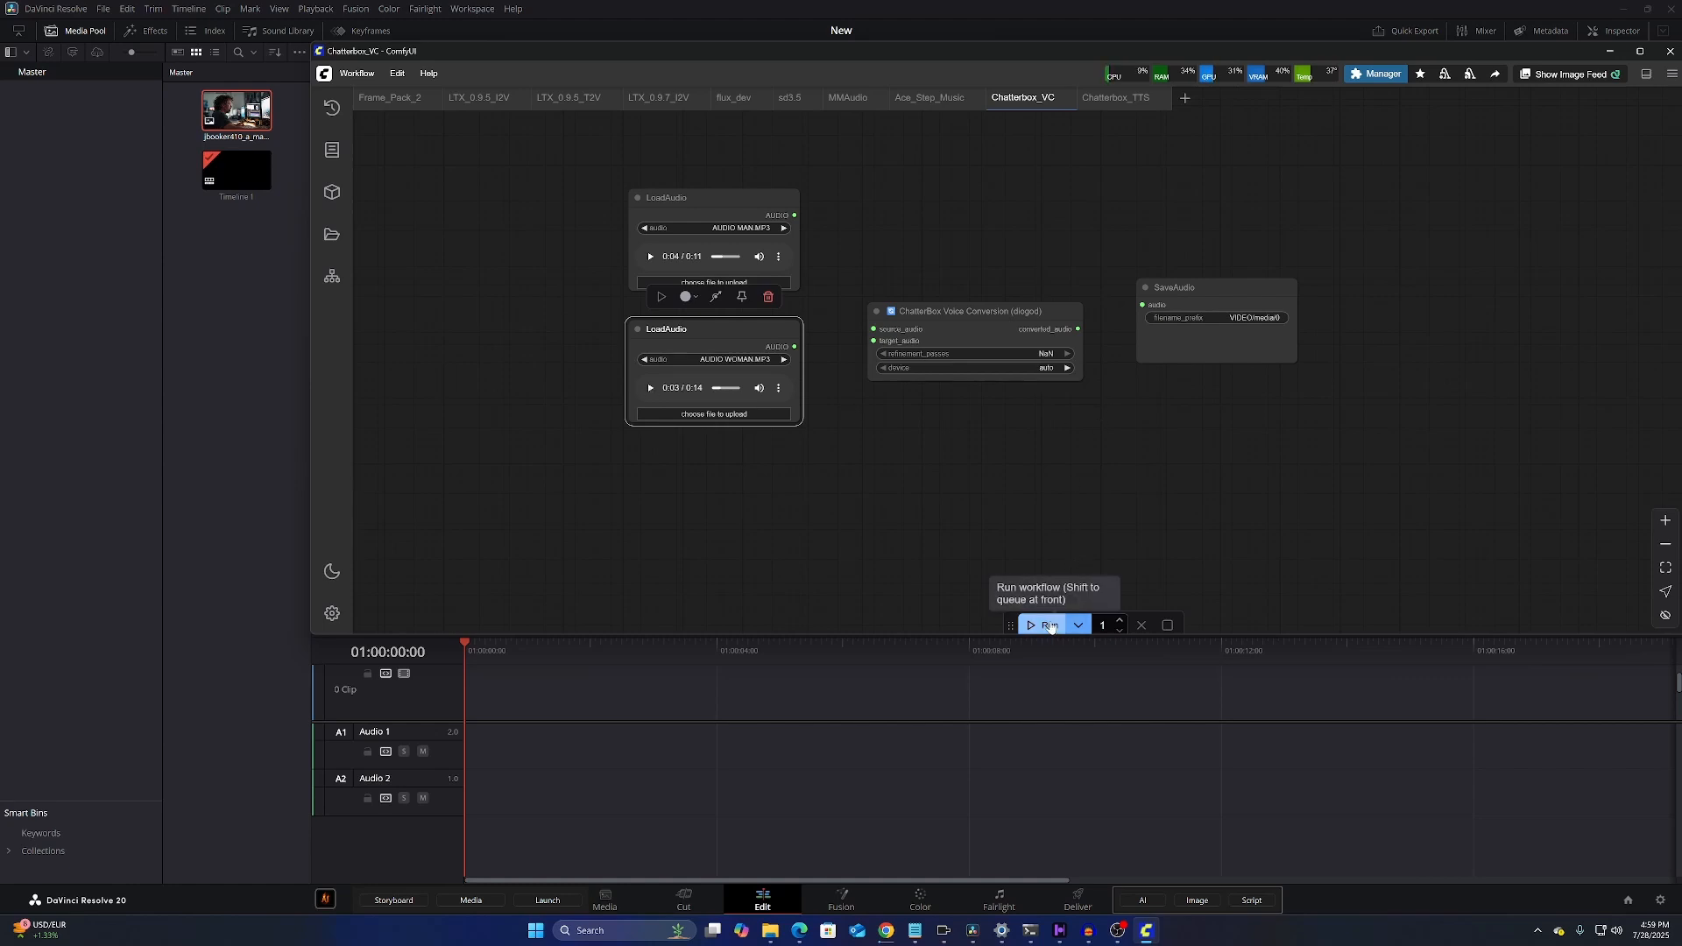
# Try to run the Chatterbox_VC workflow, dismiss the error, and repair the ChatterBox Voice Conversion node by recreating it
pyautogui.click(1050, 625)
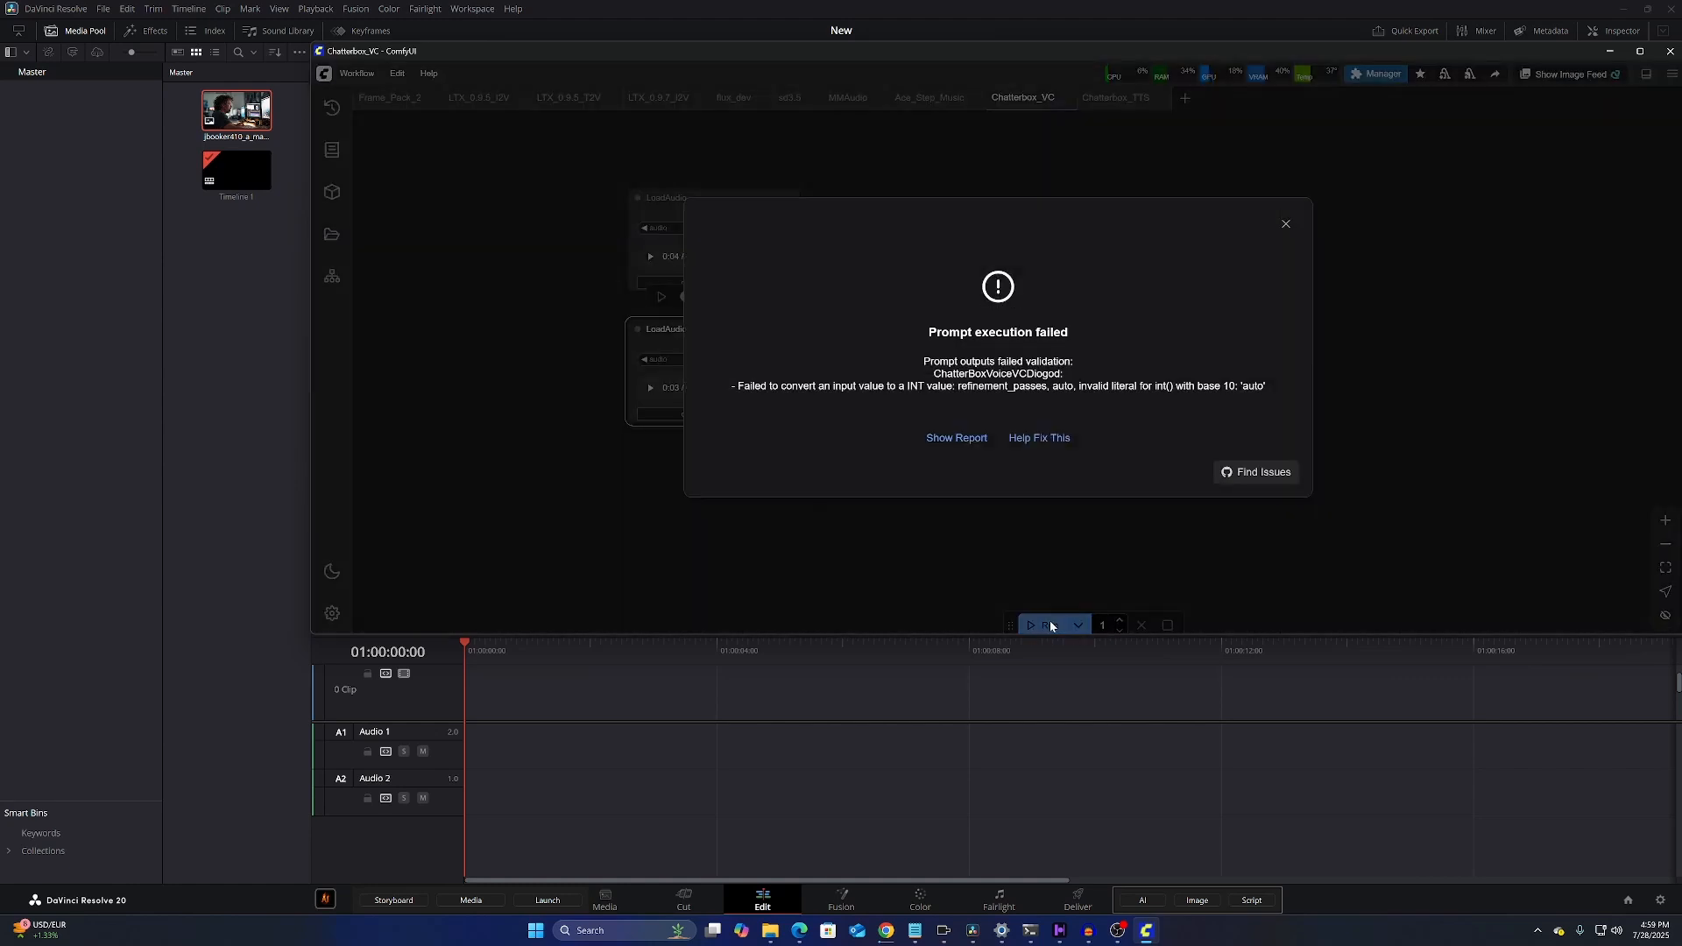
pyautogui.click(1285, 226)
pyautogui.click(975, 322)
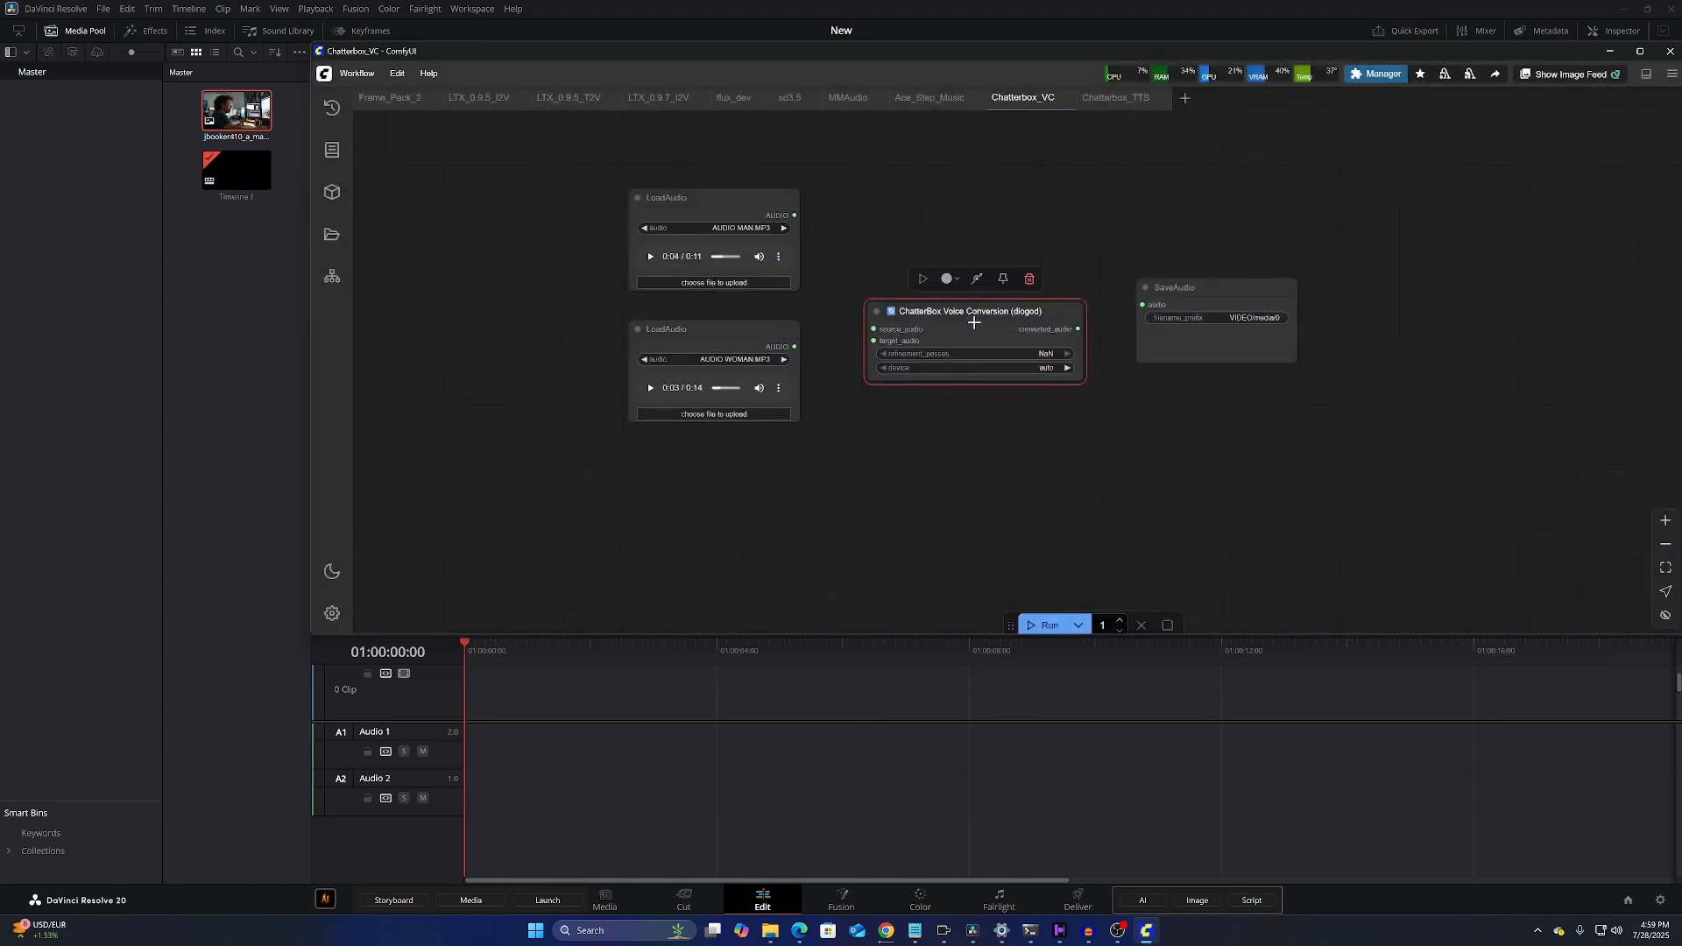
pyautogui.rightClick(970, 321)
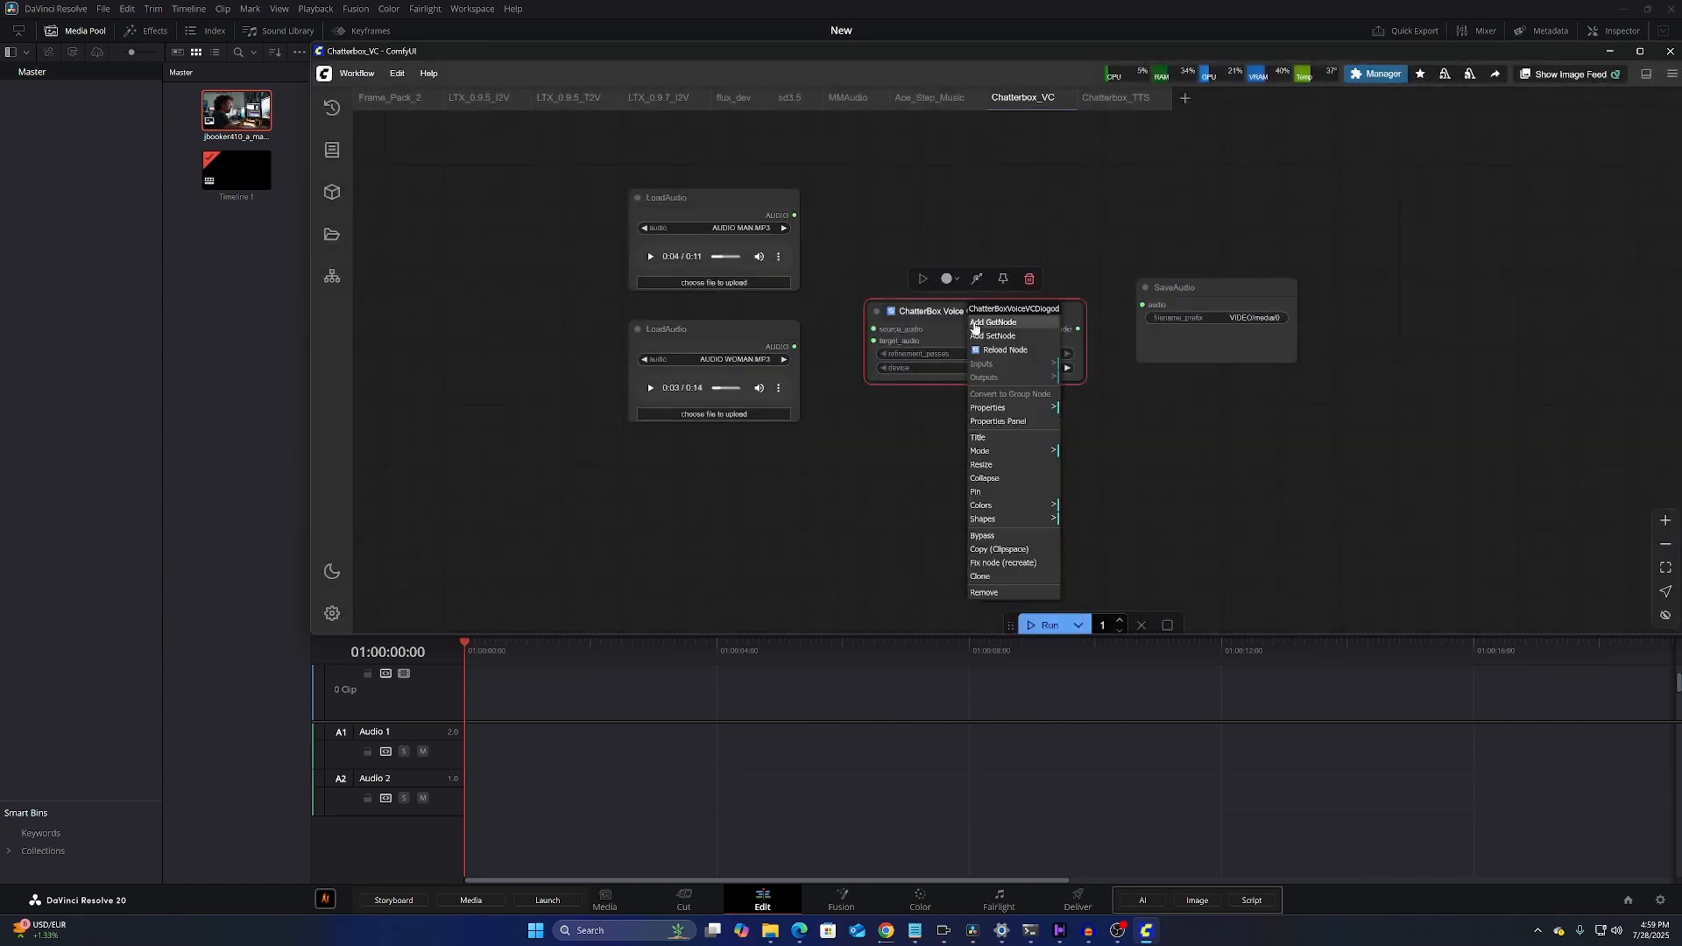
pyautogui.click(999, 563)
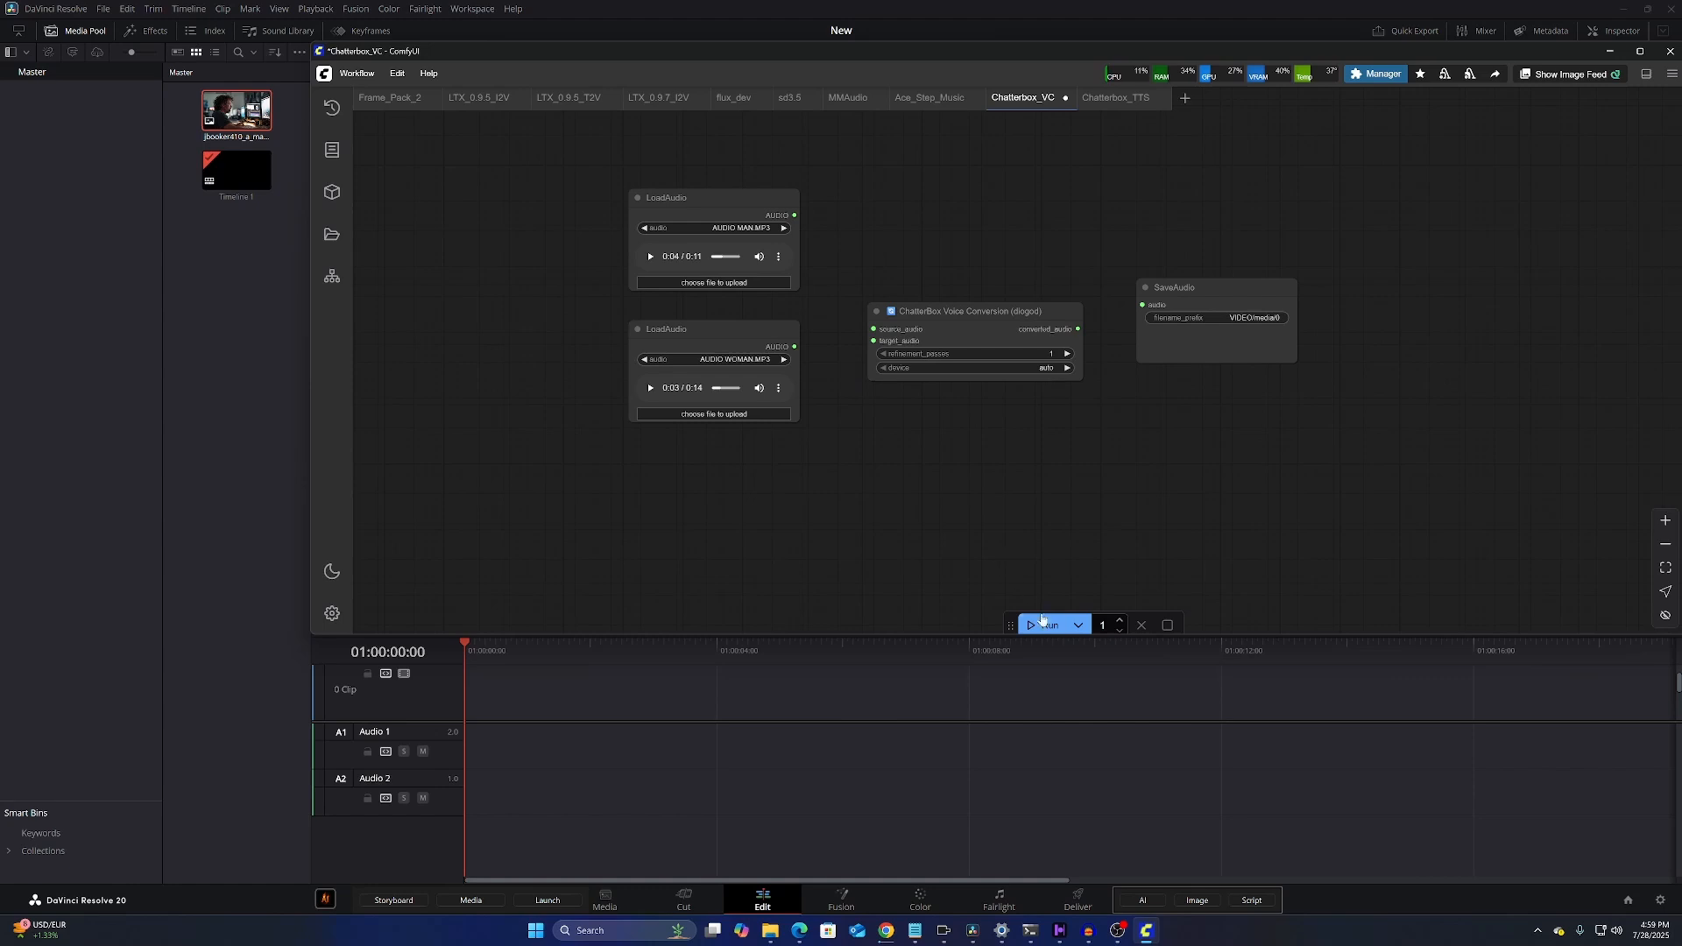
# Run the Chatterbox_VC workflow and play the converted voice clip in the SaveAudio node
pyautogui.click(1042, 623)
pyautogui.click(1157, 344)
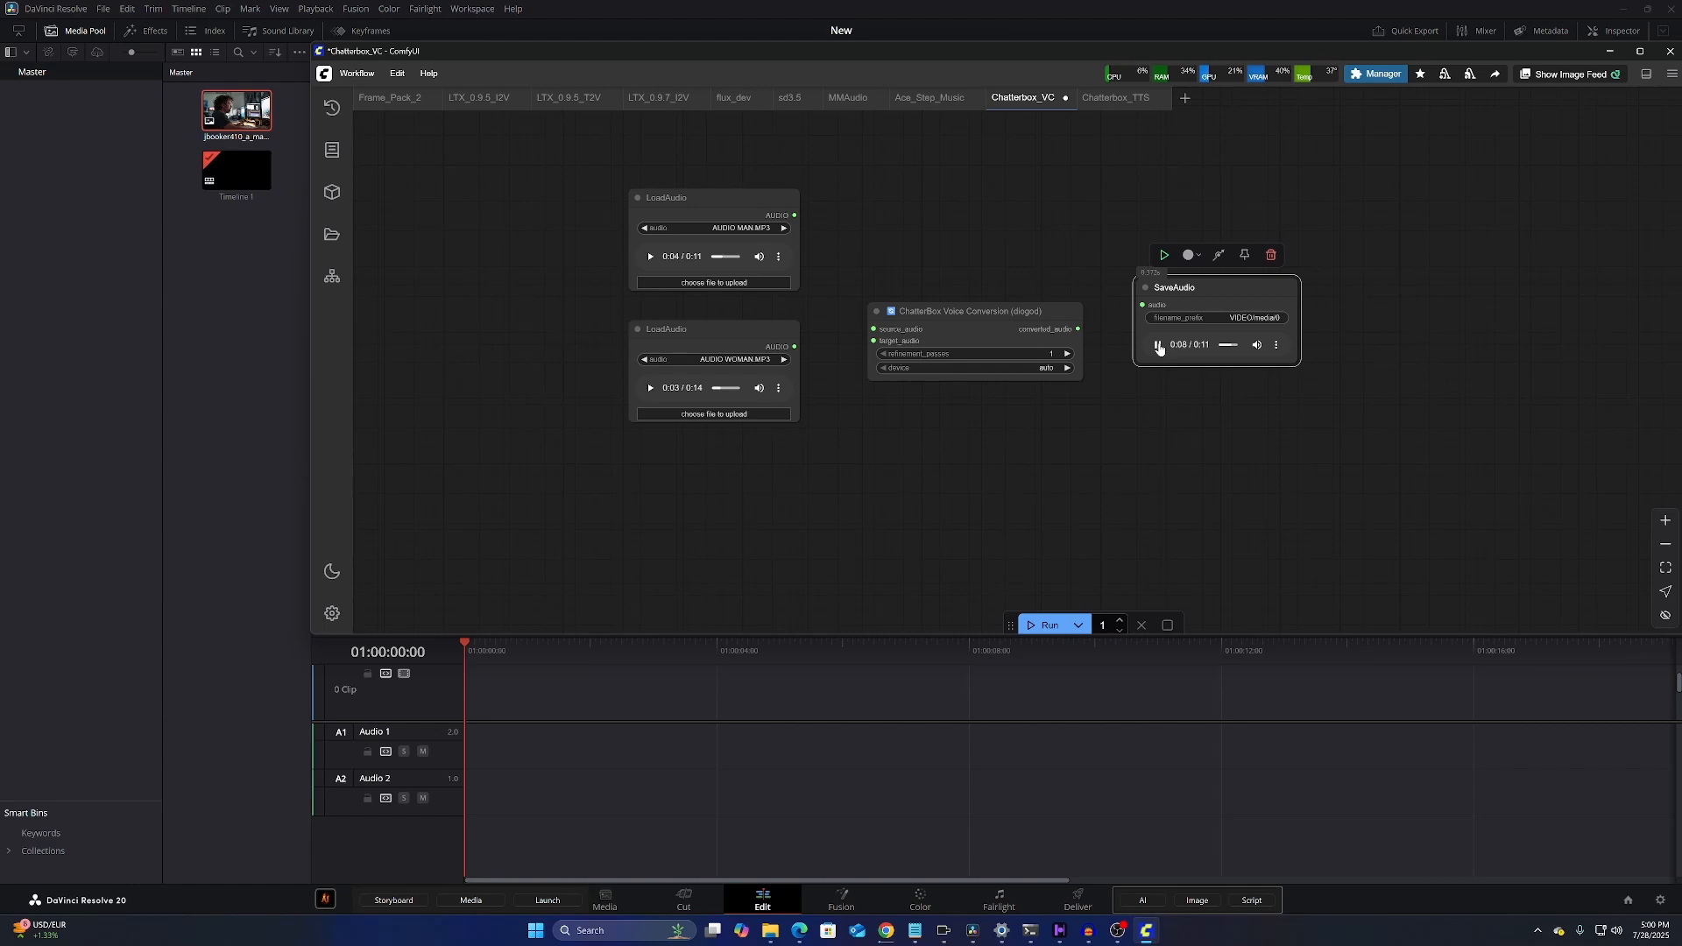
pyautogui.click(1158, 346)
# Swap the inputs to AUDIO WOMAN.MP3 in the upper LoadAudio node and AUDIO MAN.MP3 in the lower one, then run the conversion and play the result
pyautogui.click(645, 229)
pyautogui.click(782, 230)
pyautogui.click(782, 230)
pyautogui.click(643, 359)
pyautogui.click(1044, 624)
pyautogui.click(1157, 345)
# Open the MMAudio workflow from the 3_Audio folder and hide the workflow browser
pyautogui.click(331, 233)
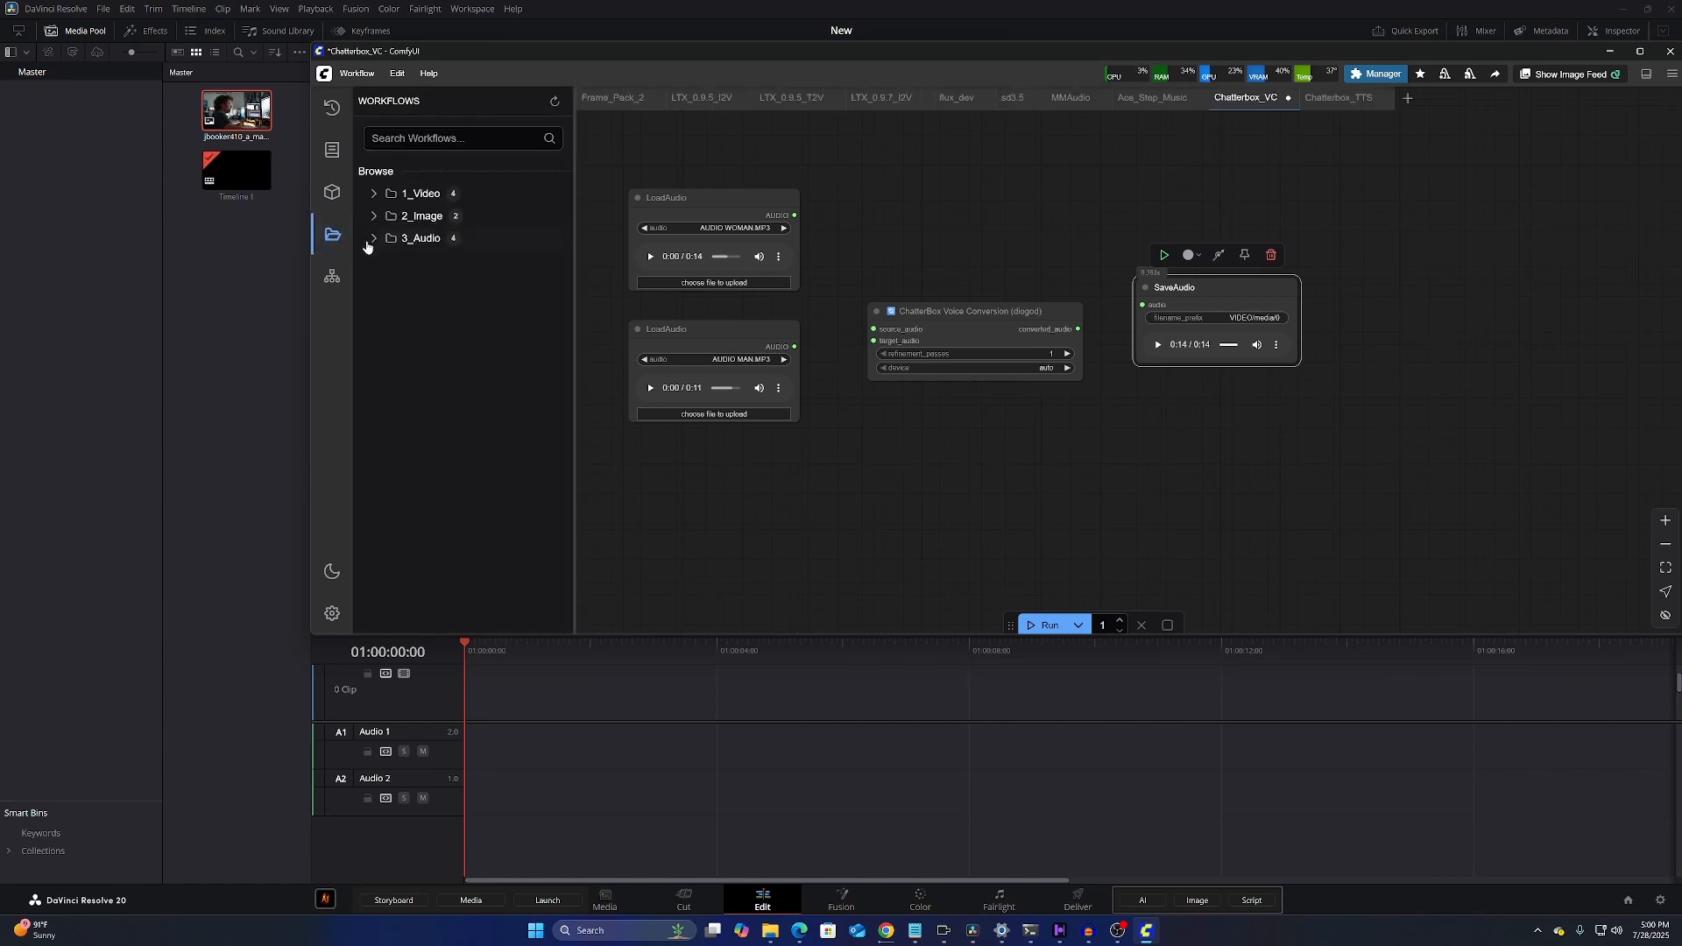
pyautogui.click(373, 238)
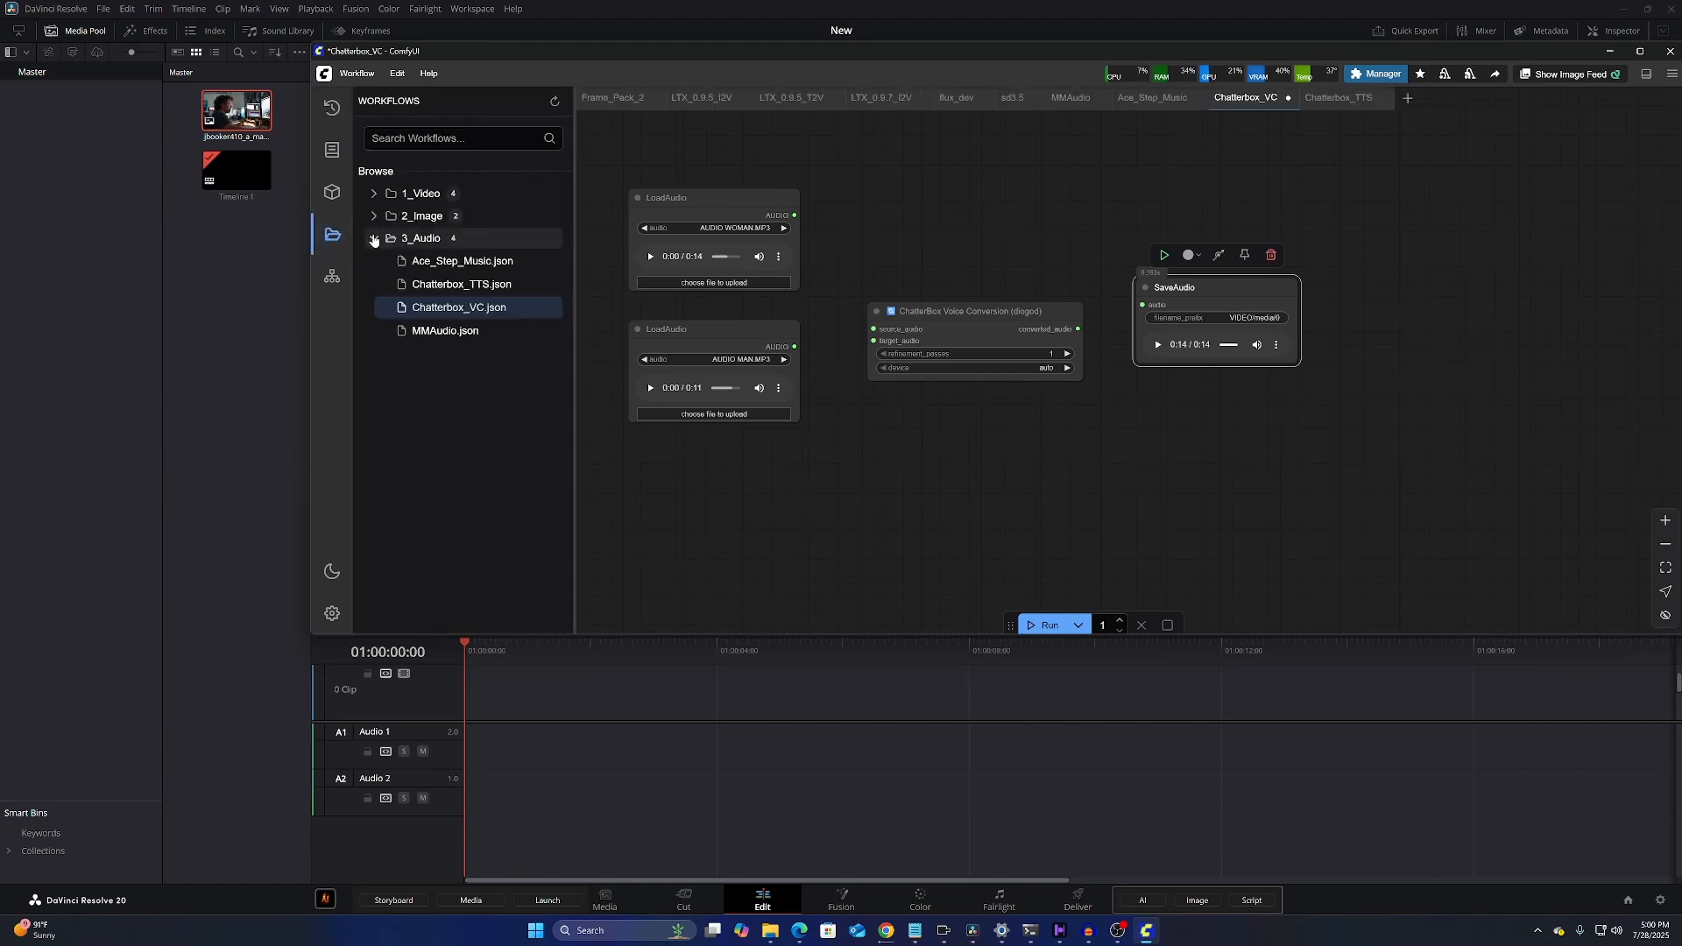
pyautogui.click(417, 336)
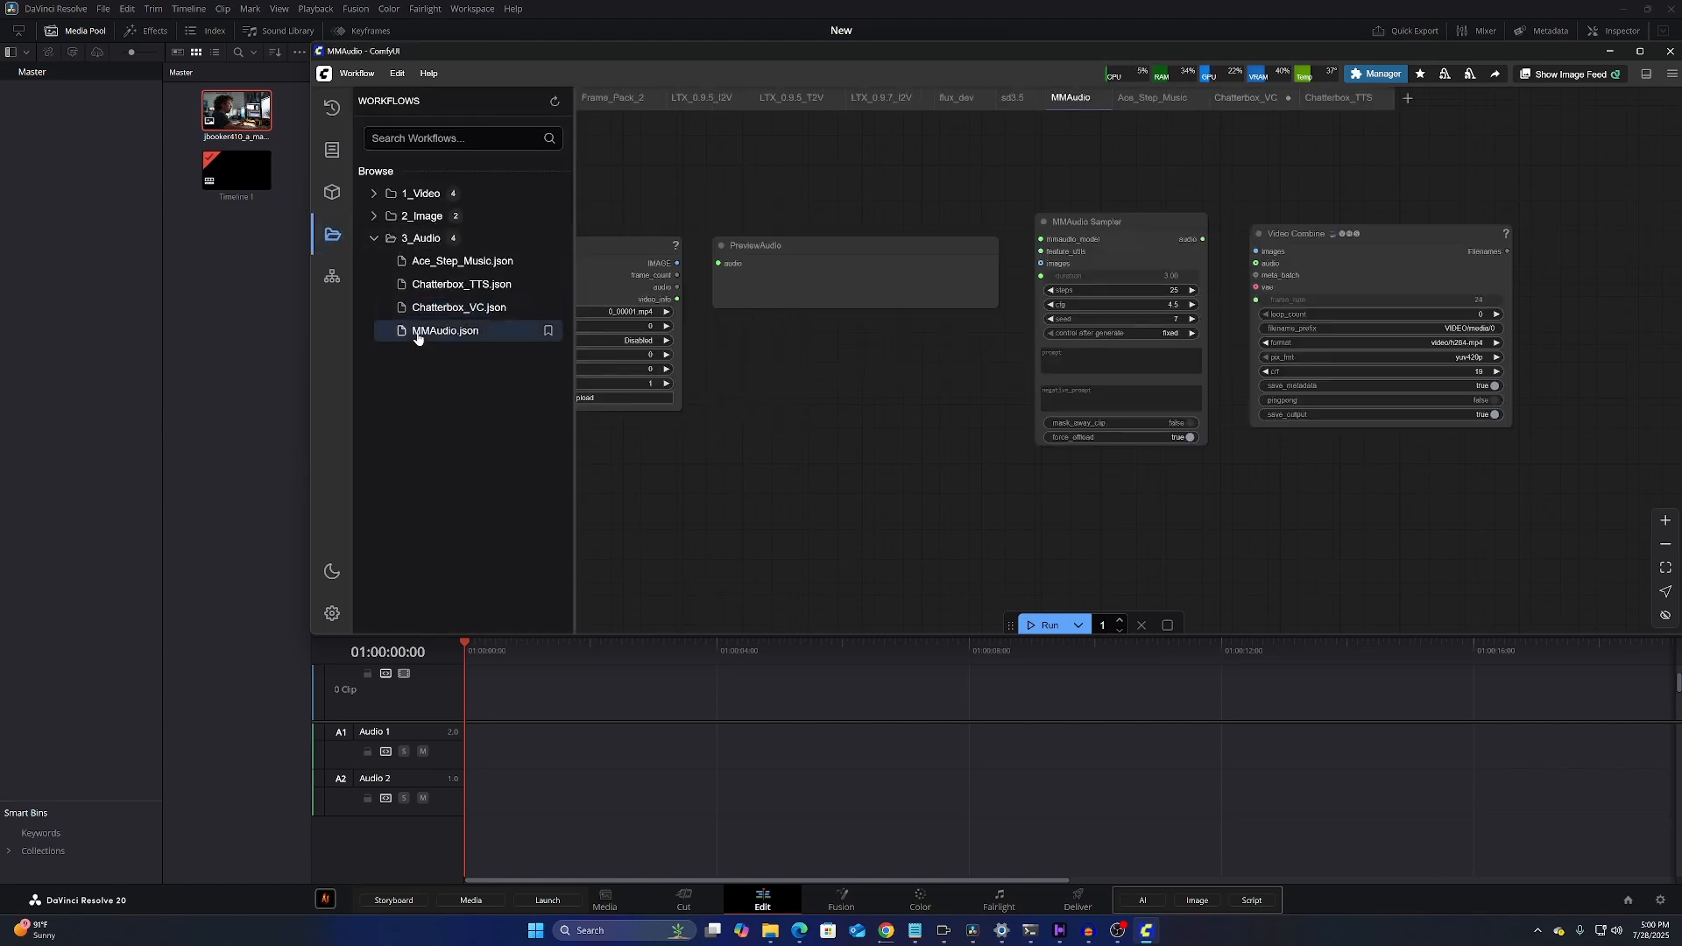
pyautogui.click(337, 244)
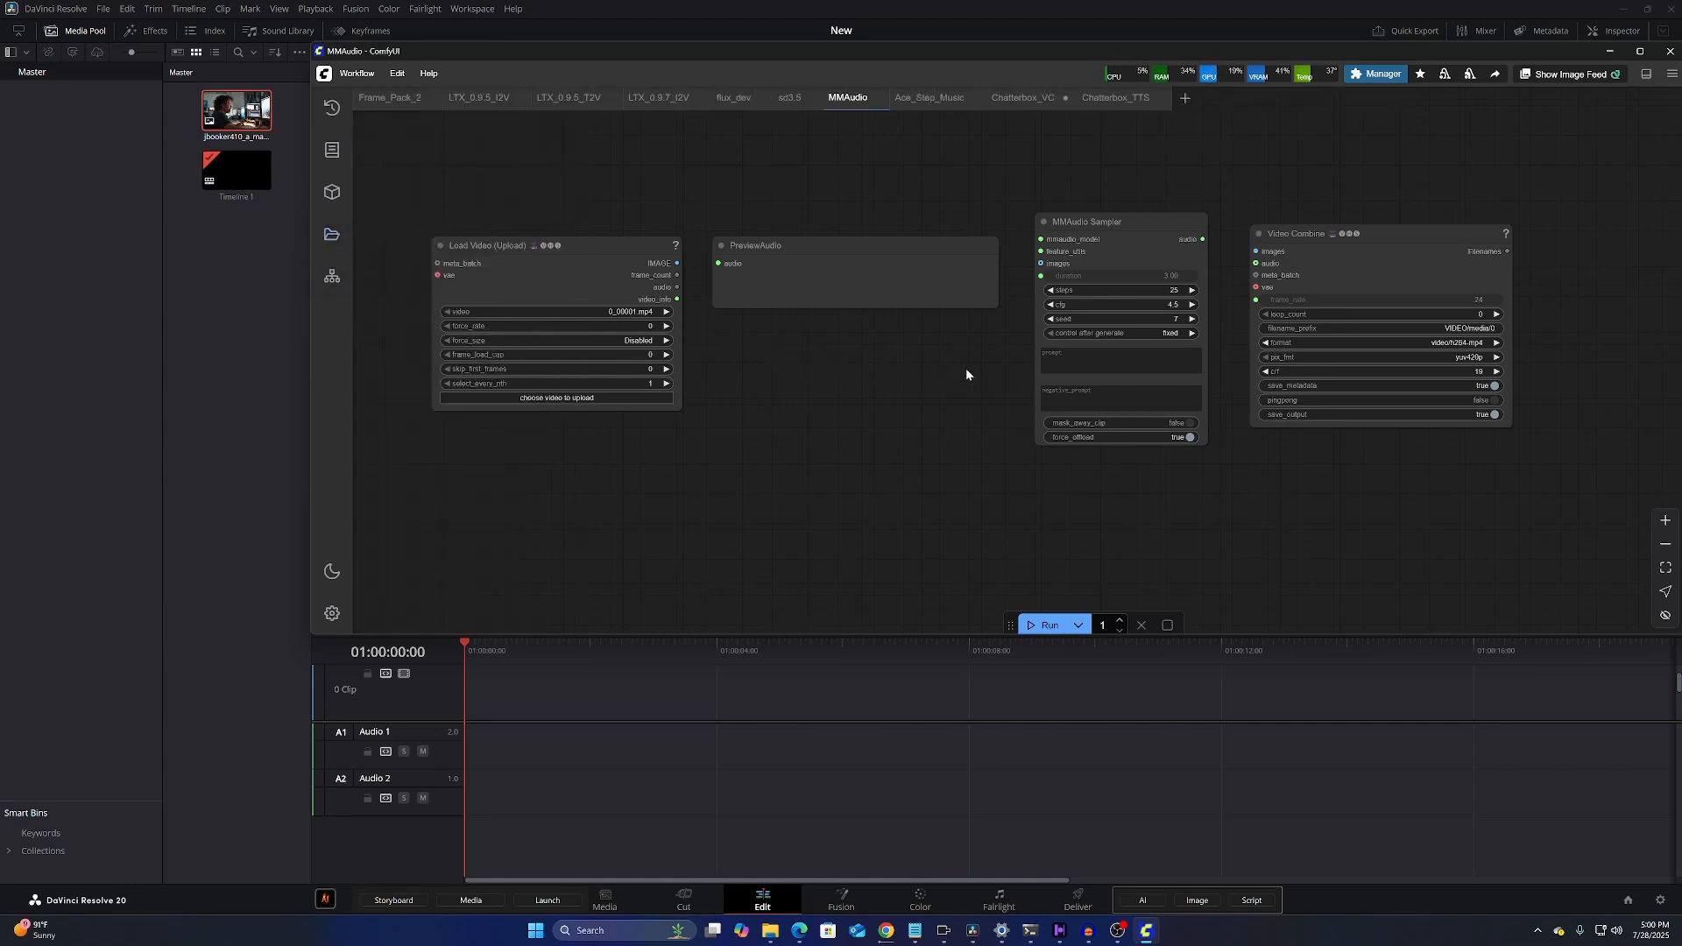
# Load the 0_00007 beach video into the Load Video node and run the MMAudio workflow with both prompts left empty
pyautogui.click(598, 401)
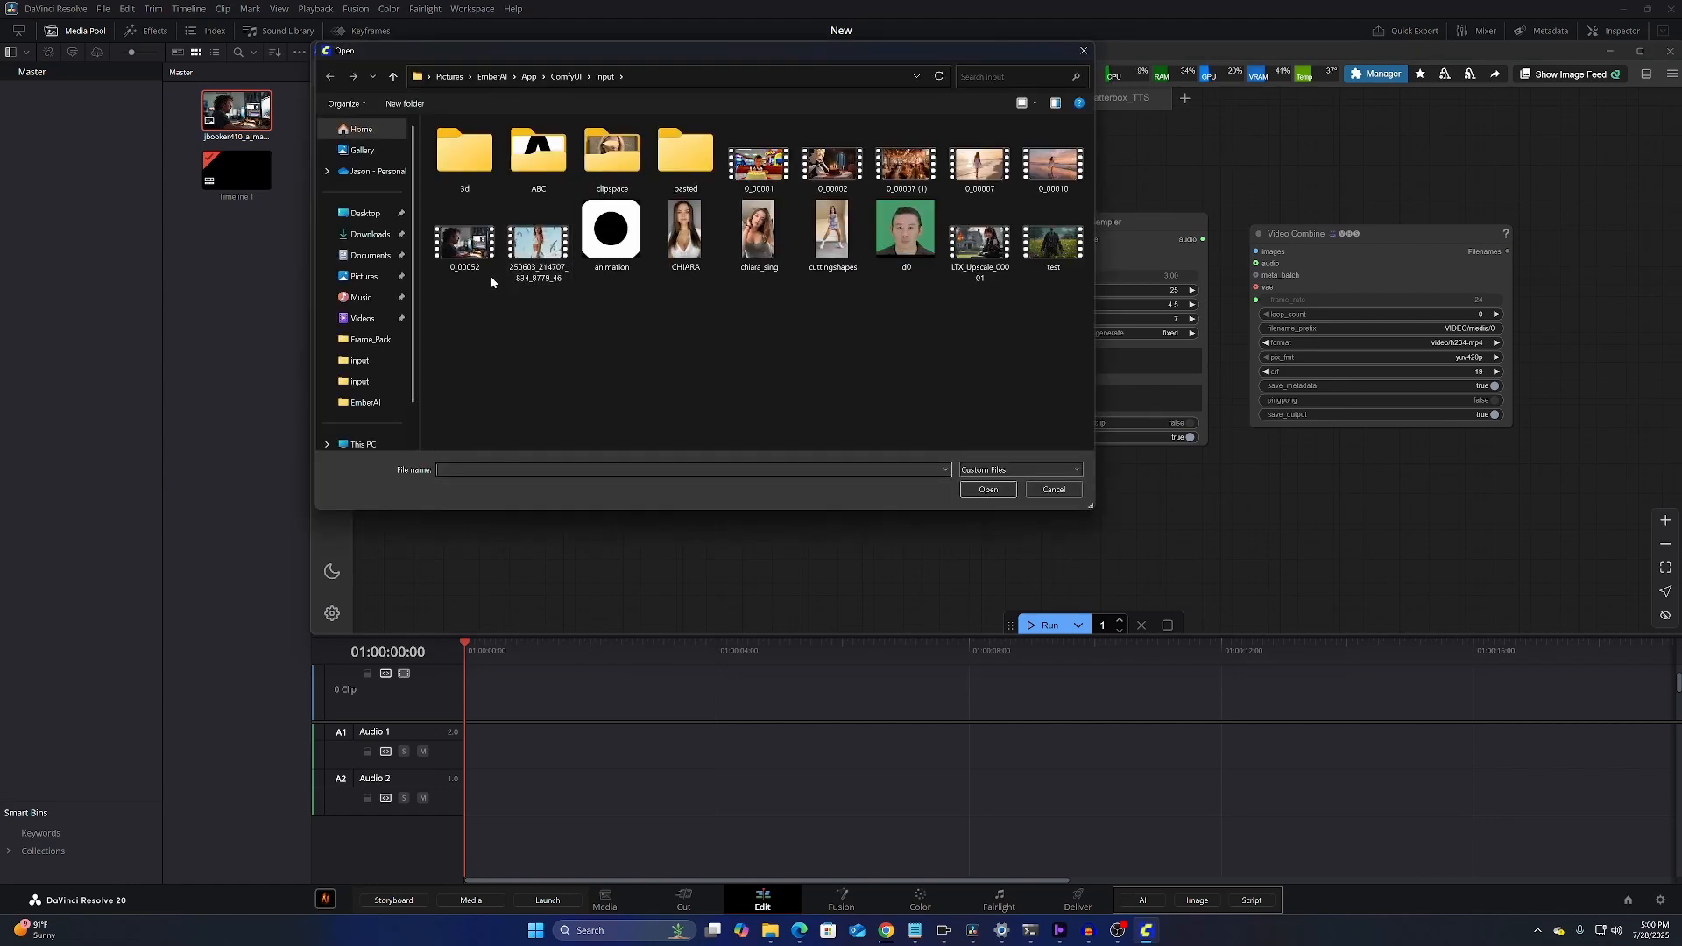
pyautogui.doubleClick(976, 170)
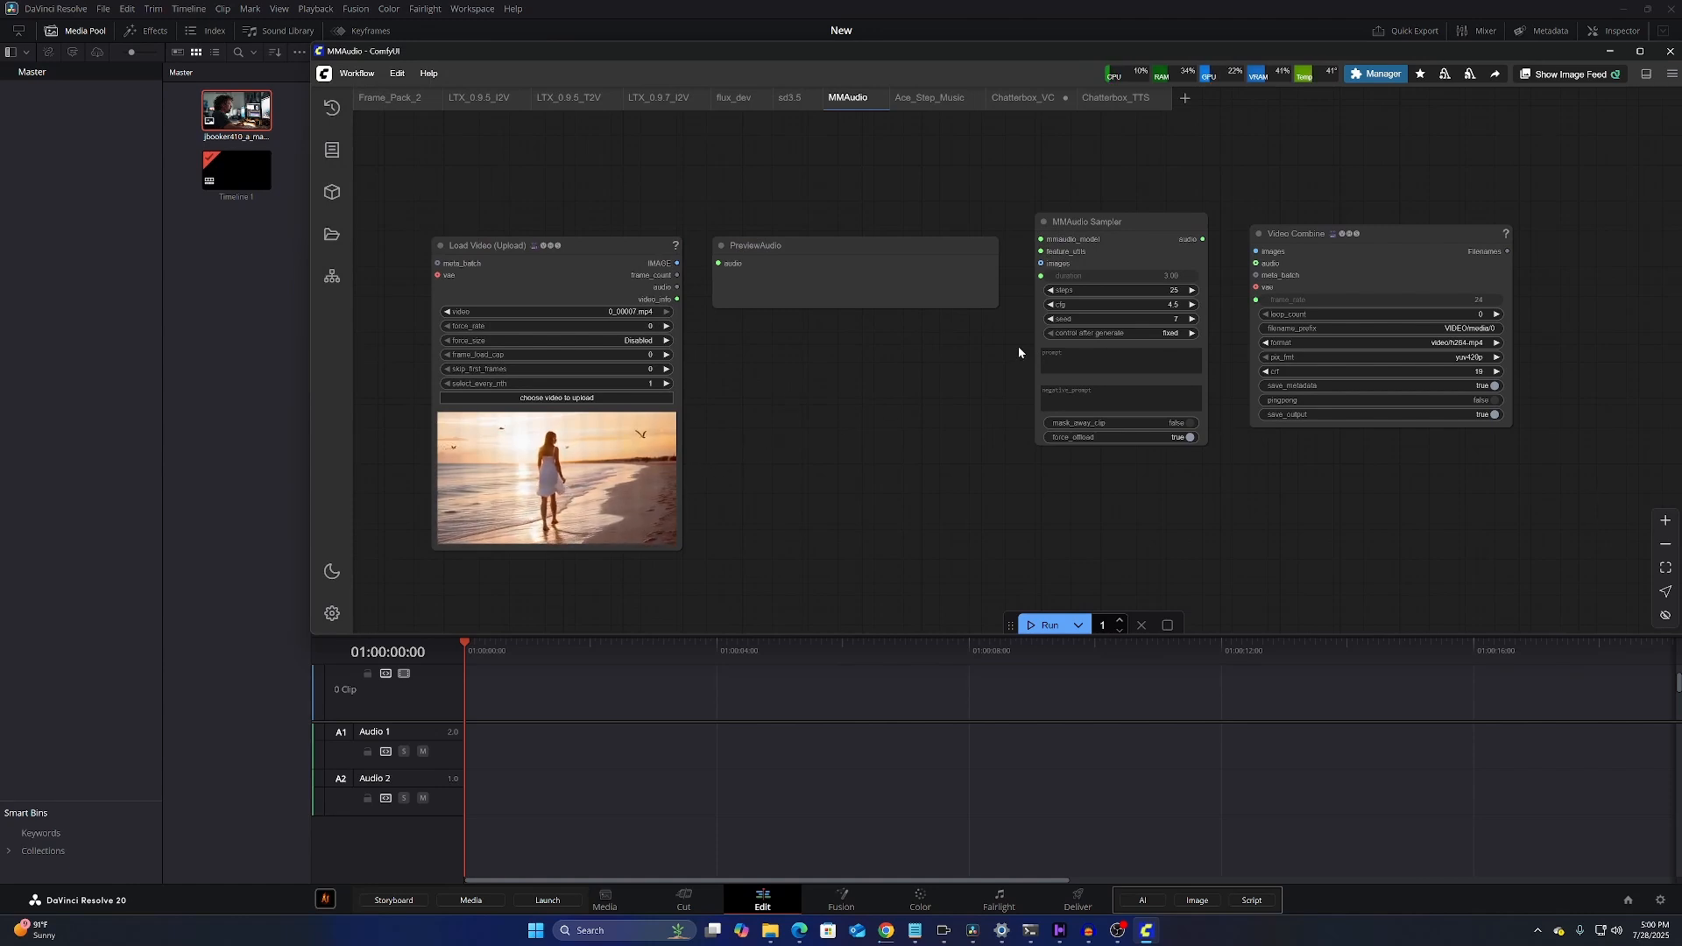
pyautogui.click(1121, 361)
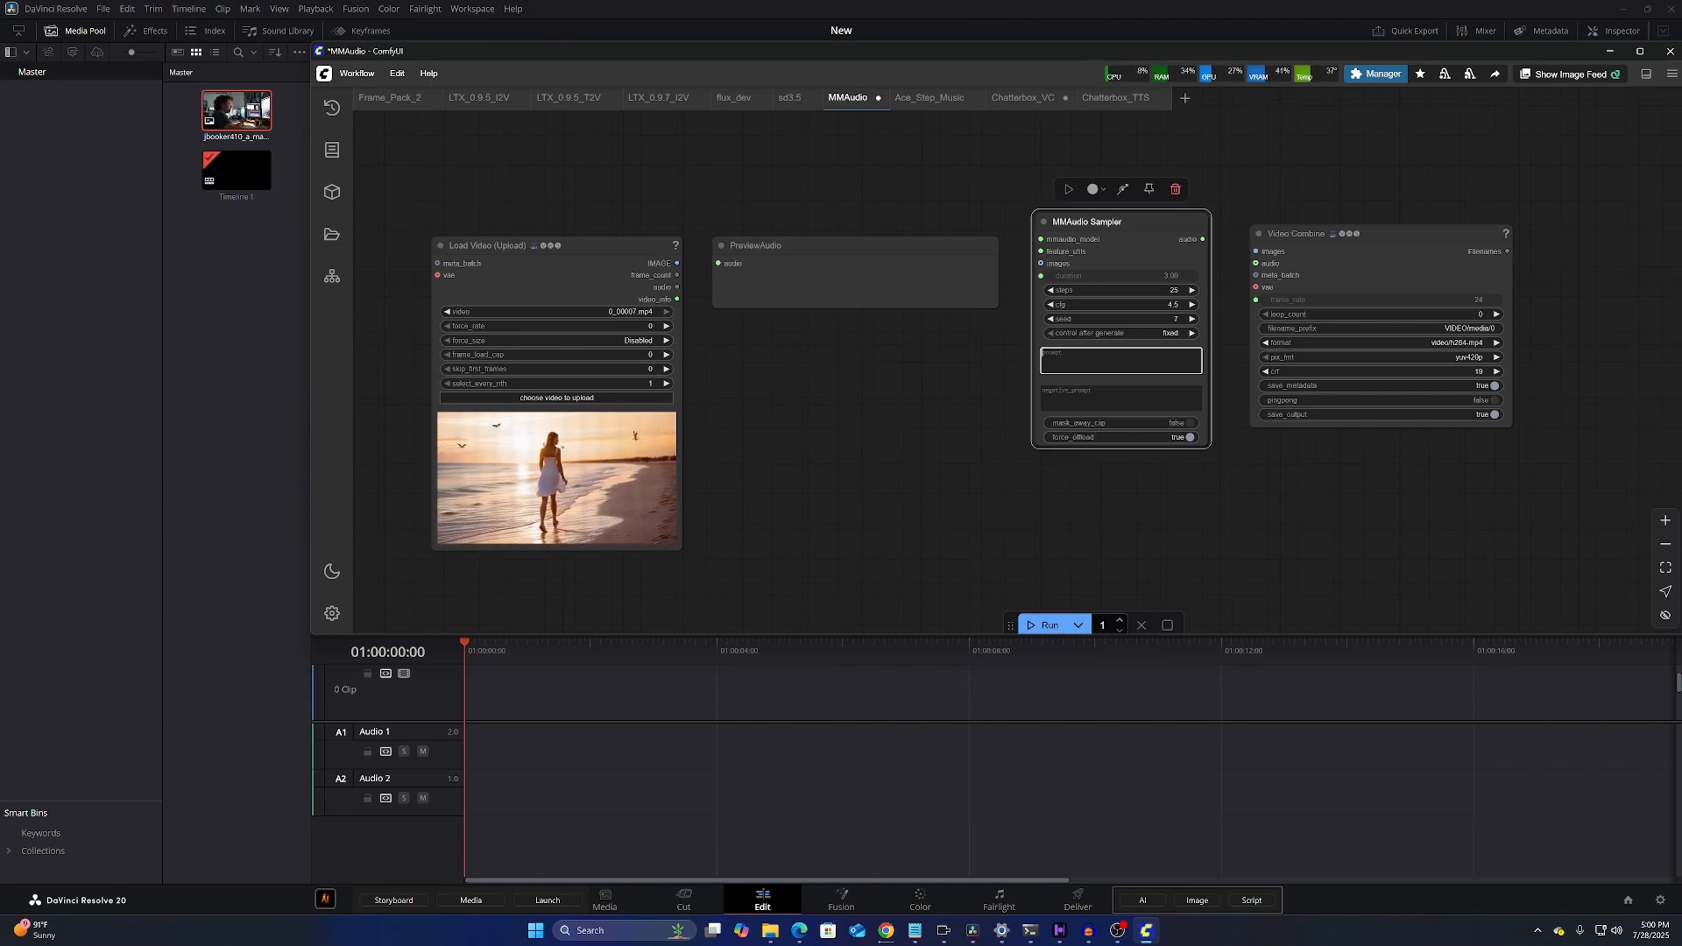
pyautogui.click(1040, 624)
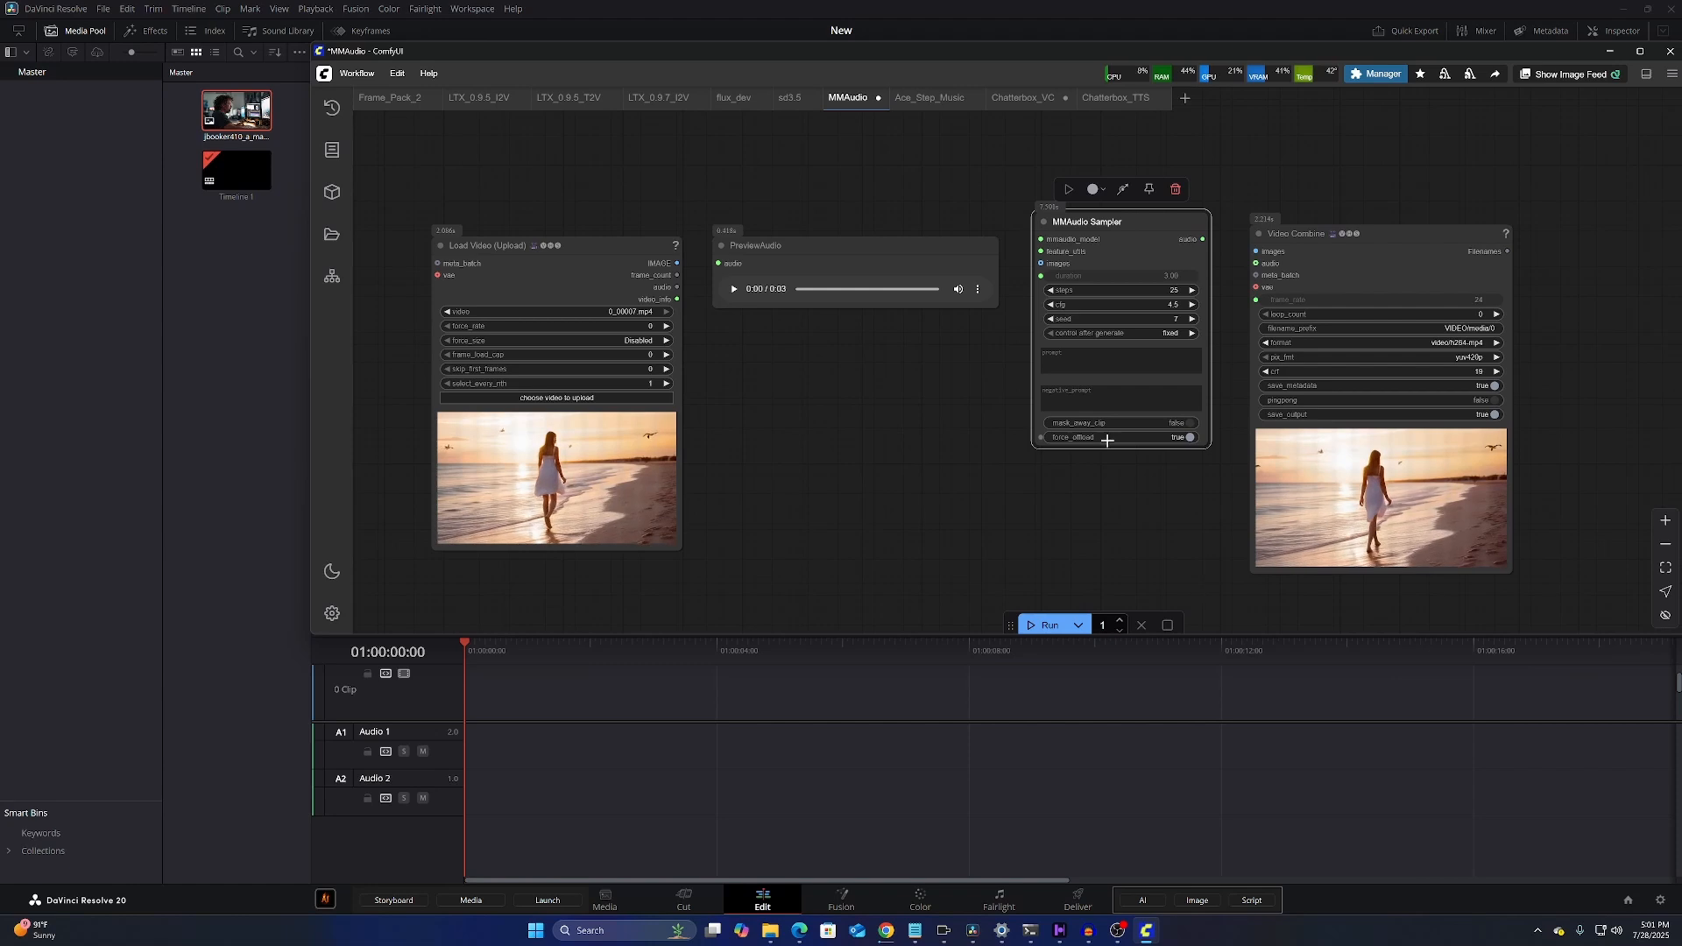
pyautogui.click(1120, 399)
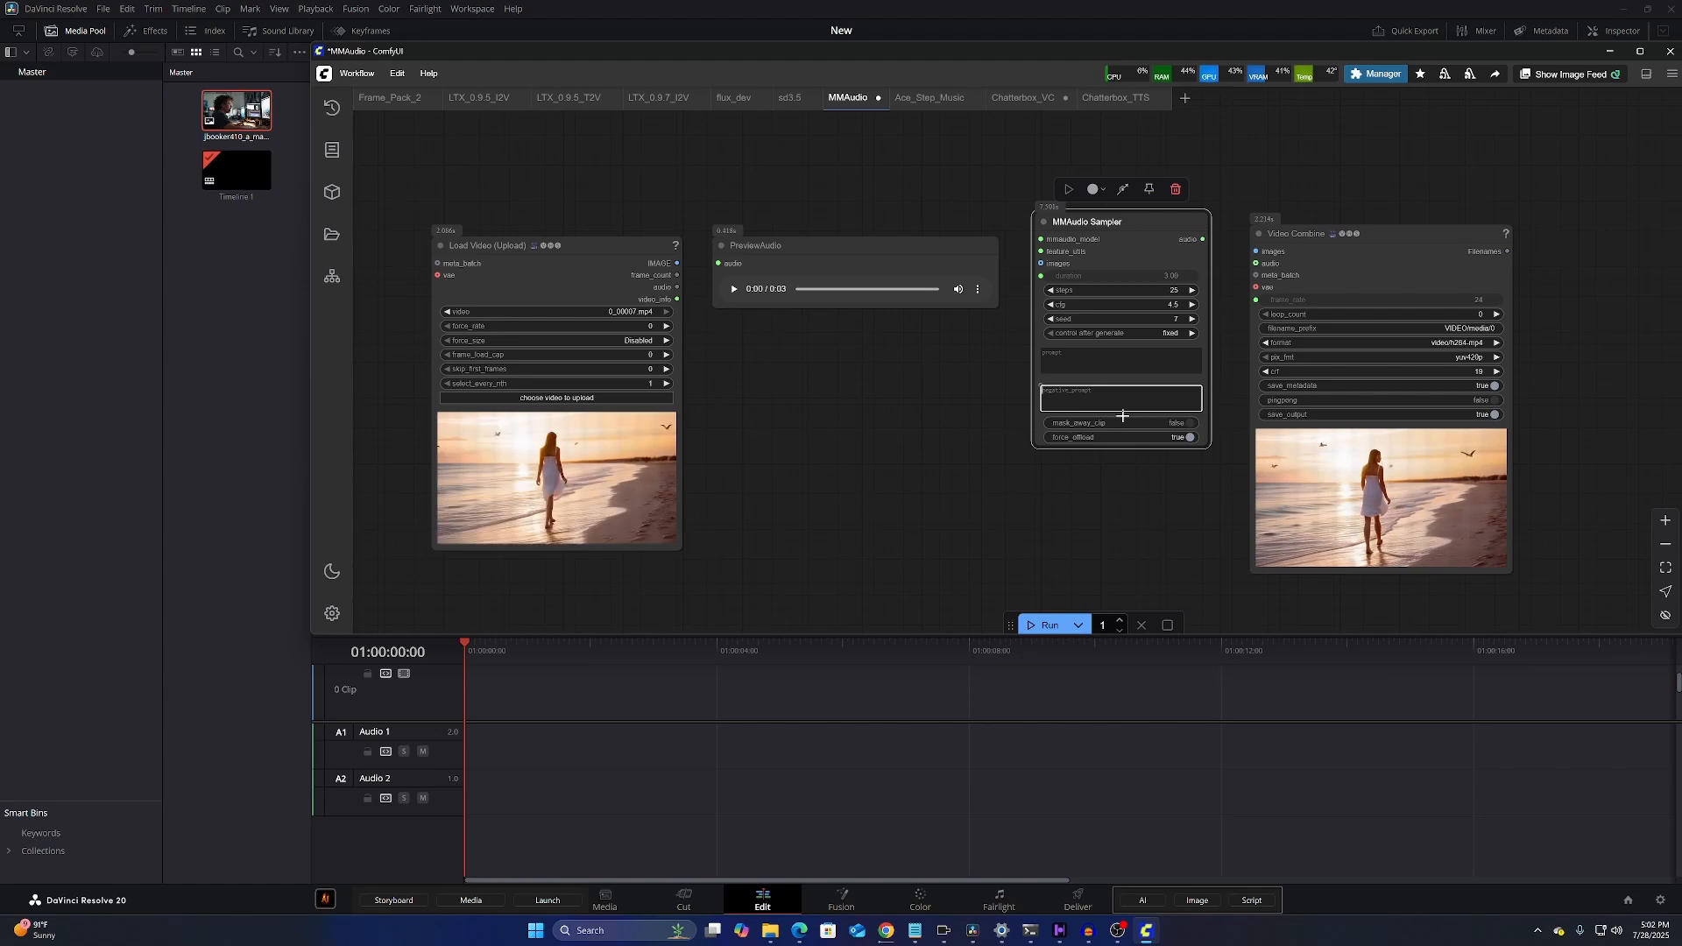
# Open the Ace_Step_Music workflow from the 3_Audio folder and hide the workflow browser
pyautogui.click(332, 237)
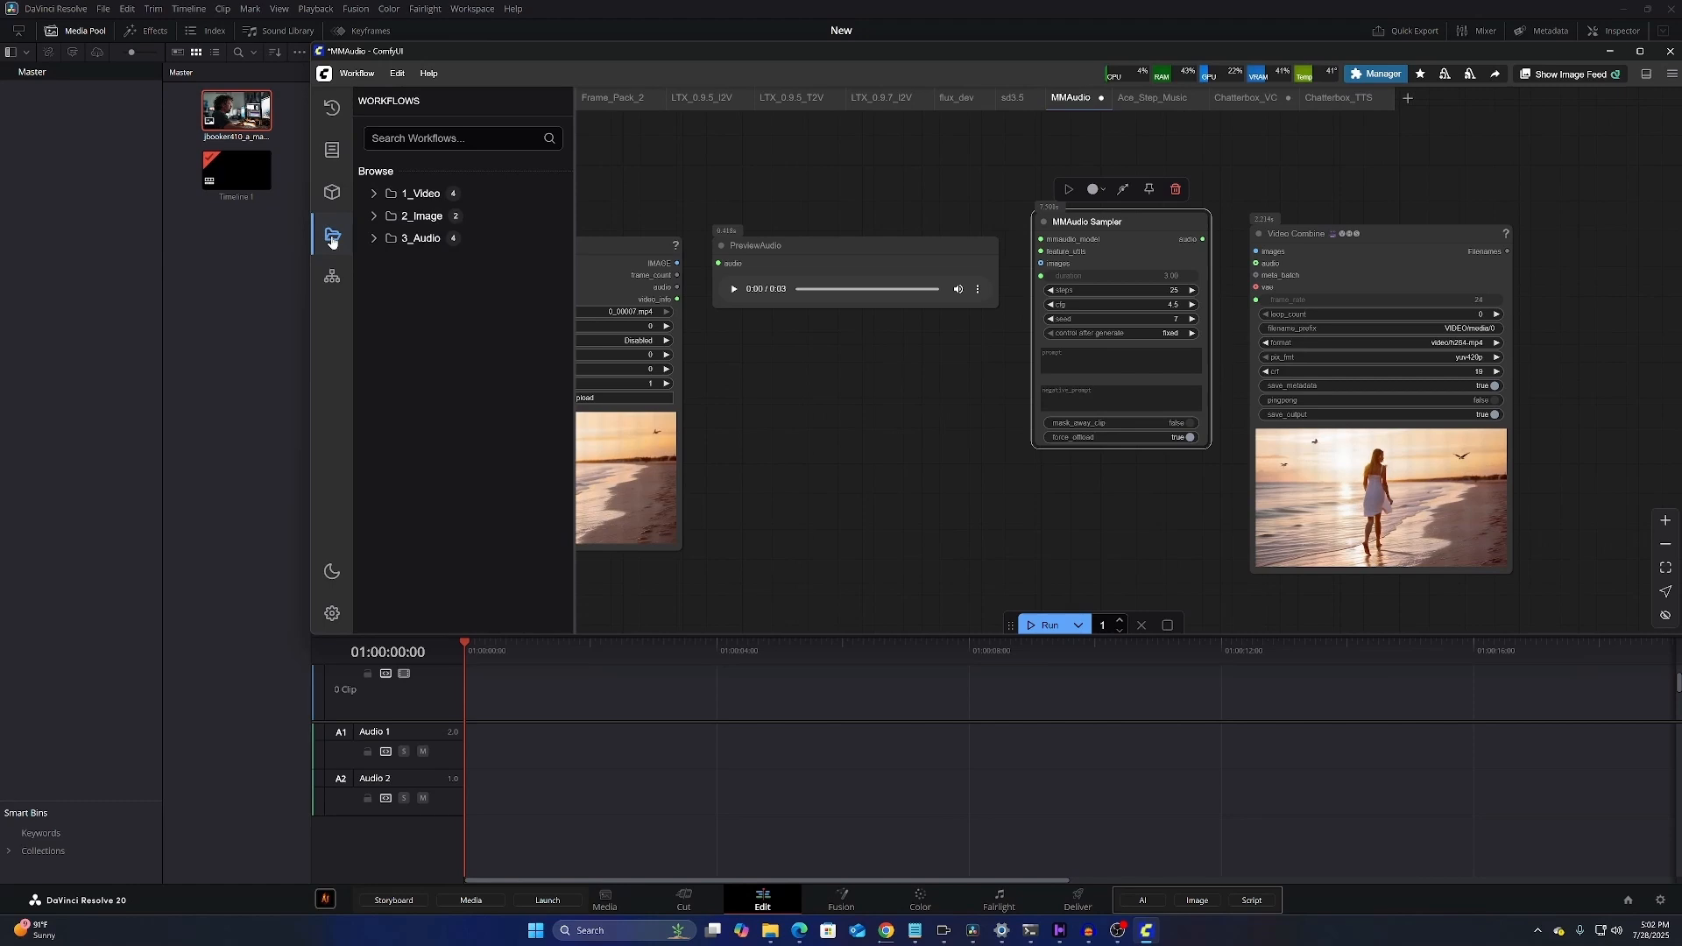
pyautogui.click(410, 239)
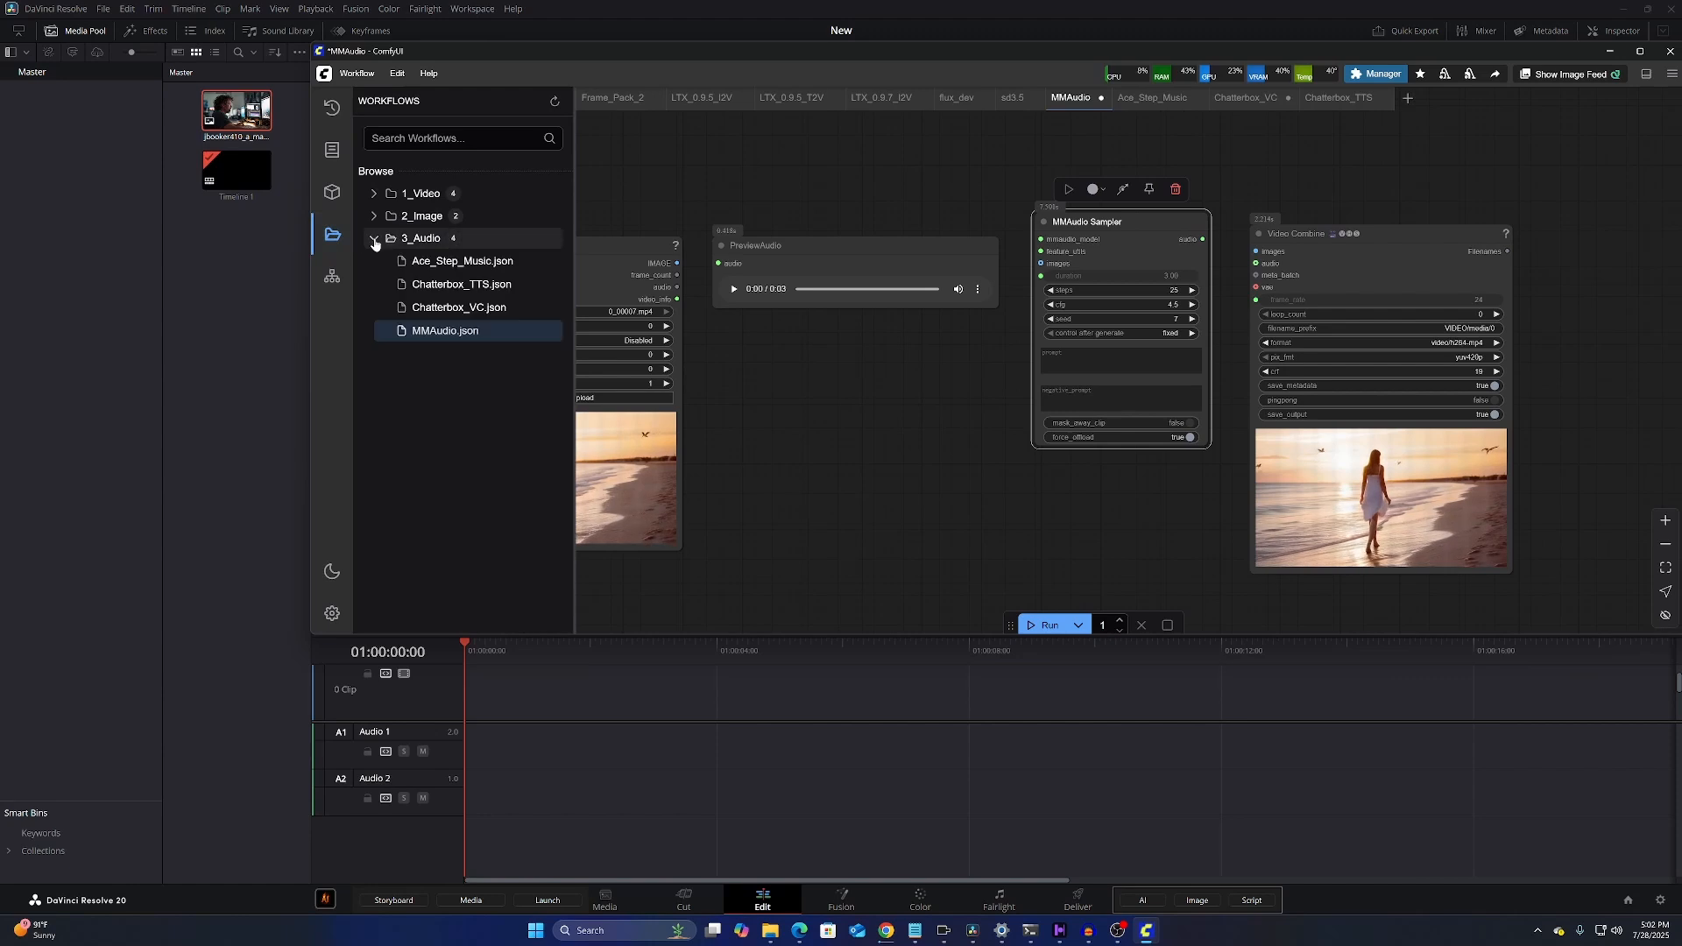
pyautogui.click(473, 262)
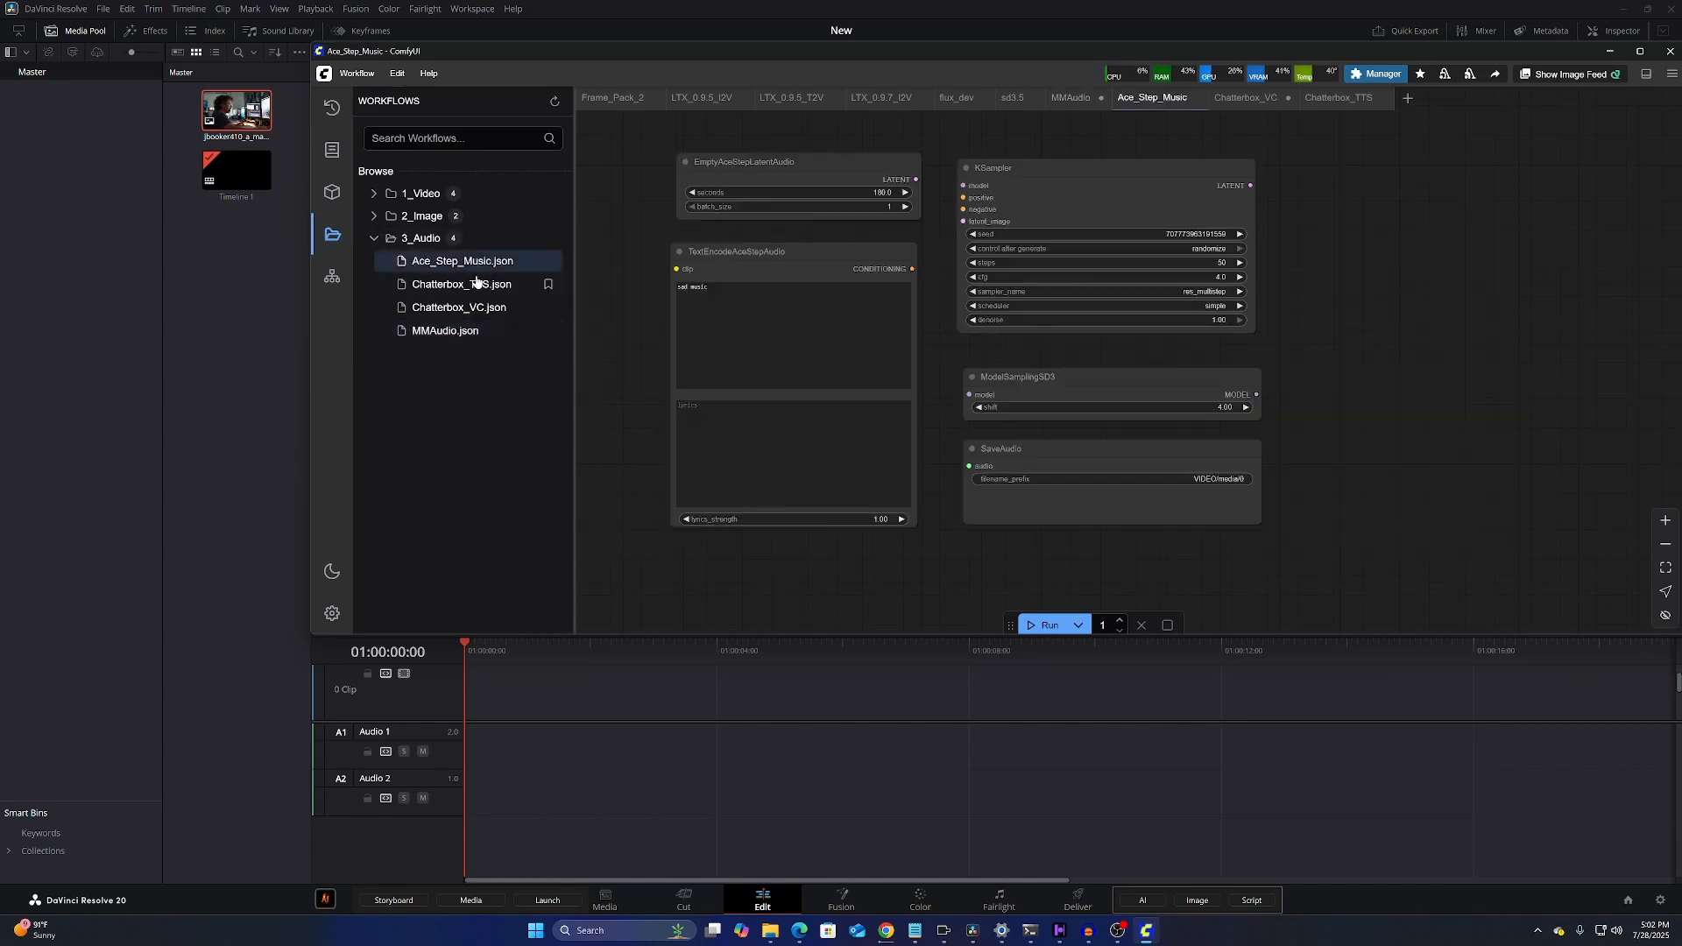
pyautogui.click(334, 237)
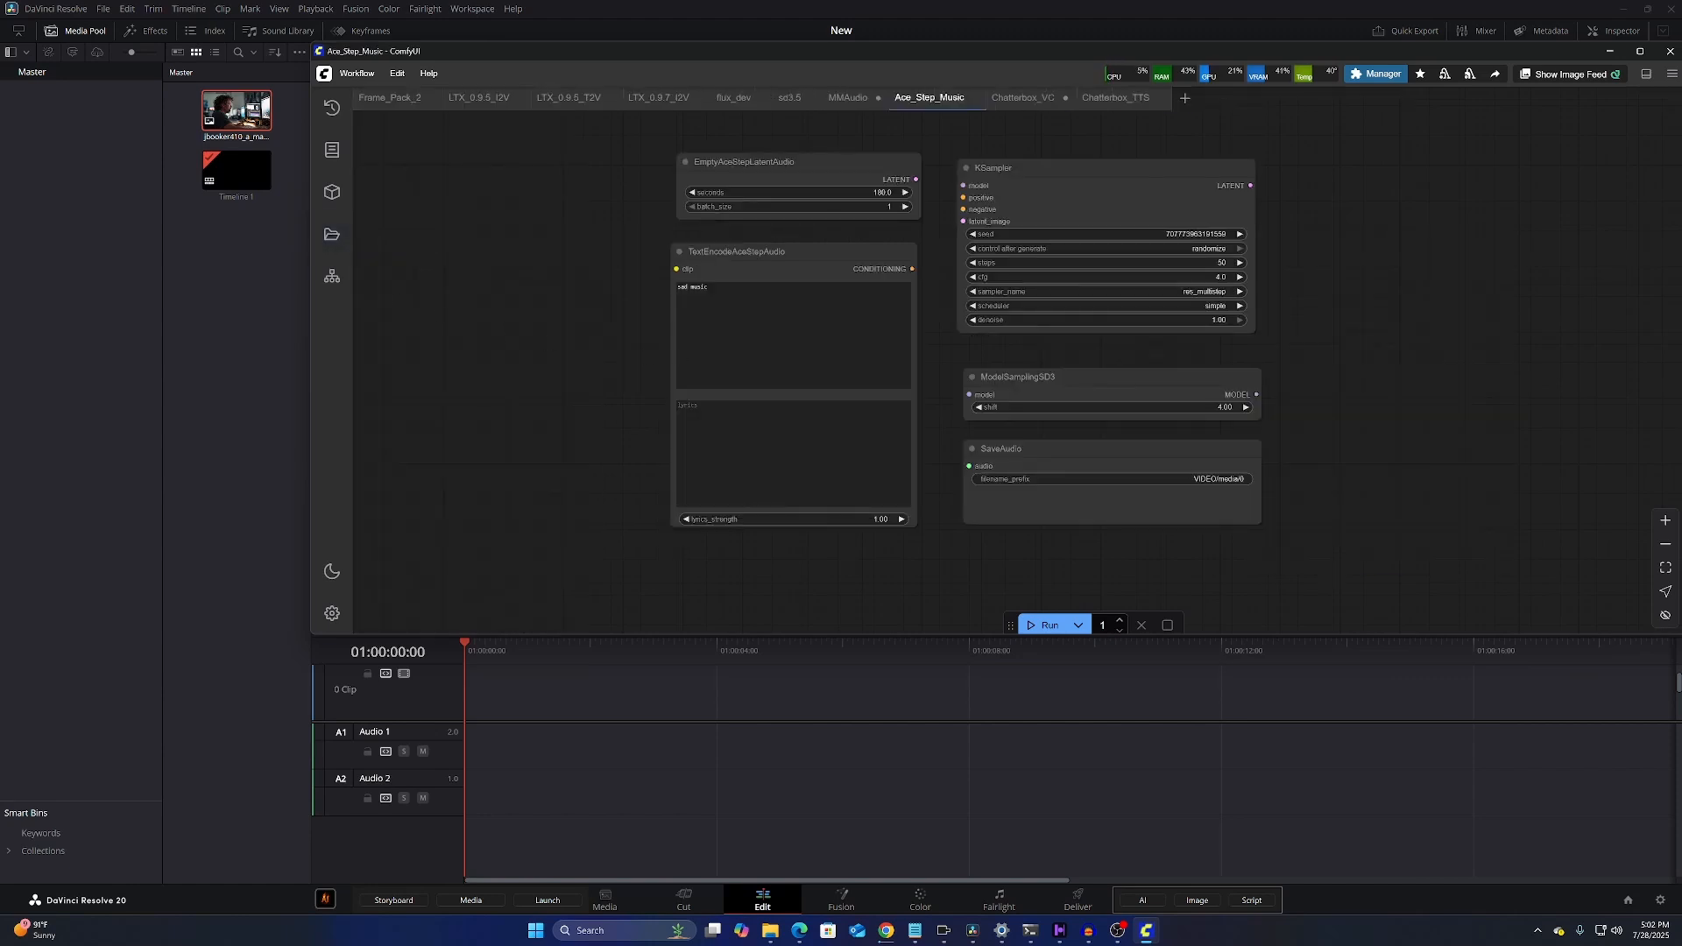
# Generate music from the "sad music" prompt in the TextEncodeAceStepAudio node and play the track in the SaveAudio node
pyautogui.click(725, 292)
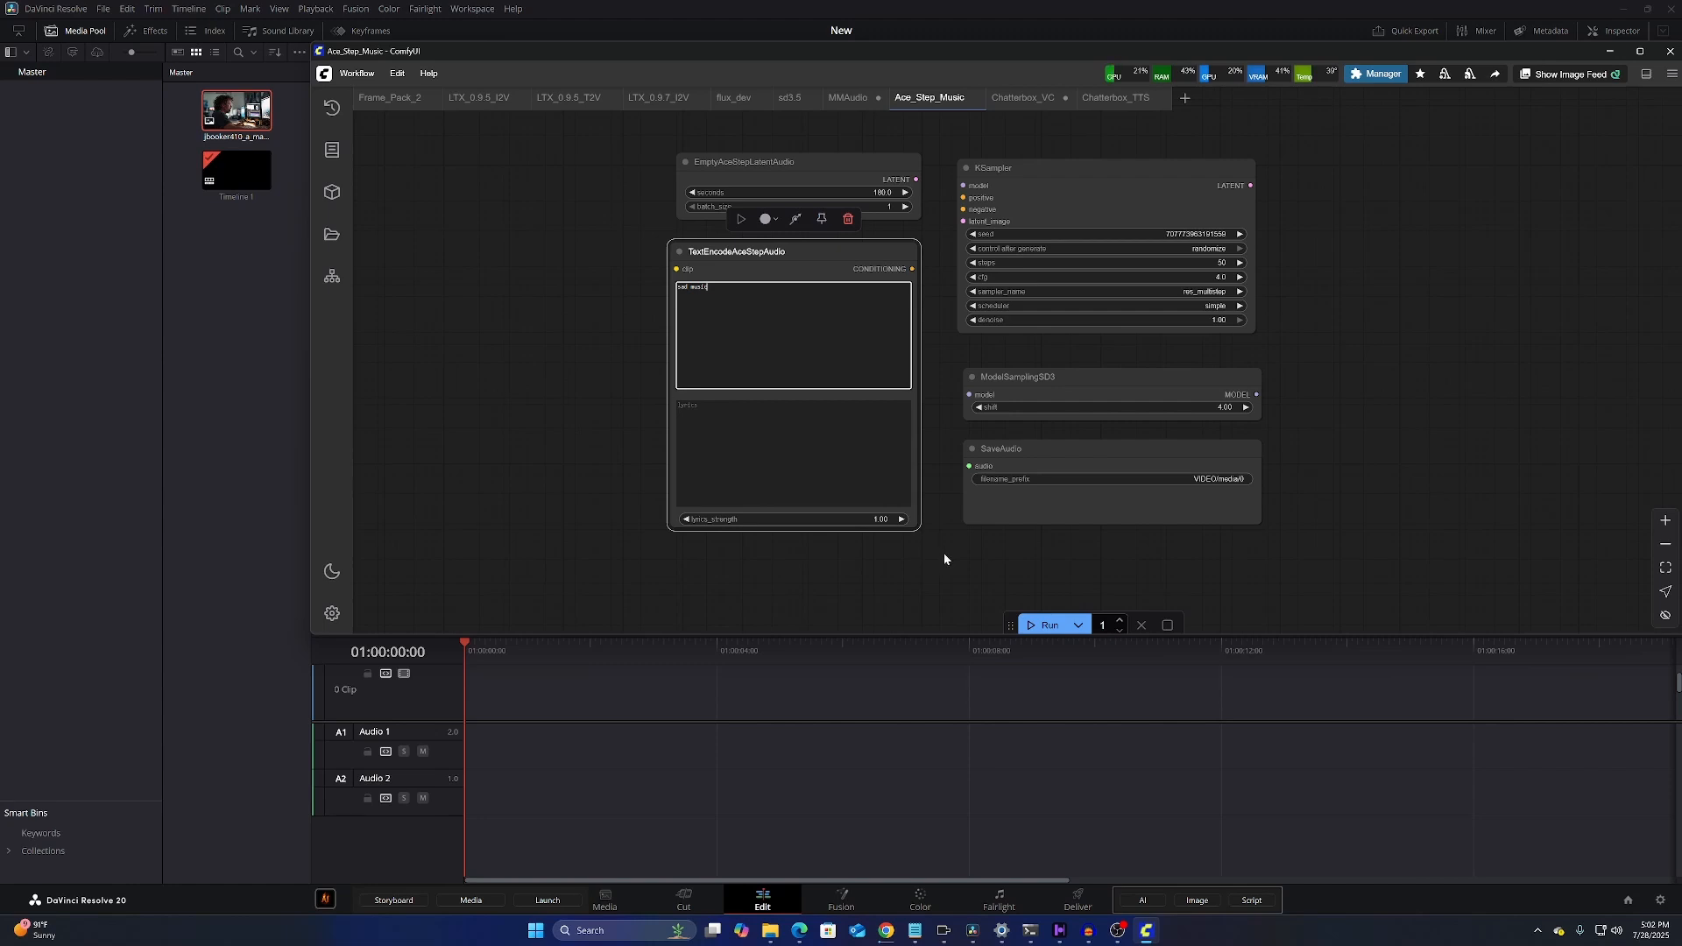
pyautogui.click(1047, 625)
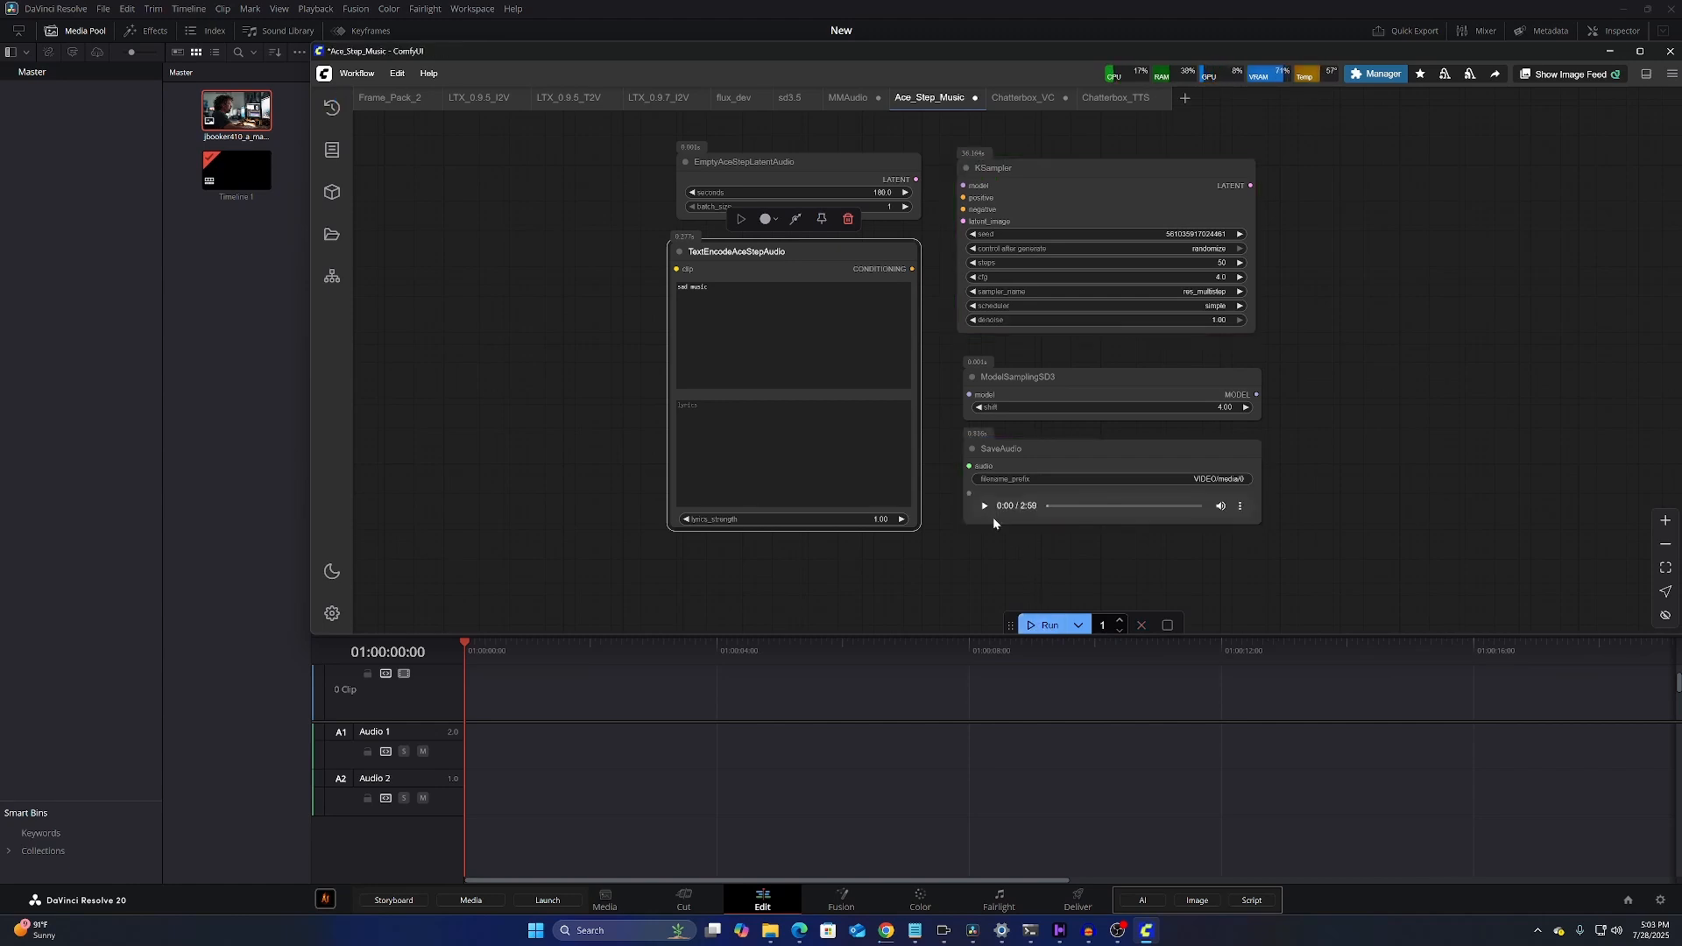
pyautogui.click(984, 510)
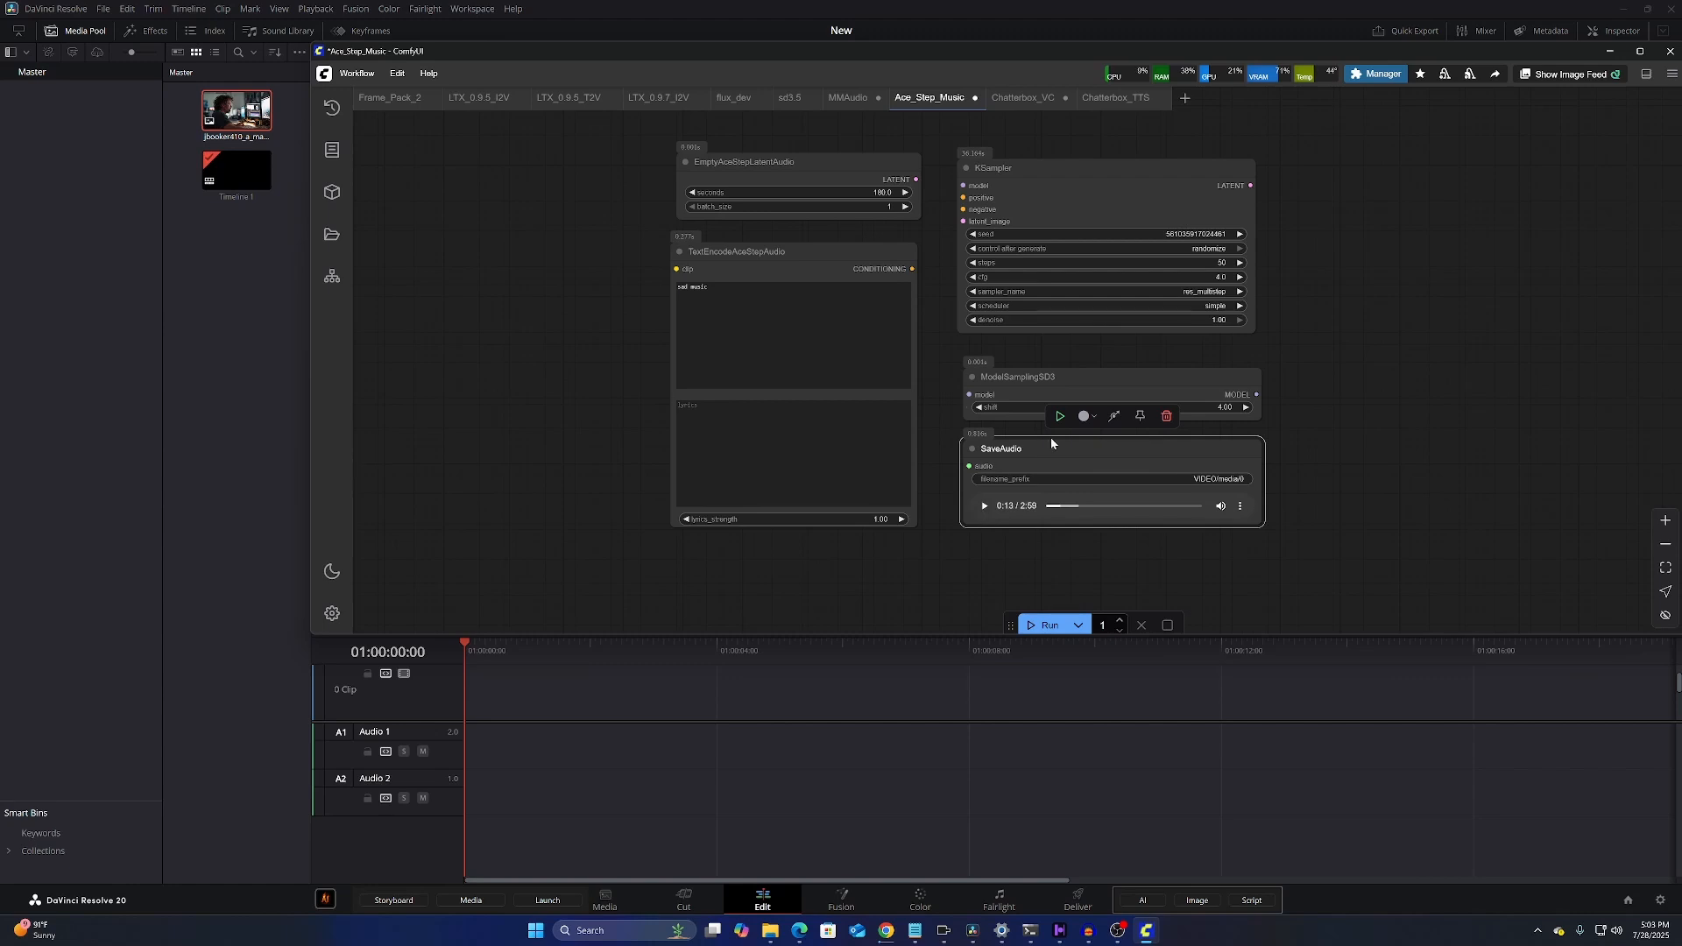
# Review the workflows available in the 3_Audio, 2_Image and 1_Video folders, collapsing each folder again
pyautogui.click(332, 234)
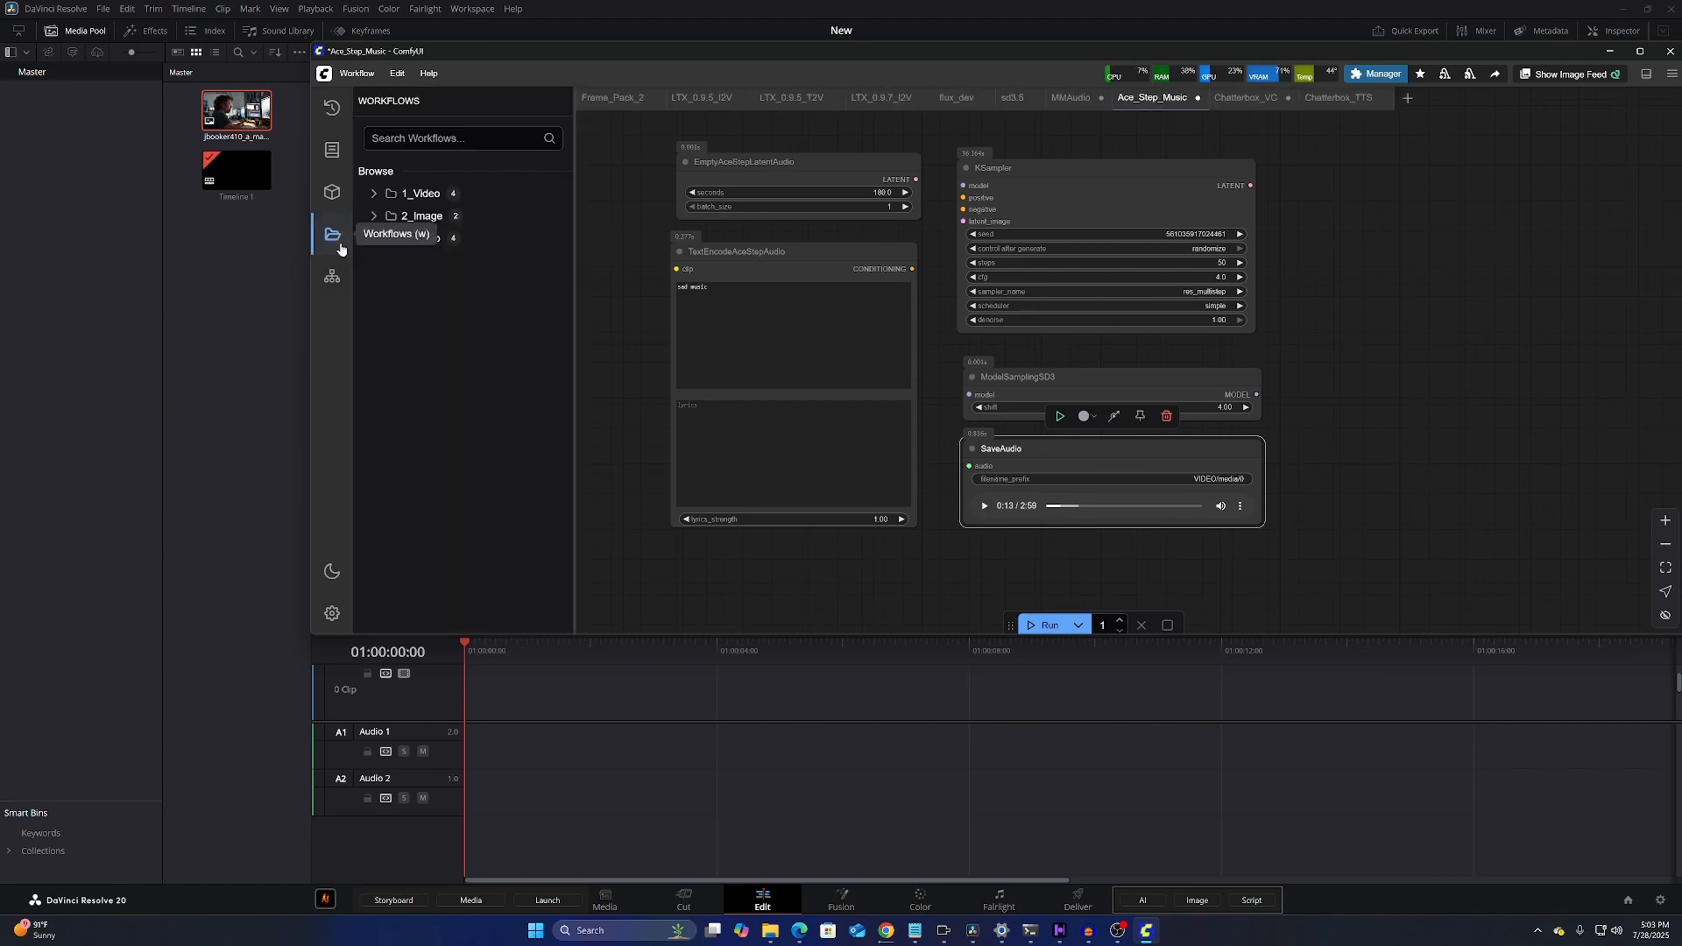
pyautogui.click(373, 239)
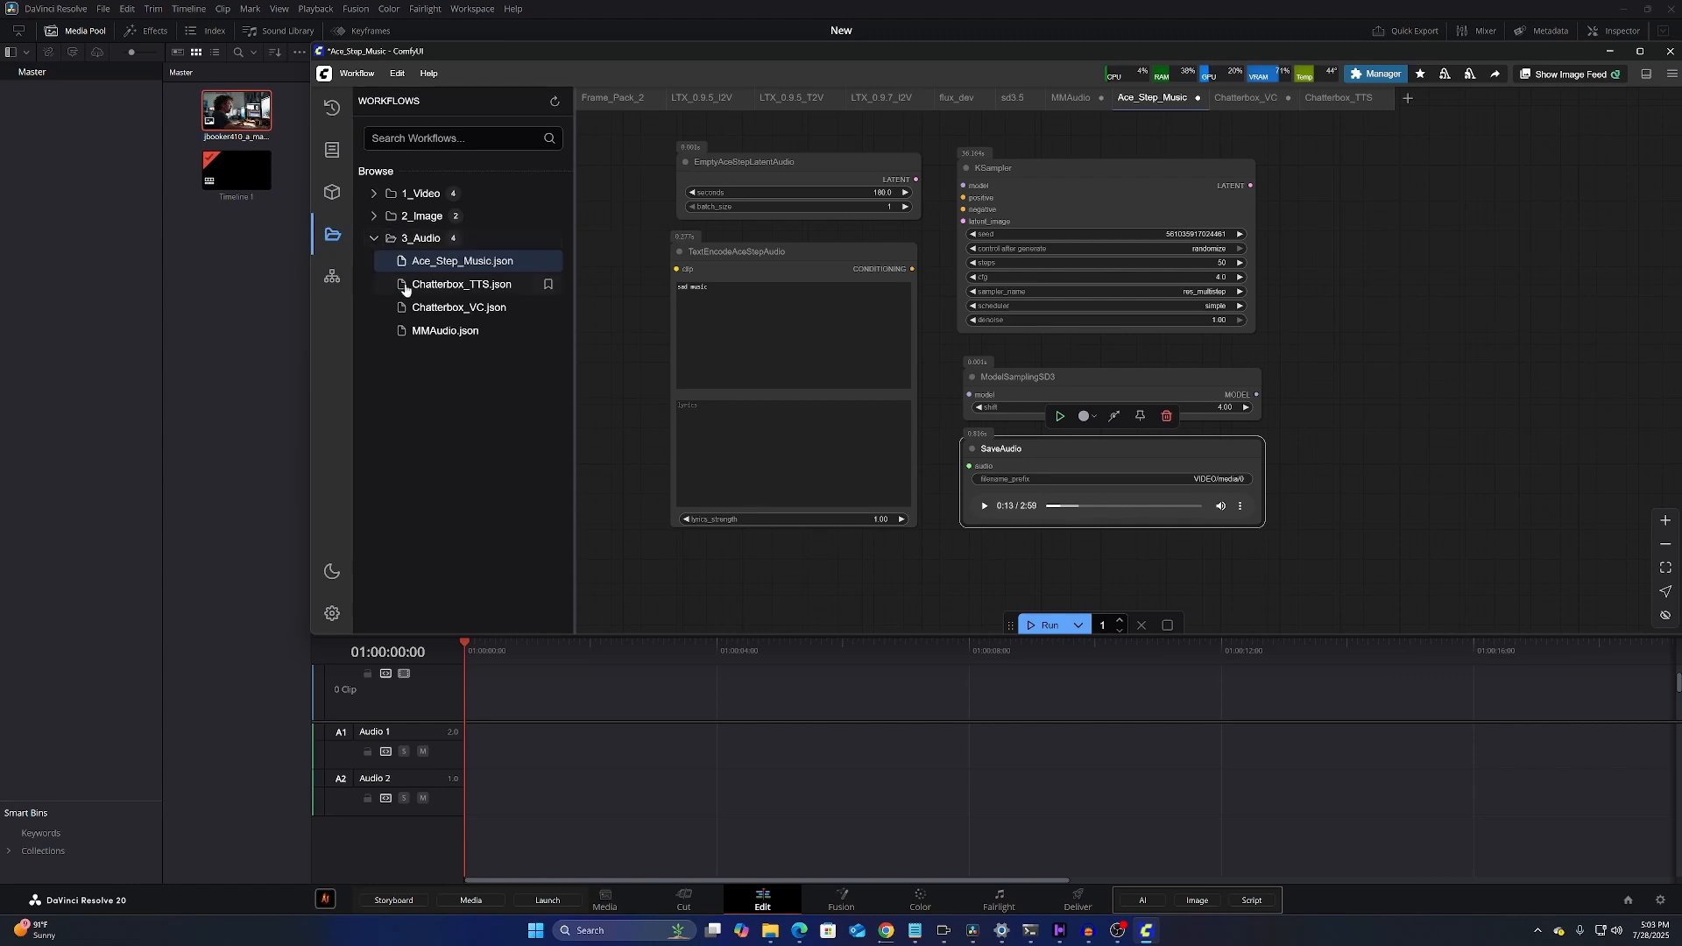
pyautogui.click(374, 239)
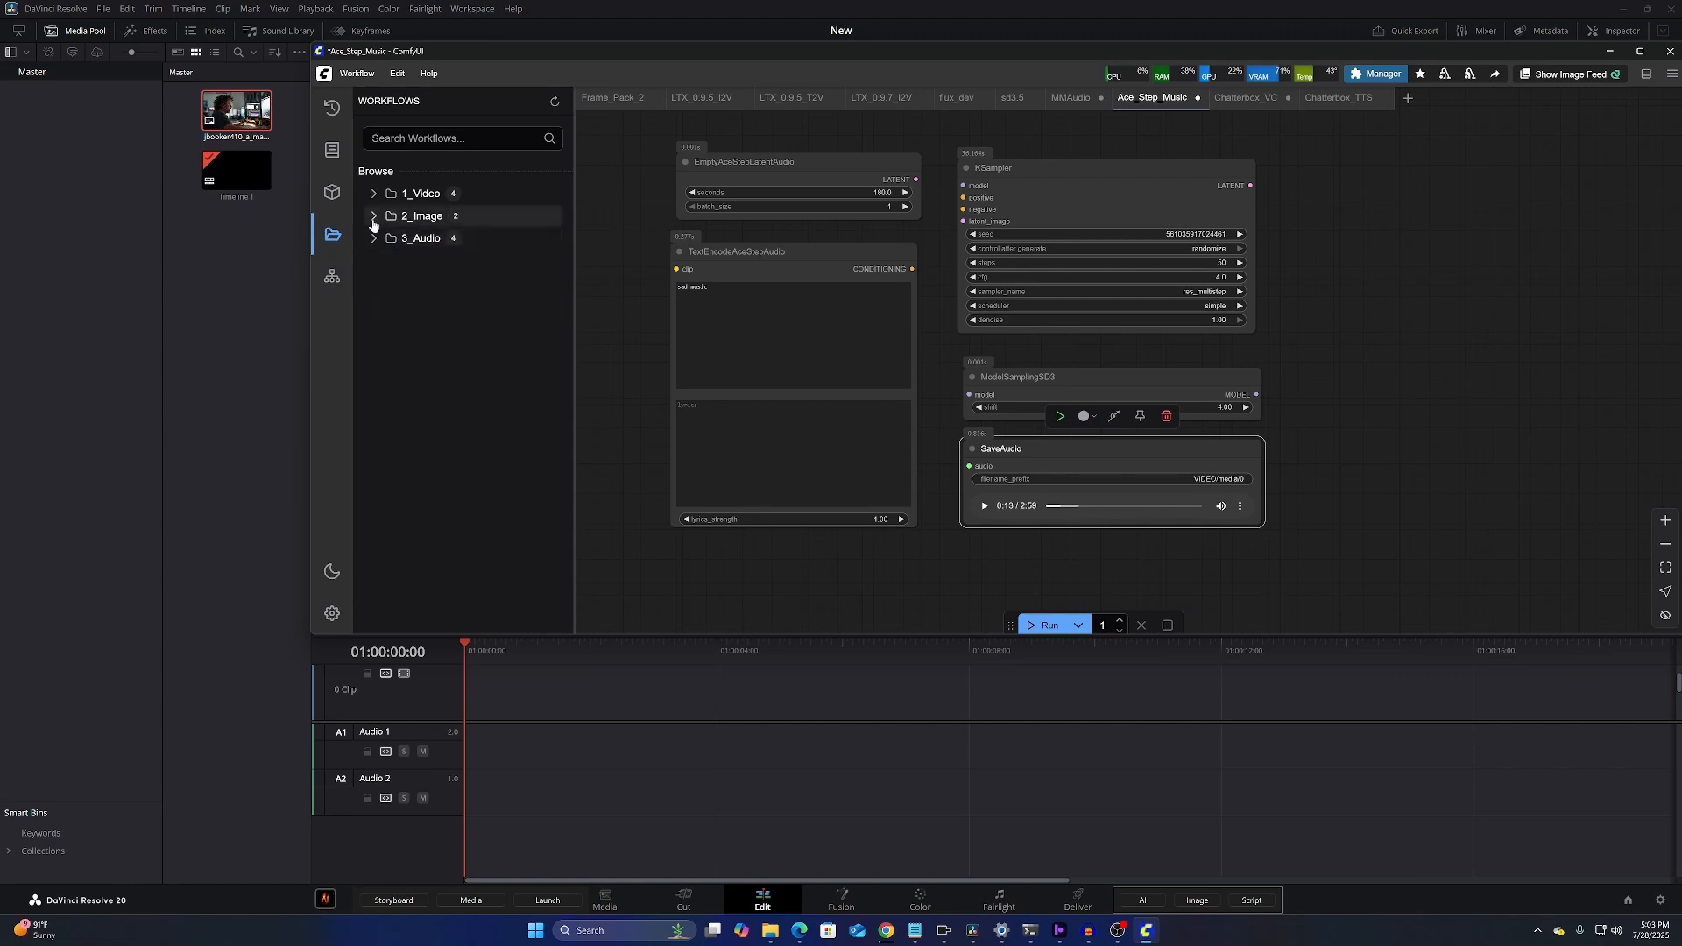
pyautogui.click(374, 216)
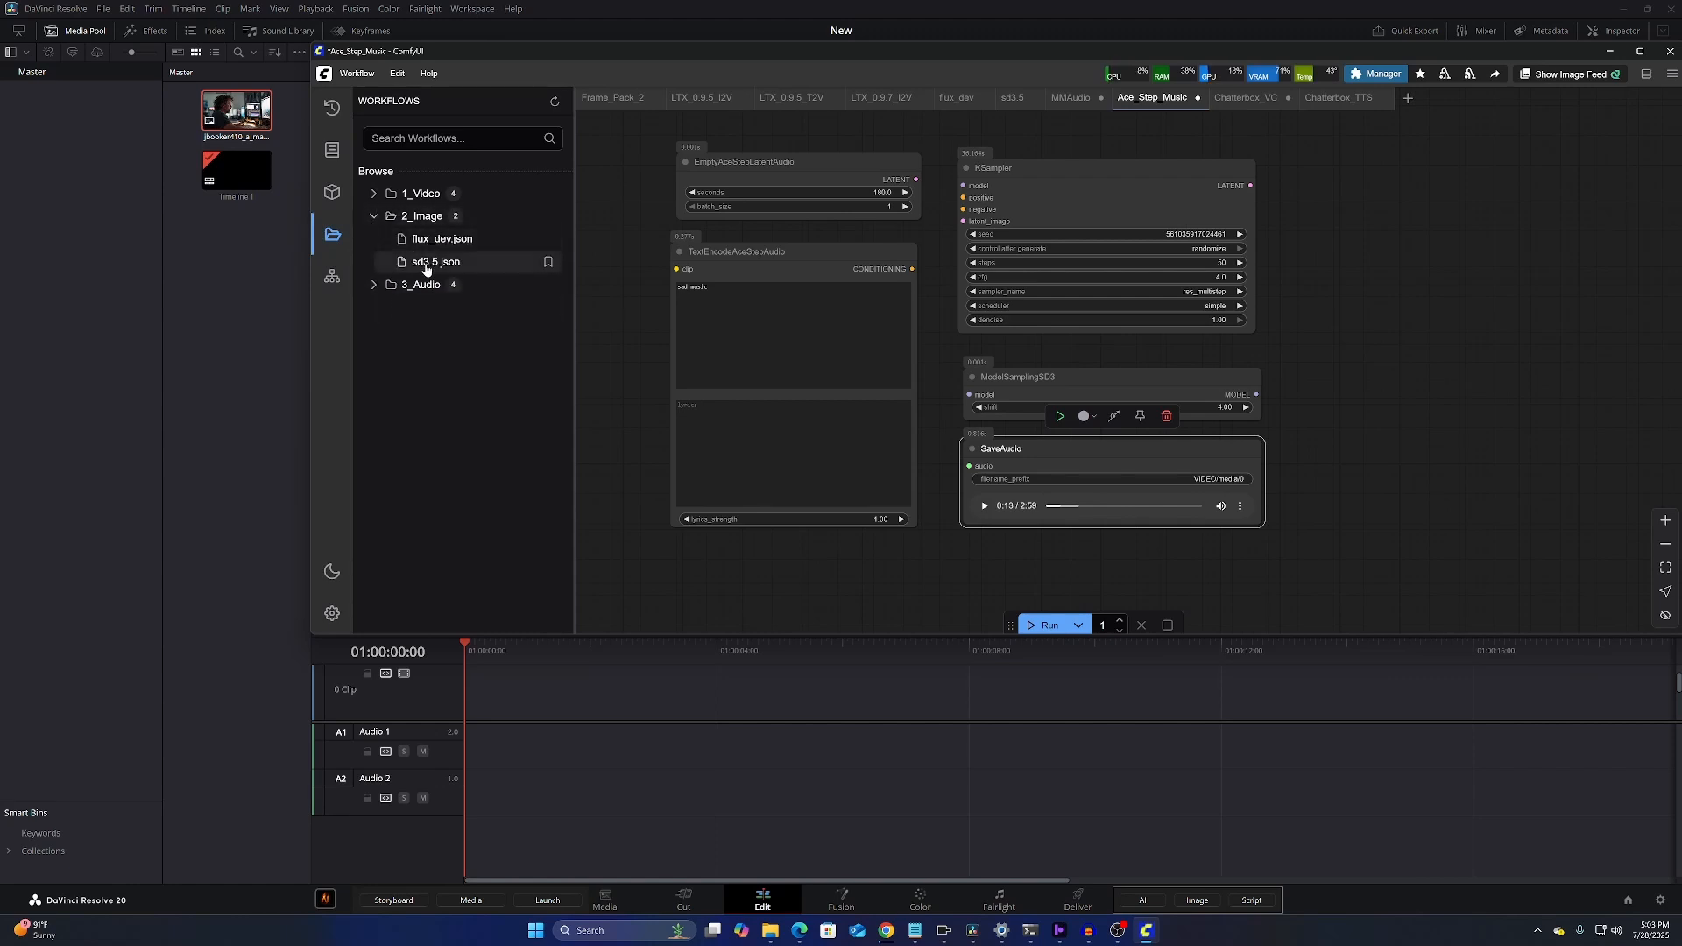
pyautogui.click(378, 201)
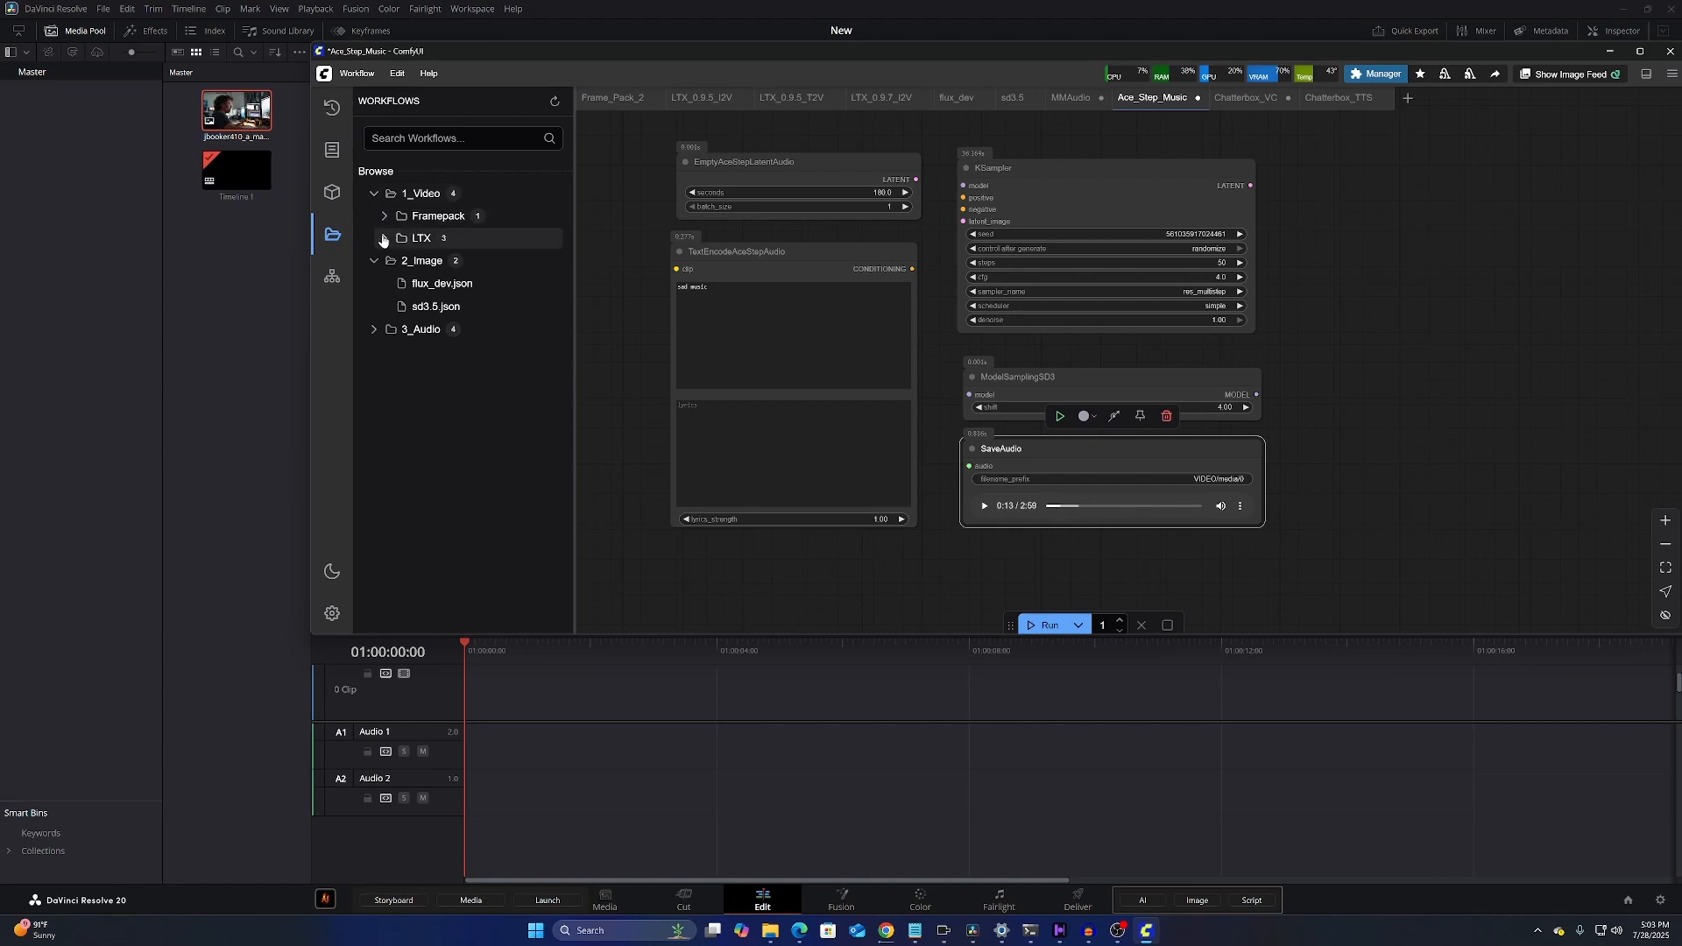
pyautogui.click(374, 196)
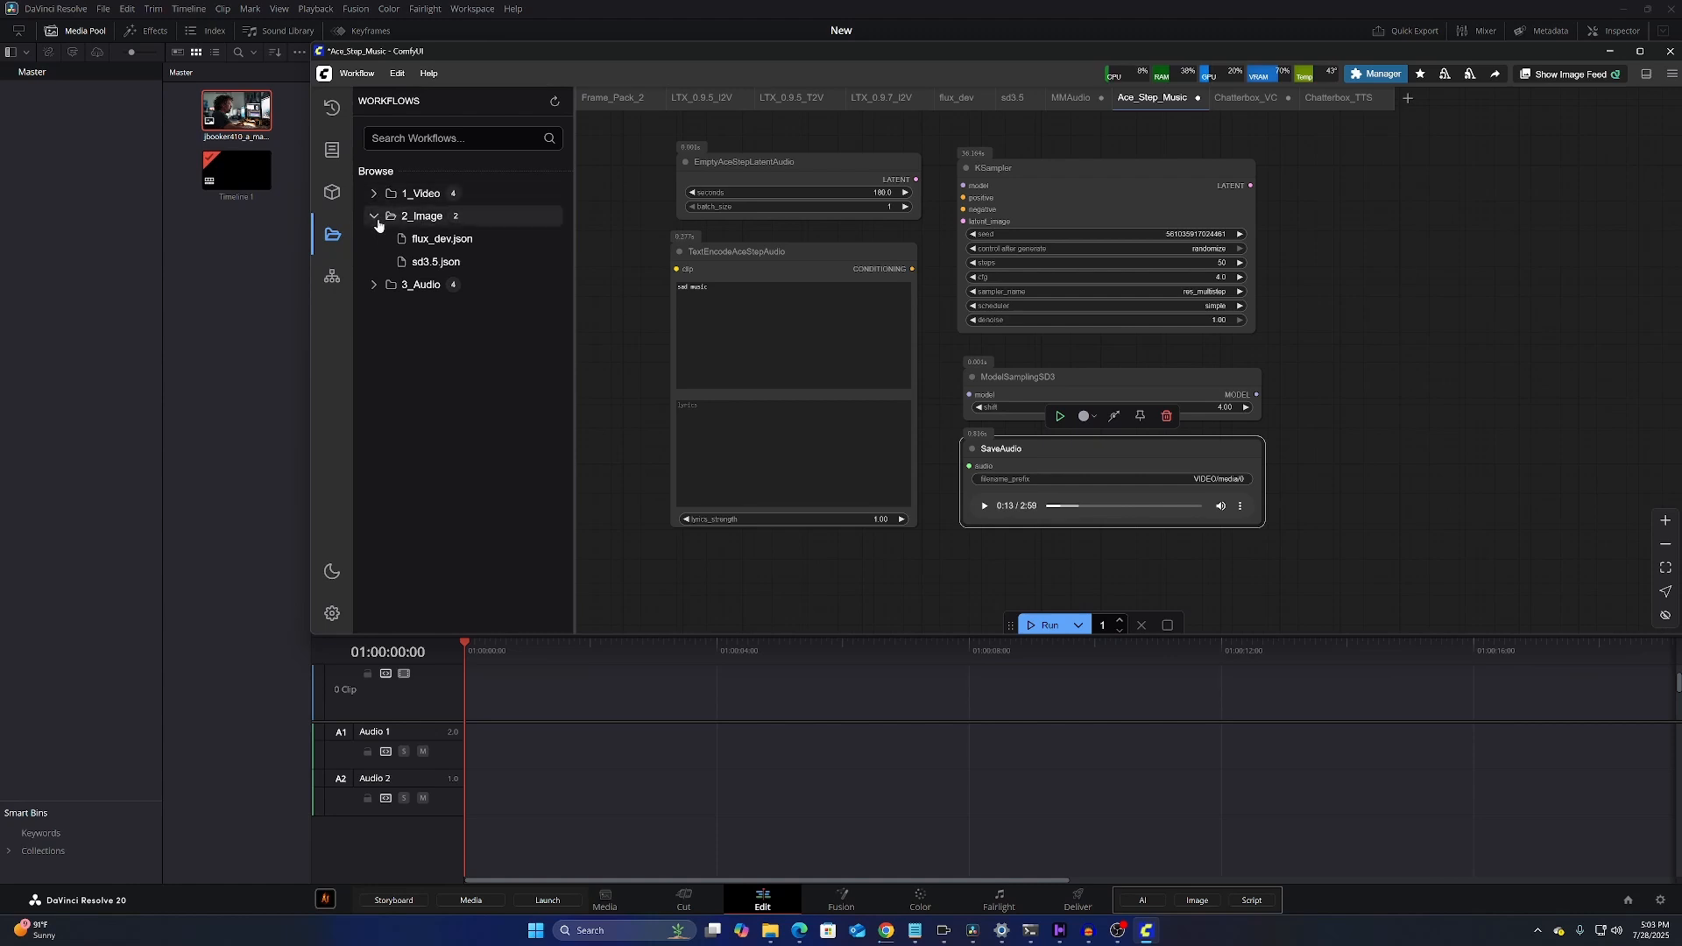
pyautogui.click(374, 217)
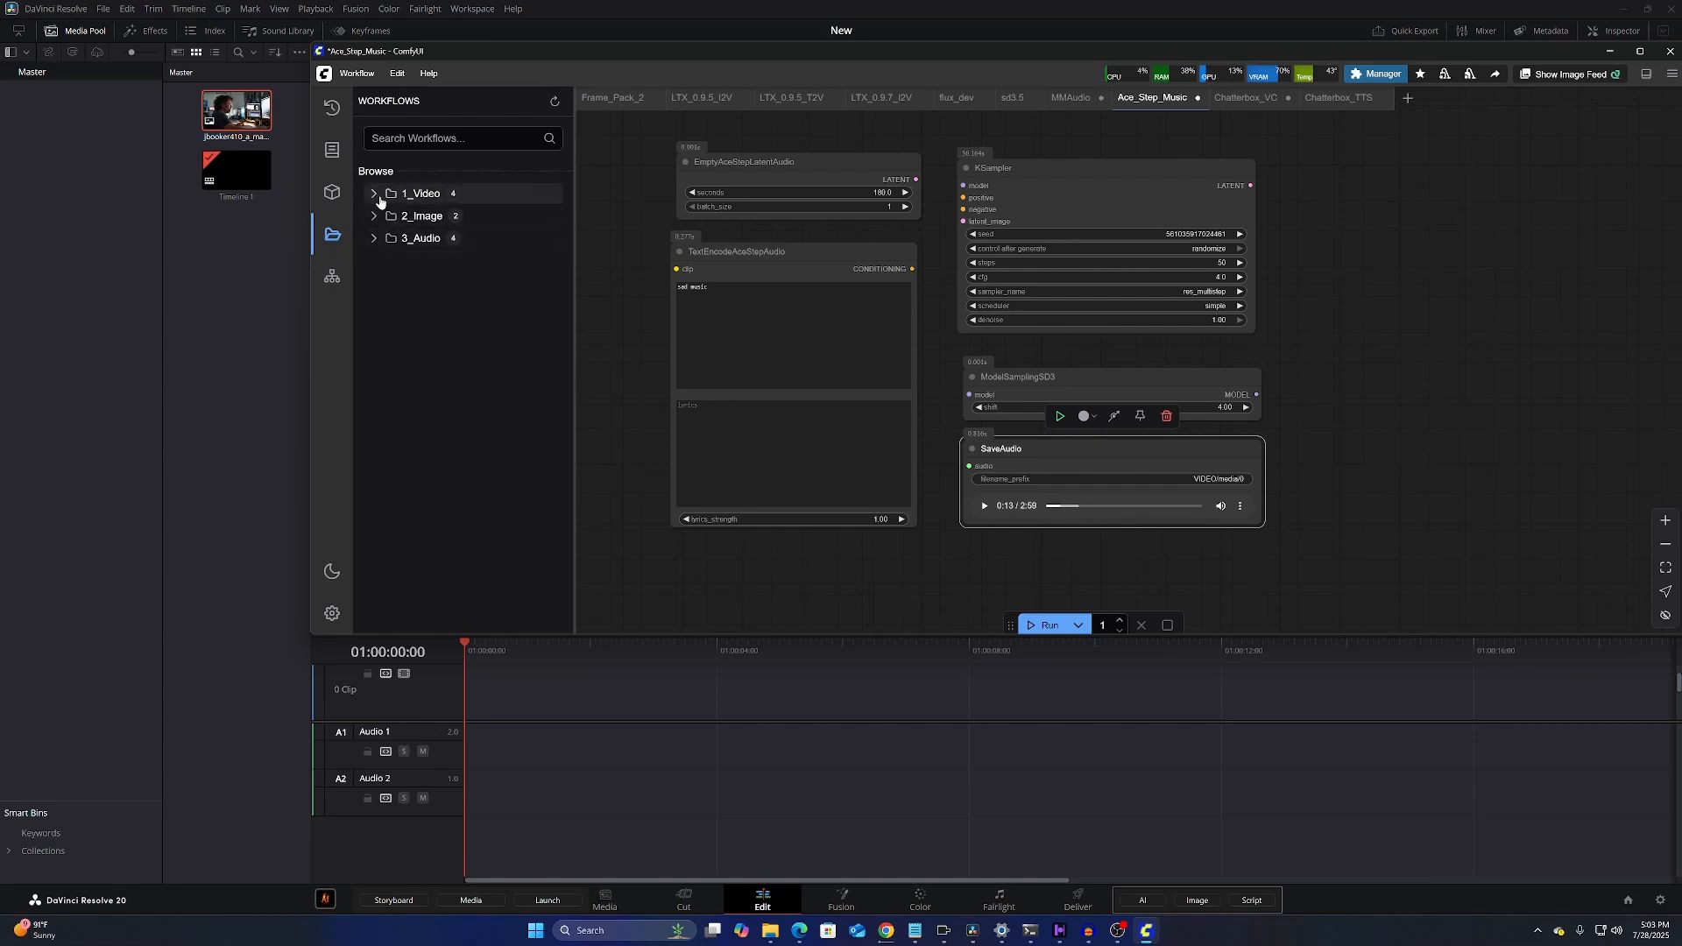
# Open the LTX_0.9.5_I2V workflow from the LTX folder and collapse the 1_Video folder
pyautogui.click(375, 194)
pyautogui.click(389, 242)
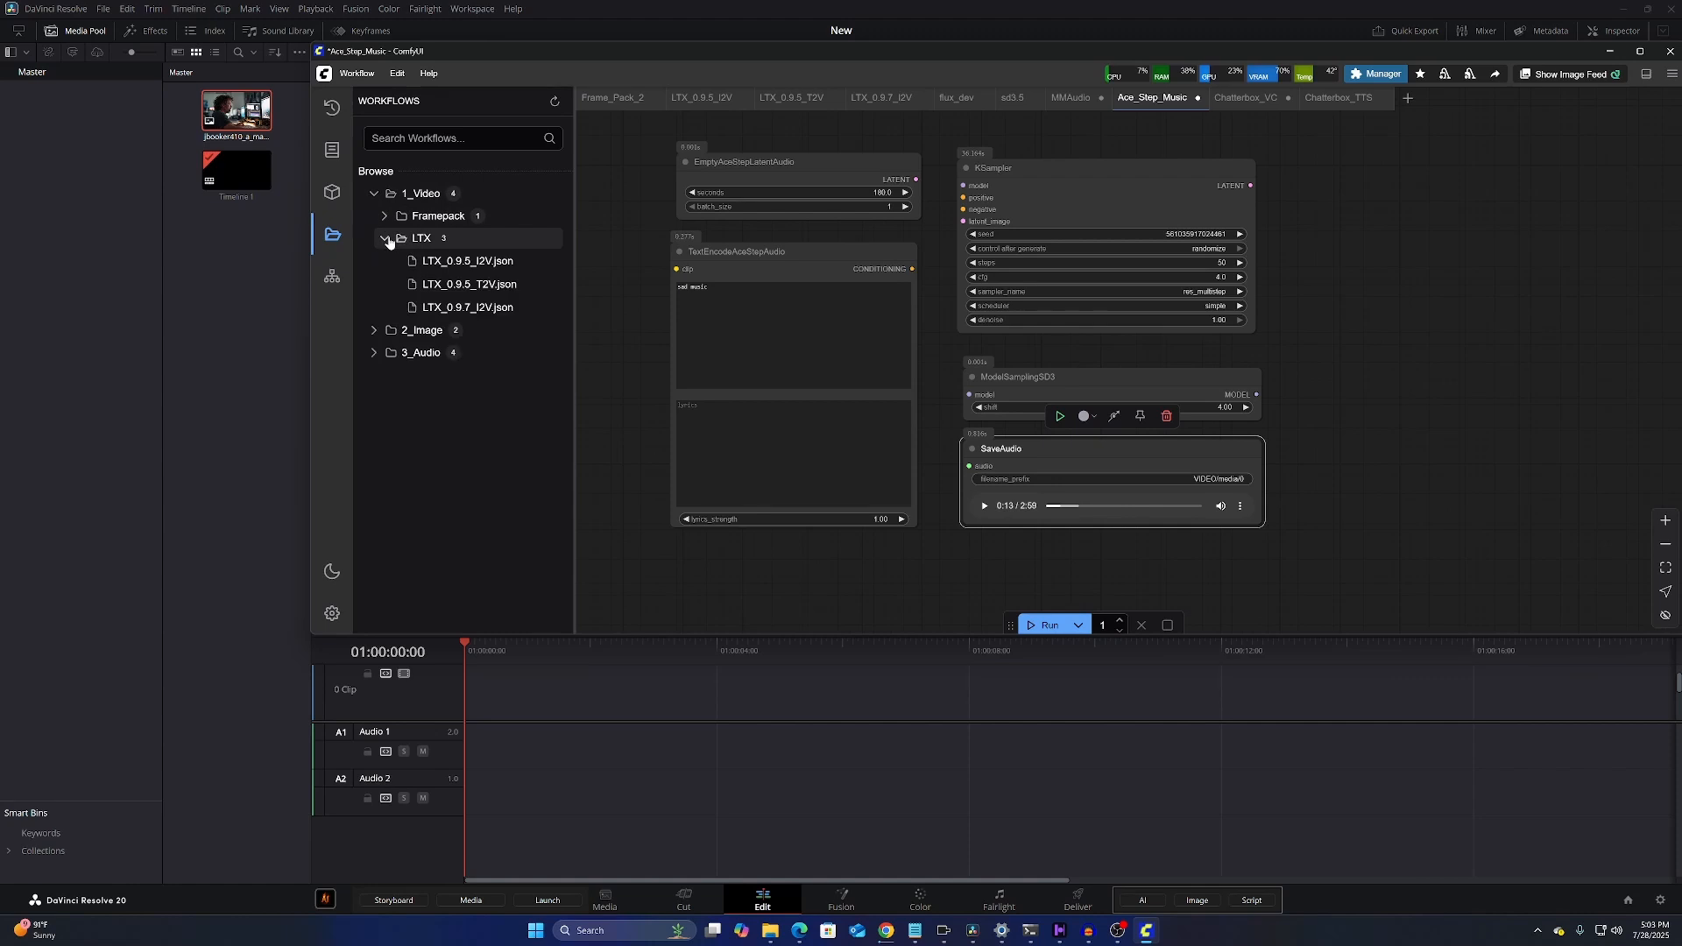
pyautogui.click(432, 262)
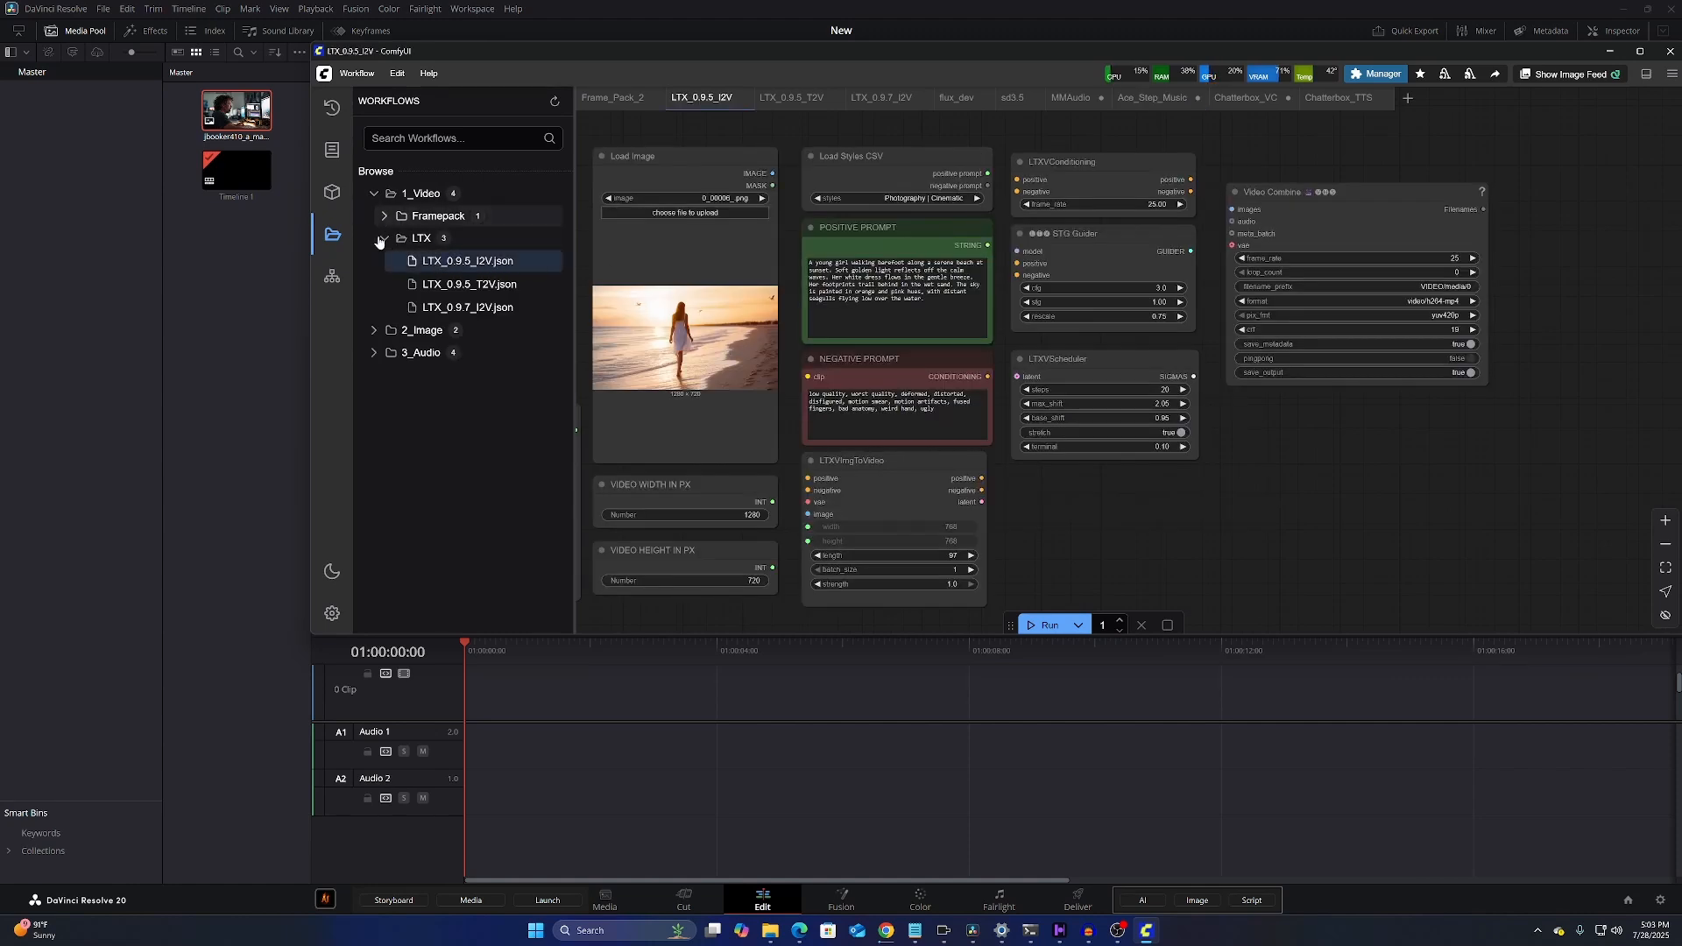
pyautogui.click(373, 193)
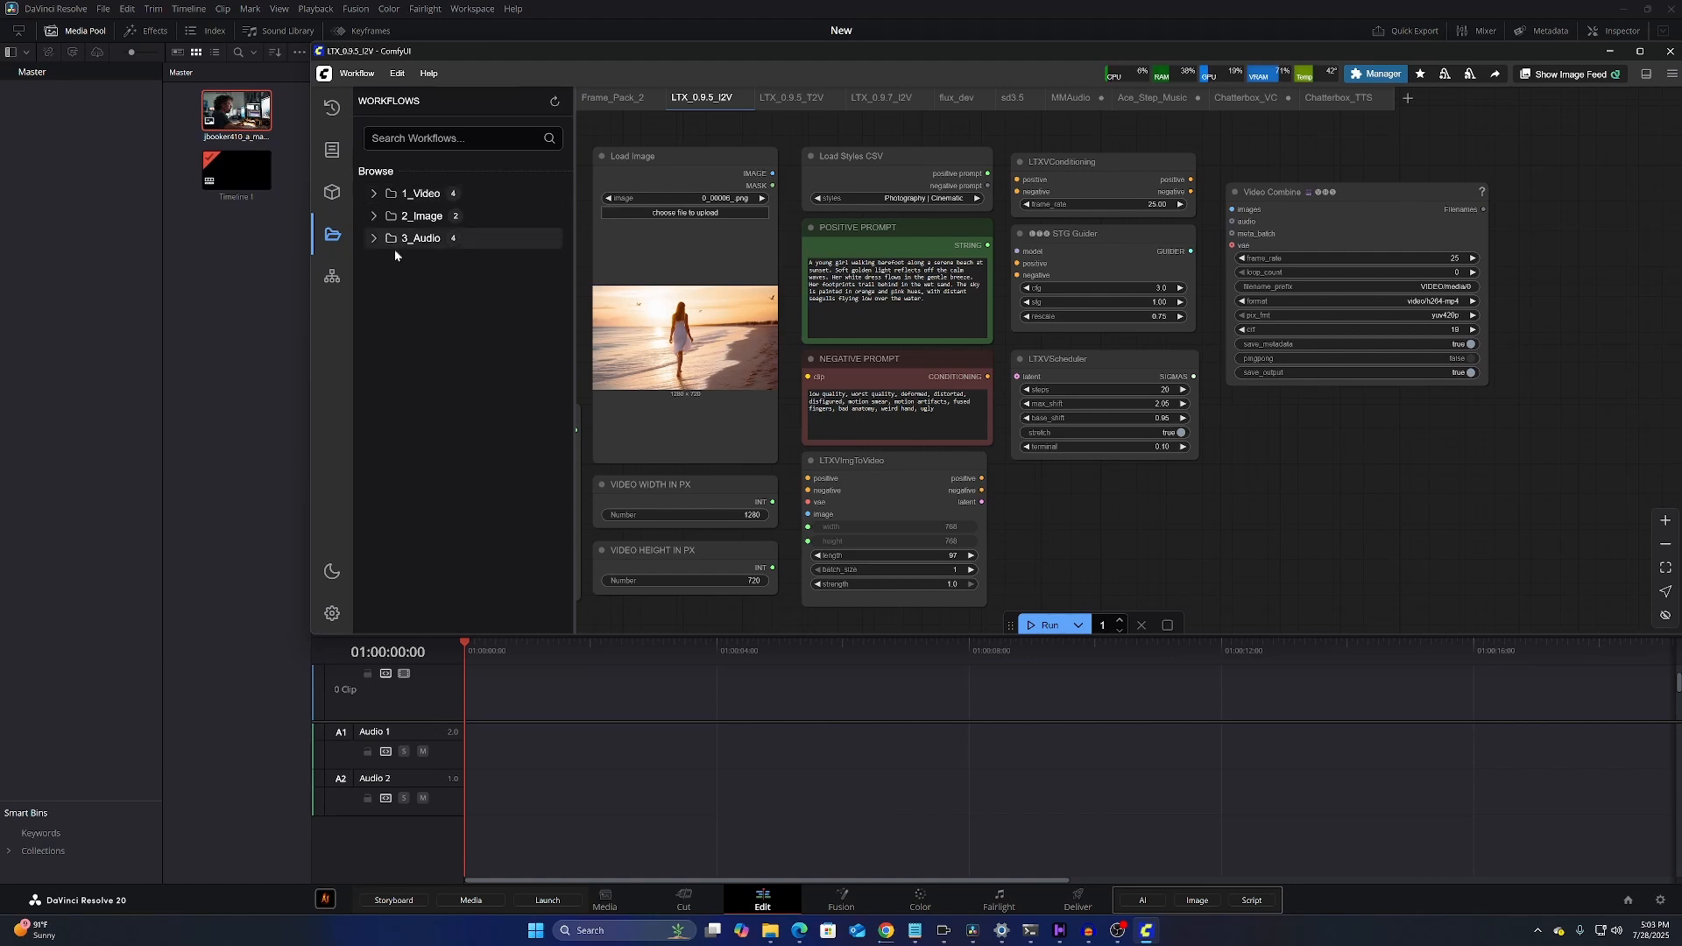